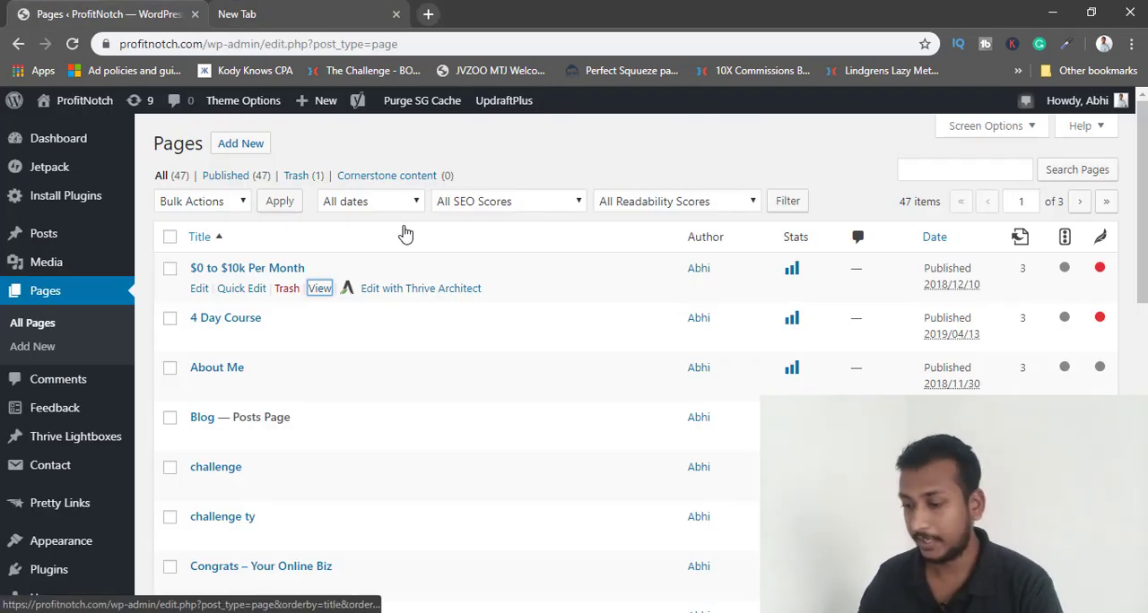
# Open the live ProfitNotch homepage, look through its sections down to the free course sign-up form, and close it.
pyautogui.scroll(-2, 434, 391)
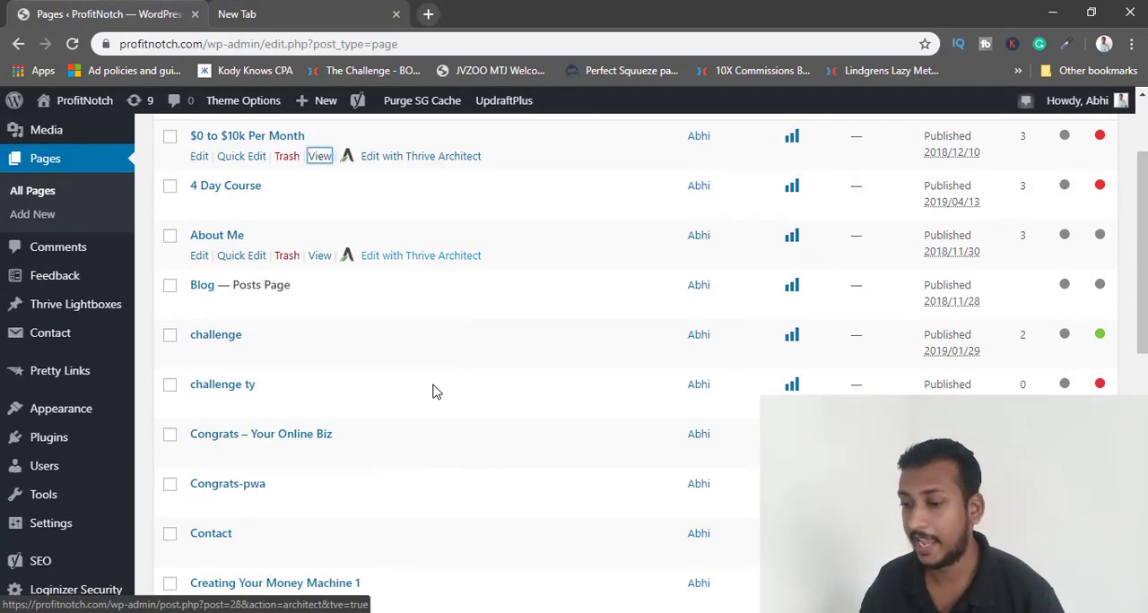
pyautogui.scroll(3, 520, 346)
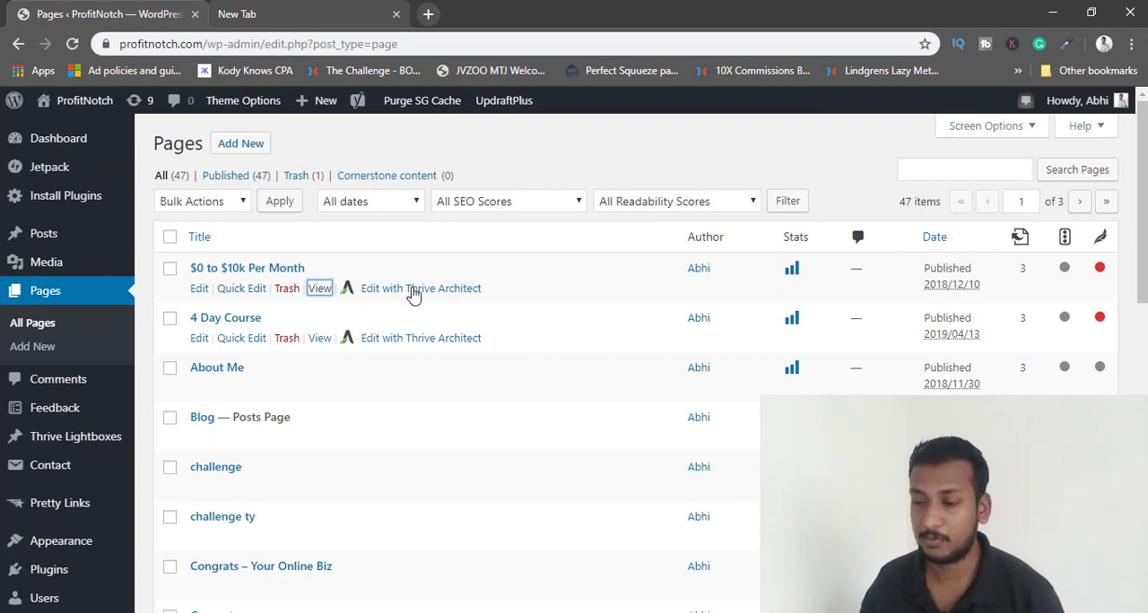
pyautogui.moveTo(101, 114)
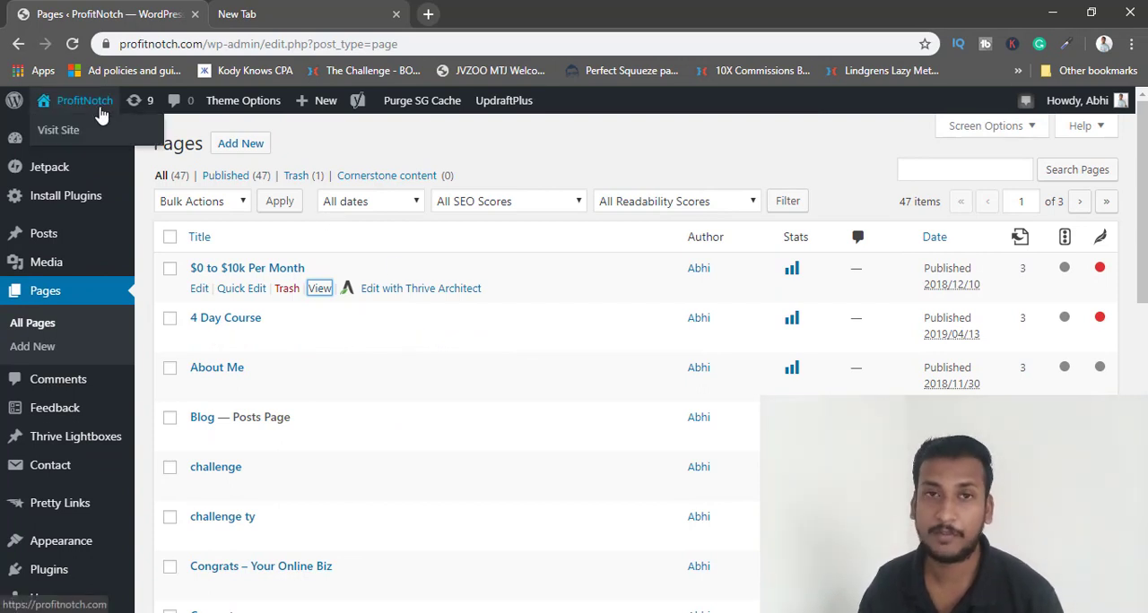
pyautogui.keyDown('ctrl'); pyautogui.click(51, 130); pyautogui.keyUp('ctrl')
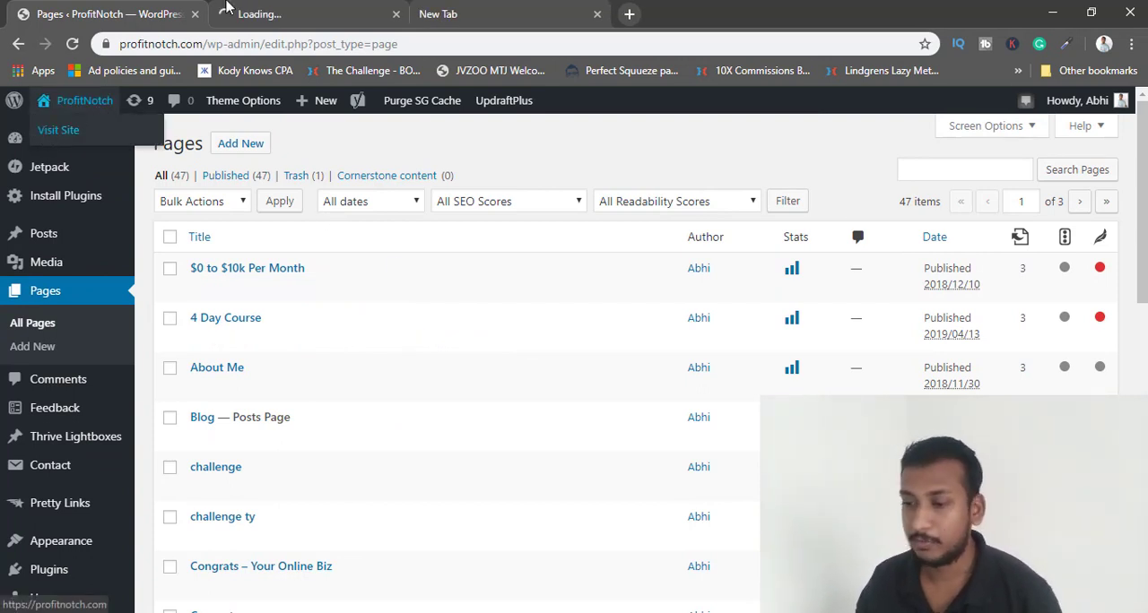
pyautogui.click(226, 7)
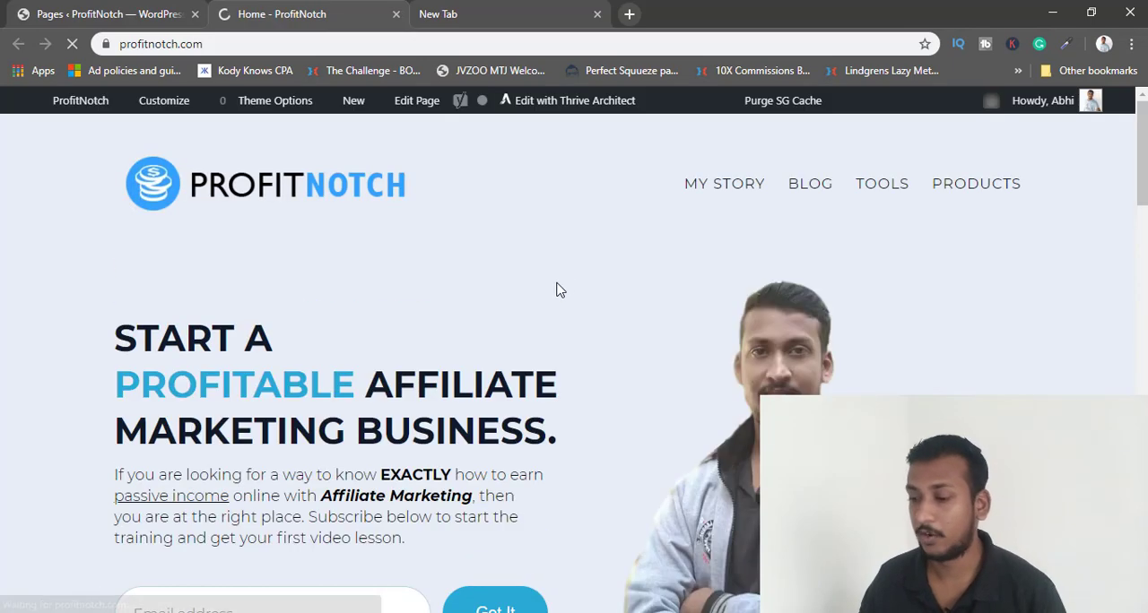
pyautogui.scroll(-3, 561, 283)
pyautogui.scroll(3, 805, 318)
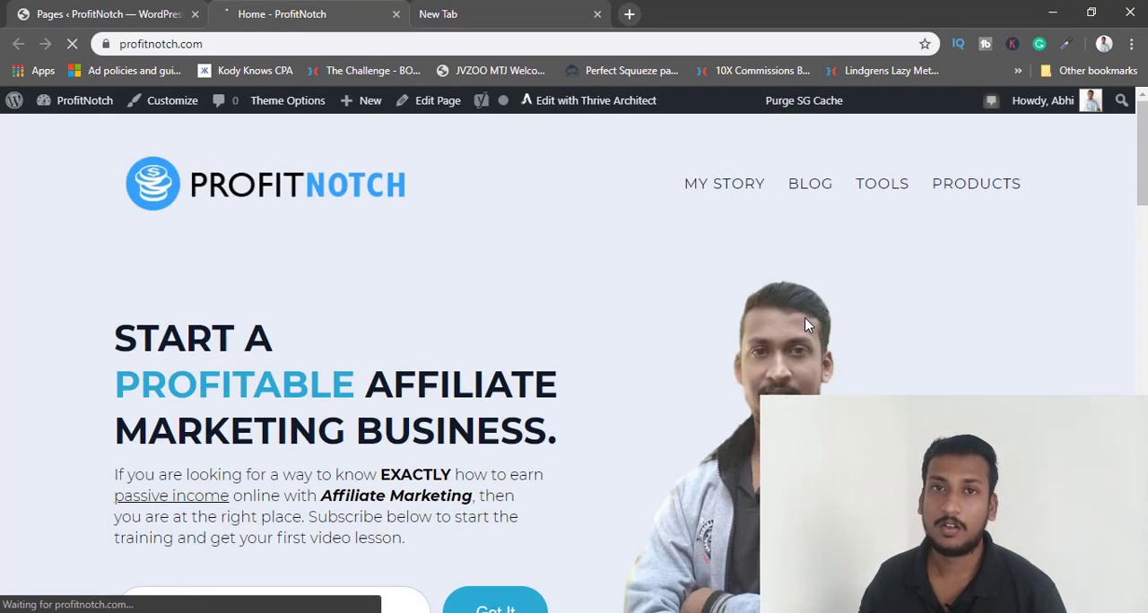
pyautogui.scroll(-5, 804, 317)
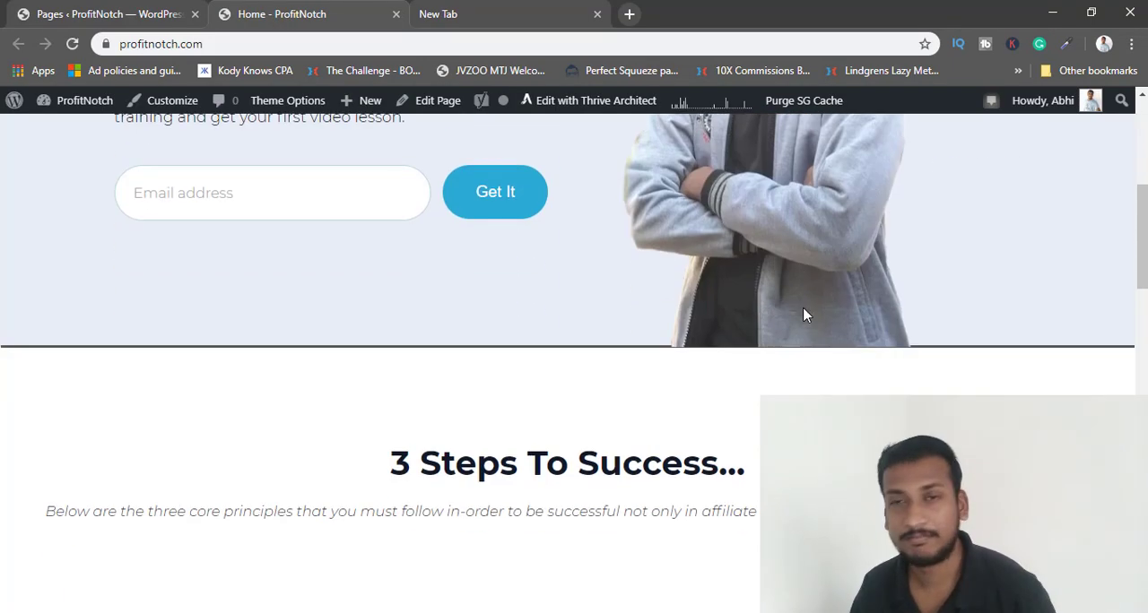
pyautogui.scroll(-10, 735, 298)
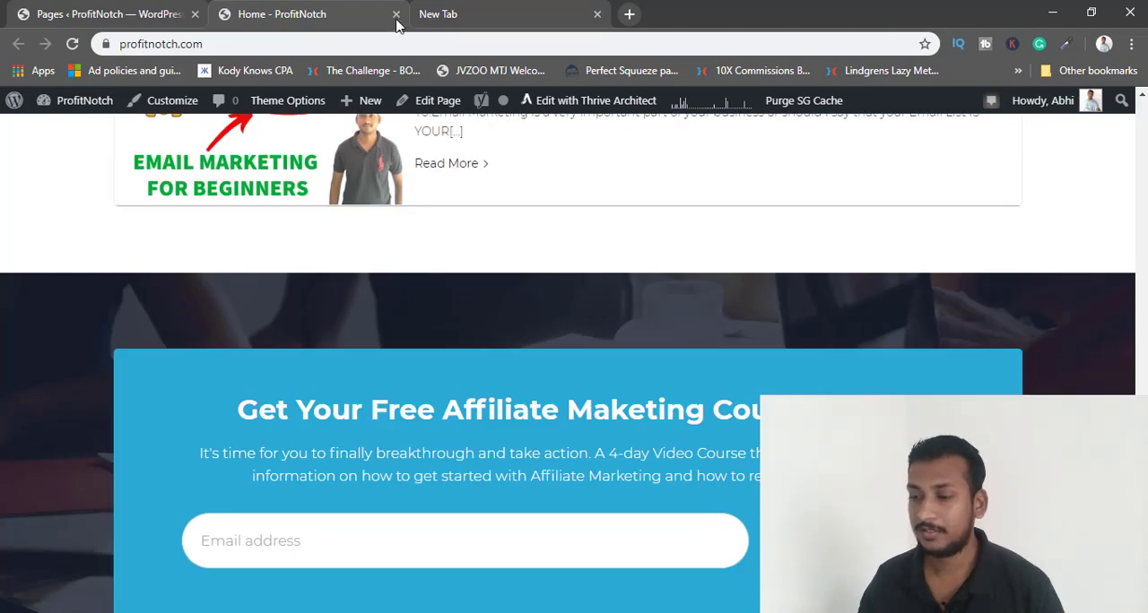
pyautogui.click(396, 15)
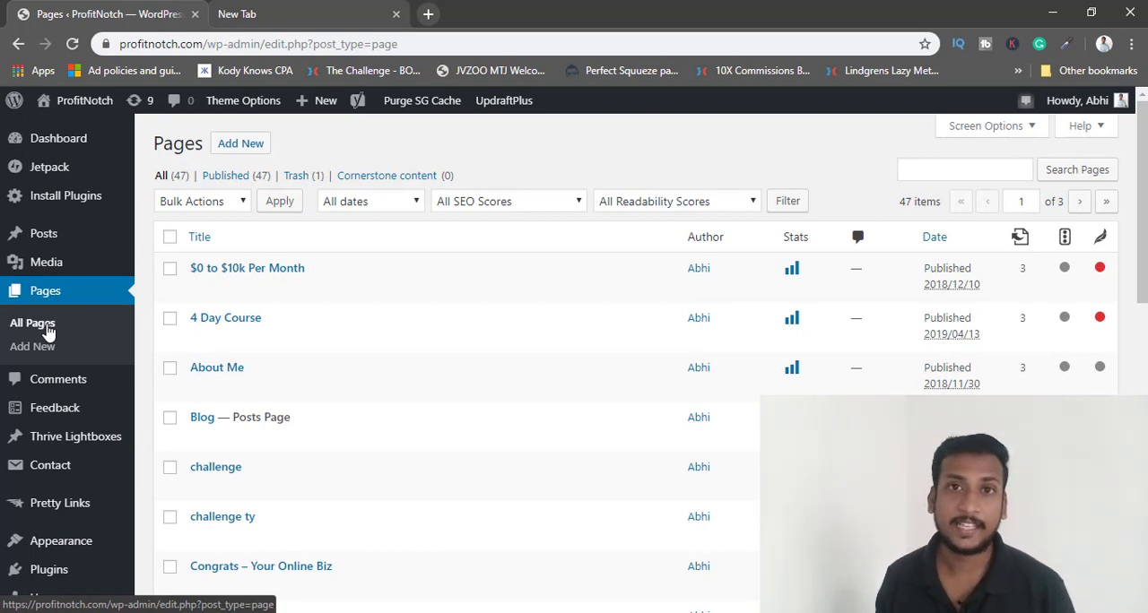
# Create a new page titled "businessonline" and publish it.
pyautogui.click(240, 150)
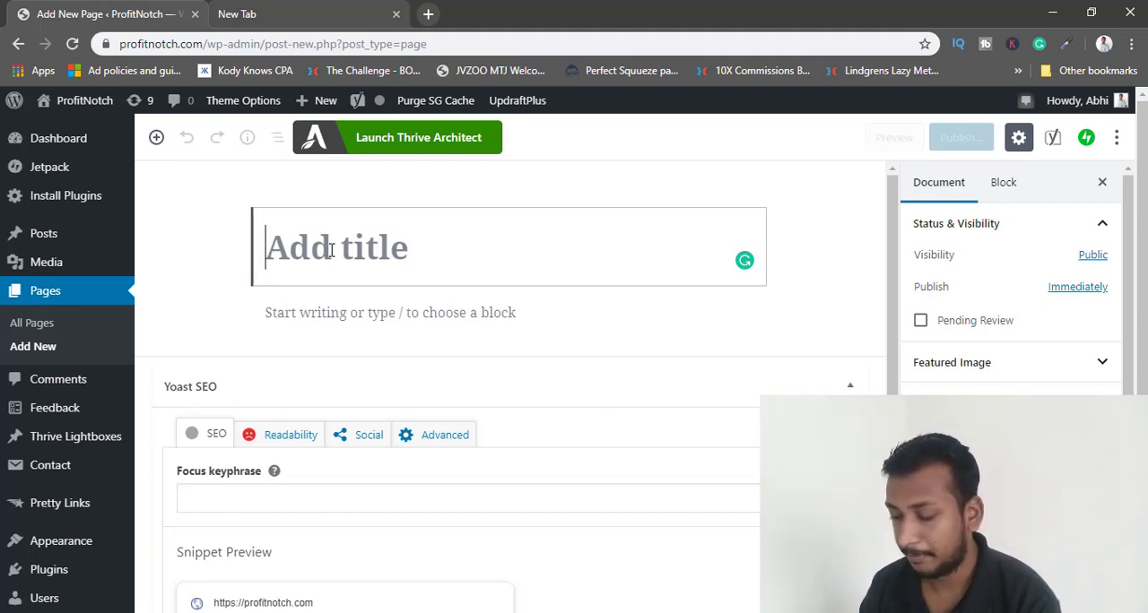
pyautogui.write('business')
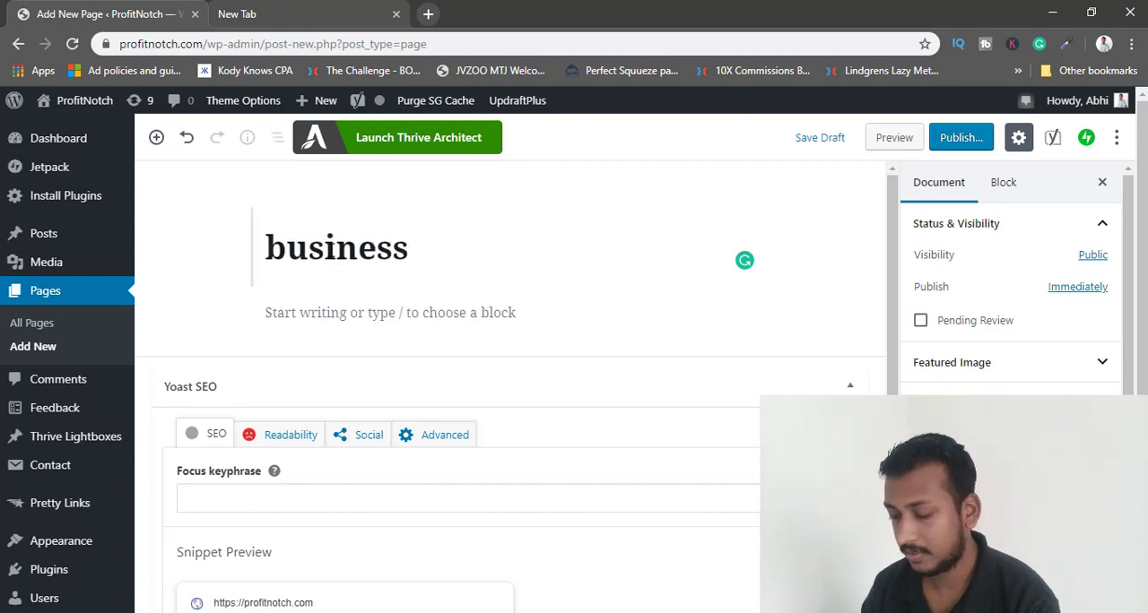
pyautogui.write('online')
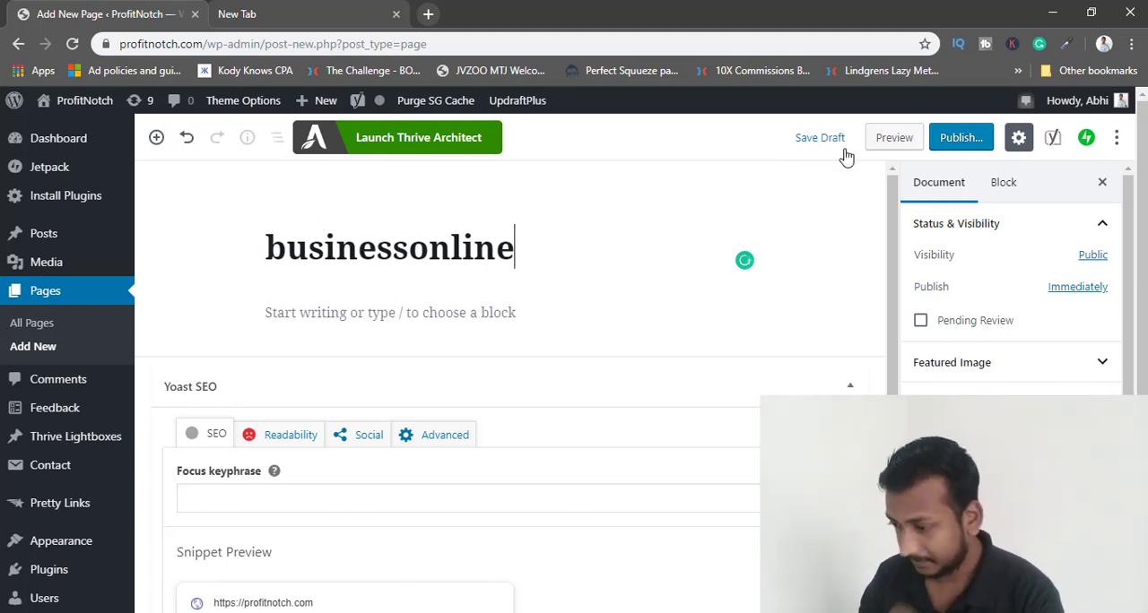
pyautogui.click(938, 148)
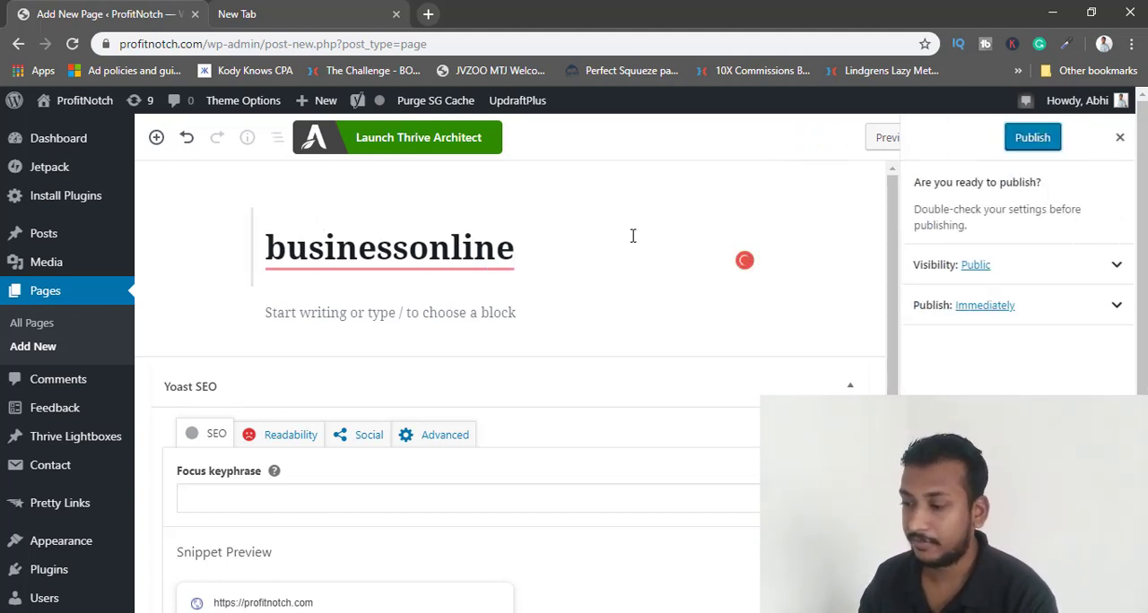
pyautogui.click(1007, 148)
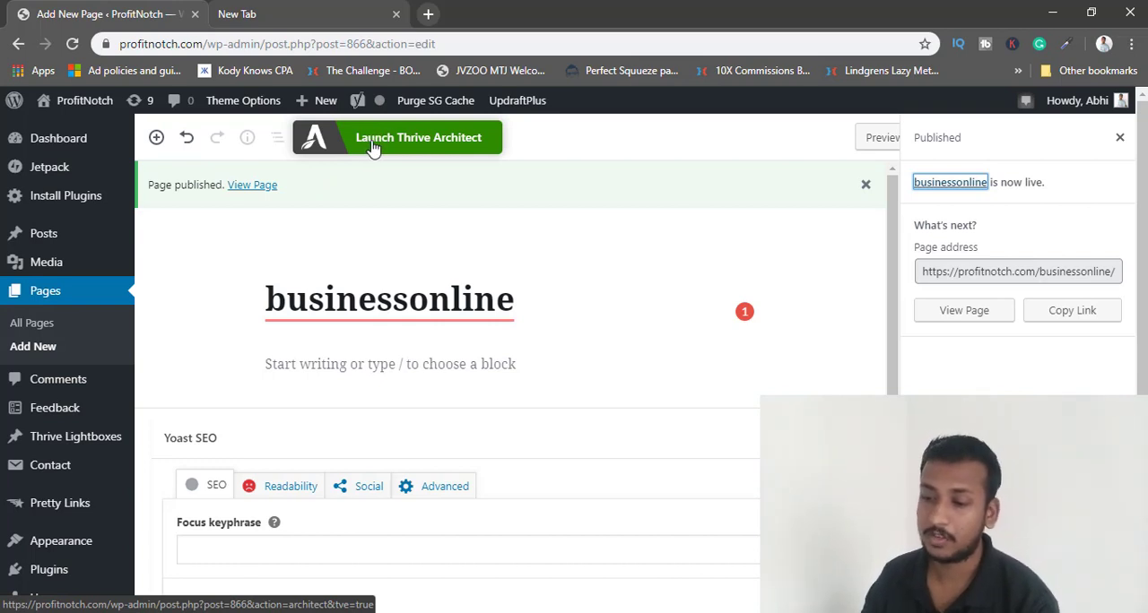
# Open the businessonline page in Thrive Architect and bring up the default landing page templates.
pyautogui.click(374, 148)
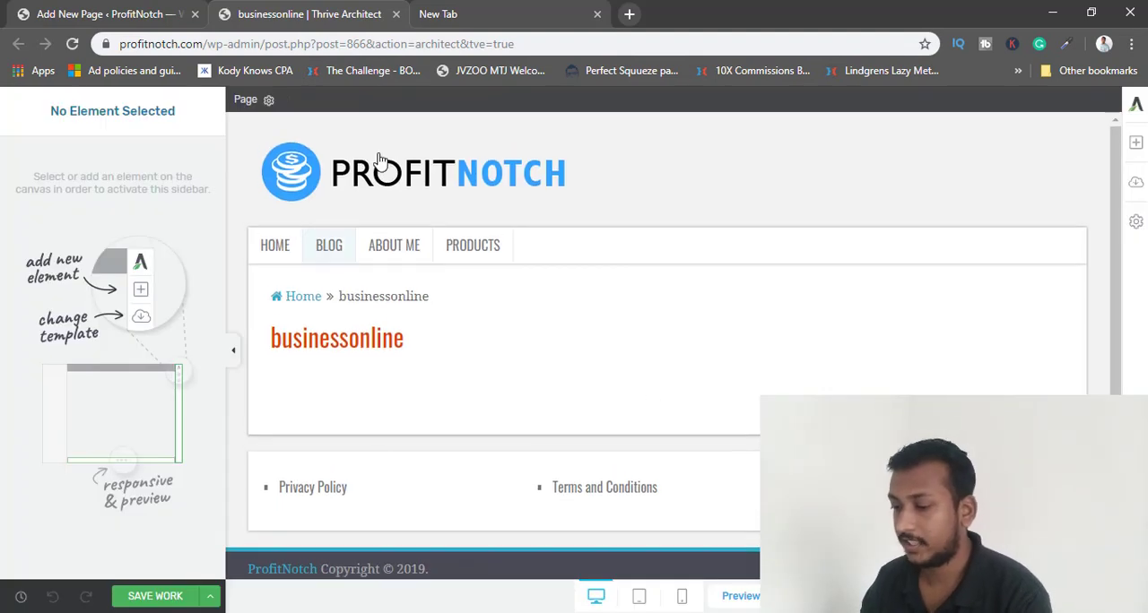
pyautogui.click(1137, 183)
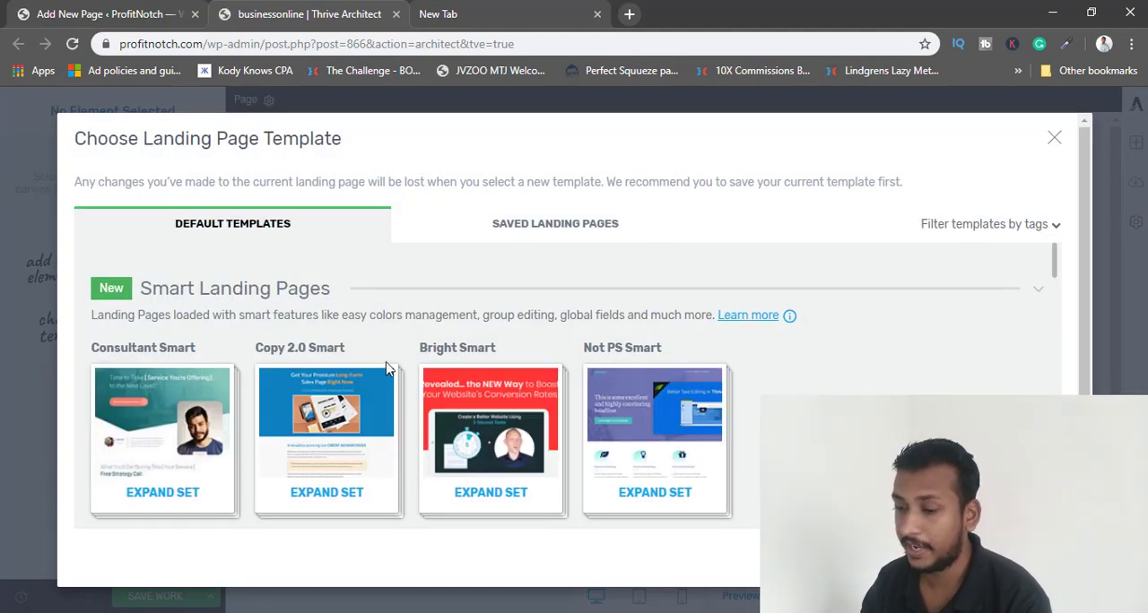
pyautogui.scroll(-2, 391, 367)
pyautogui.scroll(-10, 486, 398)
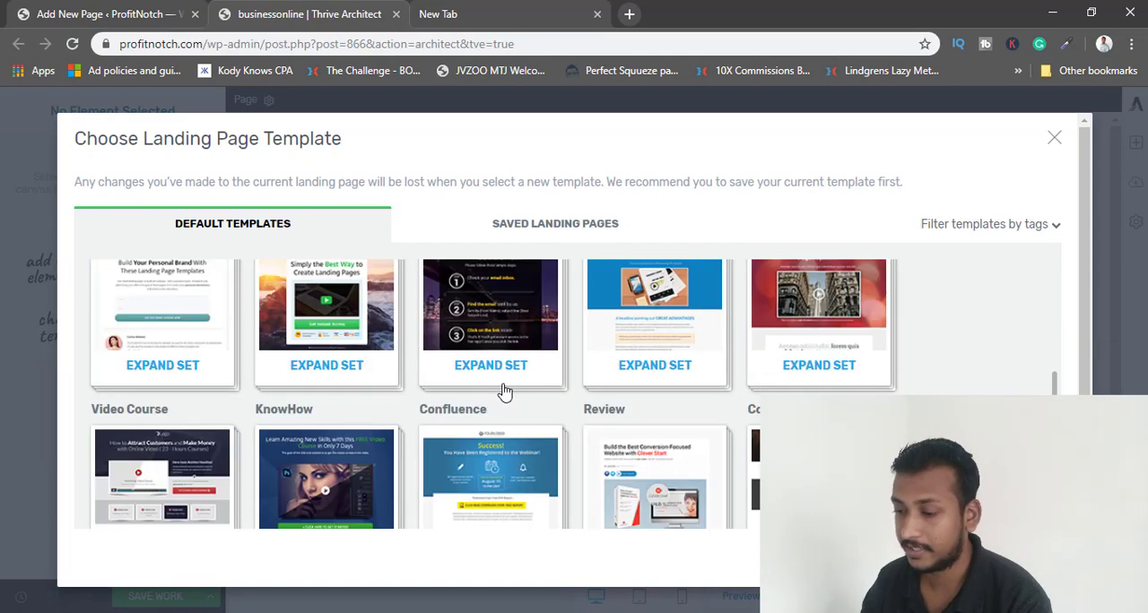
pyautogui.scroll(2, 996, 376)
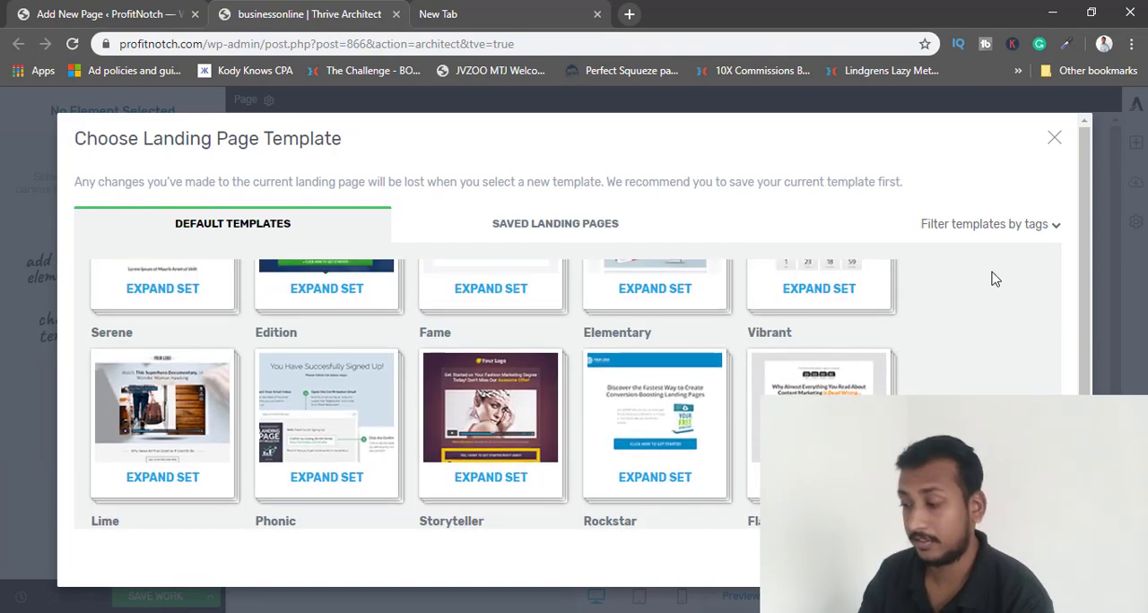
# Examine the tags available for filtering the landing page templates.
pyautogui.click(1056, 225)
pyautogui.scroll(-4, 933, 339)
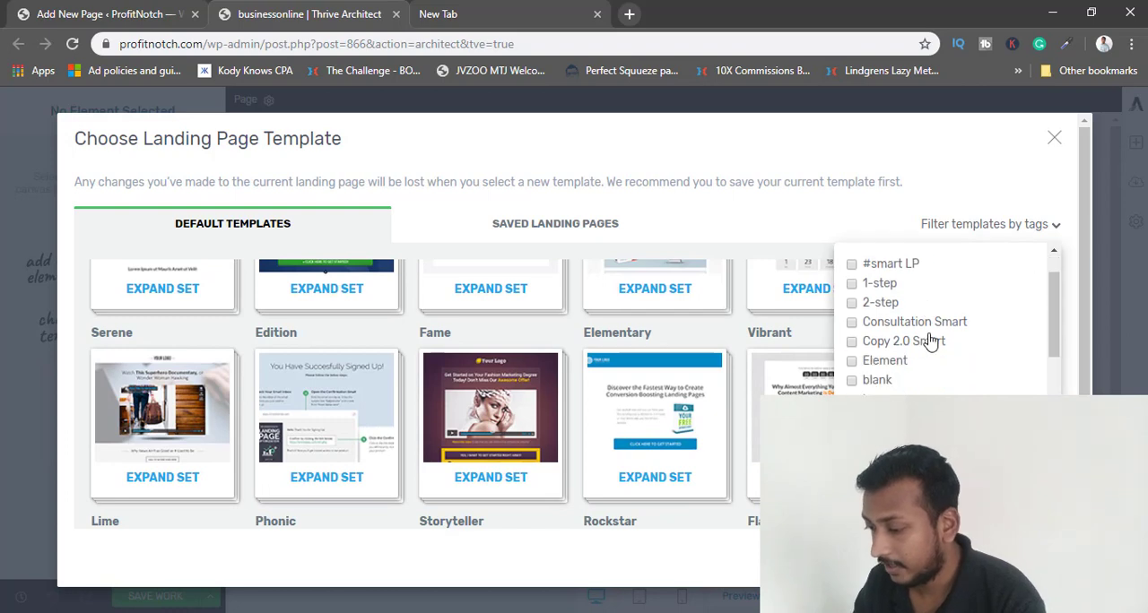
pyautogui.scroll(-3, 933, 343)
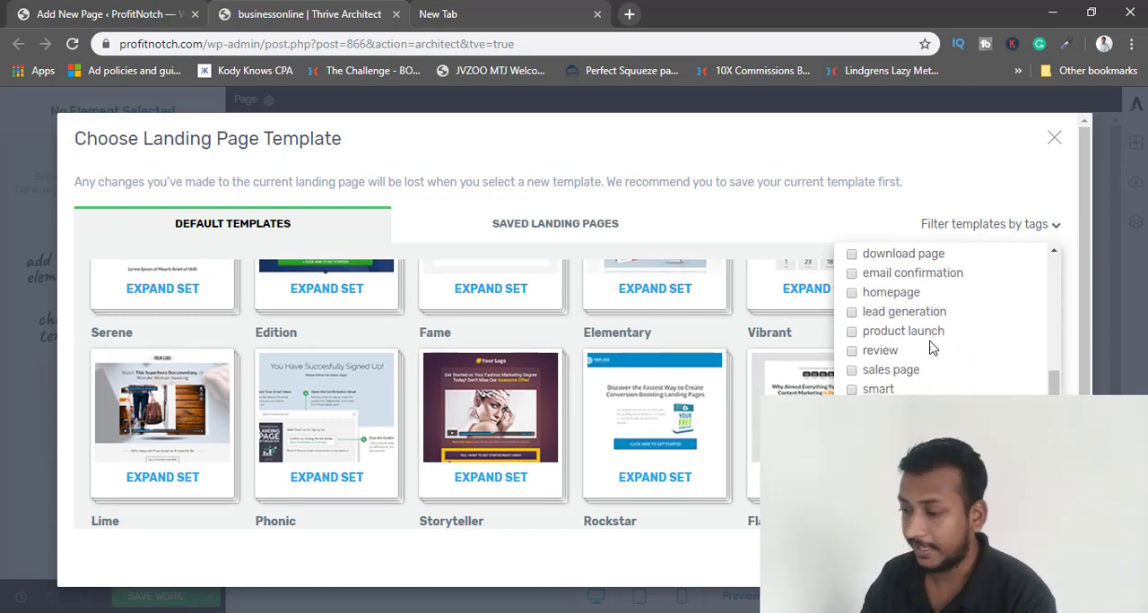
pyautogui.scroll(5, 932, 342)
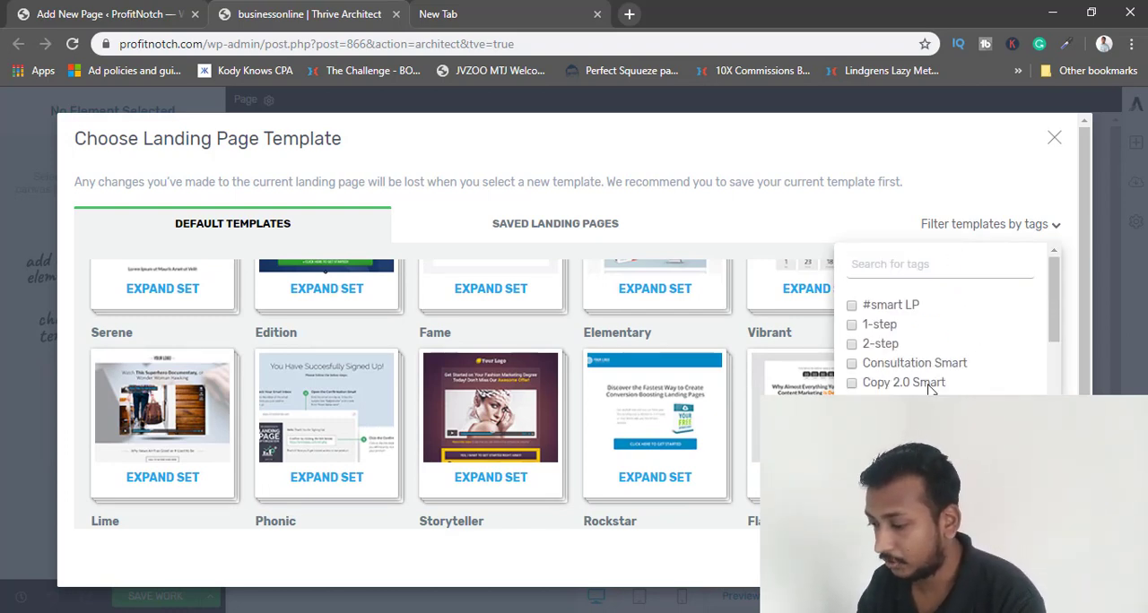
pyautogui.scroll(-4, 930, 387)
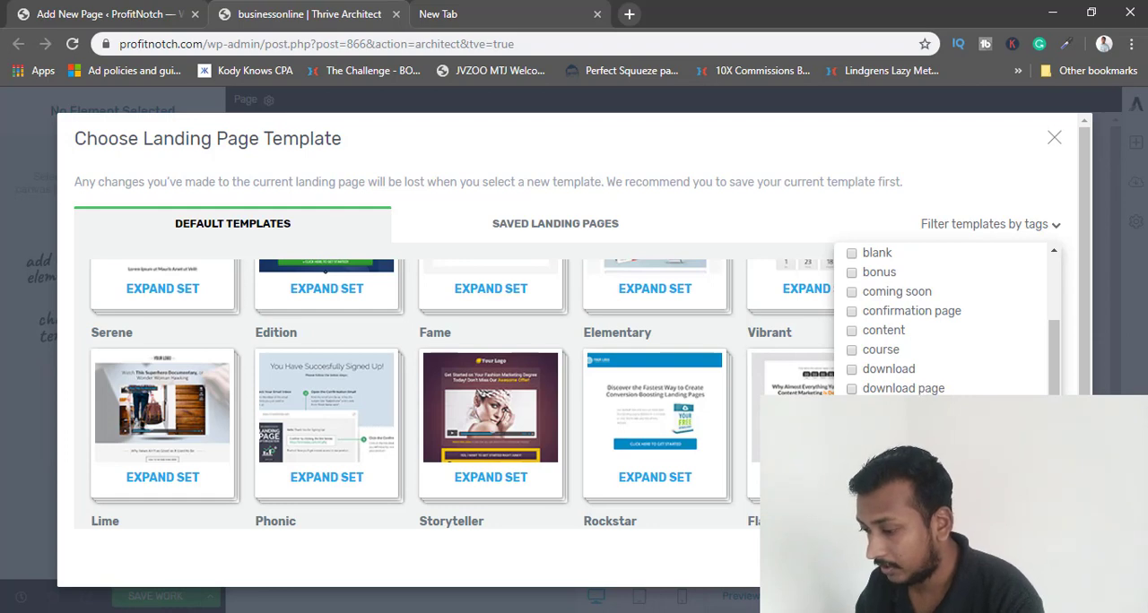
pyautogui.scroll(-10, 651, 430)
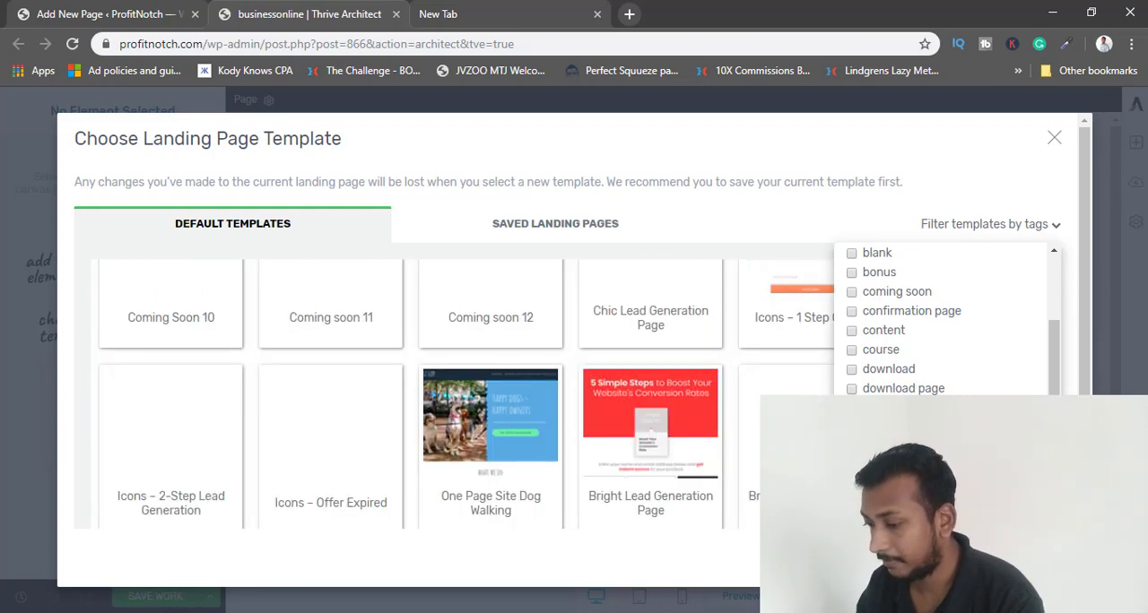
pyautogui.click(1047, 226)
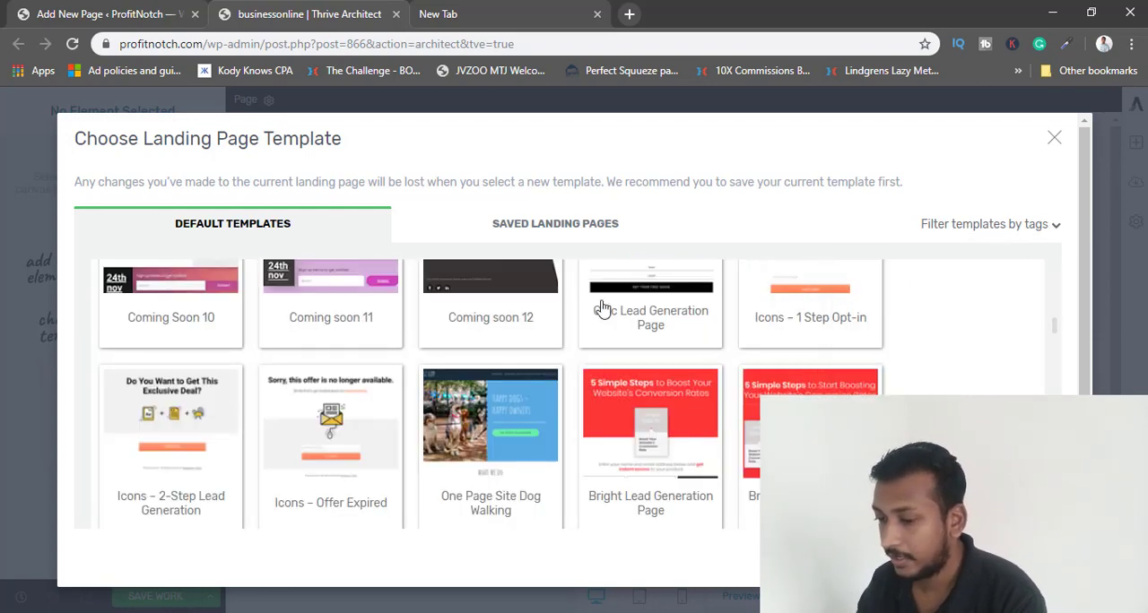
# Look through the individual default templates, from Smart Landing Pages to the coming soon designs.
pyautogui.scroll(15, 469, 389)
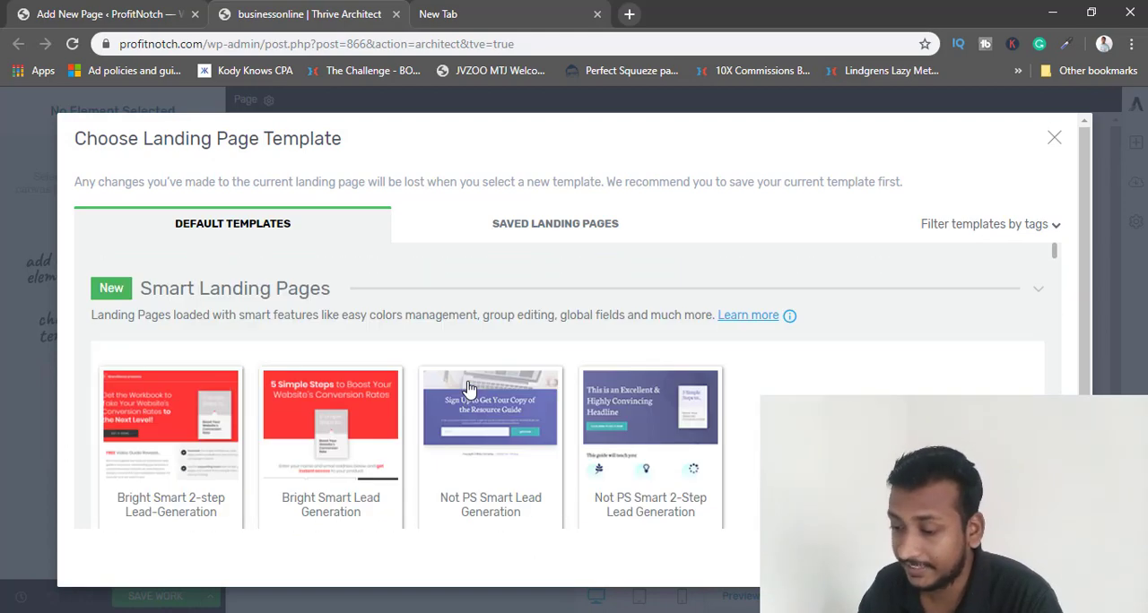
pyautogui.scroll(-5, 469, 389)
pyautogui.scroll(-3, 469, 389)
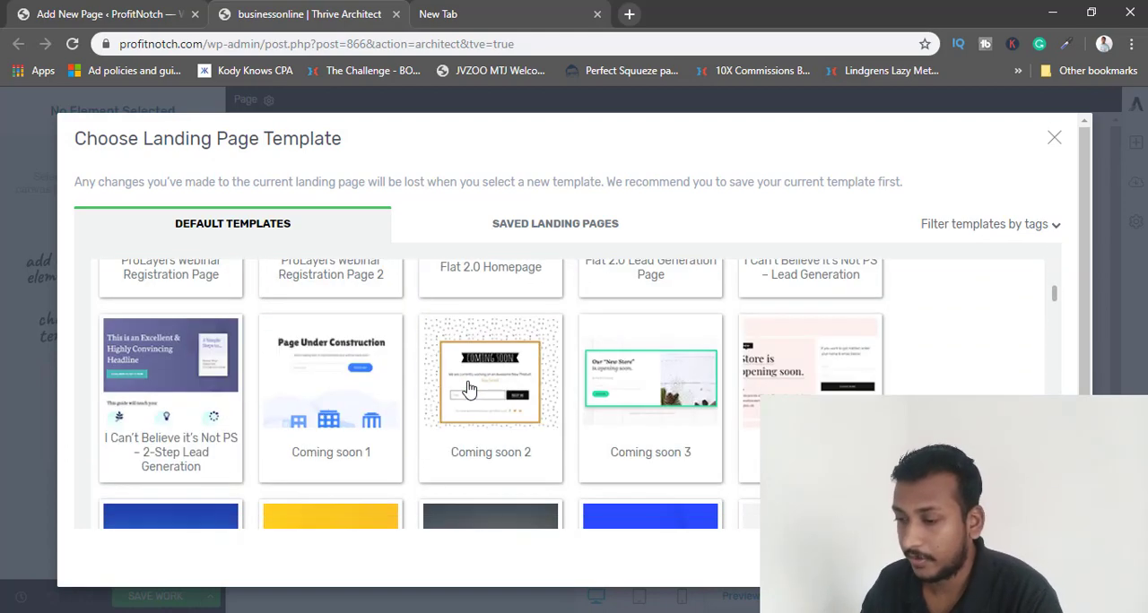
pyautogui.scroll(8, 469, 392)
pyautogui.scroll(1, 488, 376)
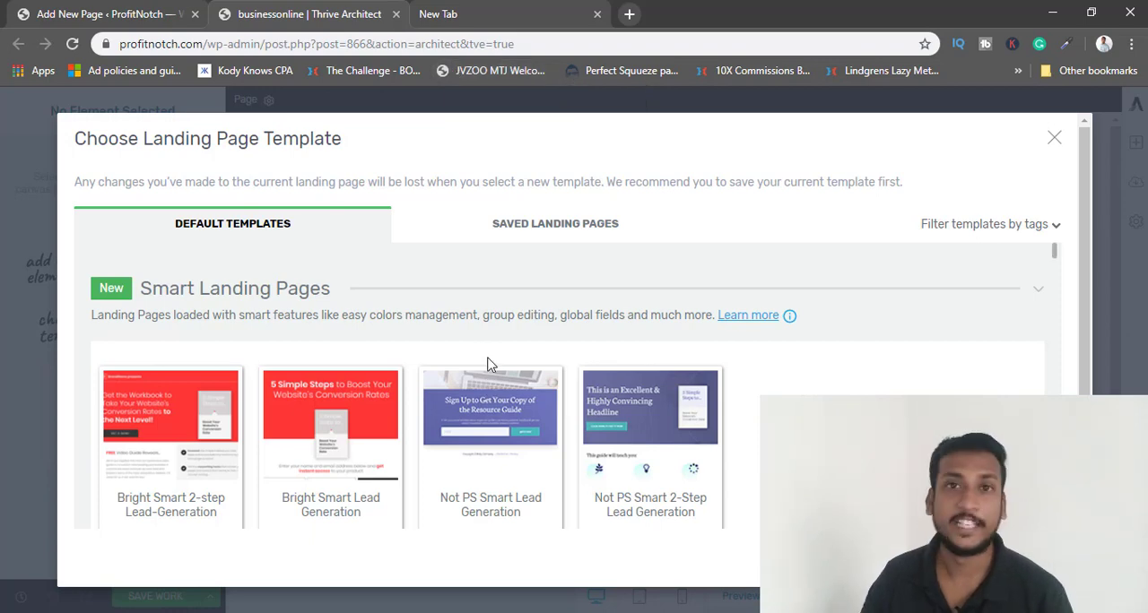
# Switch to the Partner With Anthony sales page and examine its headline, video, special offer, bonuses and call-to-action sections.
pyautogui.click(505, 15)
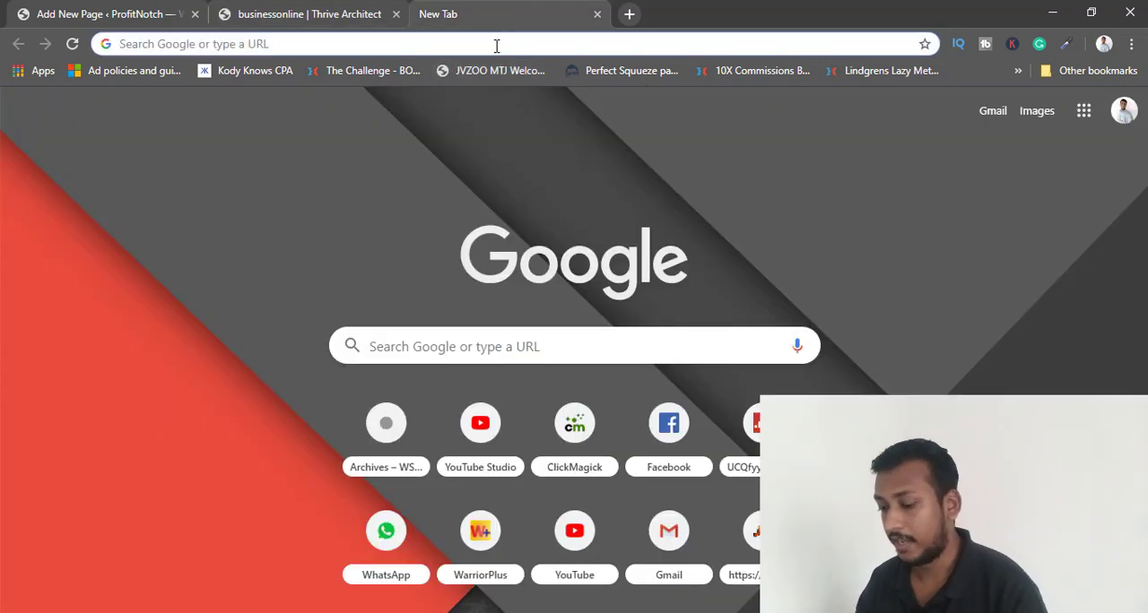
pyautogui.write('om')
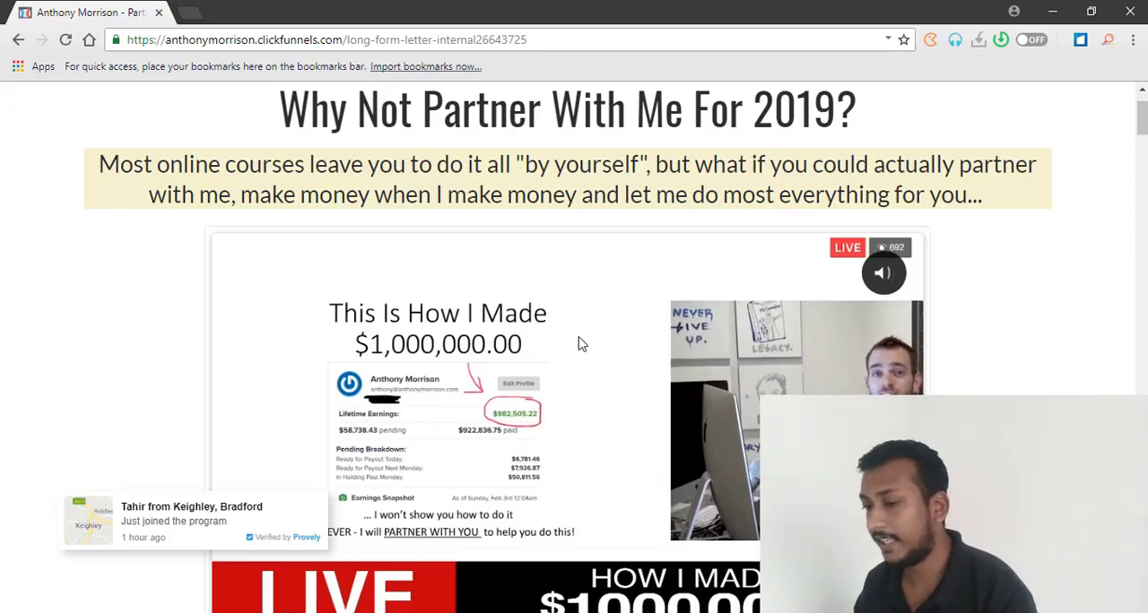
pyautogui.scroll(1, 529, 399)
pyautogui.scroll(-3, 596, 391)
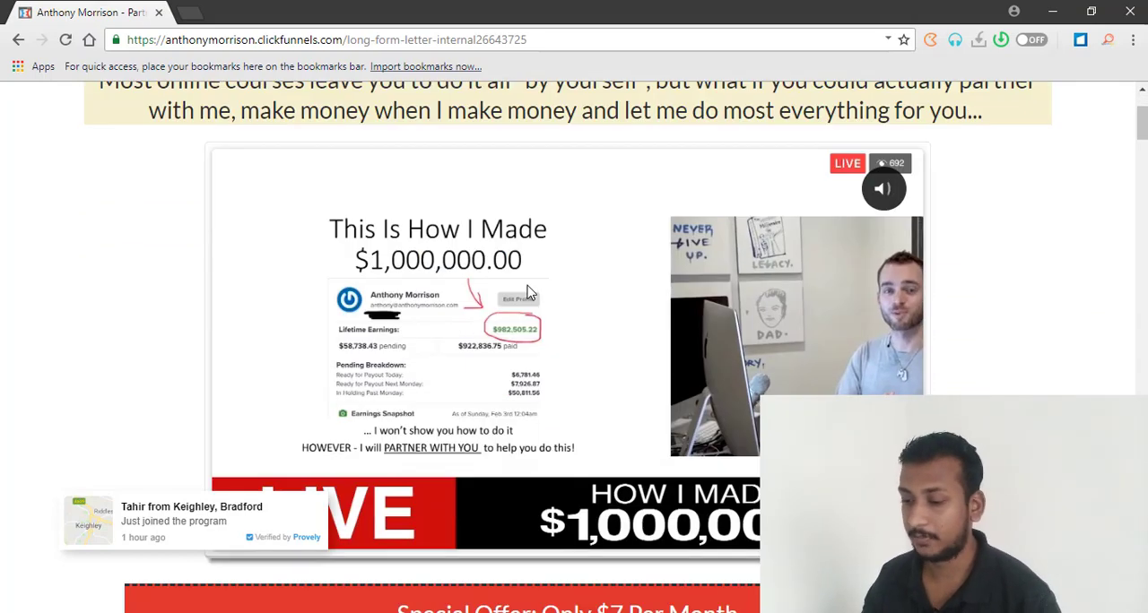
pyautogui.scroll(-3, 628, 381)
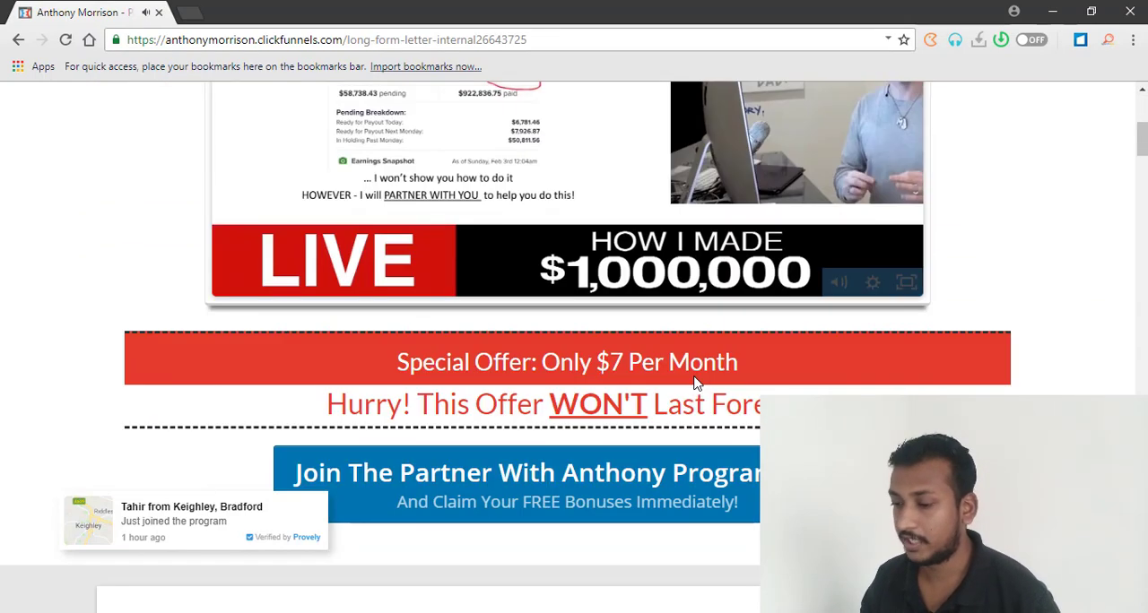
pyautogui.scroll(-4, 653, 386)
pyautogui.scroll(8, 651, 390)
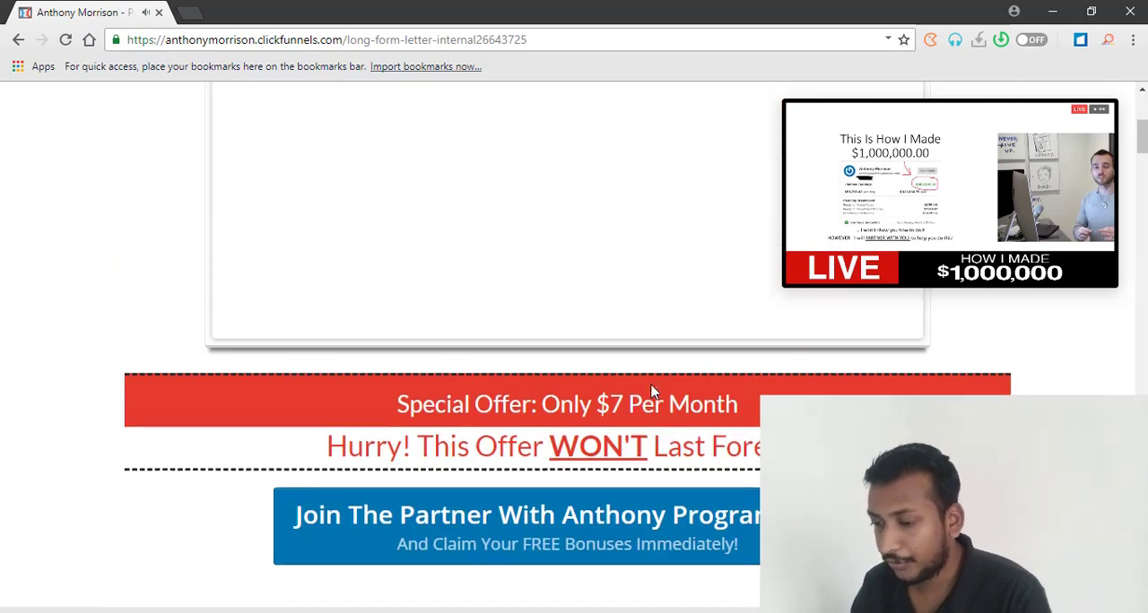
pyautogui.scroll(-10, 225, 231)
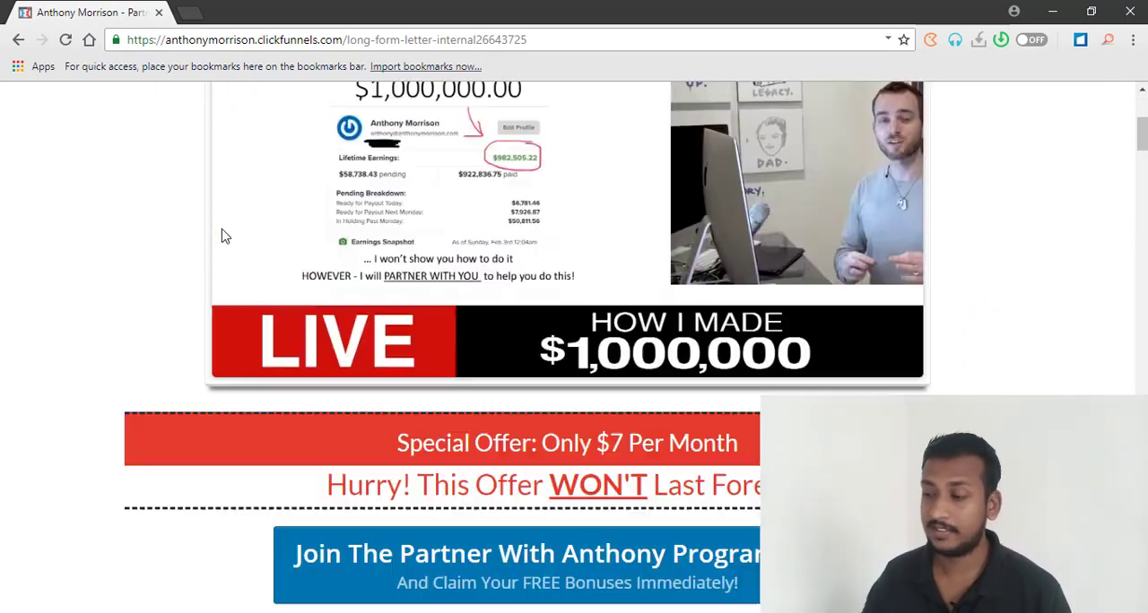
pyautogui.scroll(-20, 230, 232)
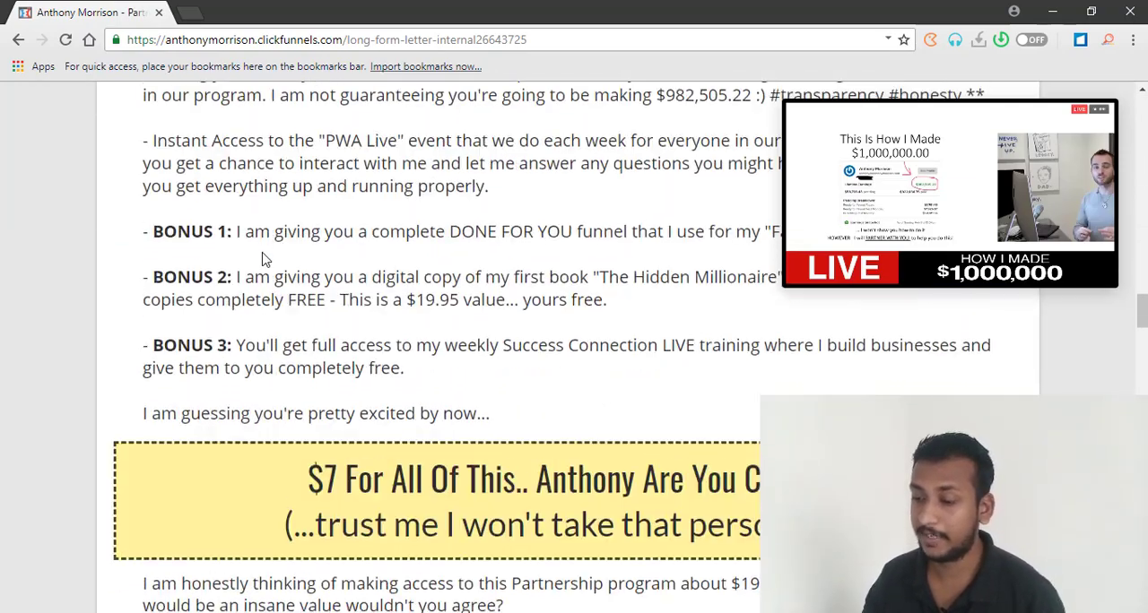
pyautogui.scroll(-2, 175, 242)
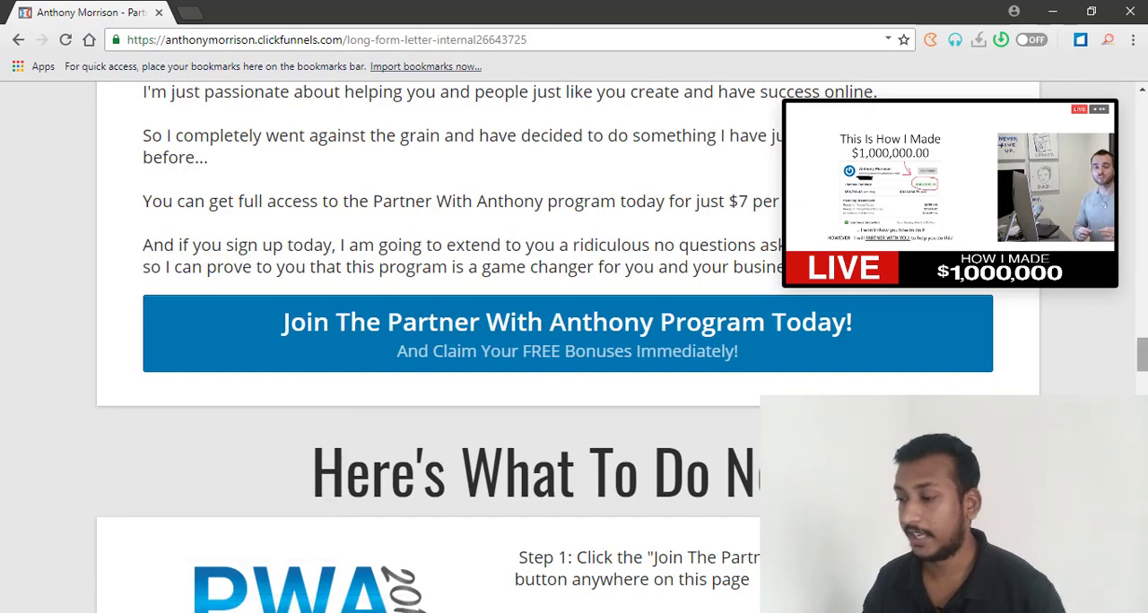
# Return from the sales page to the businessonline template chooser and look through the default landing page templates for a simple lead generation design.
pyautogui.moveTo(1142, 357); pyautogui.dragTo(1137, 111)
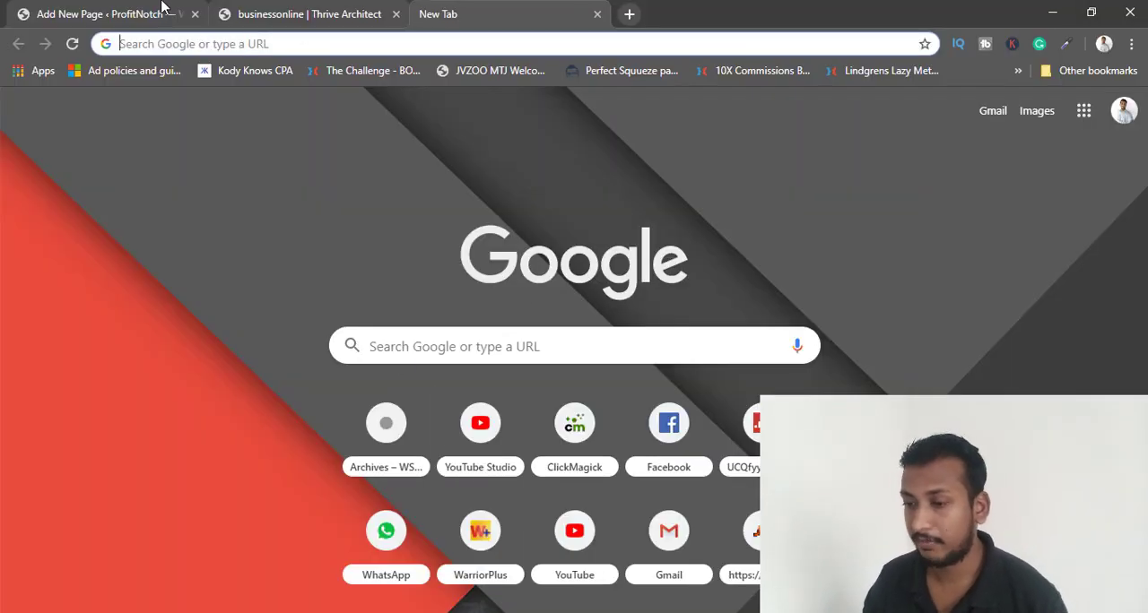
pyautogui.click(163, 10)
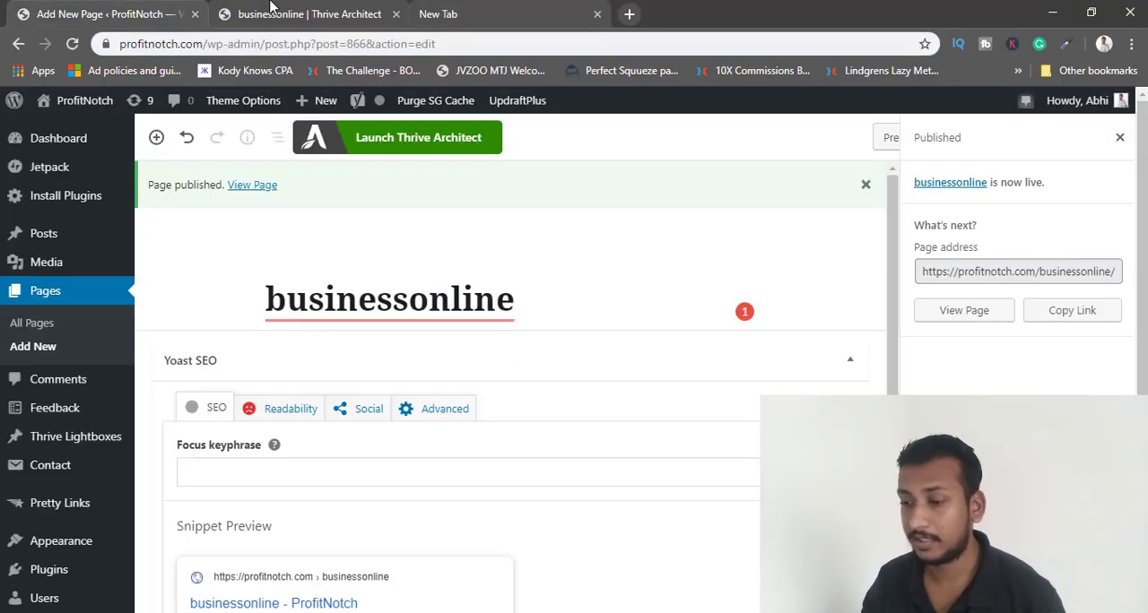
pyautogui.click(326, 9)
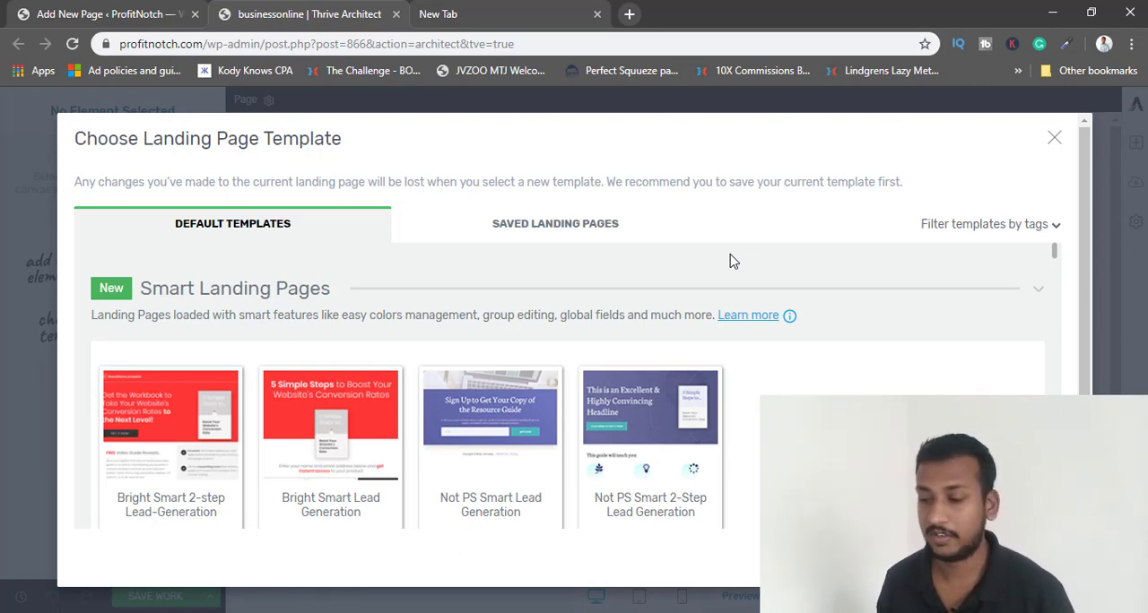
pyautogui.scroll(-3, 397, 376)
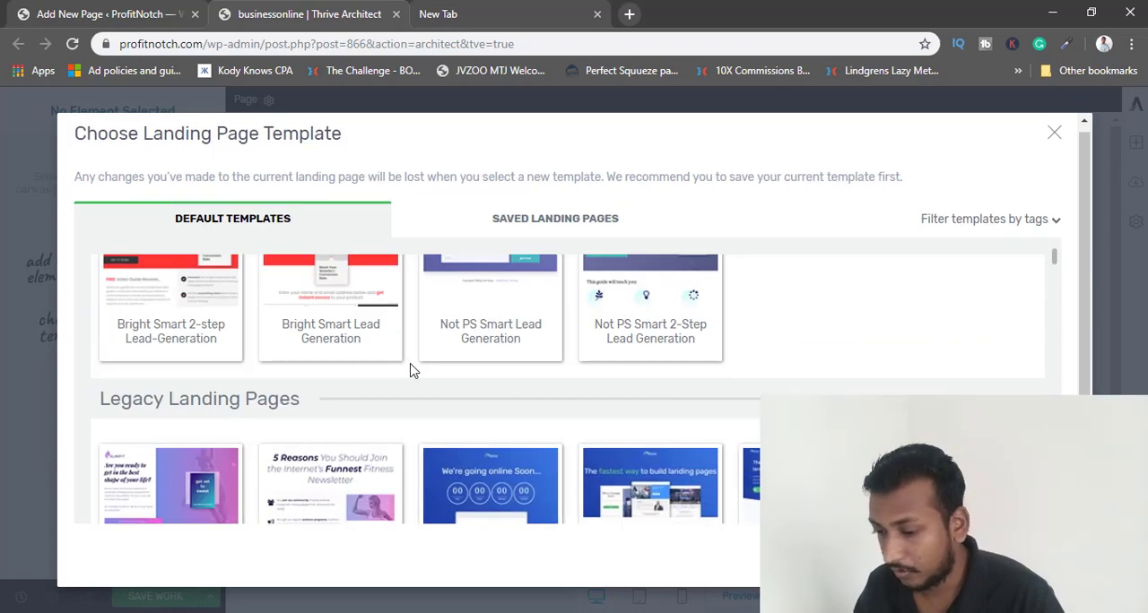
pyautogui.scroll(-5, 641, 434)
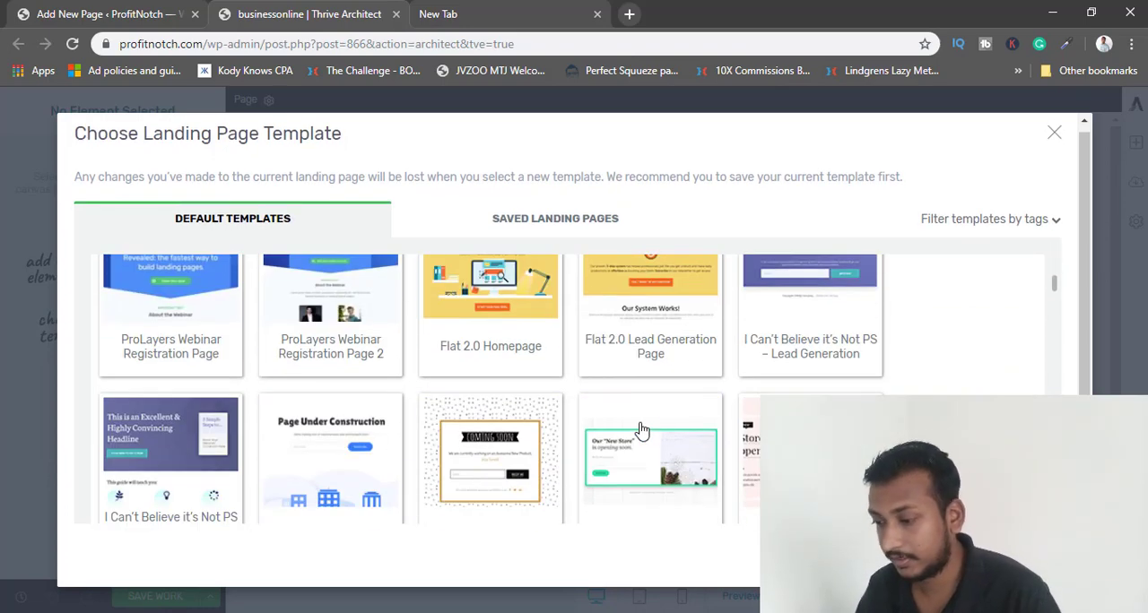
pyautogui.scroll(-10, 640, 434)
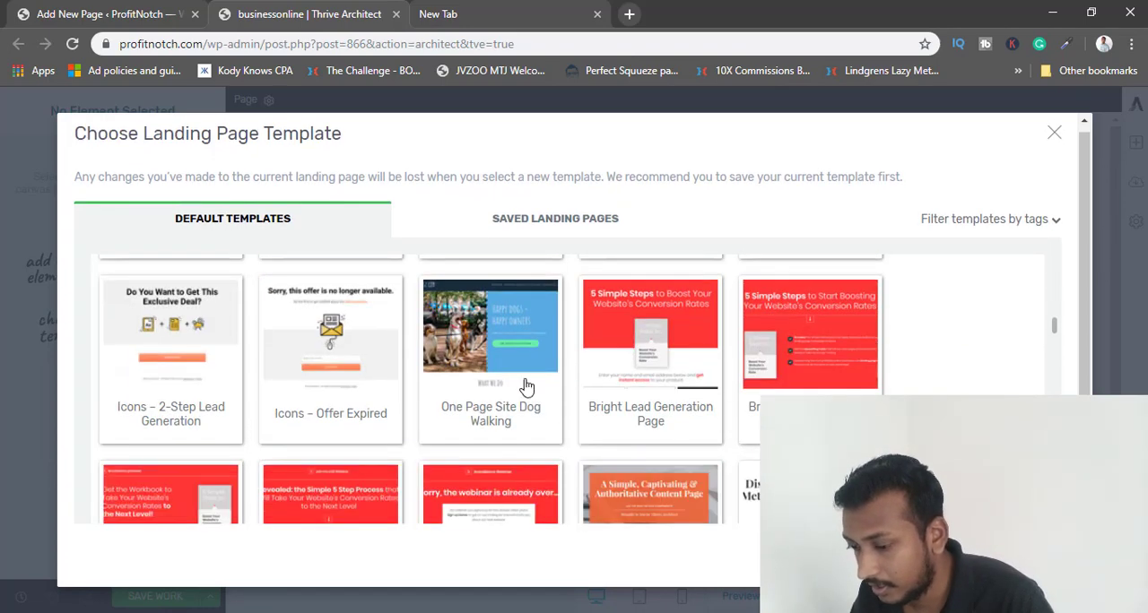
pyautogui.scroll(-2, 526, 386)
pyautogui.scroll(-10, 526, 386)
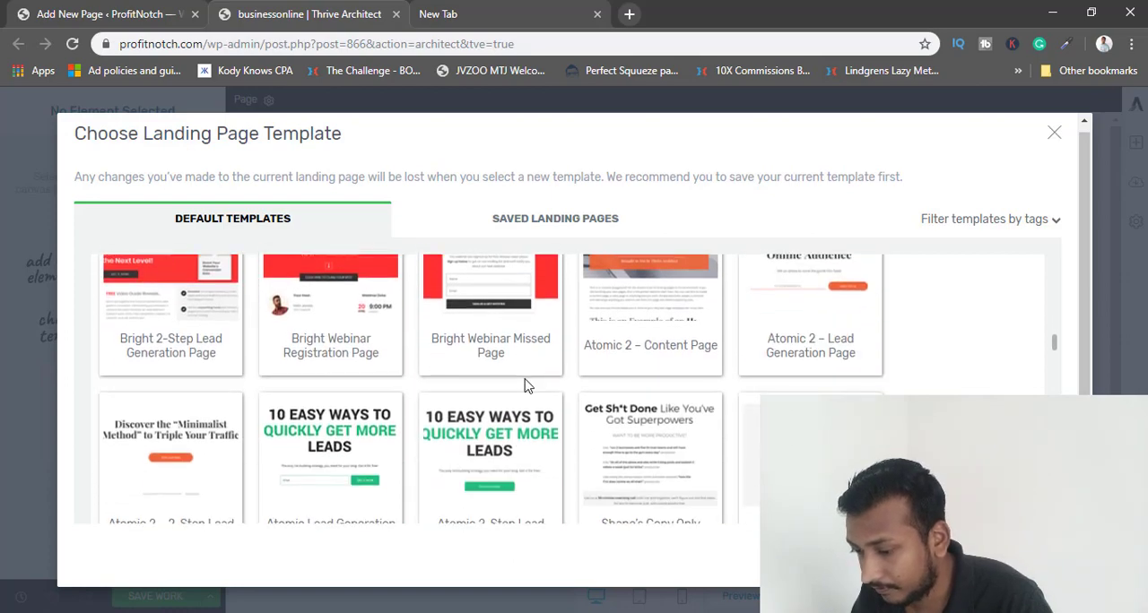
pyautogui.scroll(-3, 563, 403)
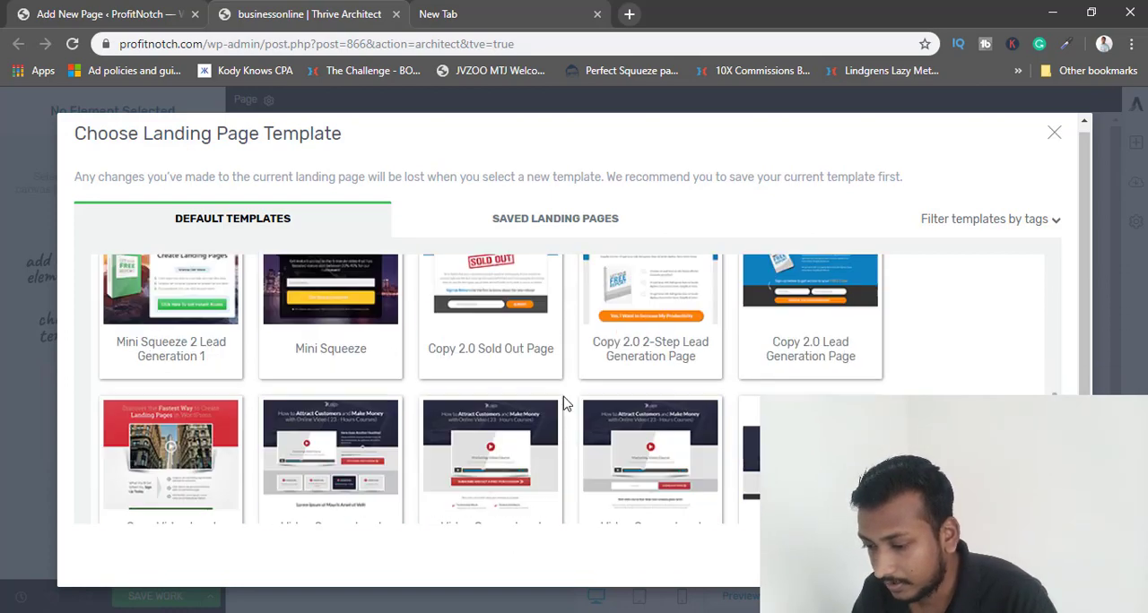
pyautogui.scroll(7, 563, 404)
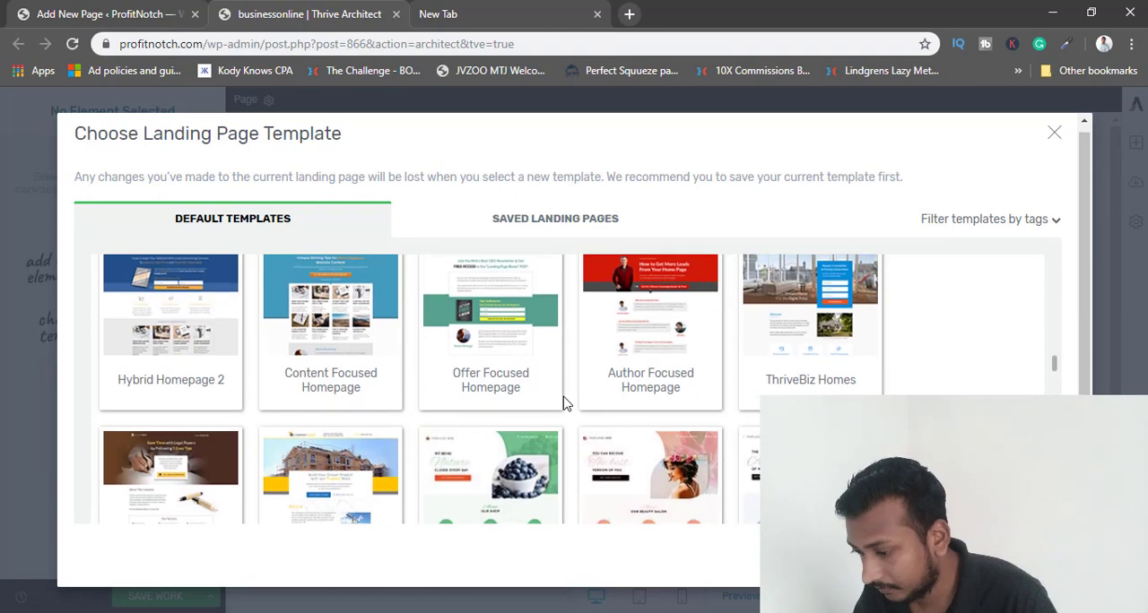
pyautogui.scroll(3, 563, 403)
pyautogui.scroll(2, 563, 403)
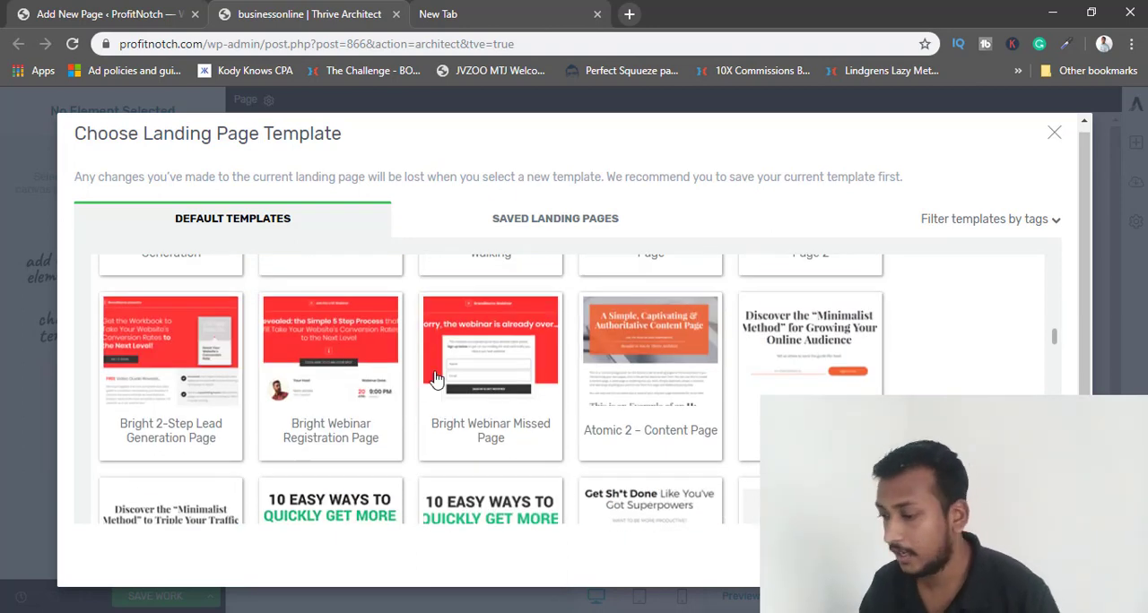
pyautogui.scroll(-2, 439, 379)
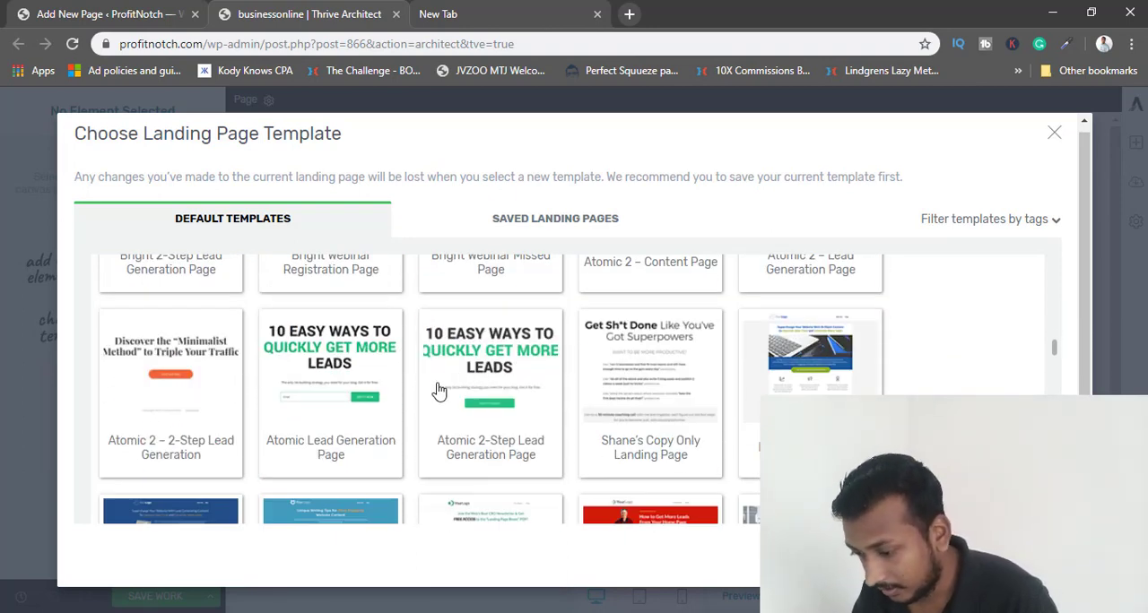
# Apply the Atomic Lead Generation Page template to the businessonline page.
pyautogui.click(357, 387)
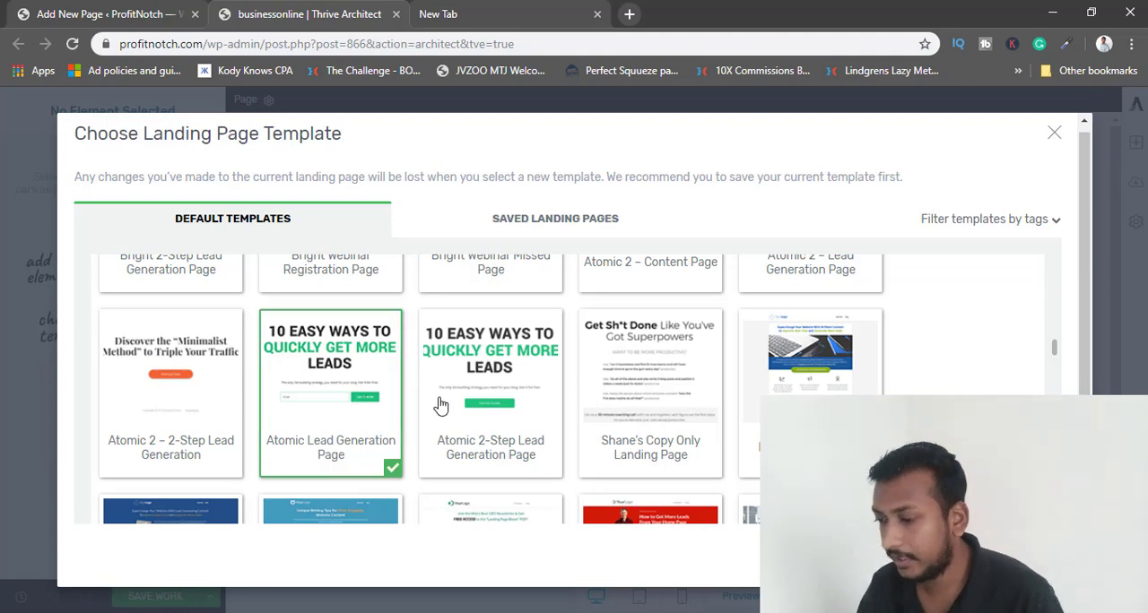
pyautogui.scroll(3, 461, 441)
pyautogui.scroll(-2, 459, 447)
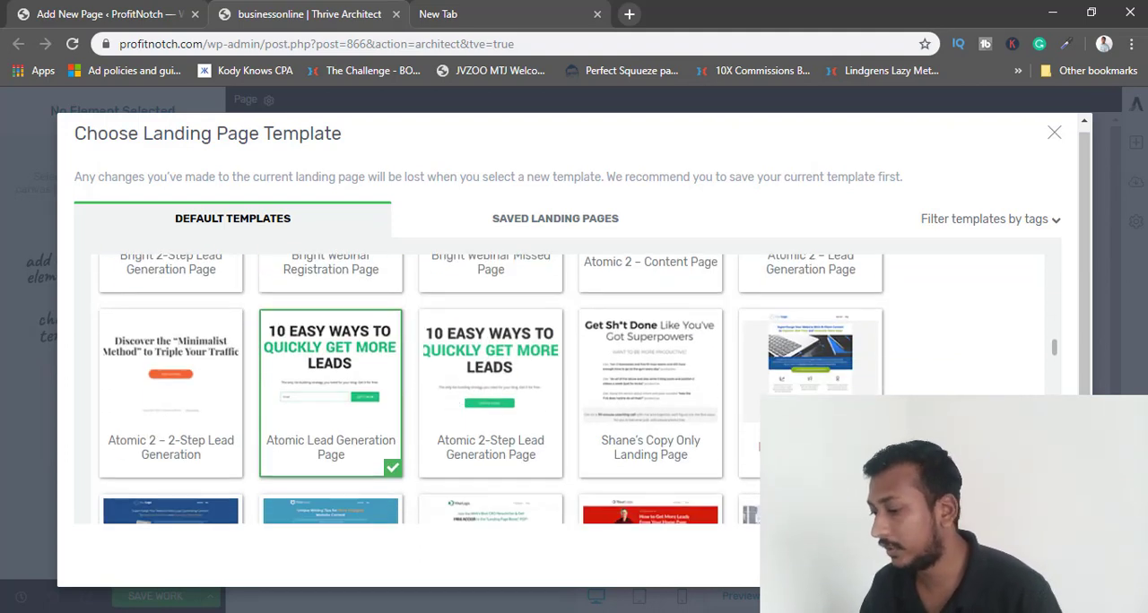
pyautogui.click(997, 553)
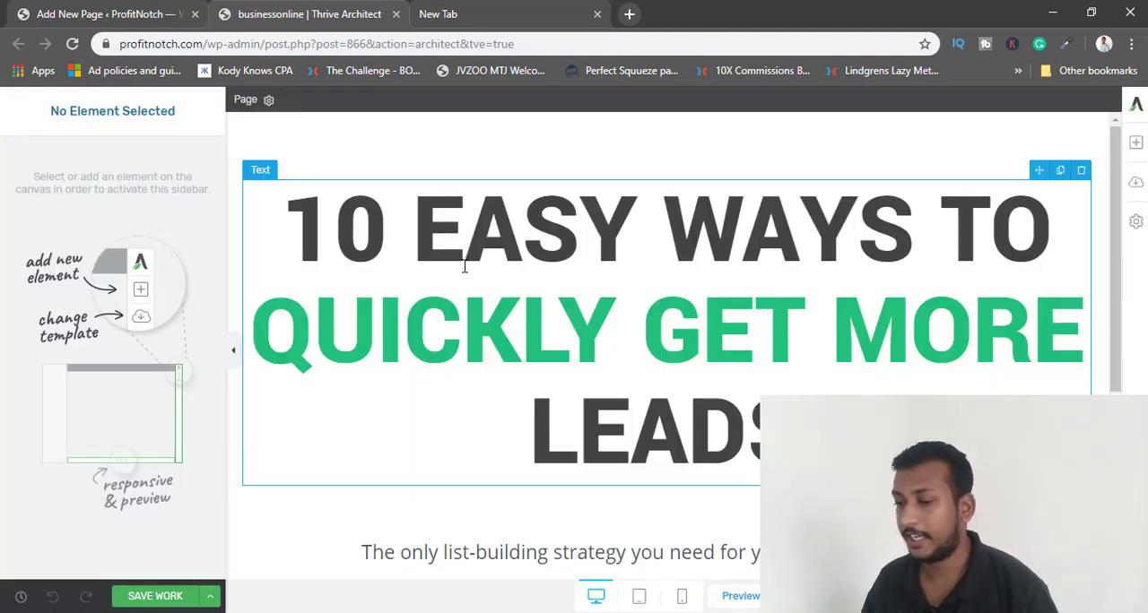
# Set the font size of the "10 Easy Ways to Quickly Get More Leads" headline to 40 px.
pyautogui.scroll(-2, 532, 377)
pyautogui.scroll(-2, 526, 446)
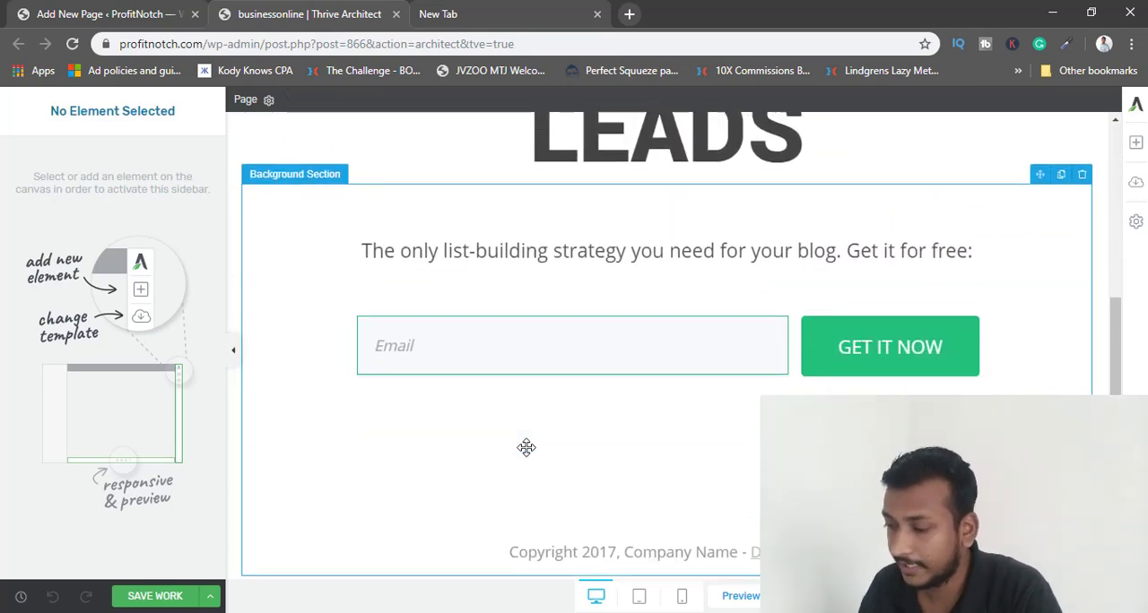
pyautogui.scroll(4, 525, 446)
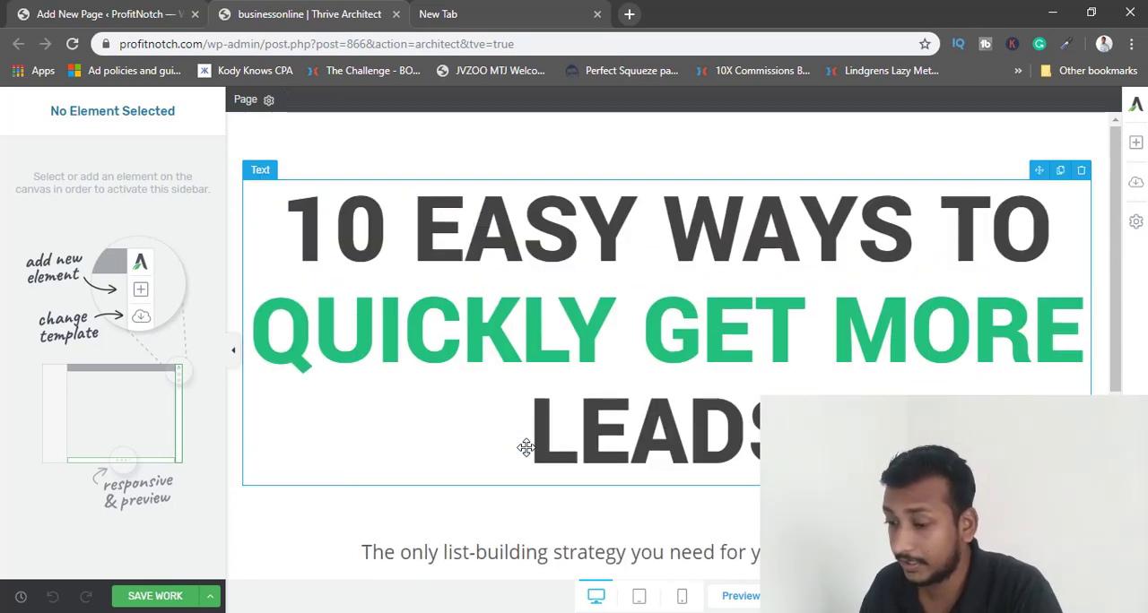
pyautogui.click(435, 268)
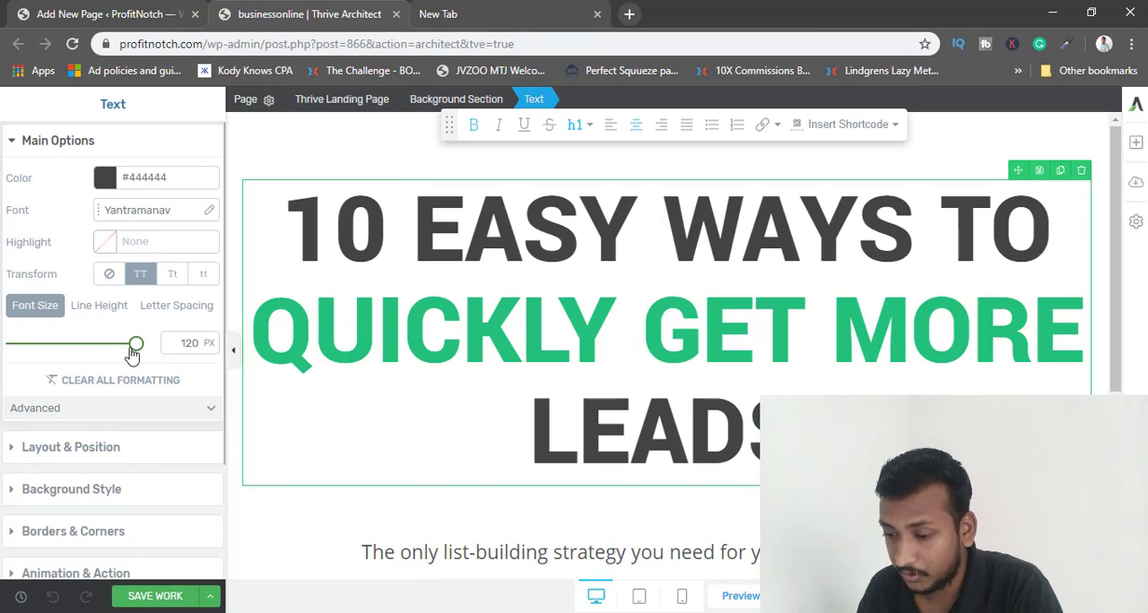
pyautogui.moveTo(132, 354); pyautogui.dragTo(64, 357)
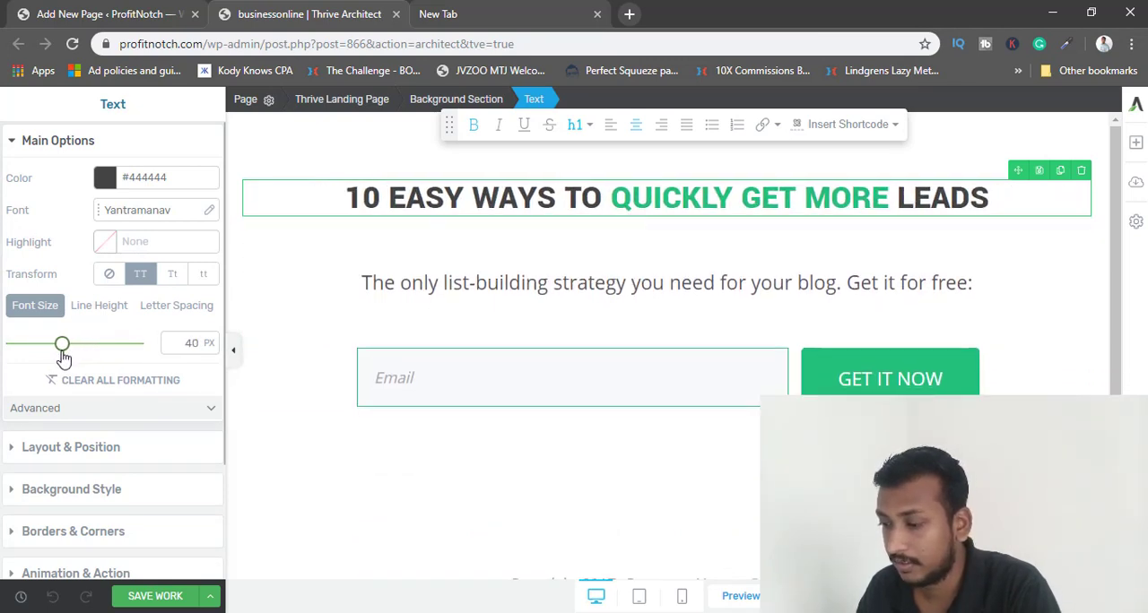
# Slightly reduce the font size of the list-building text line between the headline and the email form.
pyautogui.click(397, 368)
pyautogui.click(477, 273)
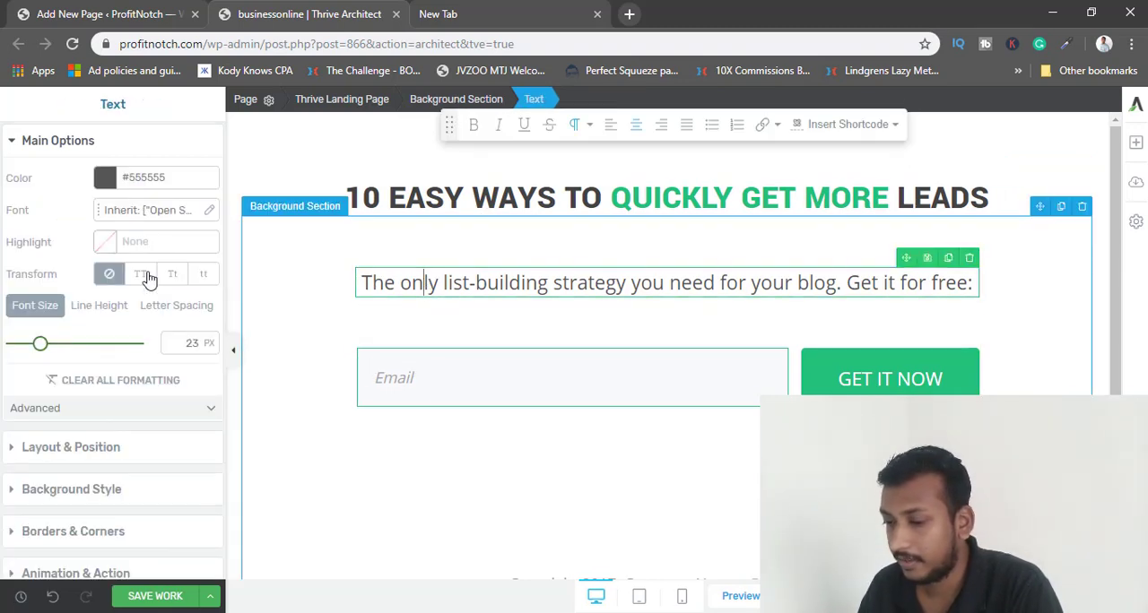
pyautogui.moveTo(39, 343); pyautogui.dragTo(33, 345)
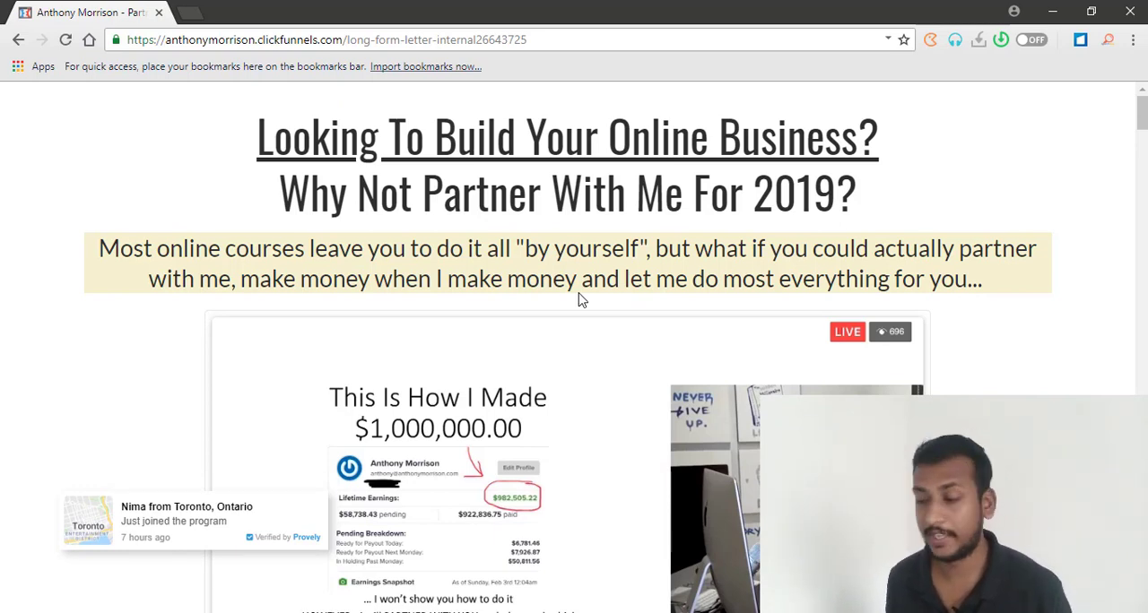
# Bring up the Notepad notes over the sales page, delete all their text and place the window below the page's headline.
pyautogui.scroll(-2, 576, 301)
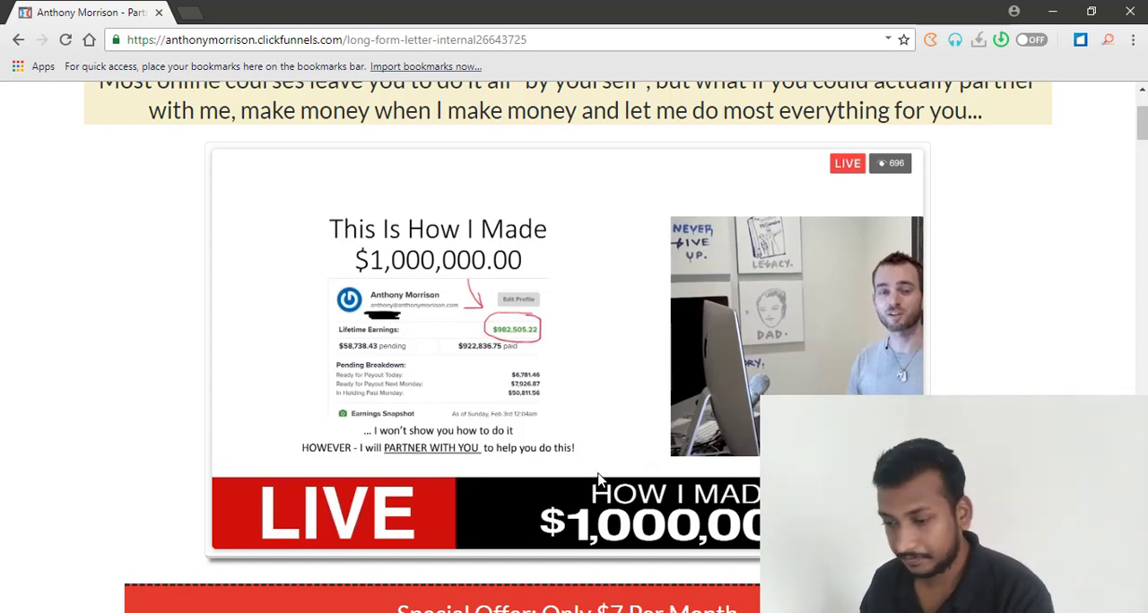
pyautogui.scroll(2, 604, 481)
pyautogui.scroll(1, 604, 481)
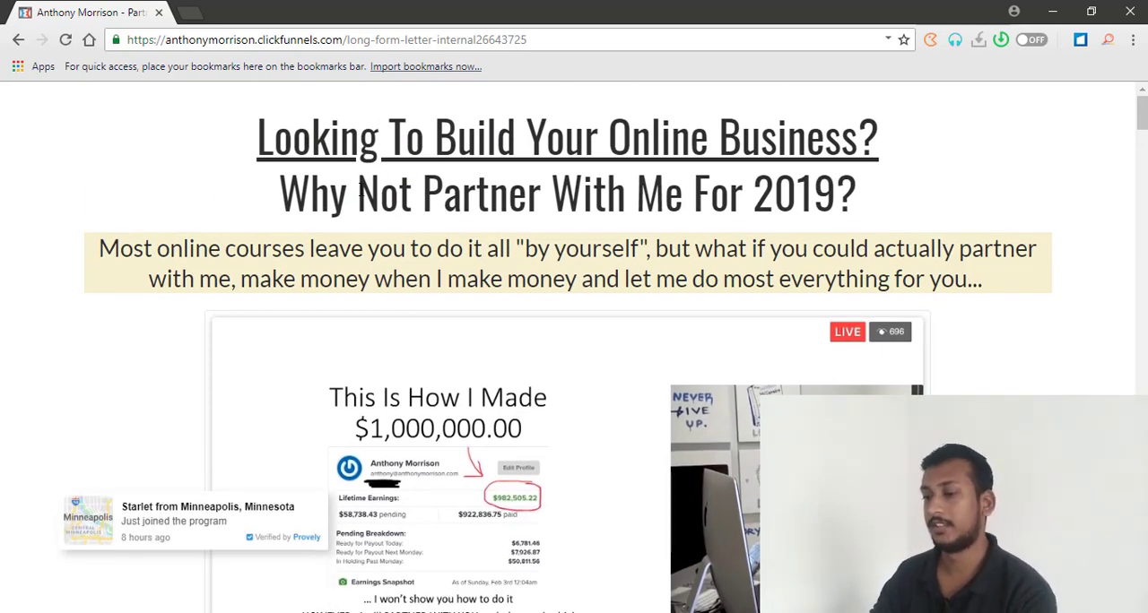
pyautogui.click(560, 612)
pyautogui.moveTo(428, 145); pyautogui.dragTo(753, 279)
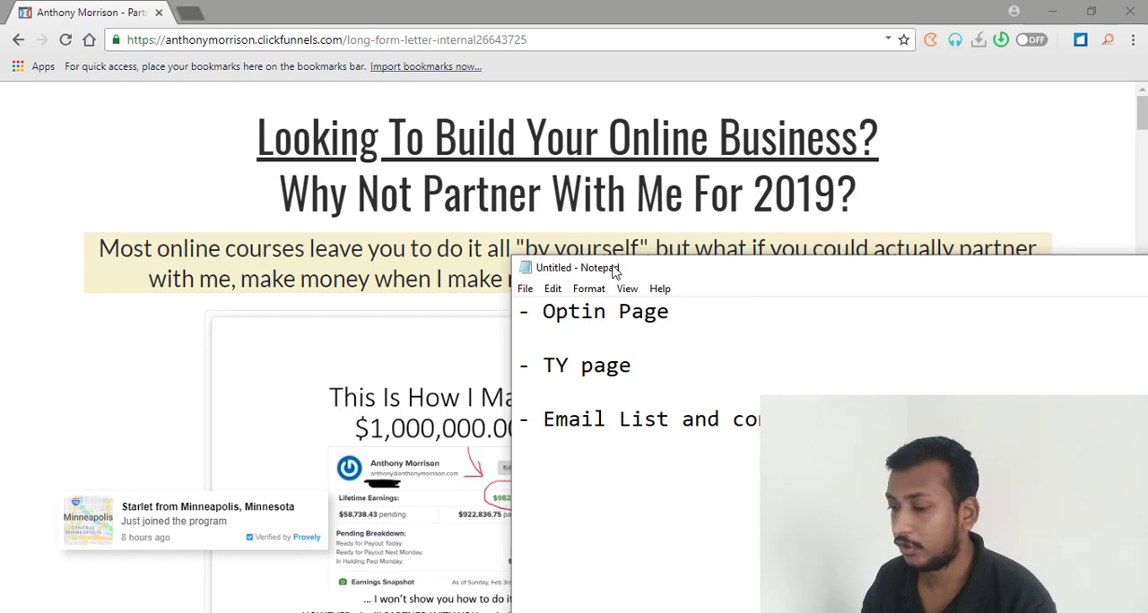
pyautogui.moveTo(616, 267); pyautogui.dragTo(515, 135)
pyautogui.hotkey('shift', 'Home')
pyautogui.keyDown('shift'); pyautogui.click(420, 180); pyautogui.keyUp('shift')
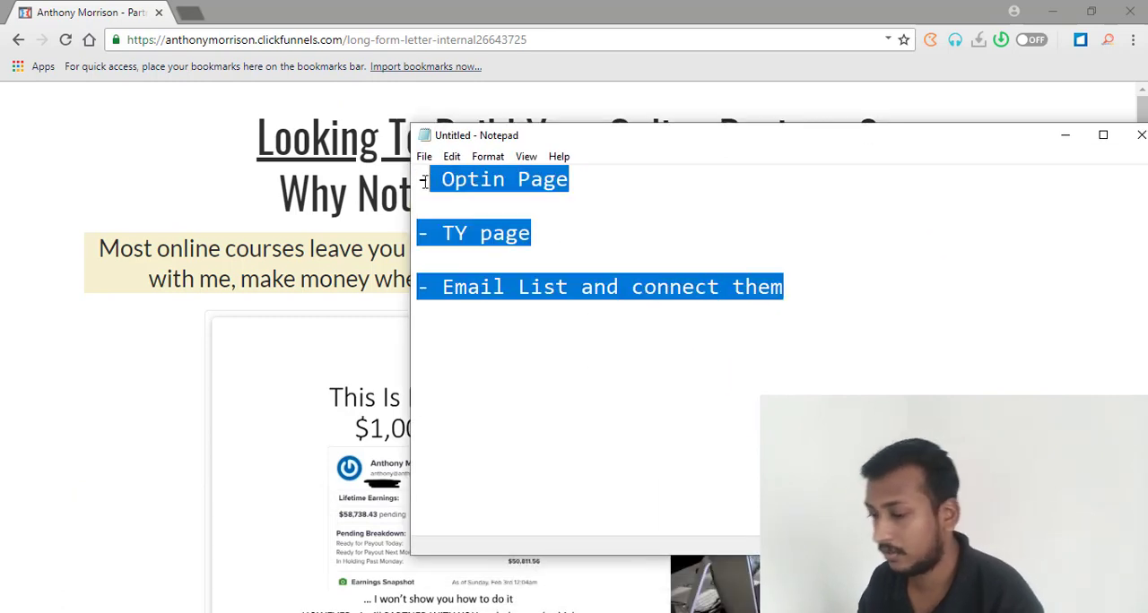
pyautogui.press('BackSpace')
pyautogui.moveTo(578, 145); pyautogui.dragTo(575, 281)
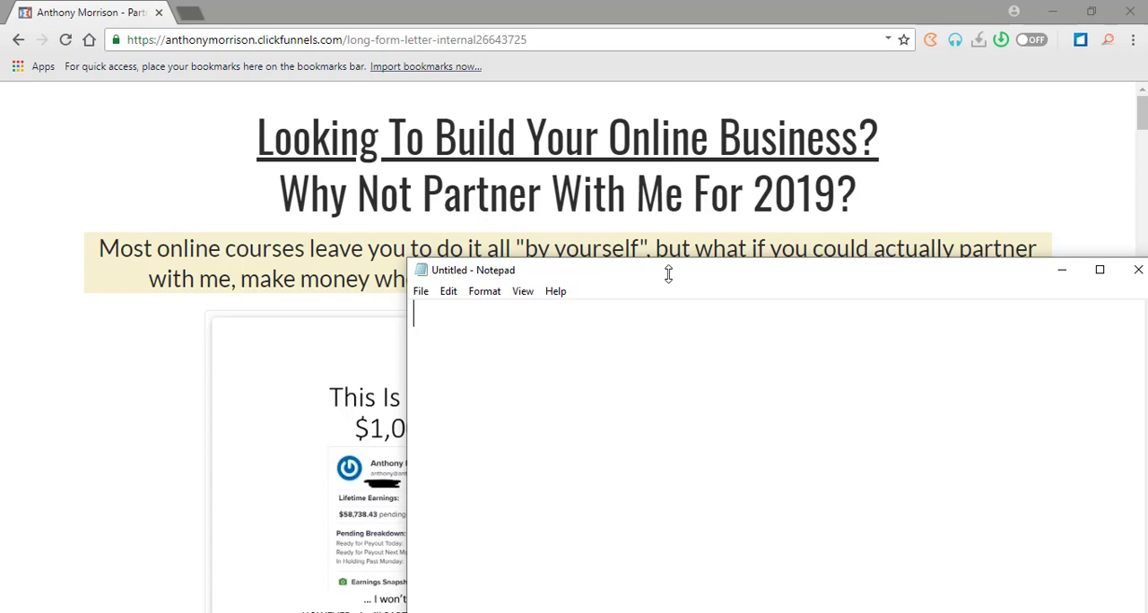
pyautogui.moveTo(669, 272); pyautogui.dragTo(607, 363)
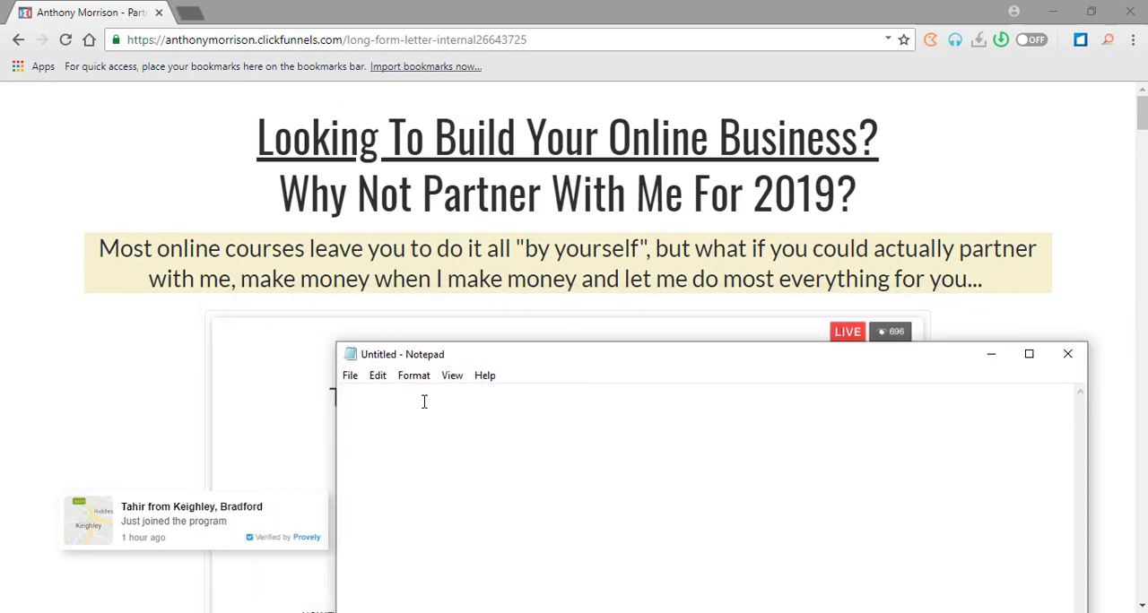
# Start drafting the landing page headline in the empty note with "Learn How Anthony".
pyautogui.write('earn How')
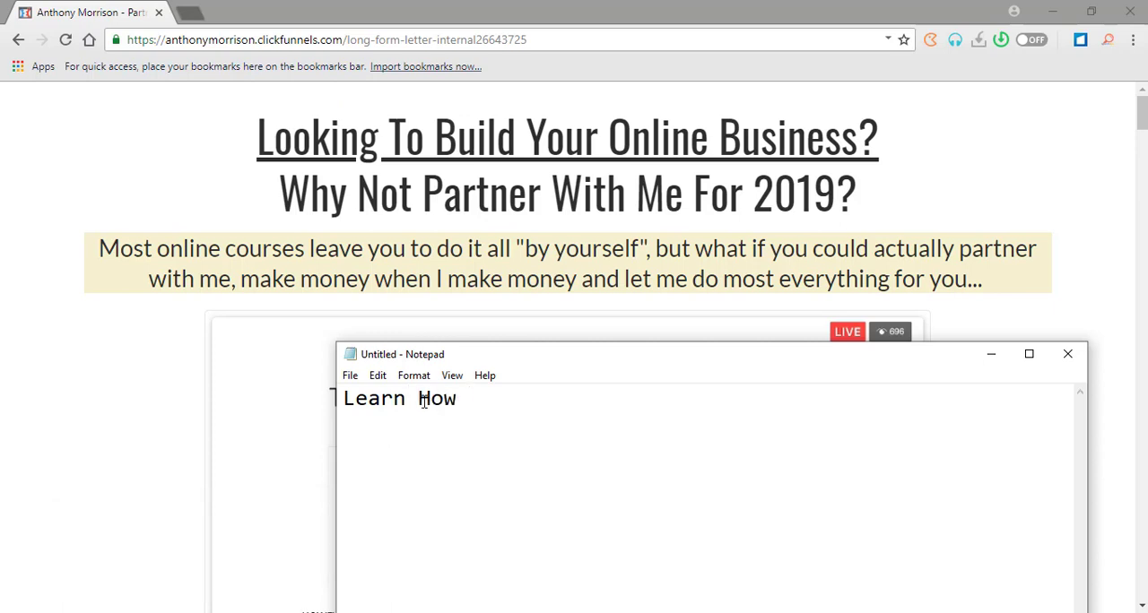
pyautogui.write(' Anho')
pyautogui.press('BackSpace')
pyautogui.press('BackSpace')
pyautogui.write('y')
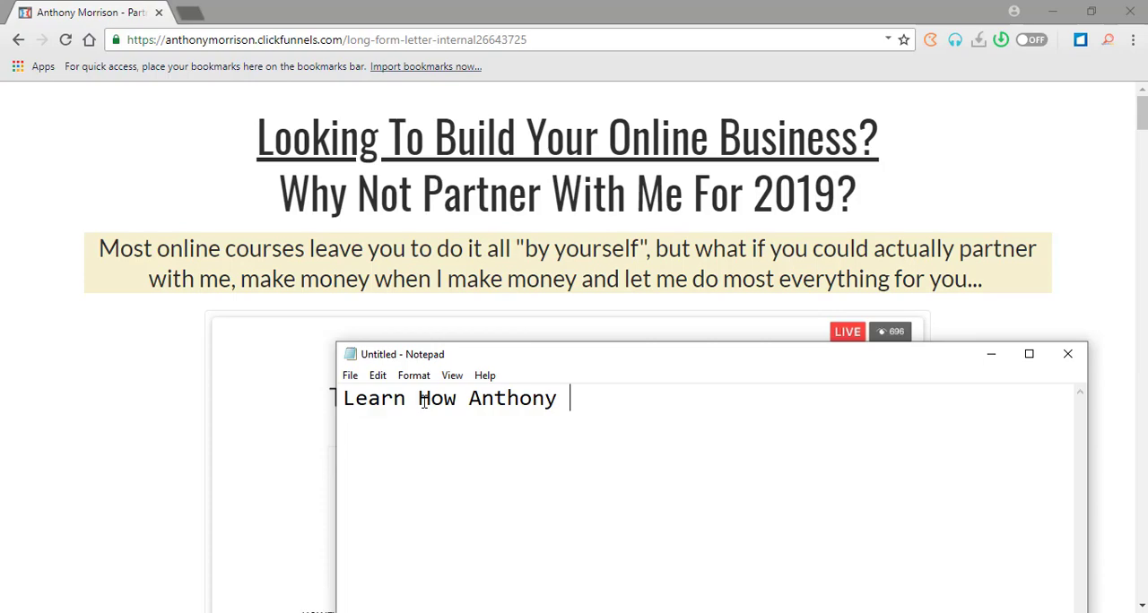
# Examine the sales page's video earnings claim, special offer, letter and member benefits for wording to use in the headline.
pyautogui.click(77, 355)
pyautogui.scroll(-2, 205, 371)
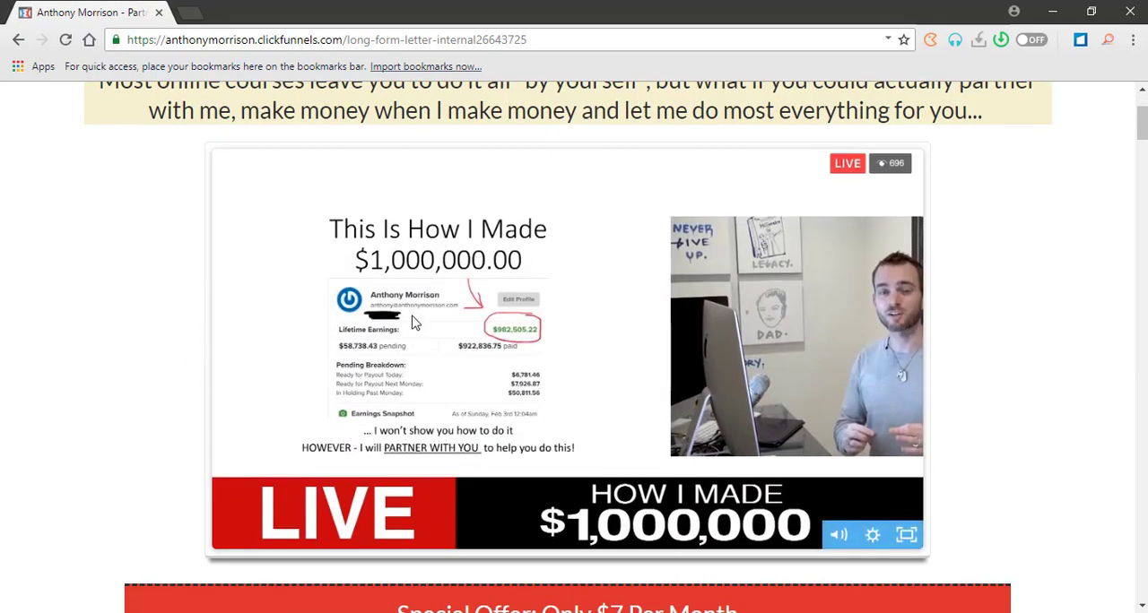
pyautogui.scroll(-3, 416, 321)
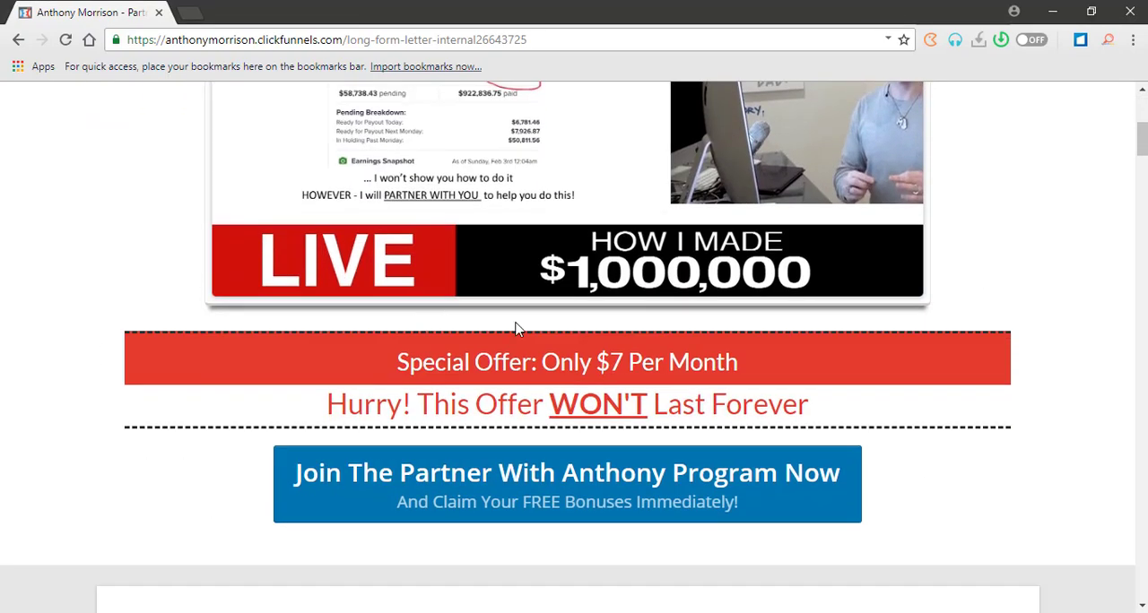
pyautogui.scroll(-4, 516, 329)
pyautogui.scroll(1, 515, 329)
pyautogui.scroll(-2, 516, 329)
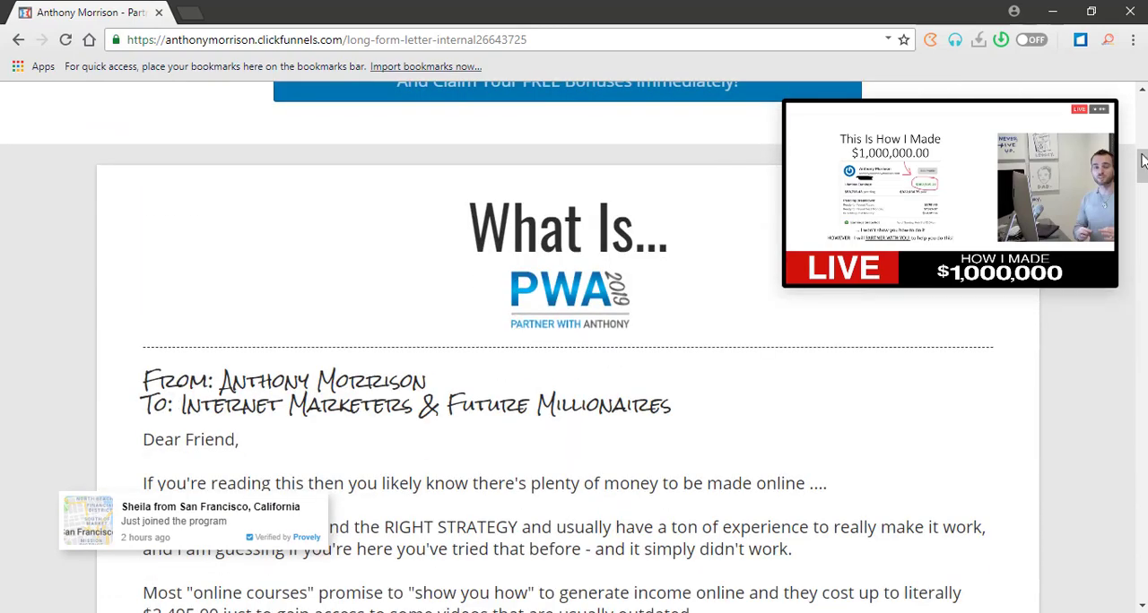
pyautogui.scroll(-3, 513, 287)
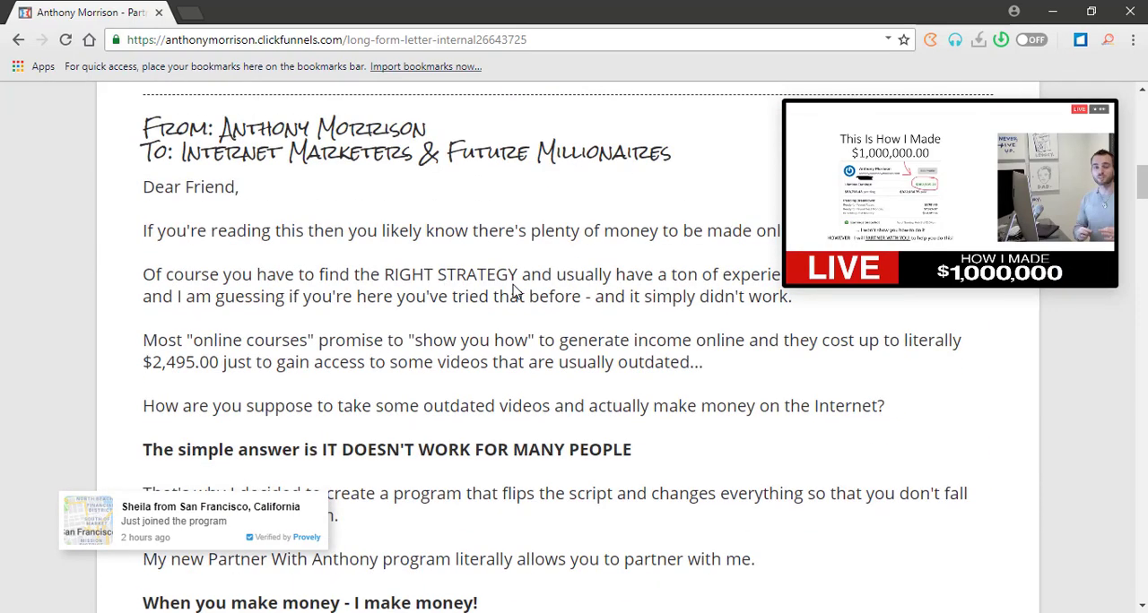
pyautogui.scroll(-3, 514, 287)
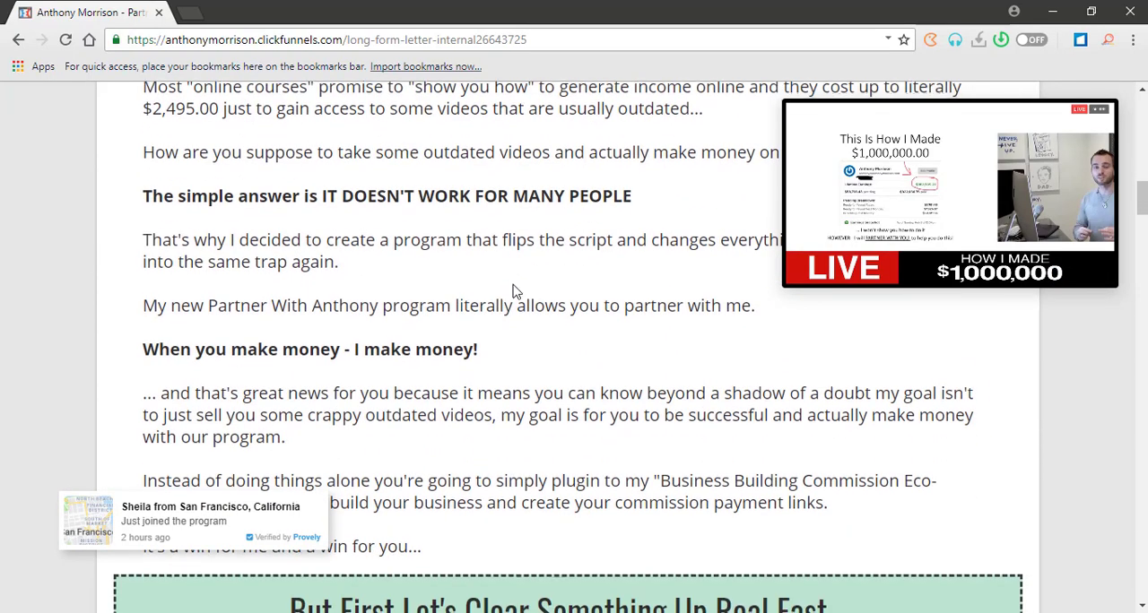
pyautogui.scroll(-4, 514, 284)
pyautogui.scroll(5, 509, 287)
pyautogui.scroll(3, 358, 334)
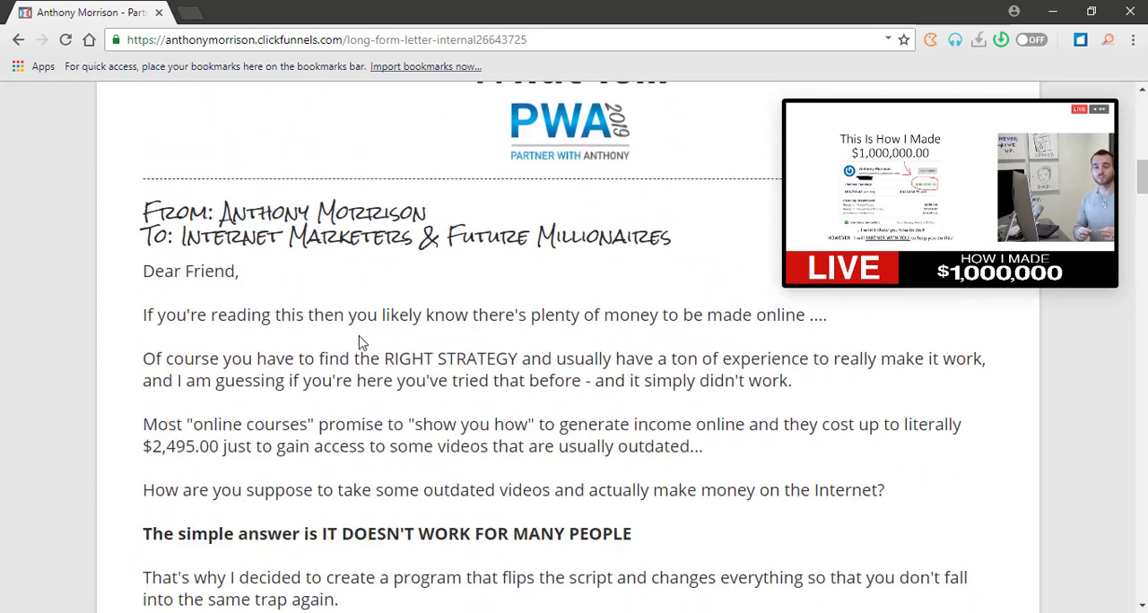
pyautogui.scroll(-8, 356, 338)
pyautogui.scroll(-4, 356, 404)
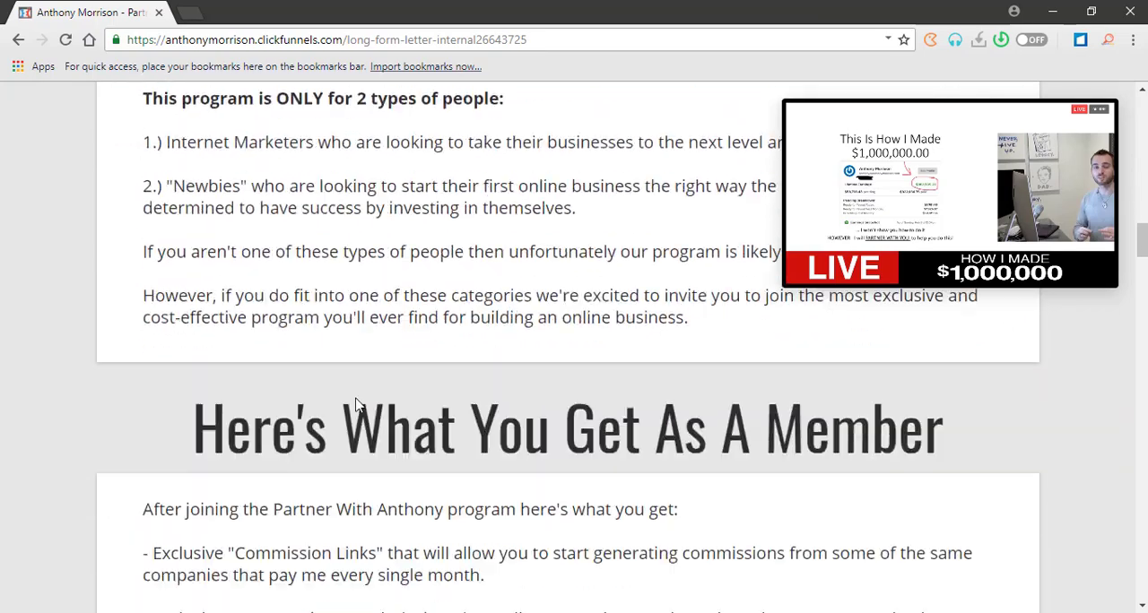
# Examine the rest of the sales page, from member benefits and bonuses to the $7 offer and guarantee, and return to its headline.
pyautogui.scroll(-6, 357, 397)
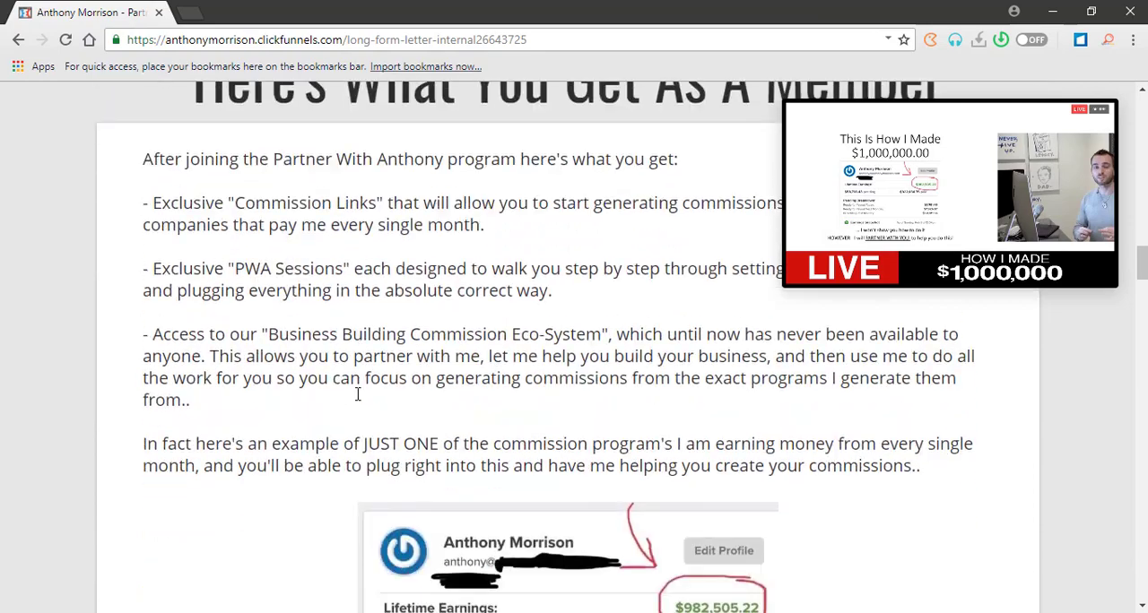
pyautogui.scroll(-8, 357, 401)
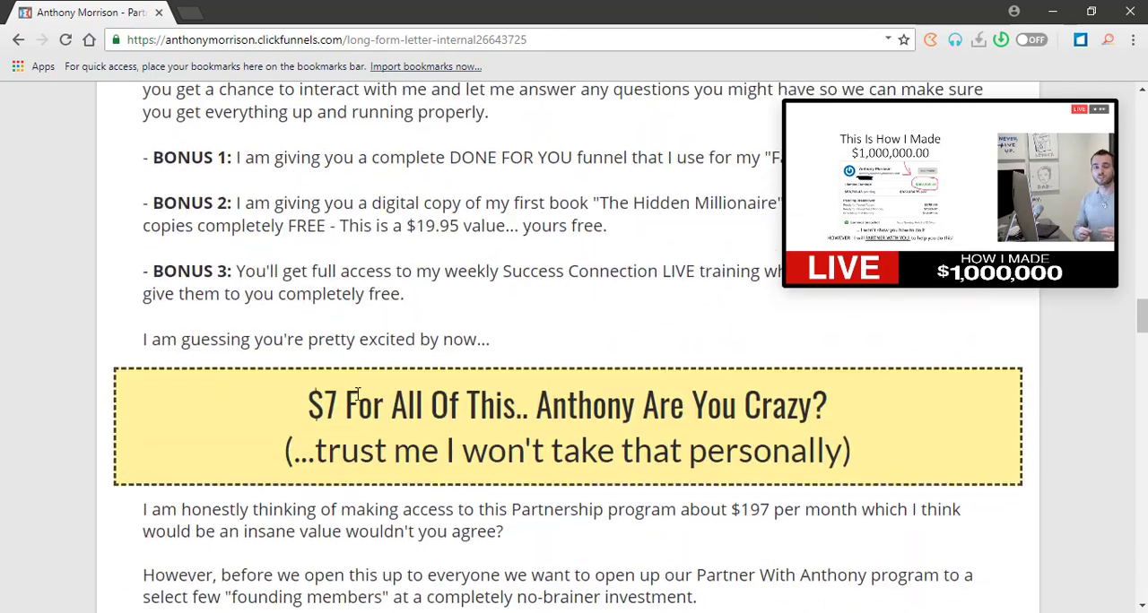
pyautogui.scroll(-4, 358, 395)
pyautogui.scroll(-7, 359, 394)
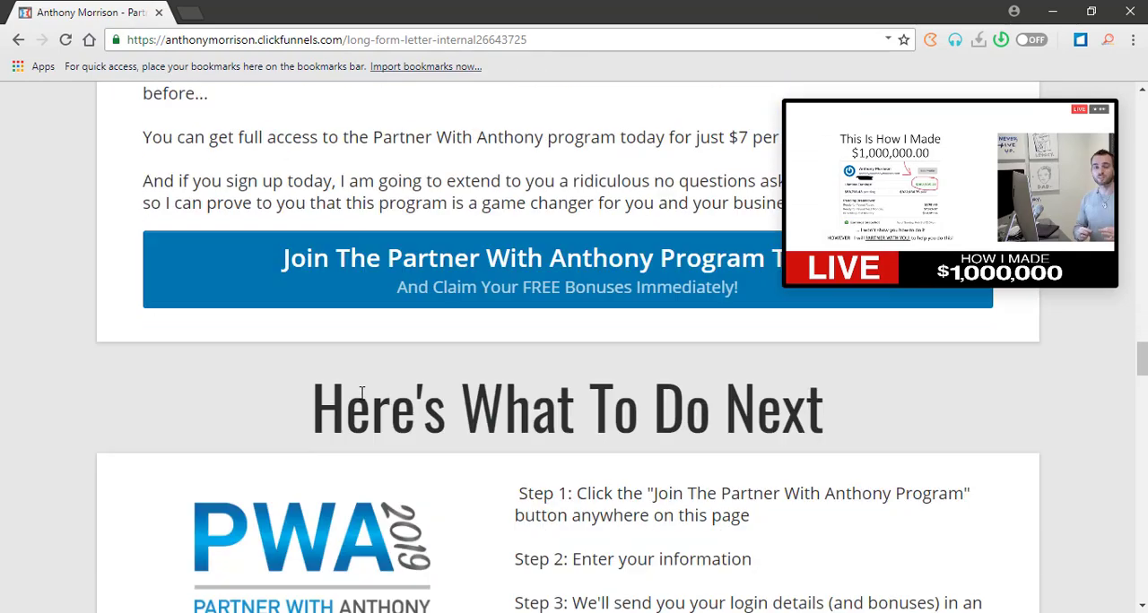
pyautogui.scroll(-5, 563, 461)
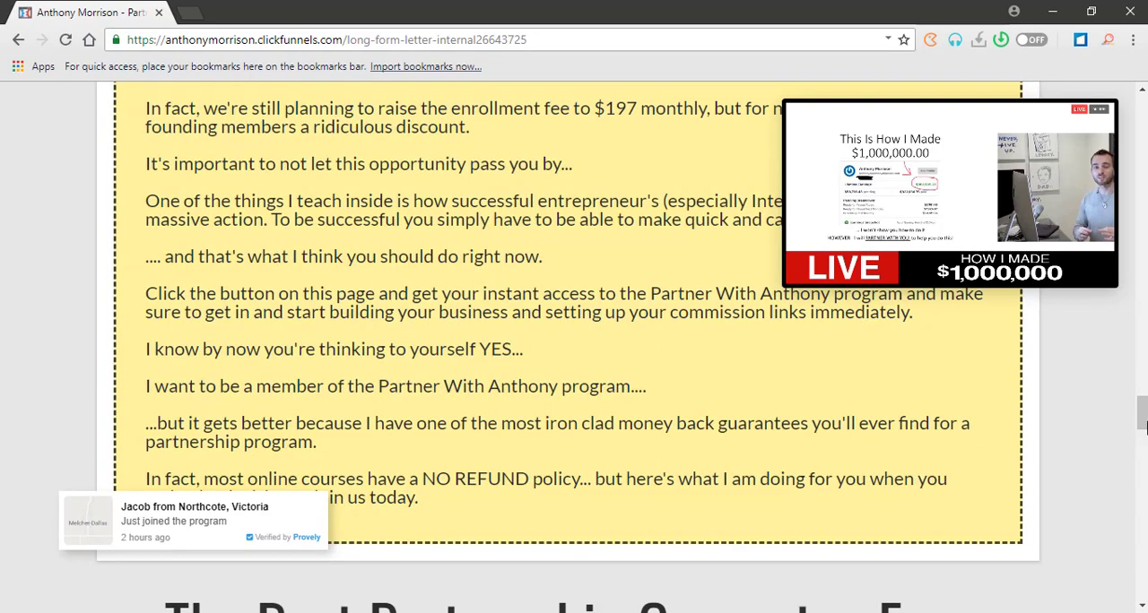
pyautogui.moveTo(1141, 415); pyautogui.dragTo(1141, 111)
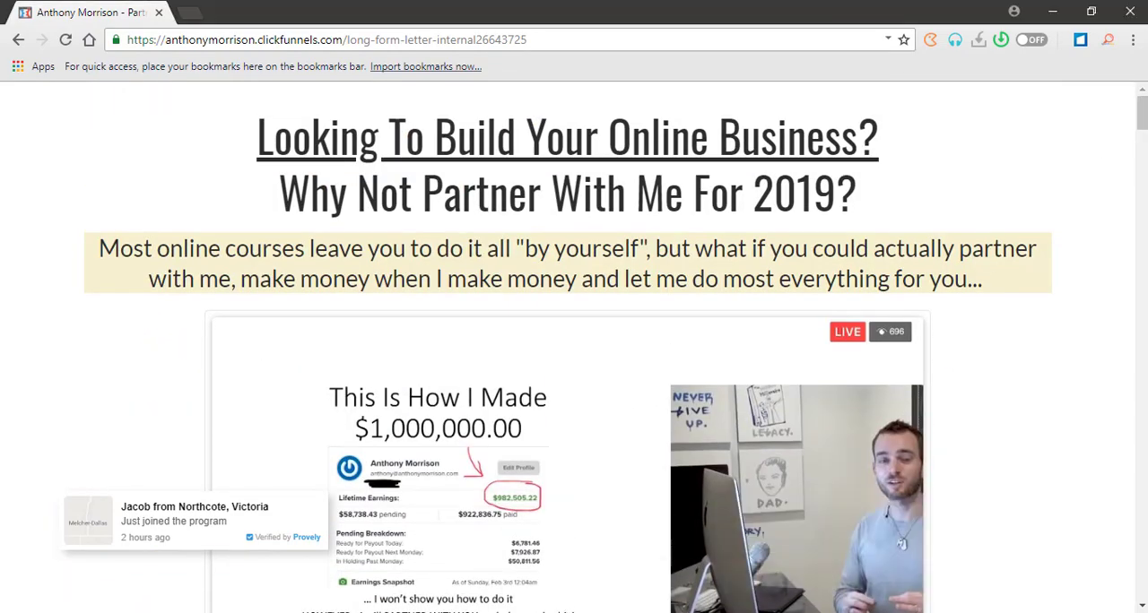
# Bring the Notepad draft back below the page's highlighted subheadline and continue the headline with "Generated $1M in Affiliate Commissions".
pyautogui.hotkey('alt', 'Tab')
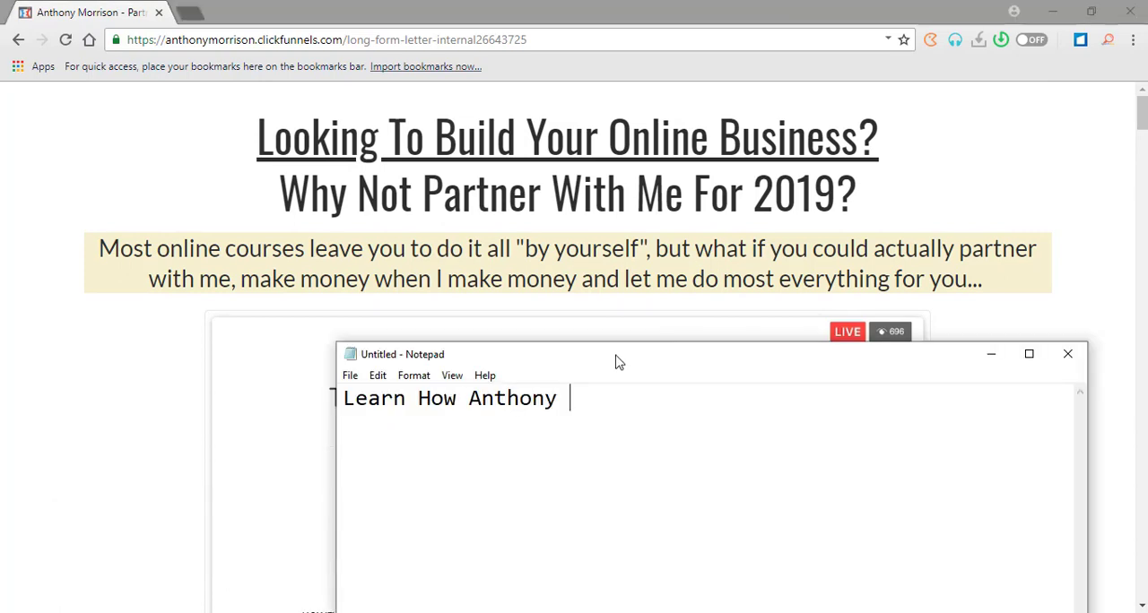
pyautogui.moveTo(616, 356); pyautogui.dragTo(520, 328)
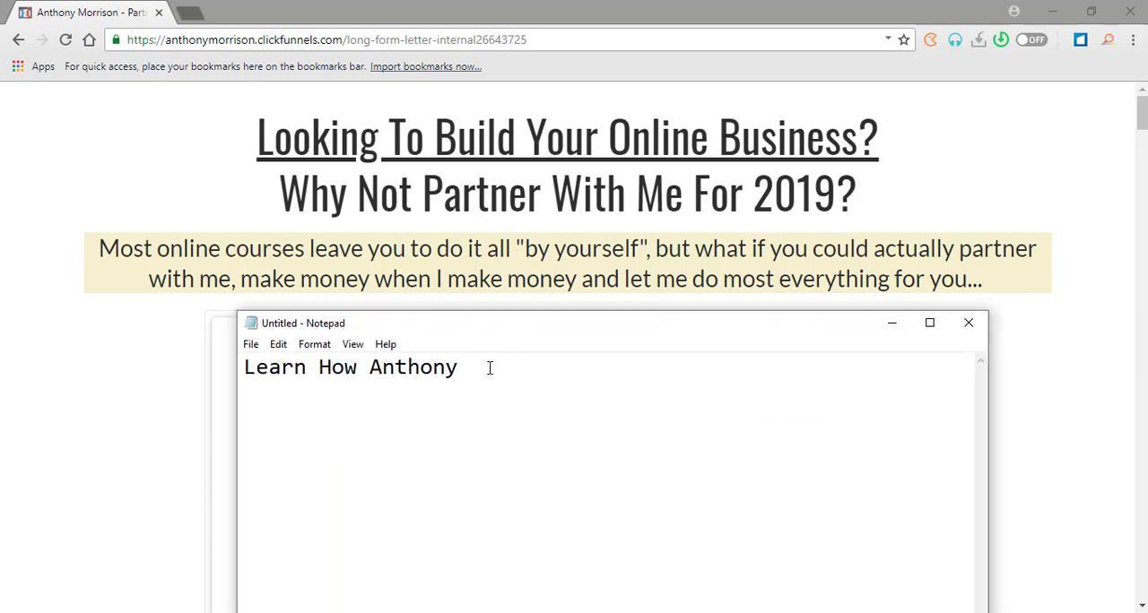
pyautogui.write('Generated $')
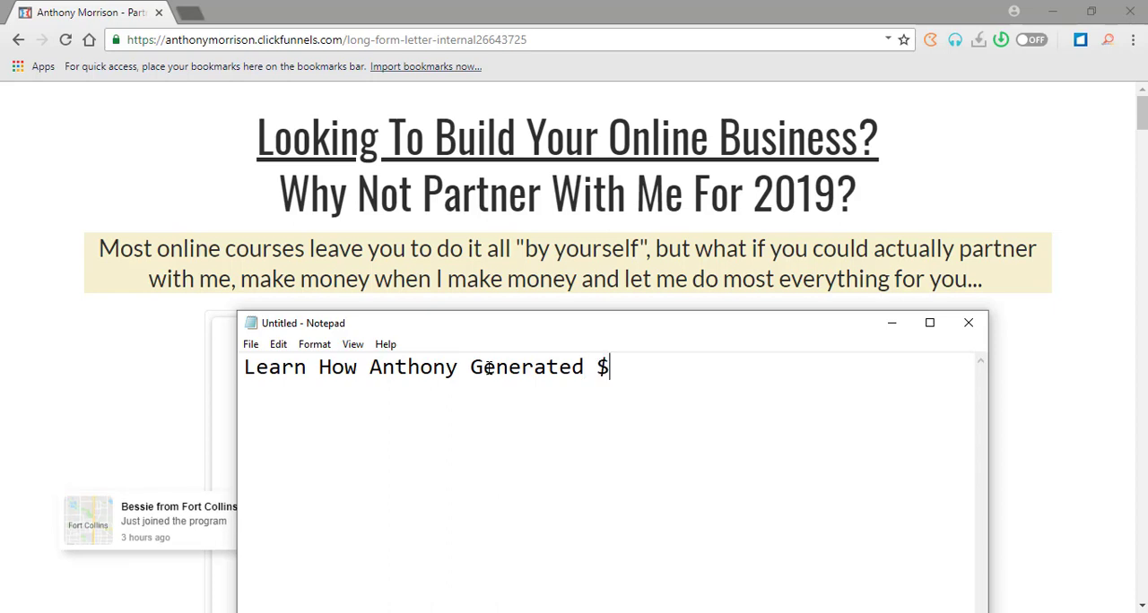
pyautogui.write('1m')
pyautogui.press('BackSpace')
pyautogui.write('M in Affiliate ')
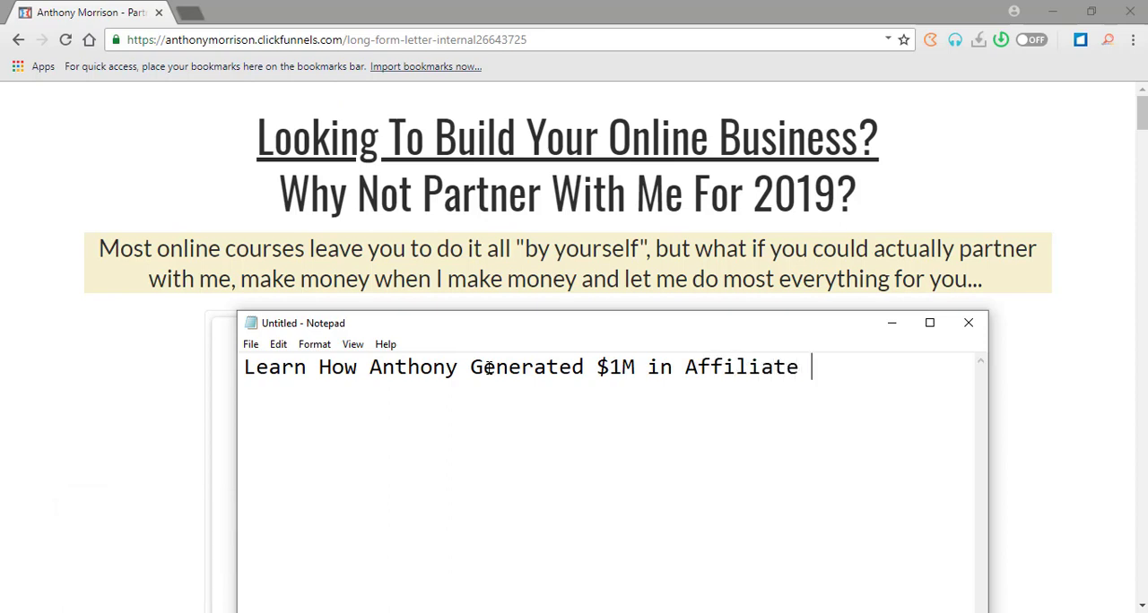
pyautogui.write('Commissions')
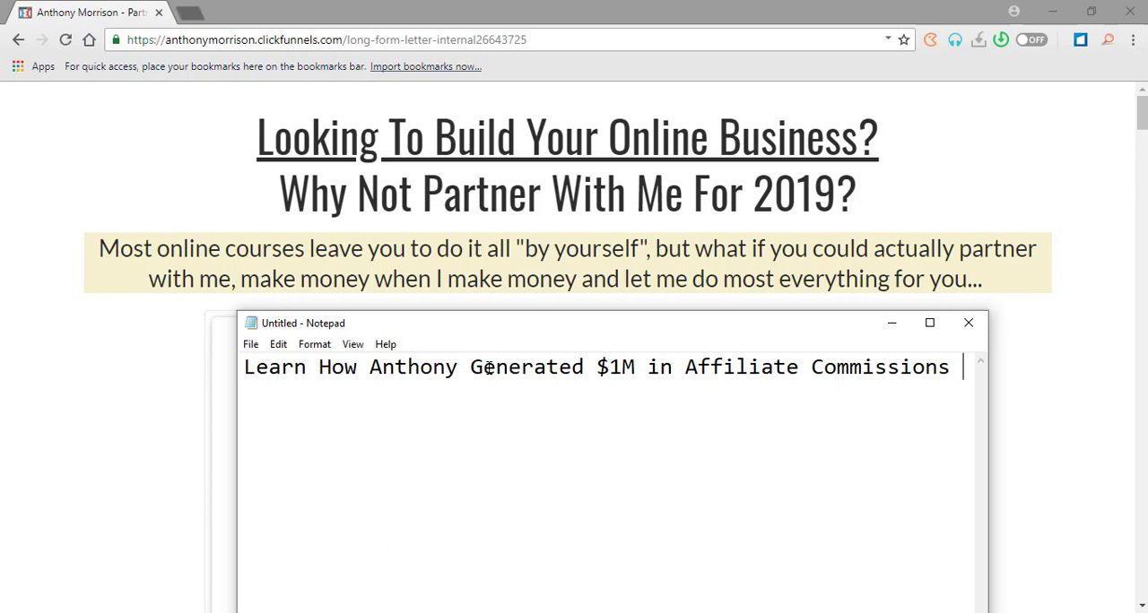
# Recheck the sales page's video claim, place the note over the video and add the second headline line "Without Even Selling".
pyautogui.press('Return')
pyautogui.write('W')
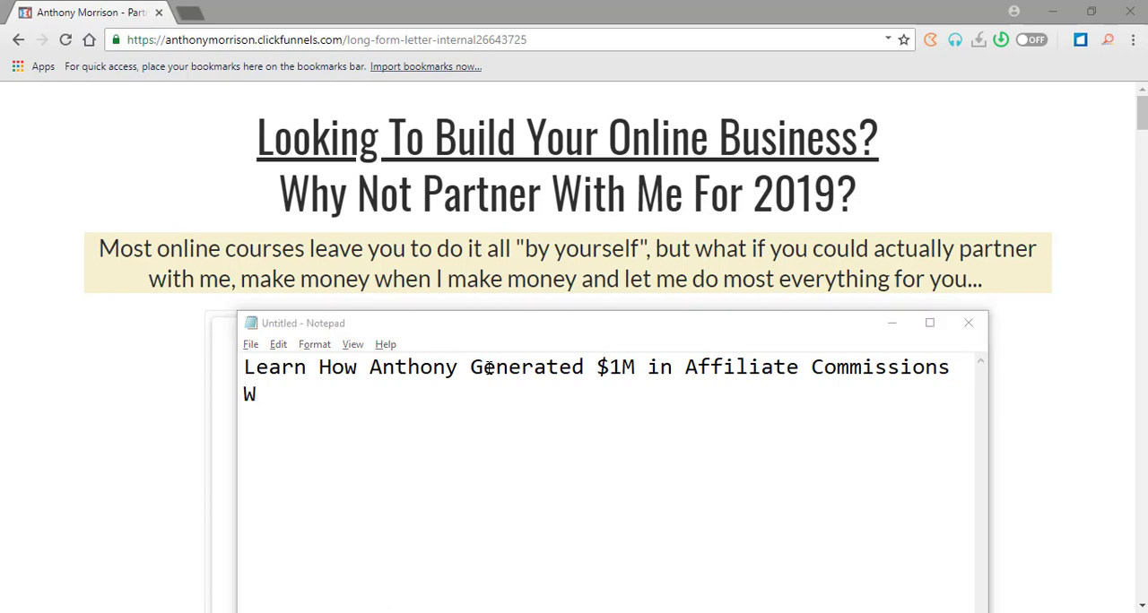
pyautogui.hotkey('alt', 'Tab')
pyautogui.scroll(-2, 254, 390)
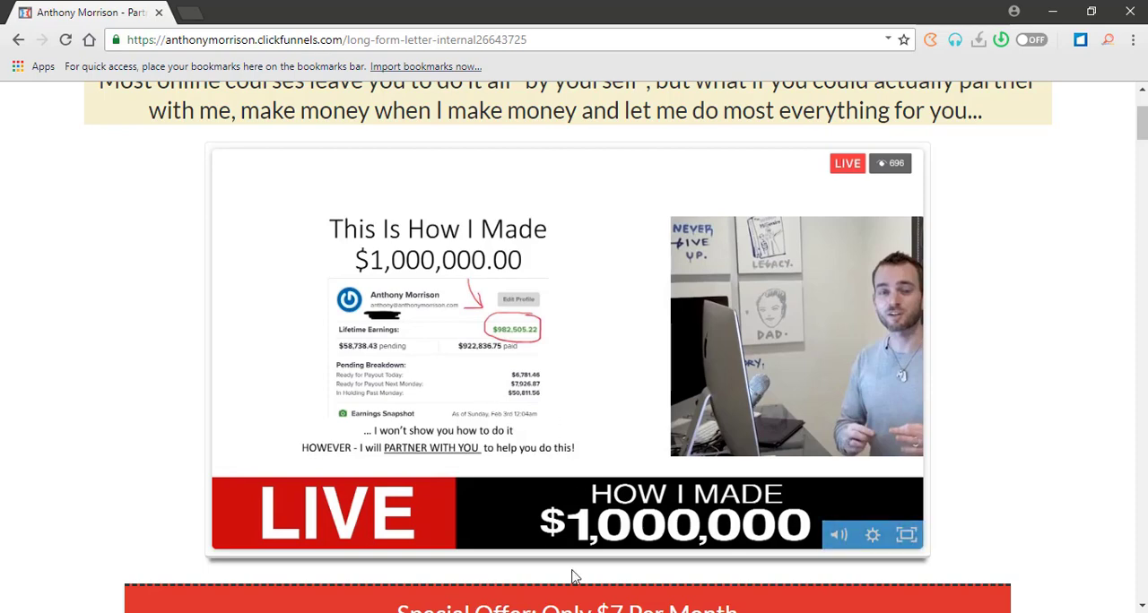
pyautogui.click(587, 612)
pyautogui.moveTo(453, 338); pyautogui.dragTo(474, 157)
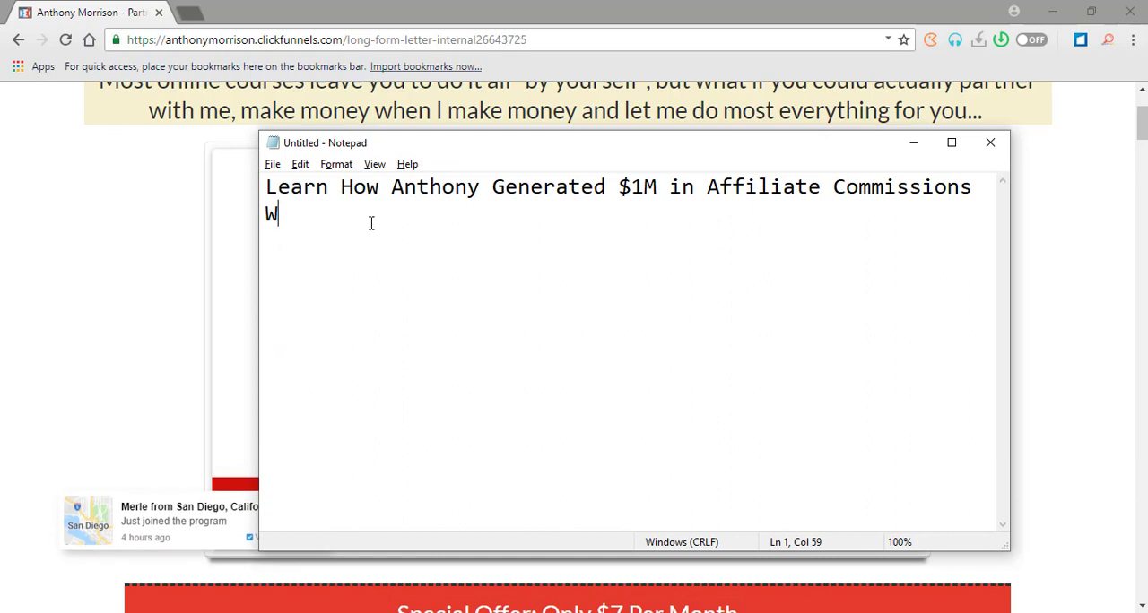
pyautogui.write('ithout E')
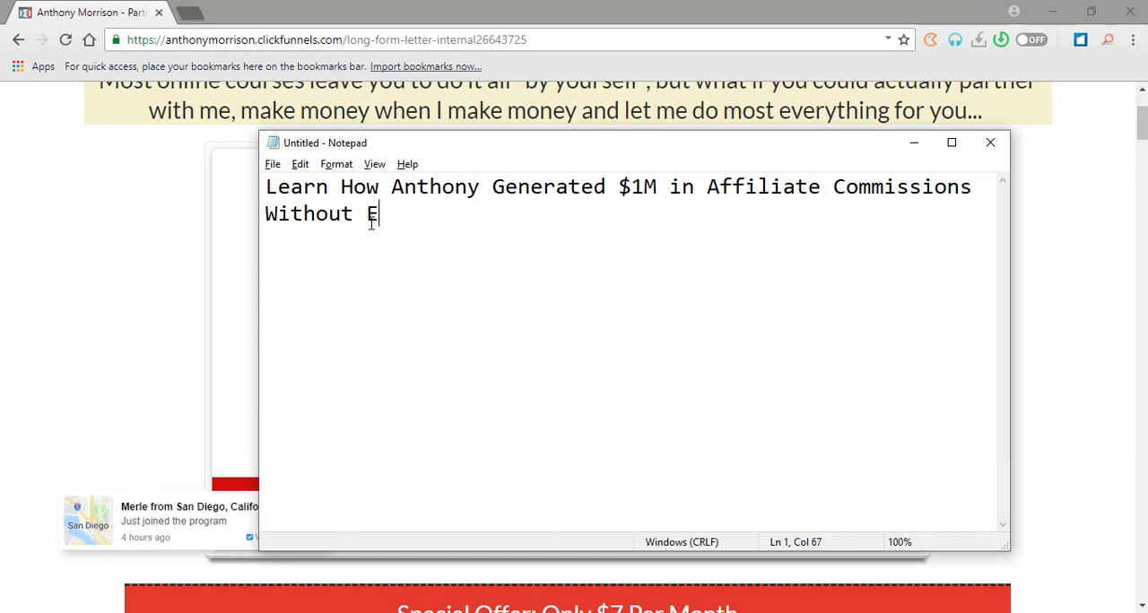
pyautogui.write('ven Selling ')
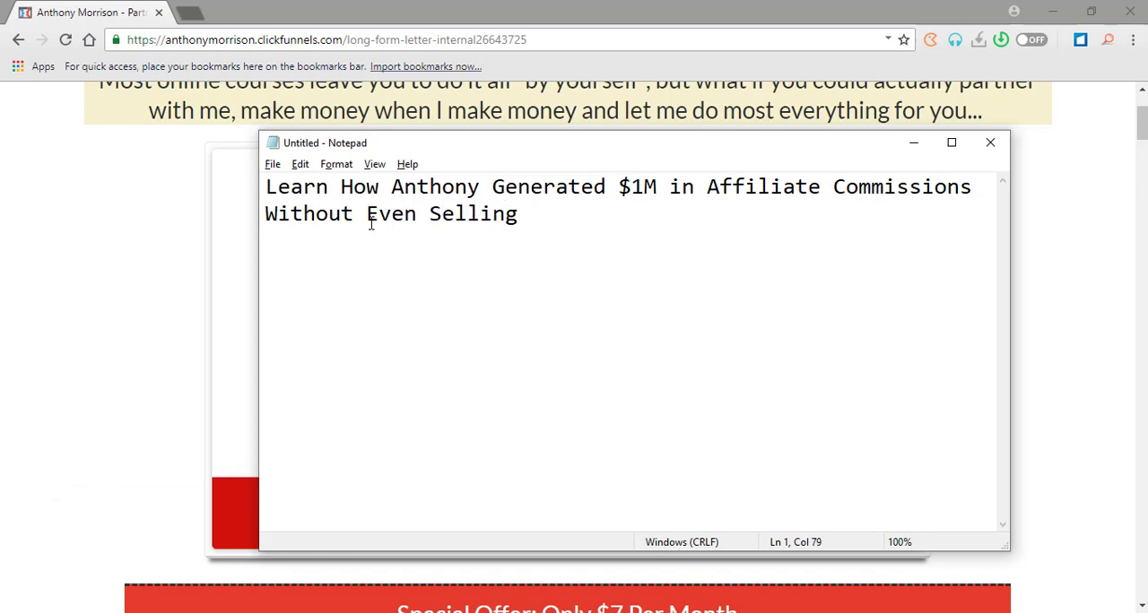
pyautogui.write('T')
# Shorten the wording of the second headline line to "Without Selling".
pyautogui.press('BackSpace')
pyautogui.press('BackSpace')
pyautogui.press('BackSpace')
pyautogui.press('BackSpace')
pyautogui.press('BackSpace')
pyautogui.press('BackSpace')
pyautogui.press('BackSpace')
pyautogui.press('BackSpace')
pyautogui.press('BackSpace')
pyautogui.press('BackSpace')
pyautogui.press('BackSpace')
pyautogui.press('BackSpace')
pyautogui.press('BackSpace')
pyautogui.press('BackSpace')
pyautogui.write('$elling')
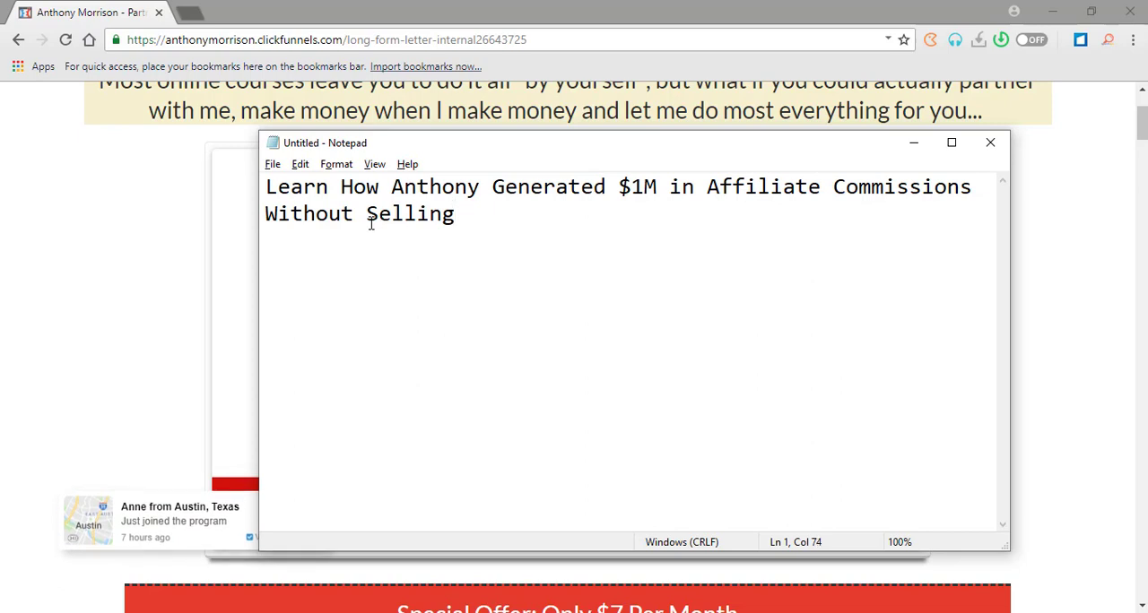
# Continue the second headline line with "And Copy The Same Even If".
pyautogui.write('And Co')
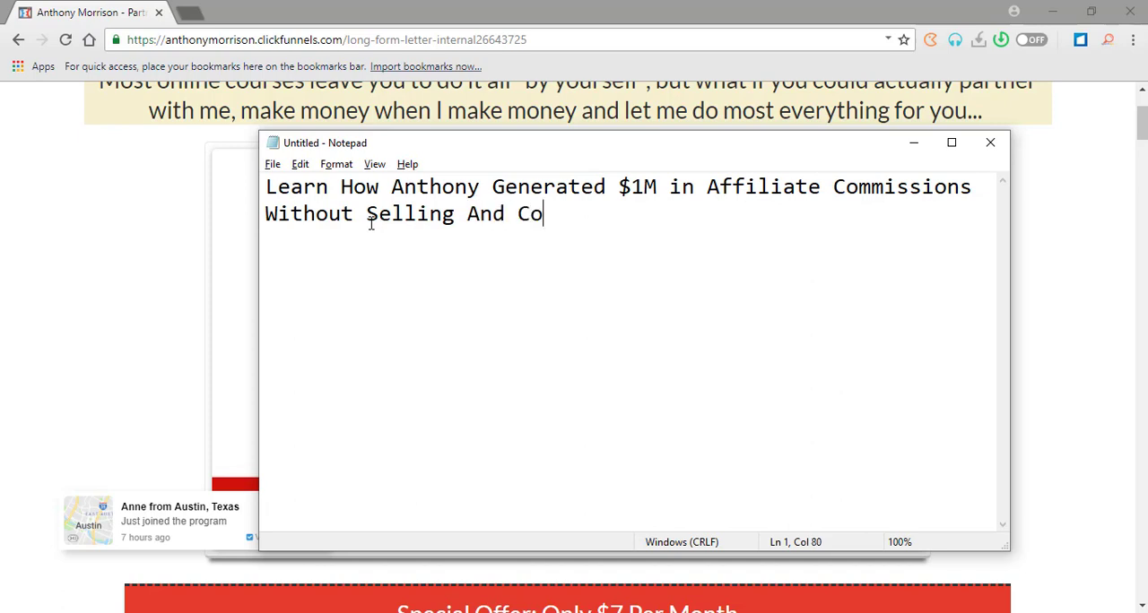
pyautogui.write('py The S')
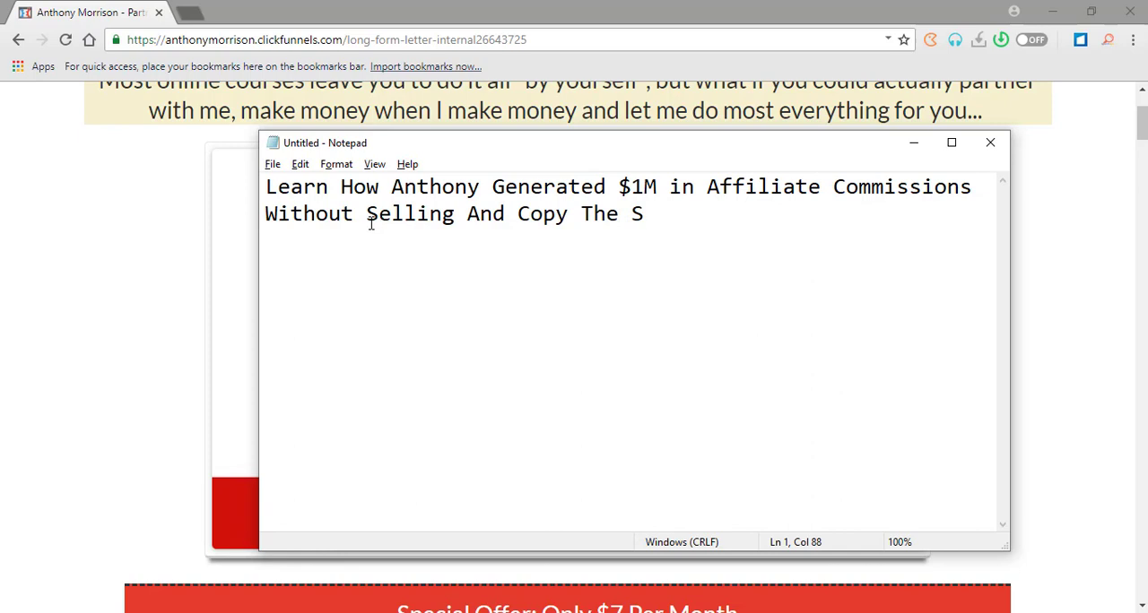
pyautogui.write('ame  Even')
pyautogui.press('BackSpace')
pyautogui.press('BackSpace')
pyautogui.press('BackSpace')
pyautogui.press('BackSpace')
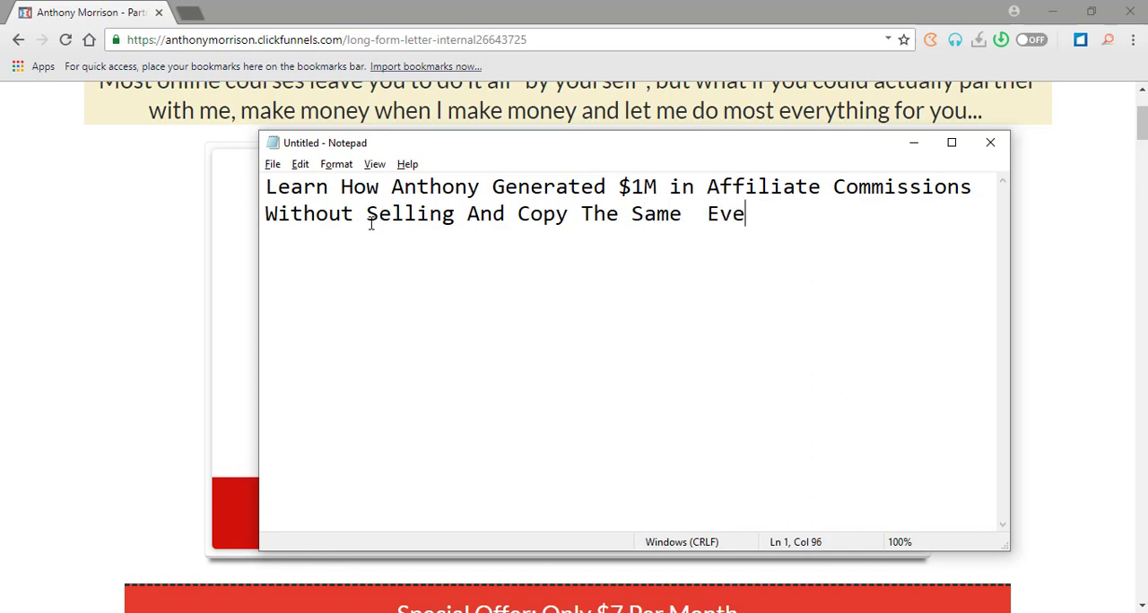
pyautogui.press('BackSpace')
pyautogui.write('Even')
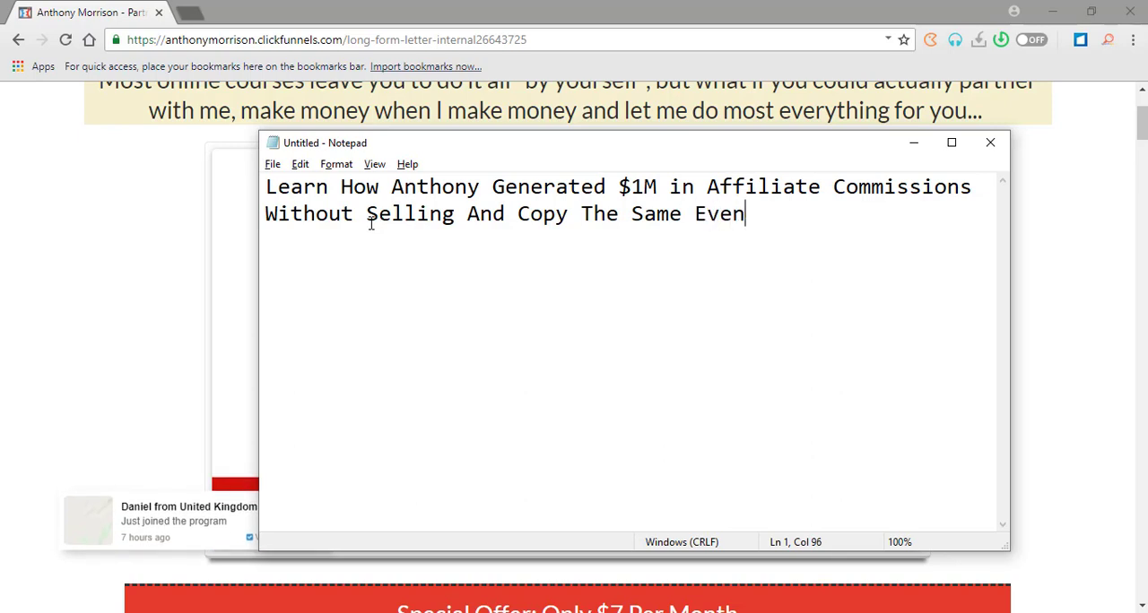
pyautogui.write(' If You Ar')
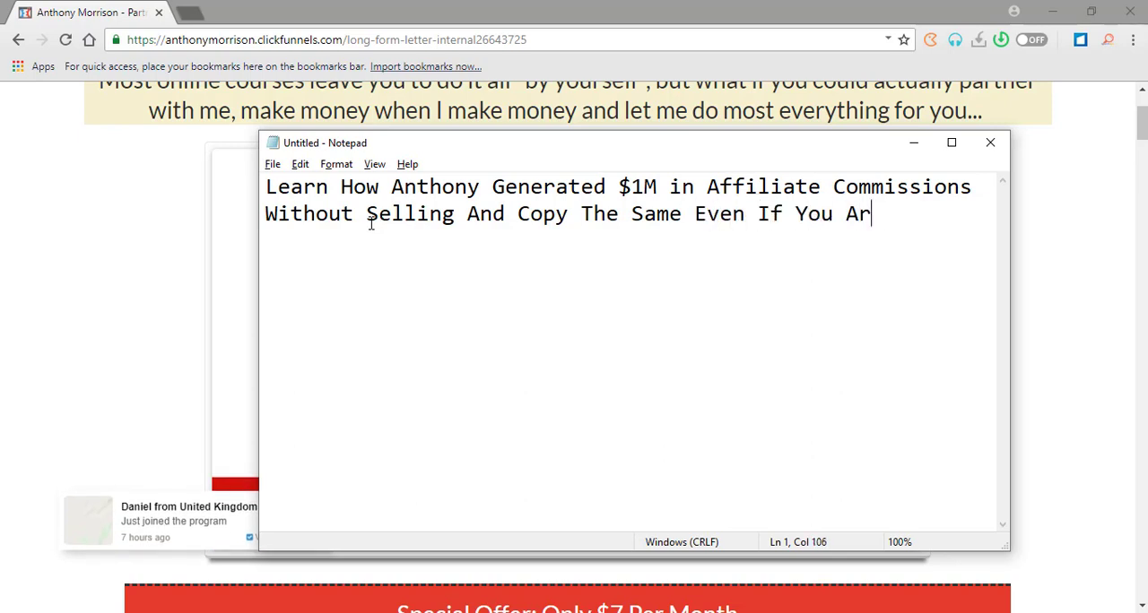
pyautogui.write('e A')
# Finish the headline sentence with "You Have No Experience." and leave a blank line below it.
pyautogui.press('BackSpace')
pyautogui.press('BackSpace')
pyautogui.press('BackSpace')
pyautogui.press('BackSpace')
pyautogui.press('BackSpace')
pyautogui.press('BackSpace')
pyautogui.press('BackSpace')
pyautogui.press('BackSpace')
pyautogui.press('BackSpace')
pyautogui.write('You Have No')
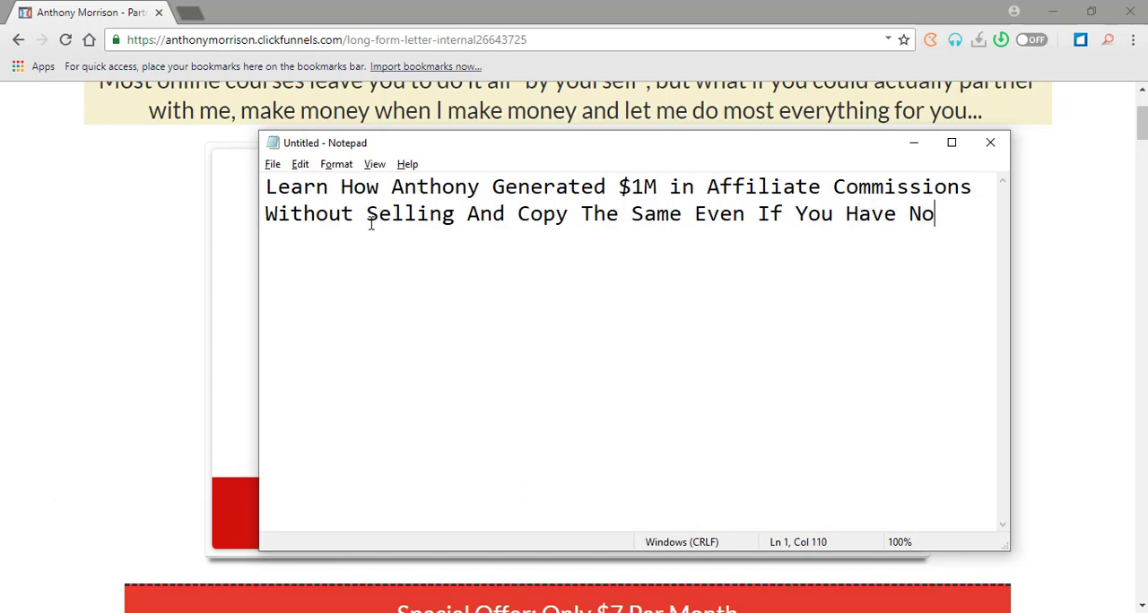
pyautogui.write(' Experienc')
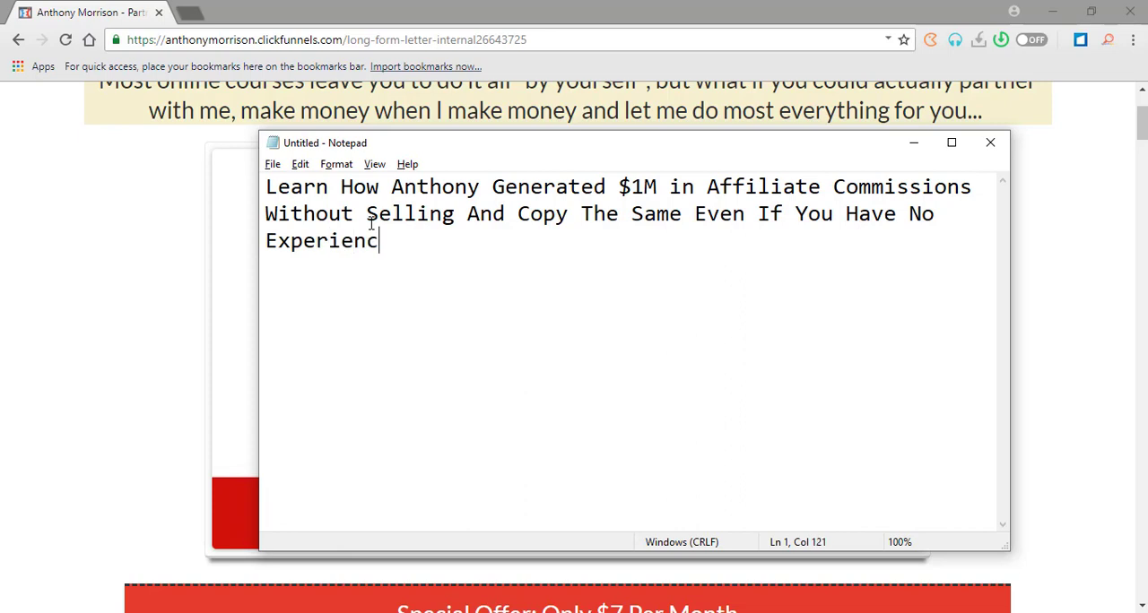
pyautogui.write('e.')
pyautogui.press('Return')
pyautogui.press('Return')
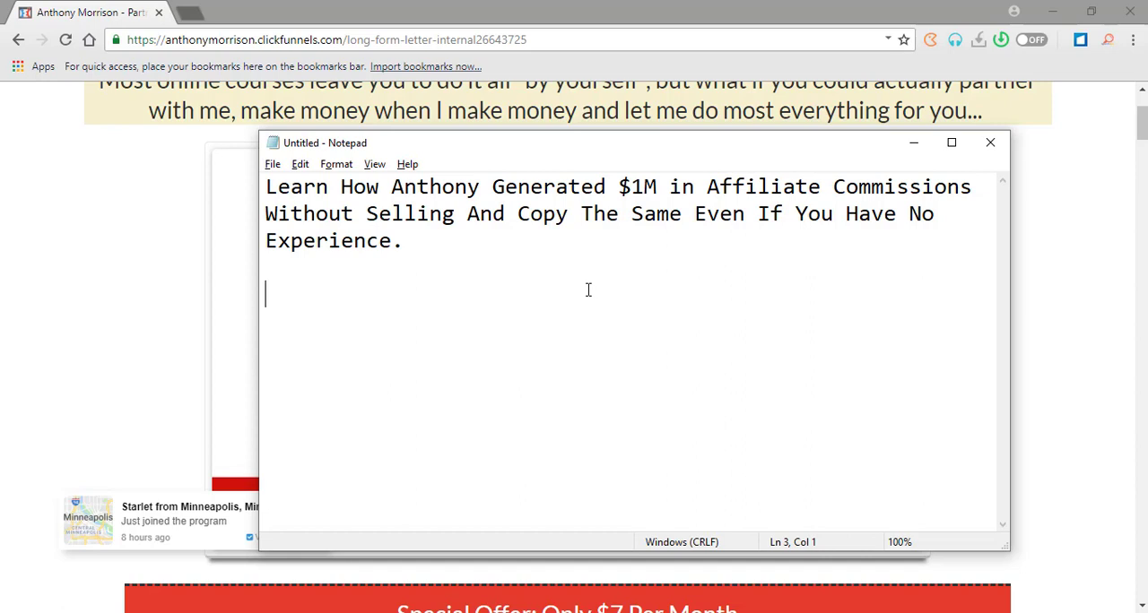
# Start a second headline version below the first with "This Video Shows".
pyautogui.write('THis')
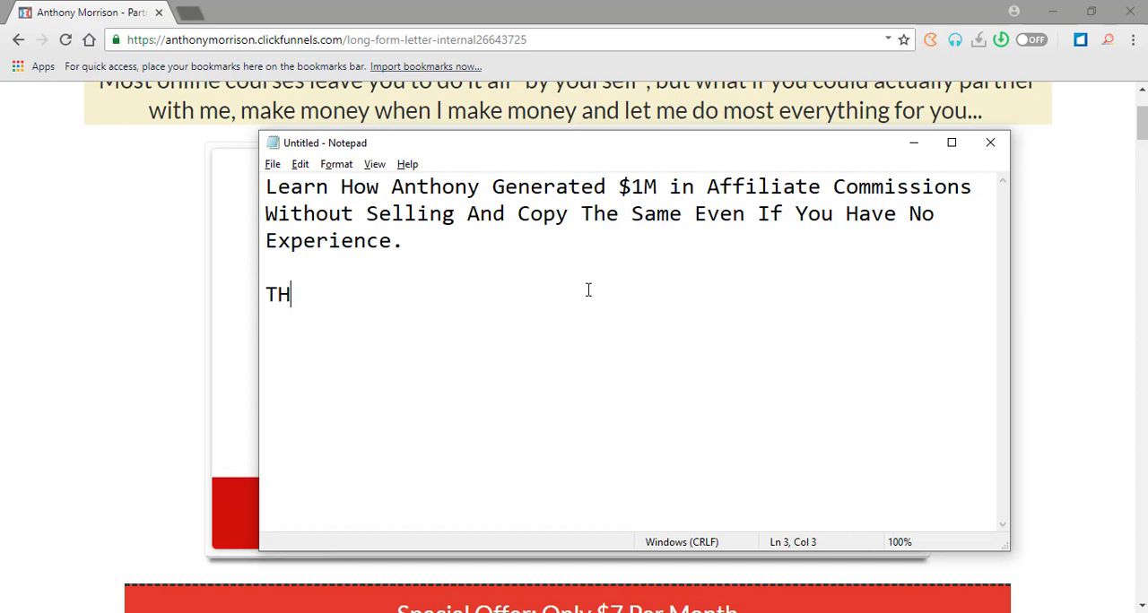
pyautogui.press('BackSpace')
pyautogui.press('BackSpace')
pyautogui.press('BackSpace')
pyautogui.press('BackSpace')
pyautogui.write('his Video Shows ')
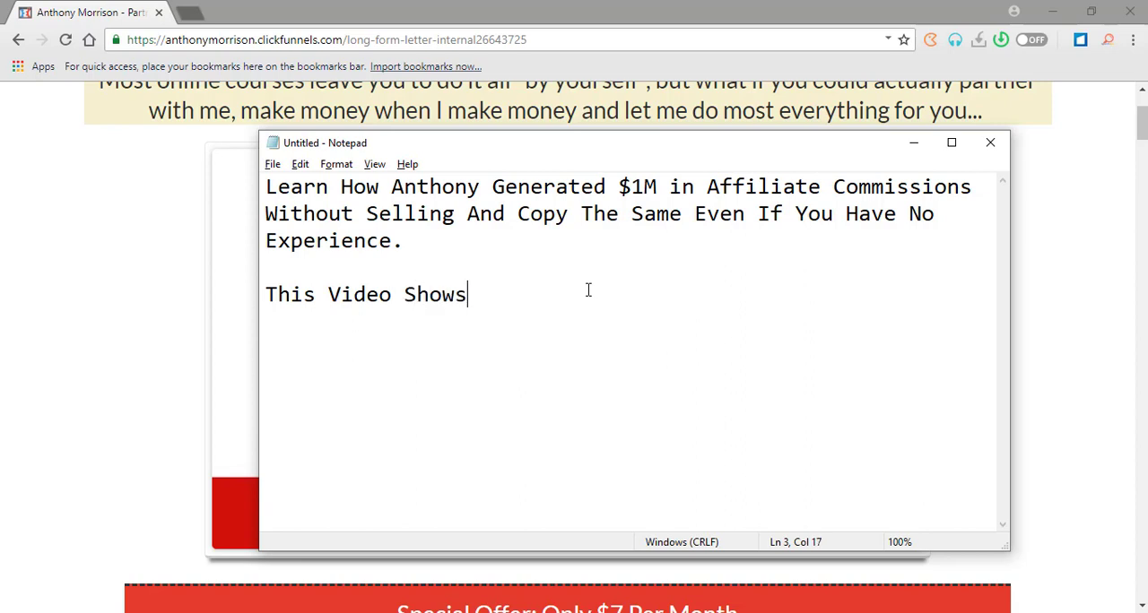
pyautogui.write('How You Can ')
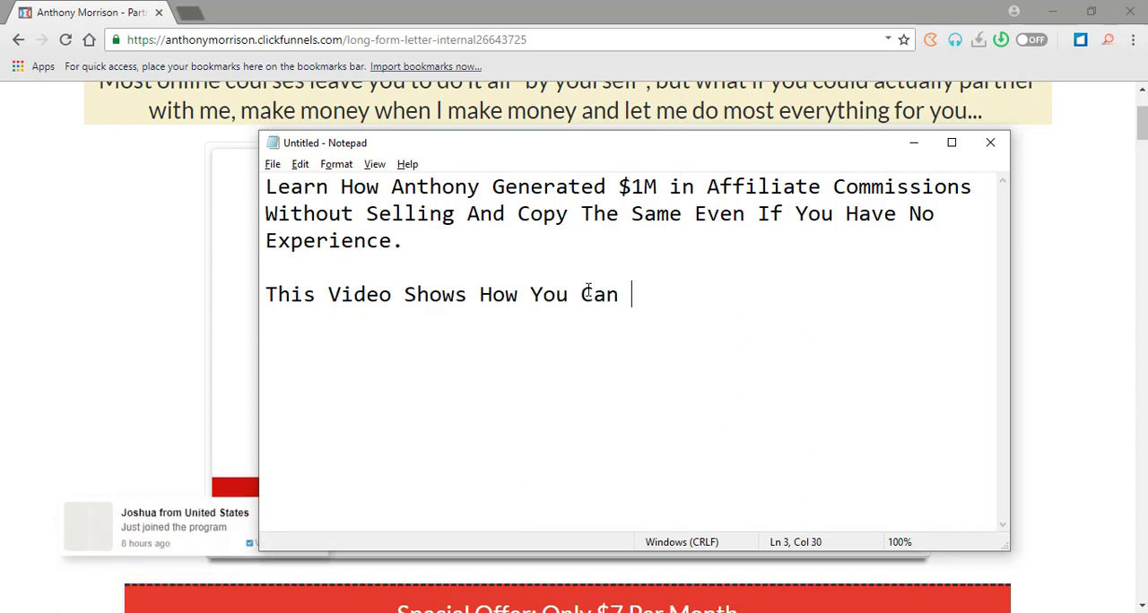
pyautogui.write('Copy ')
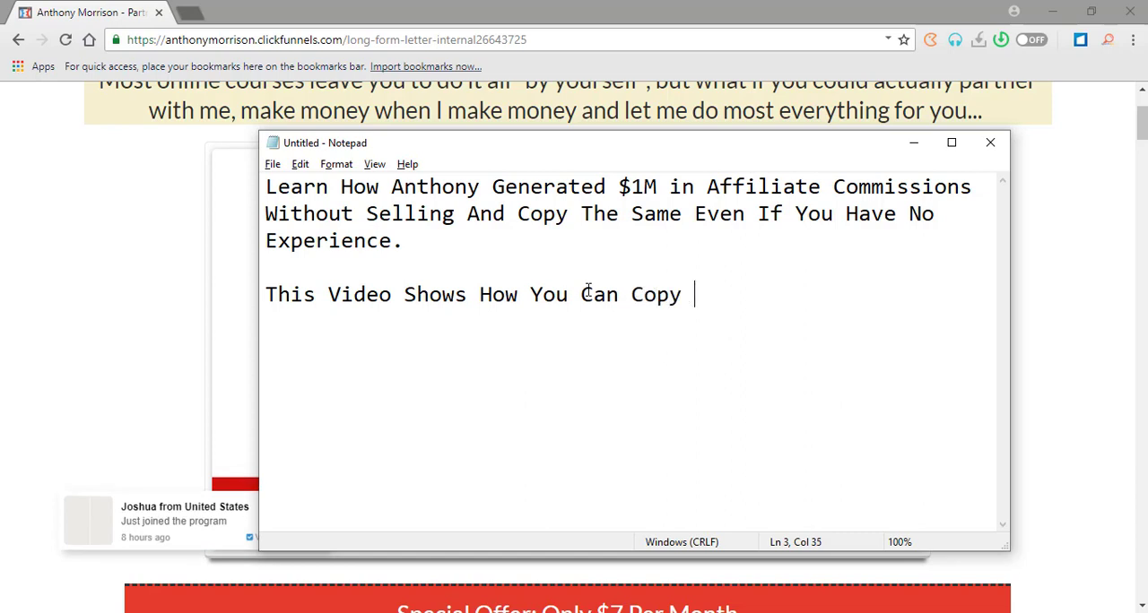
pyautogui.write('And Leve')
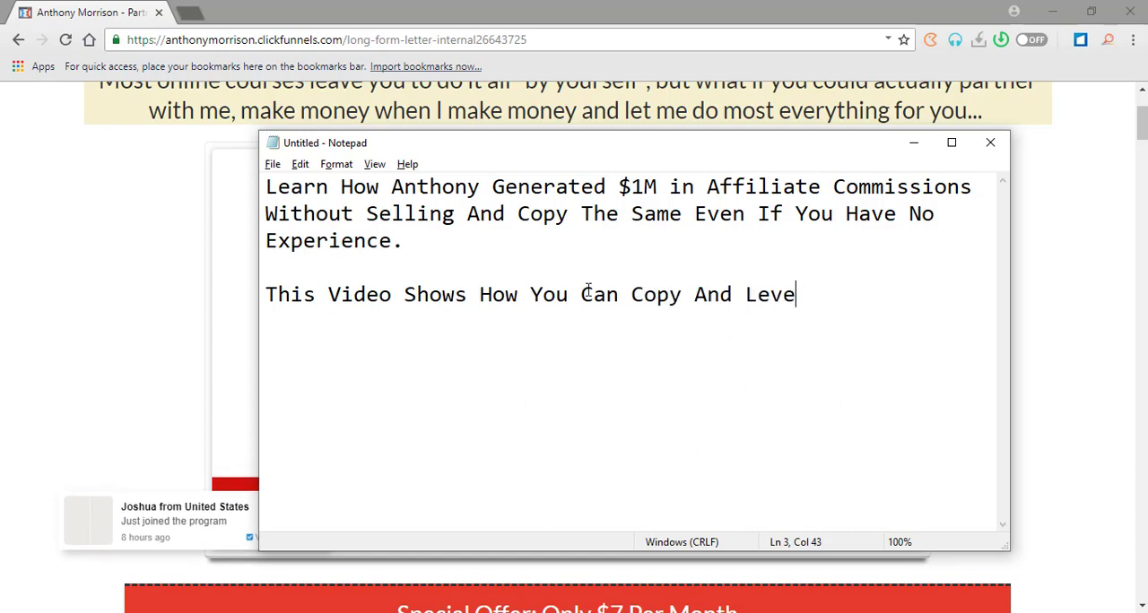
pyautogui.write('rage Anthony')
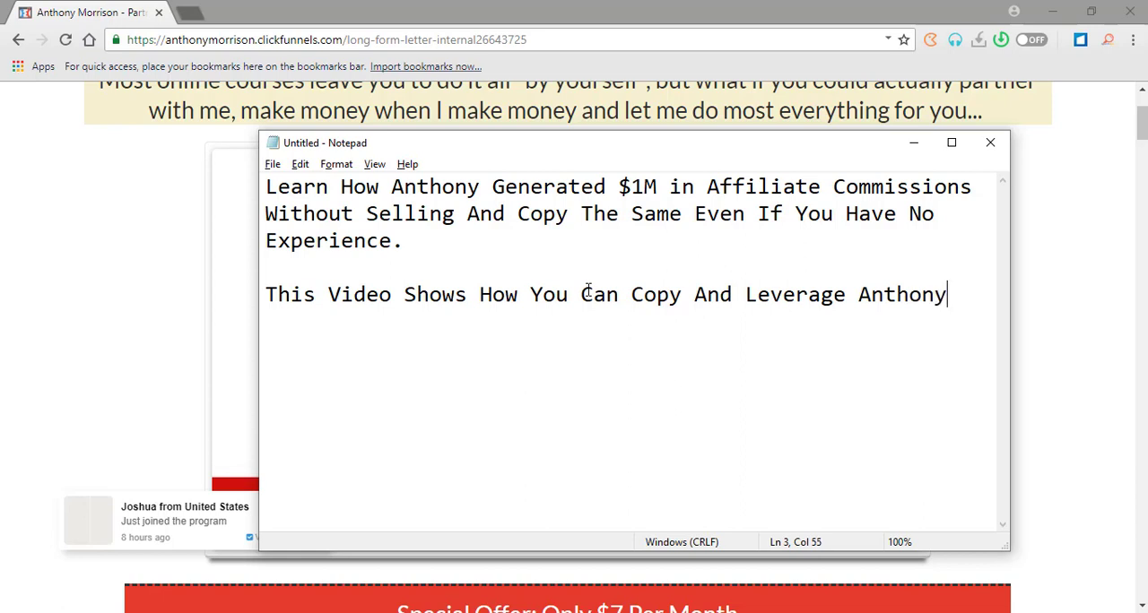
pyautogui.write("'s ")
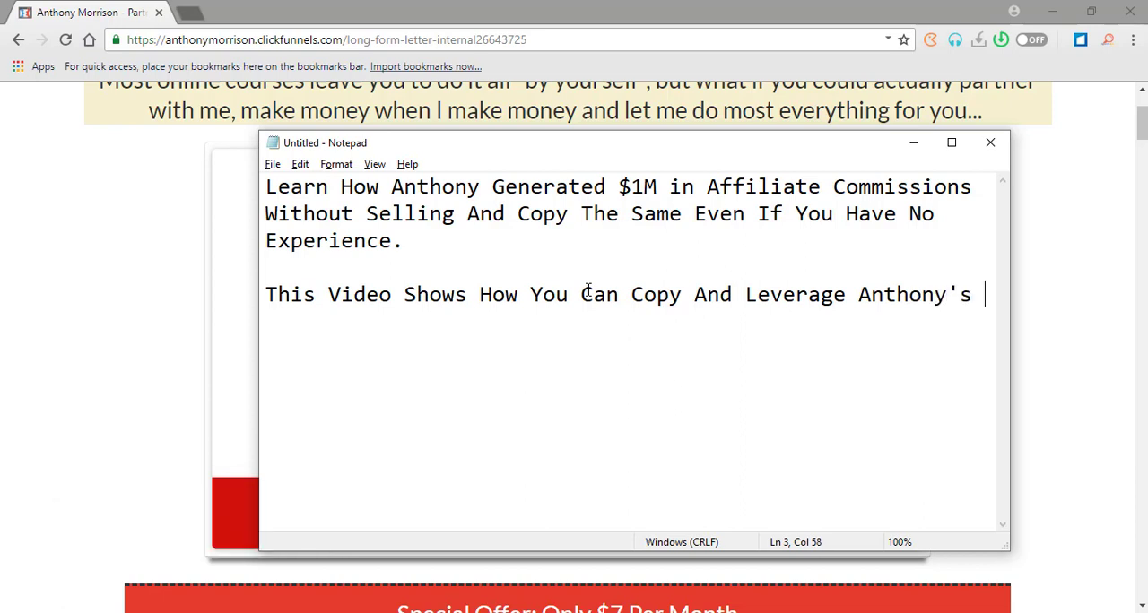
pyautogui.write('$1M Affiliae')
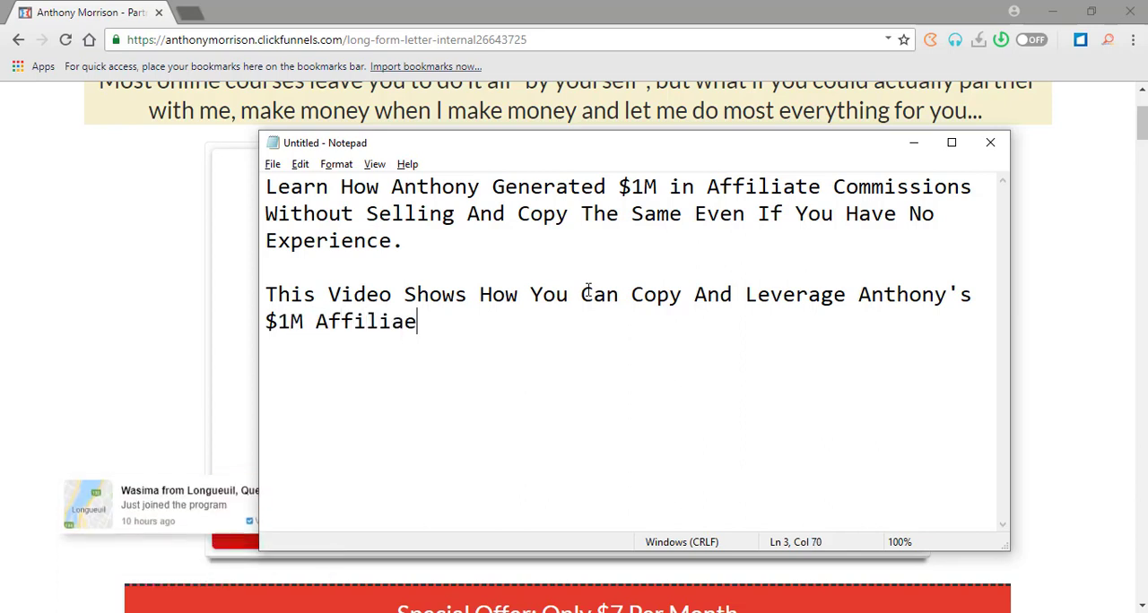
# Continue the second headline version with "$1M Affiliate Commission System".
pyautogui.press('BackSpace')
pyautogui.write('te Commissi')
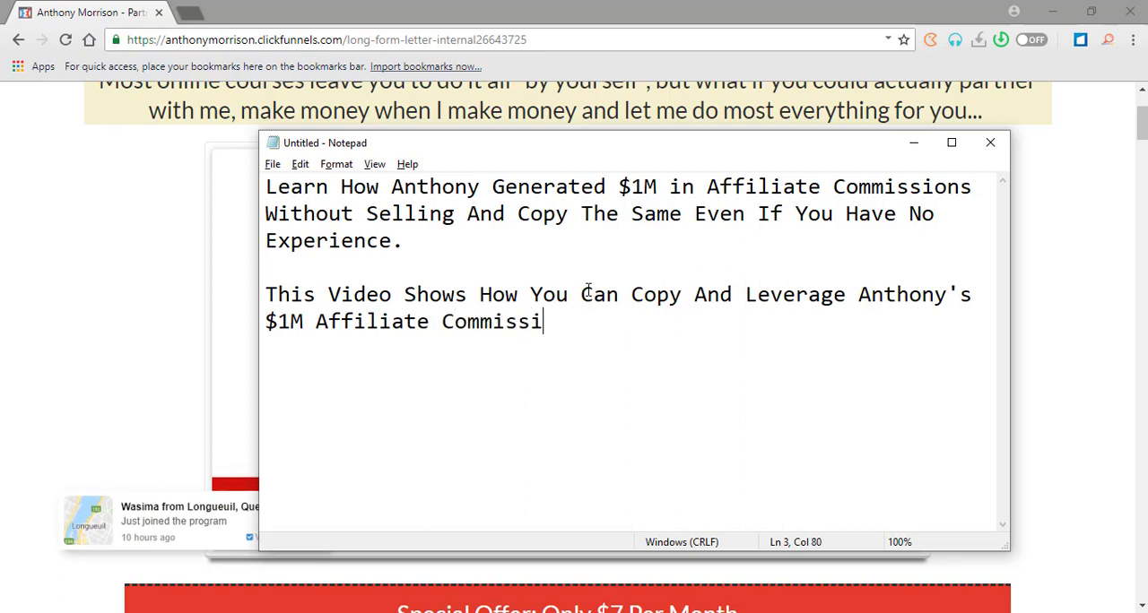
pyautogui.write('on System')
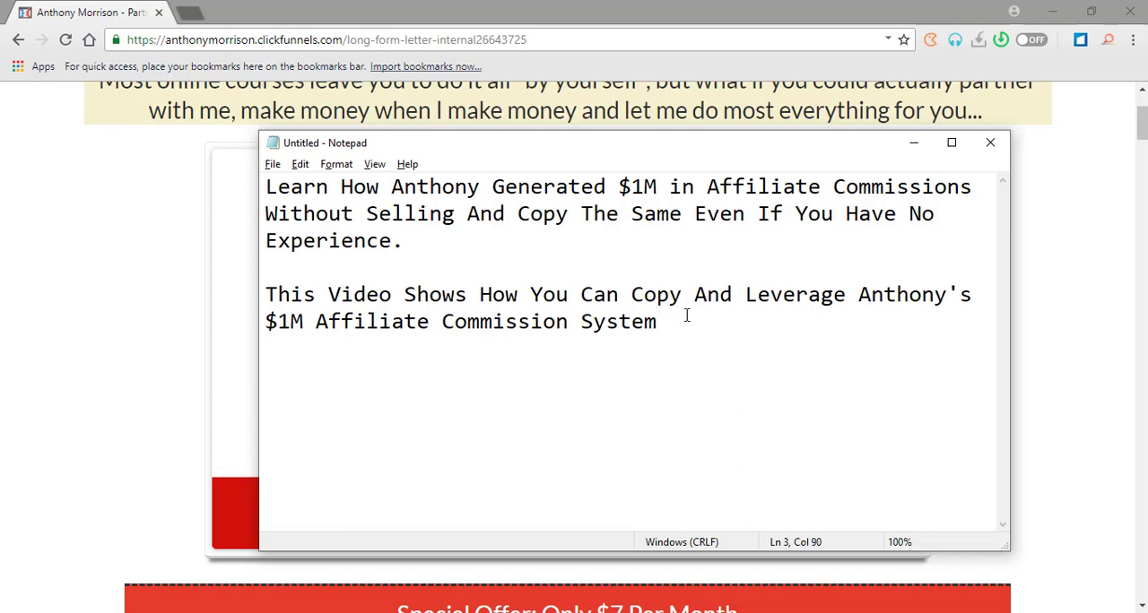
# Finish the second headline version with "Even If You Have No Experience".
pyautogui.write('Even If You')
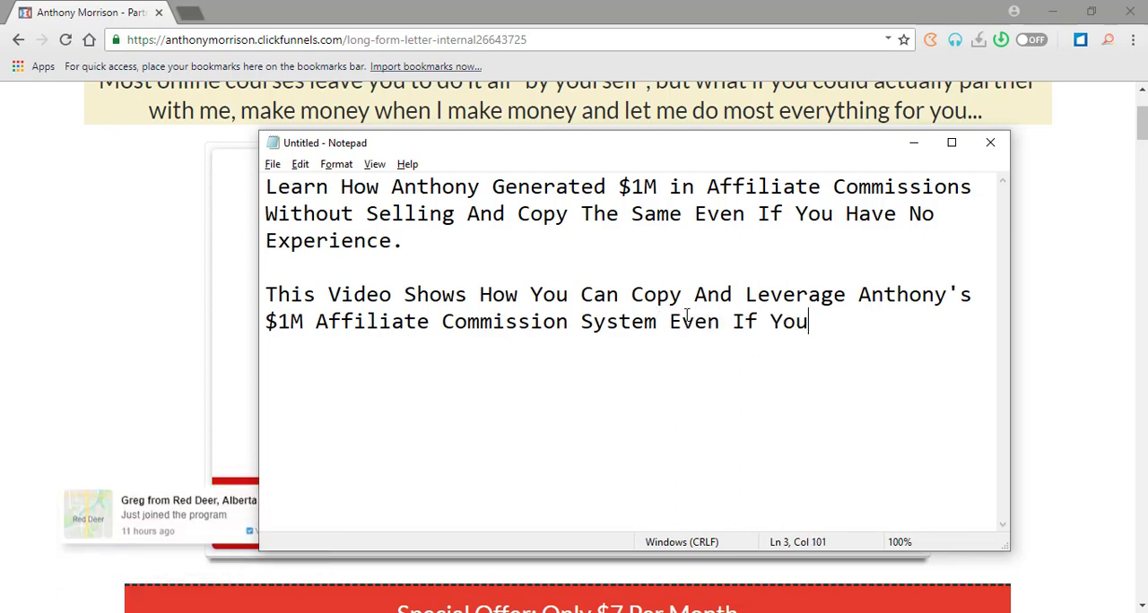
pyautogui.write(' Have No Expr')
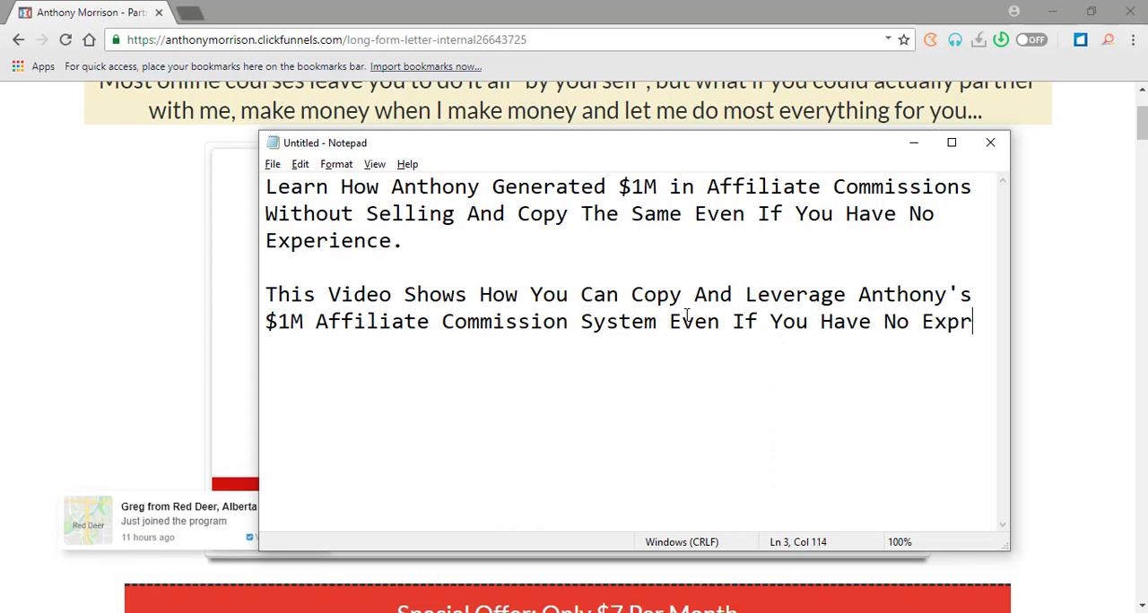
pyautogui.press('BackSpace')
pyautogui.write('erience')
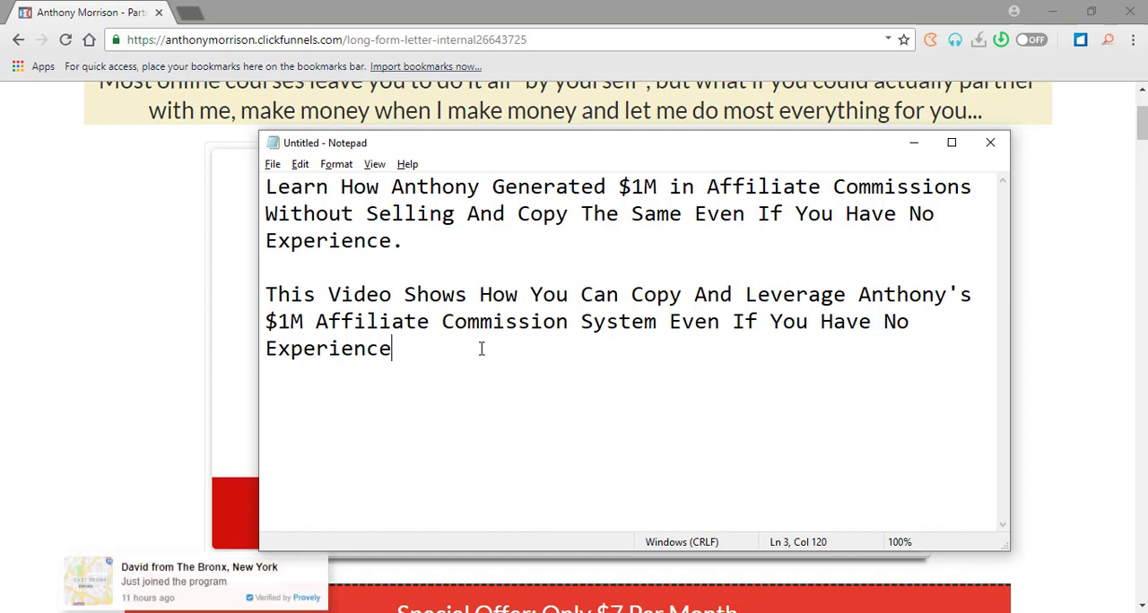
# Insert the word "Previous" before "Experience" in the second headline version.
pyautogui.click(919, 328)
pyautogui.write('Previos')
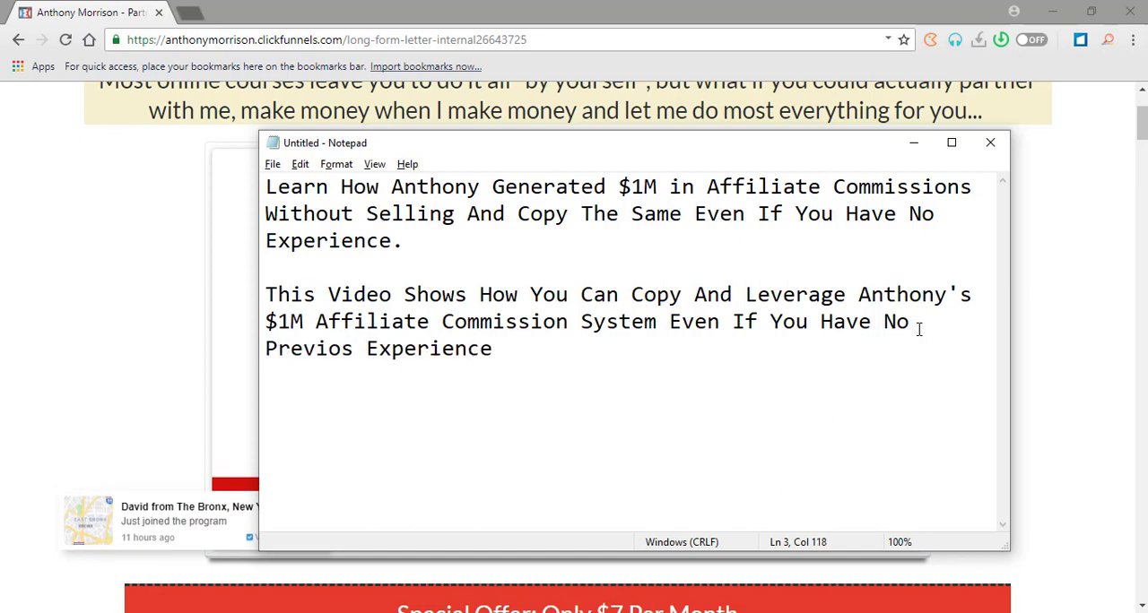
pyautogui.press('BackSpace')
pyautogui.press('BackSpace')
pyautogui.write('us')
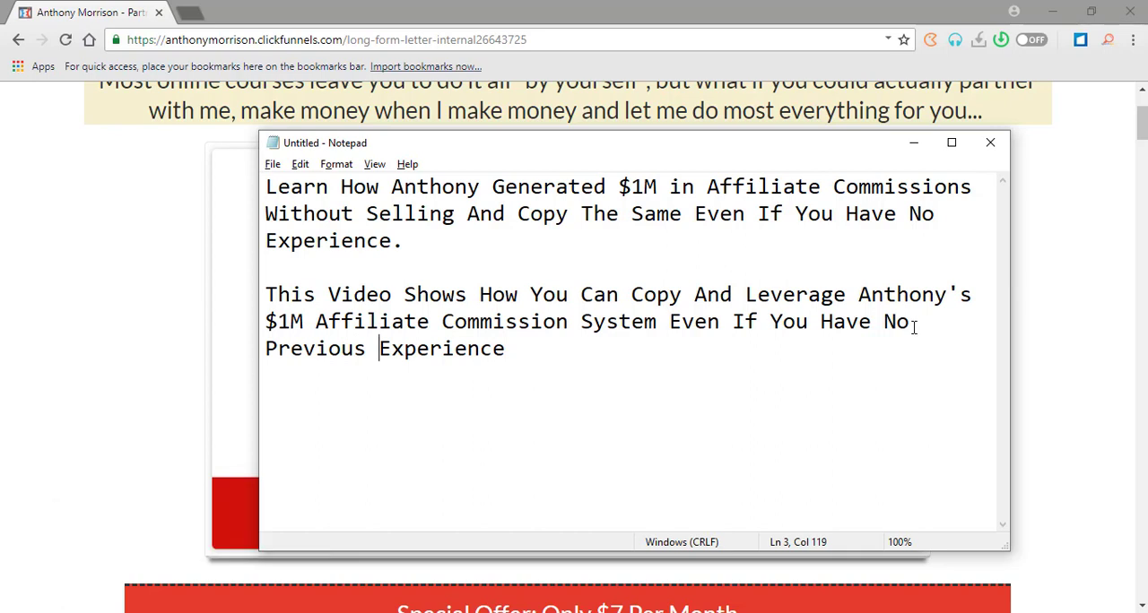
# Copy the whole second headline version and switch to the landing page in Thrive Architect.
pyautogui.moveTo(531, 358); pyautogui.dragTo(264, 296)
pyautogui.rightClick(264, 283)
pyautogui.click(332, 344)
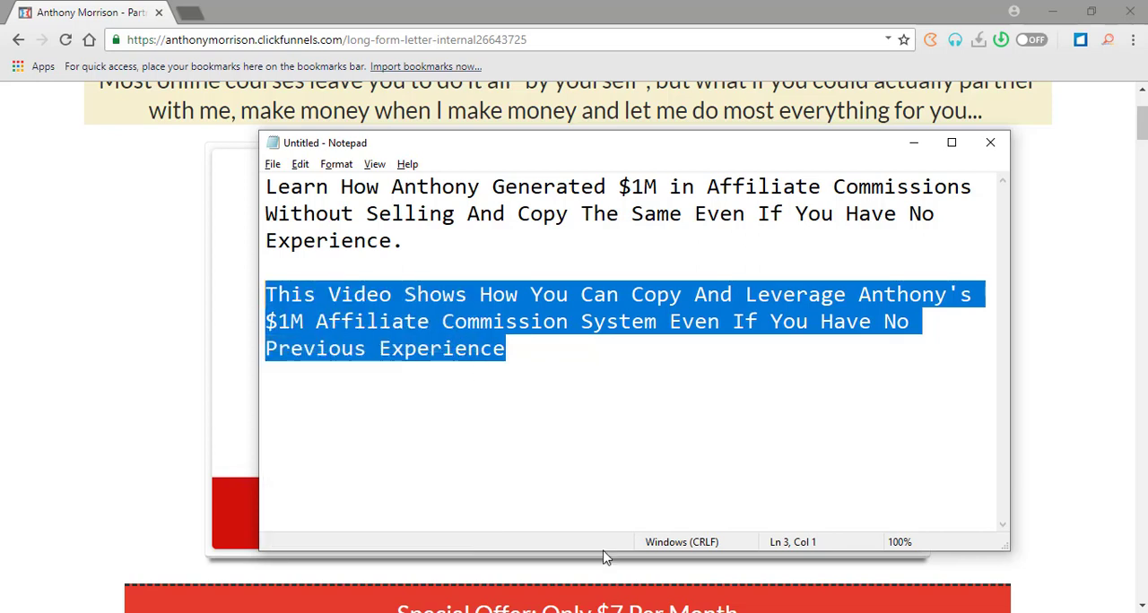
pyautogui.click(616, 612)
pyautogui.click(1110, 505)
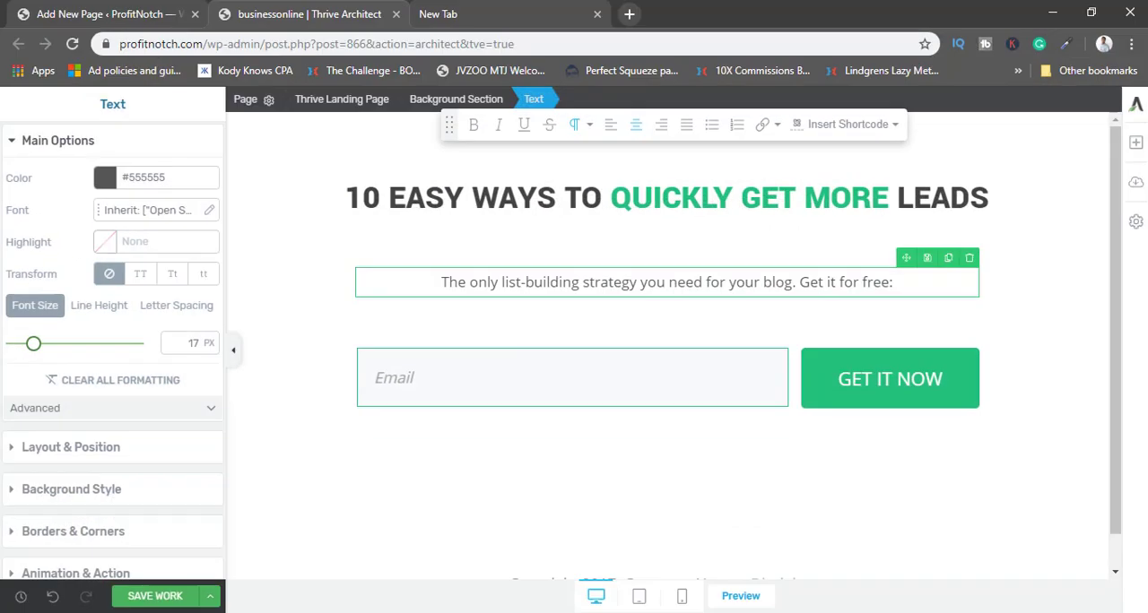
# Replace the "10 Easy Ways To Quickly Get More Leads" heading with the copied headline and remove the leftover leading "1".
pyautogui.click(459, 213)
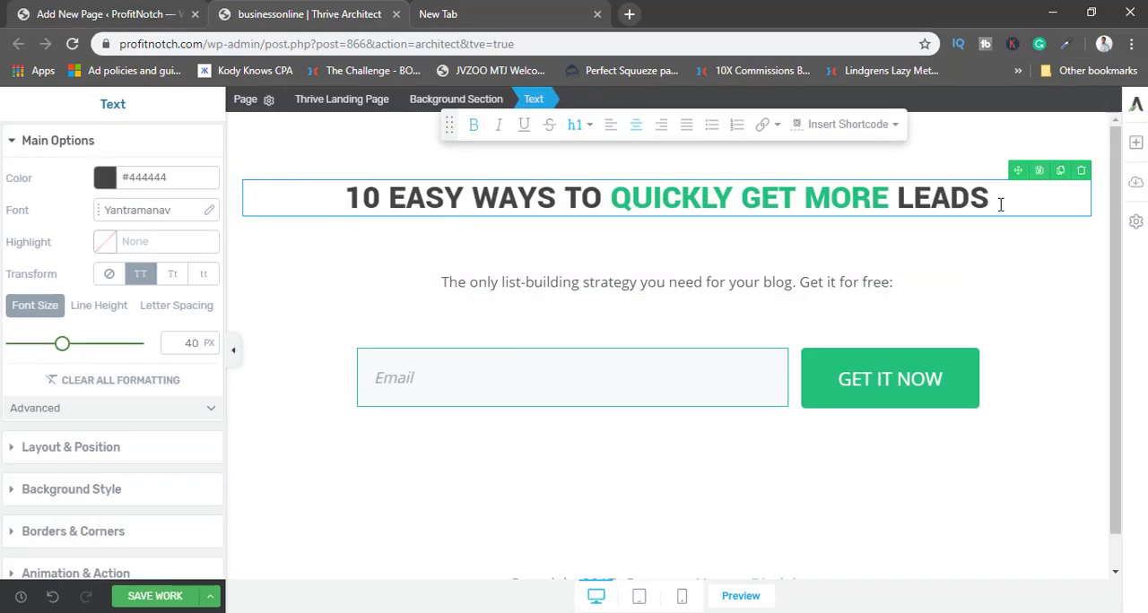
pyautogui.moveTo(1001, 204); pyautogui.dragTo(371, 203)
pyautogui.hotkey('ctrl', 'v')
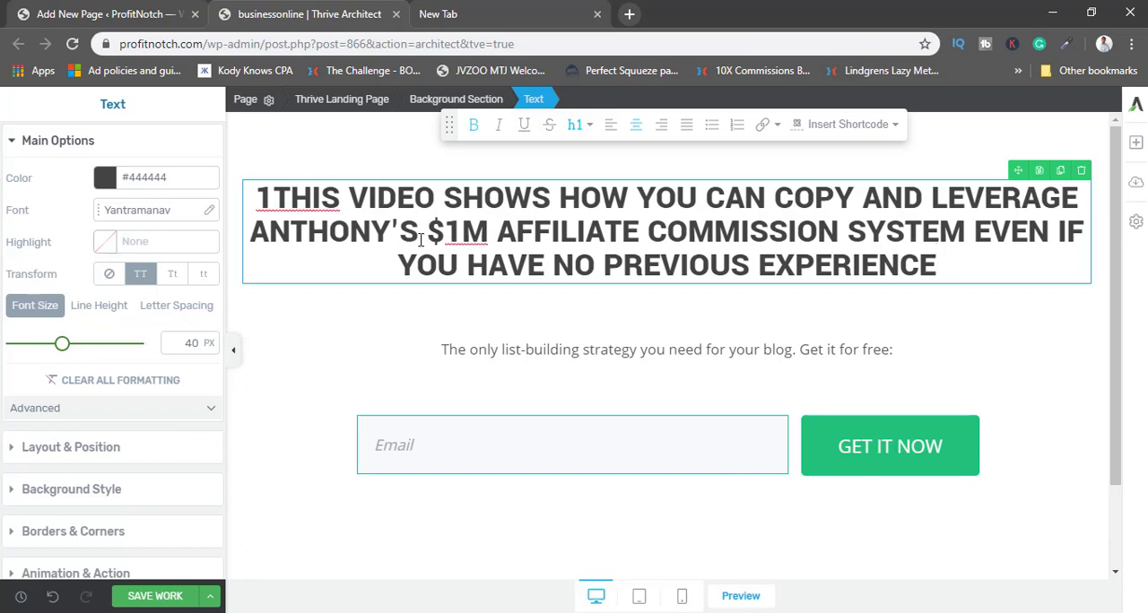
pyautogui.click(277, 197)
pyautogui.press('BackSpace')
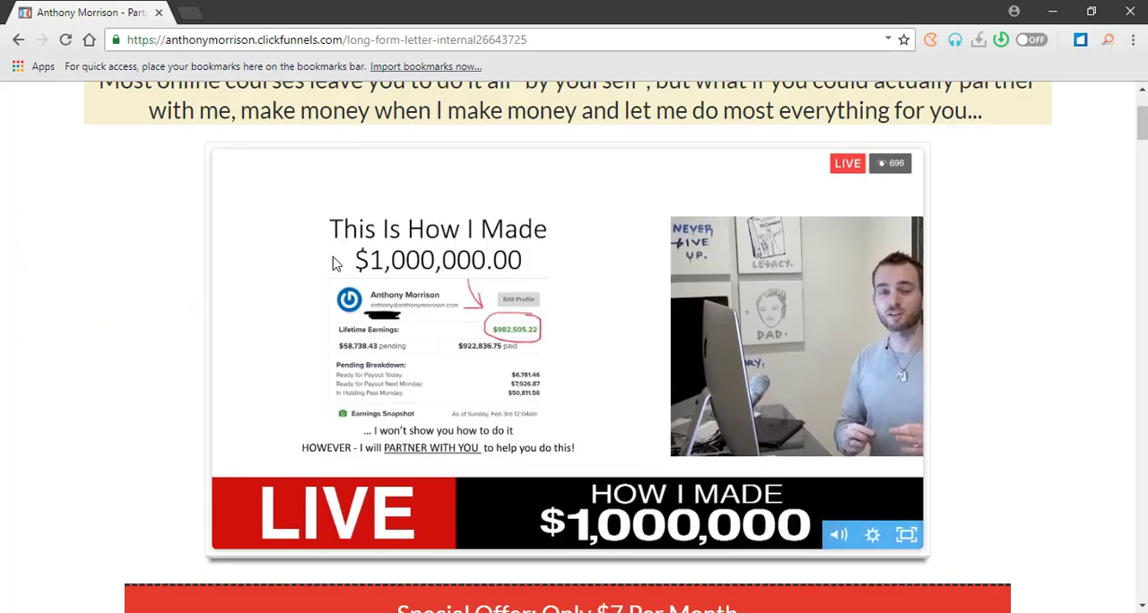
# Review the headline, video and offer section of the Partner With Anthony sales page.
pyautogui.scroll(2, 331, 263)
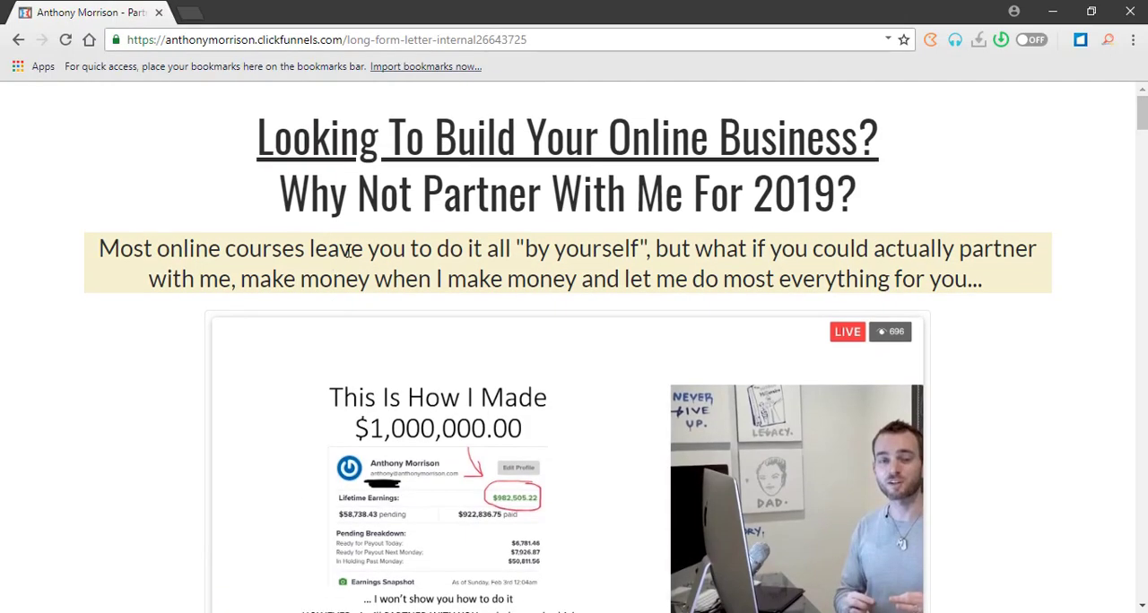
pyautogui.scroll(-7, 332, 263)
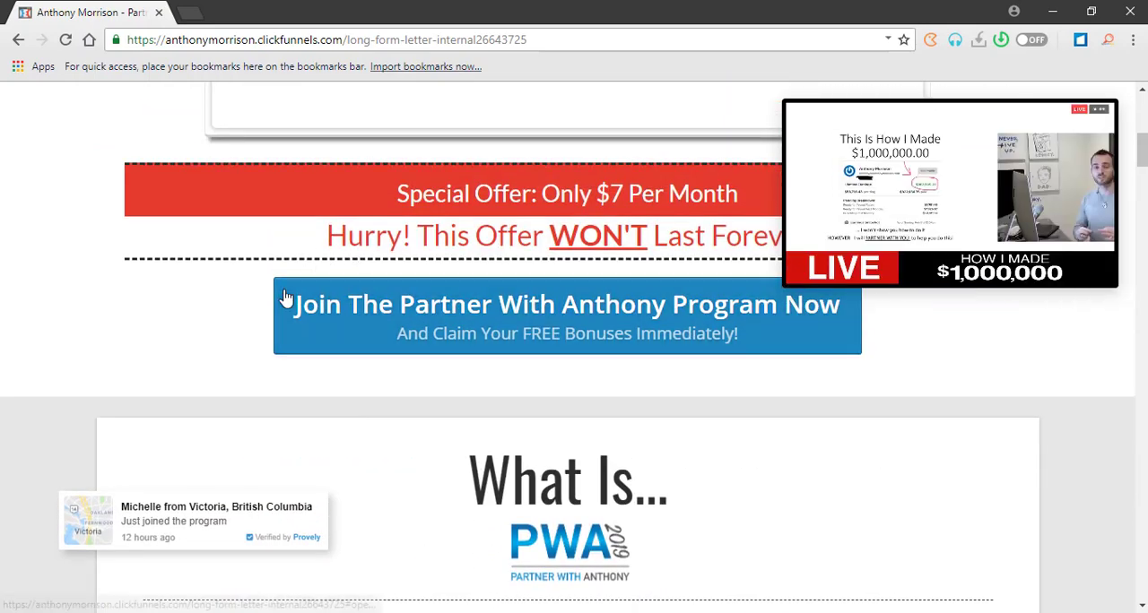
pyautogui.scroll(3, 600, 263)
pyautogui.scroll(4, 426, 302)
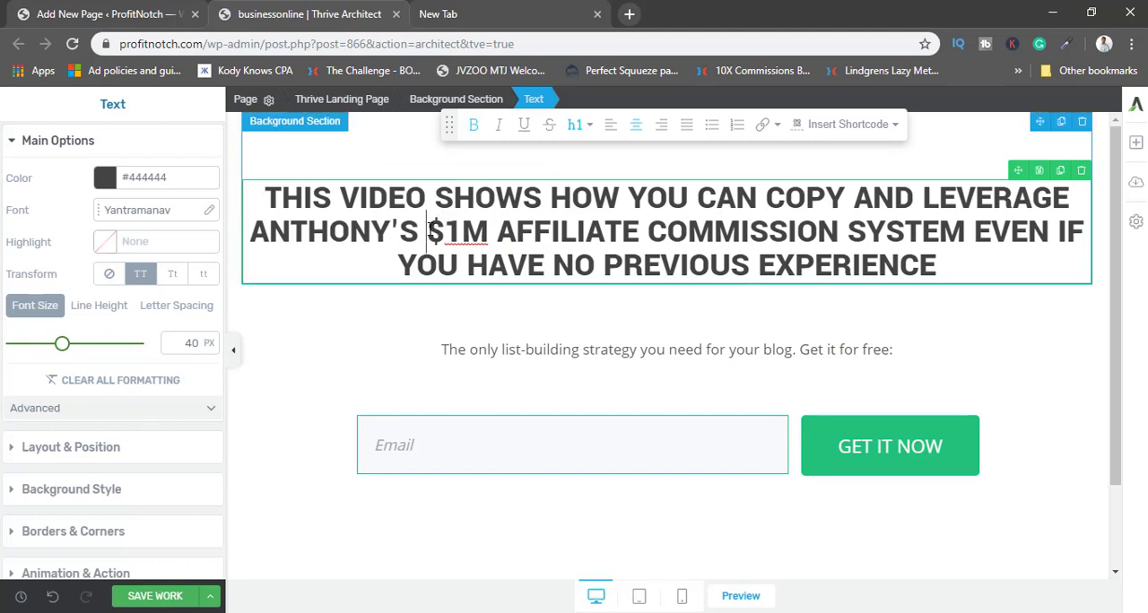
# Underline and italicize "How You Can Copy And Leverage" in the landing page headline.
pyautogui.moveTo(432, 231); pyautogui.dragTo(517, 212)
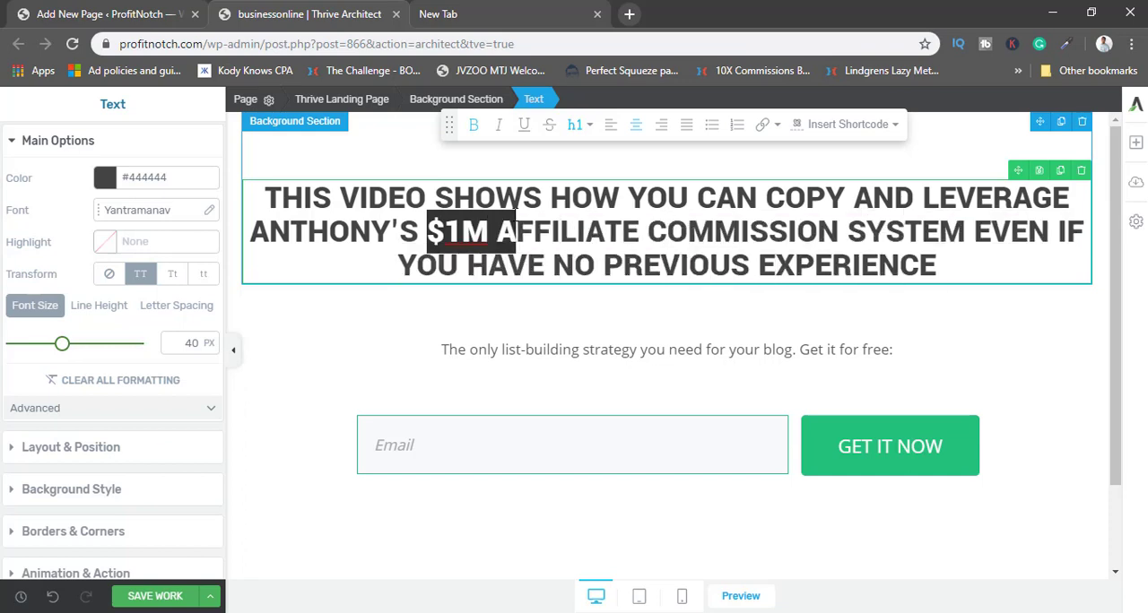
pyautogui.click(517, 214)
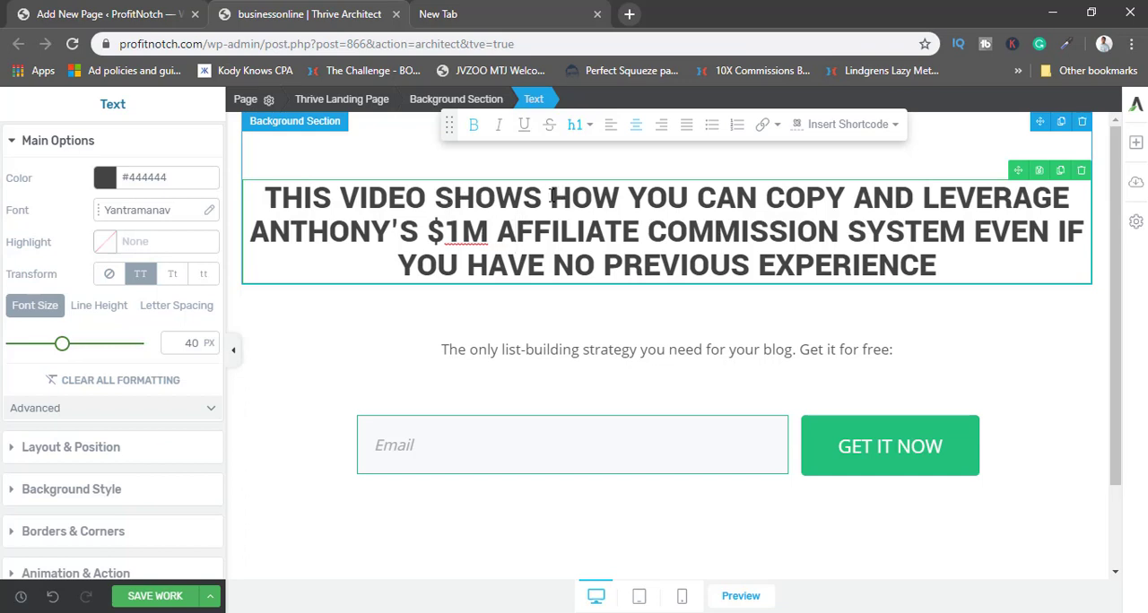
pyautogui.moveTo(554, 196); pyautogui.dragTo(1073, 201)
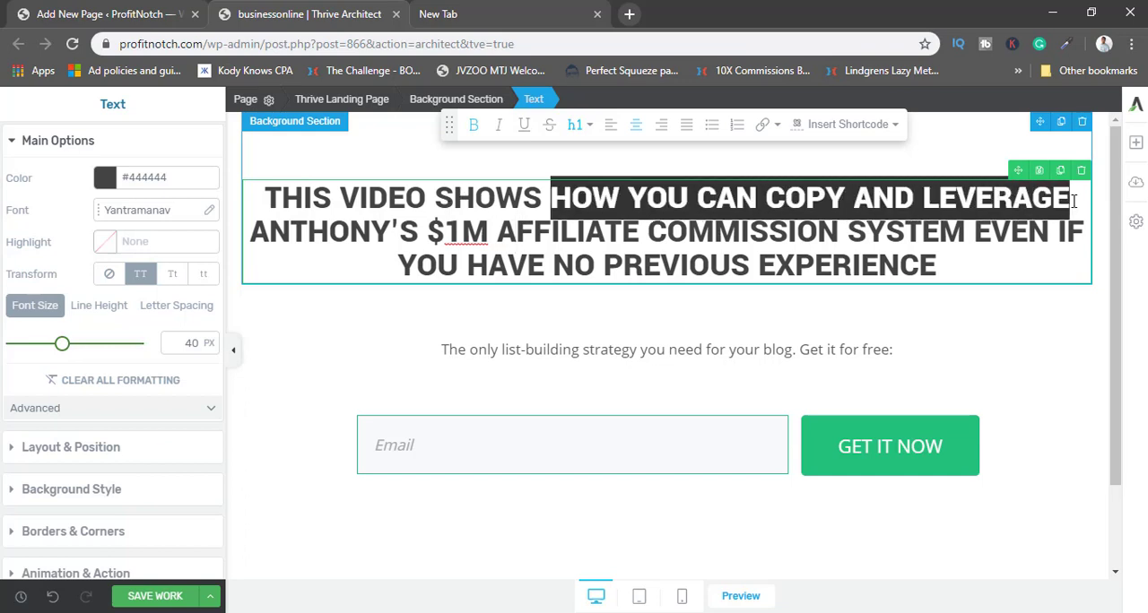
pyautogui.click(524, 124)
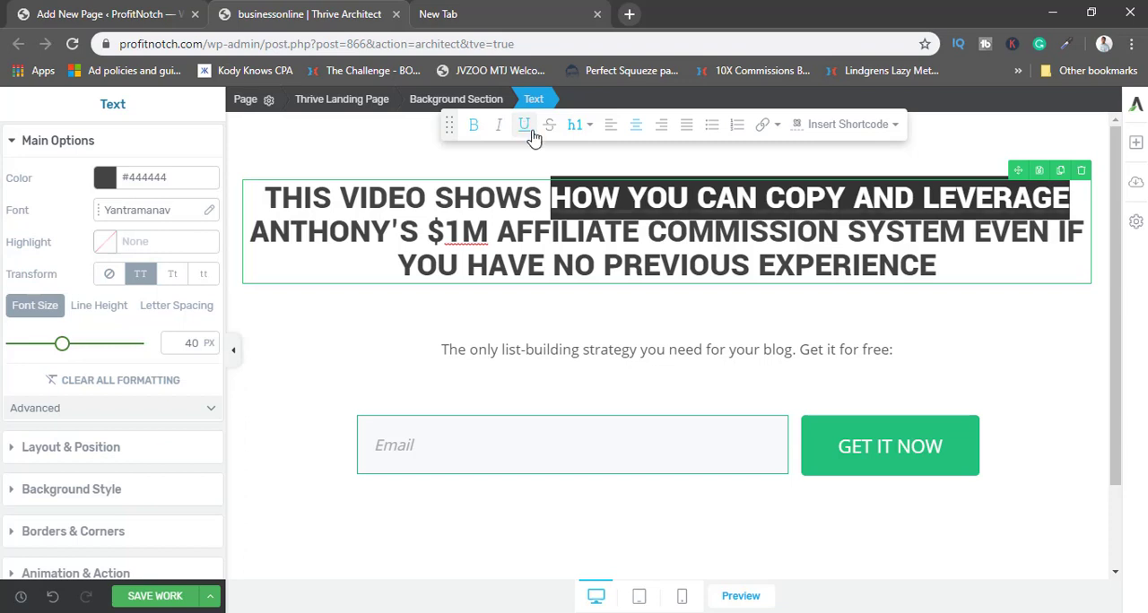
pyautogui.click(499, 125)
pyautogui.click(495, 233)
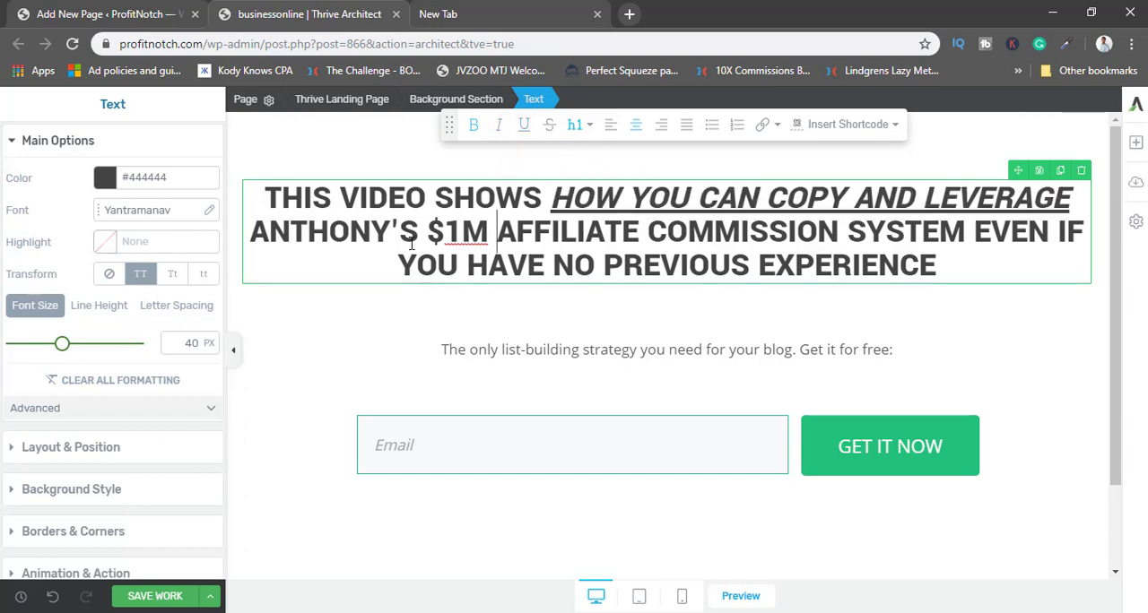
# Color "$1M Affiliate Commission System" in the headline red with #fe0000.
pyautogui.moveTo(429, 232); pyautogui.dragTo(968, 228)
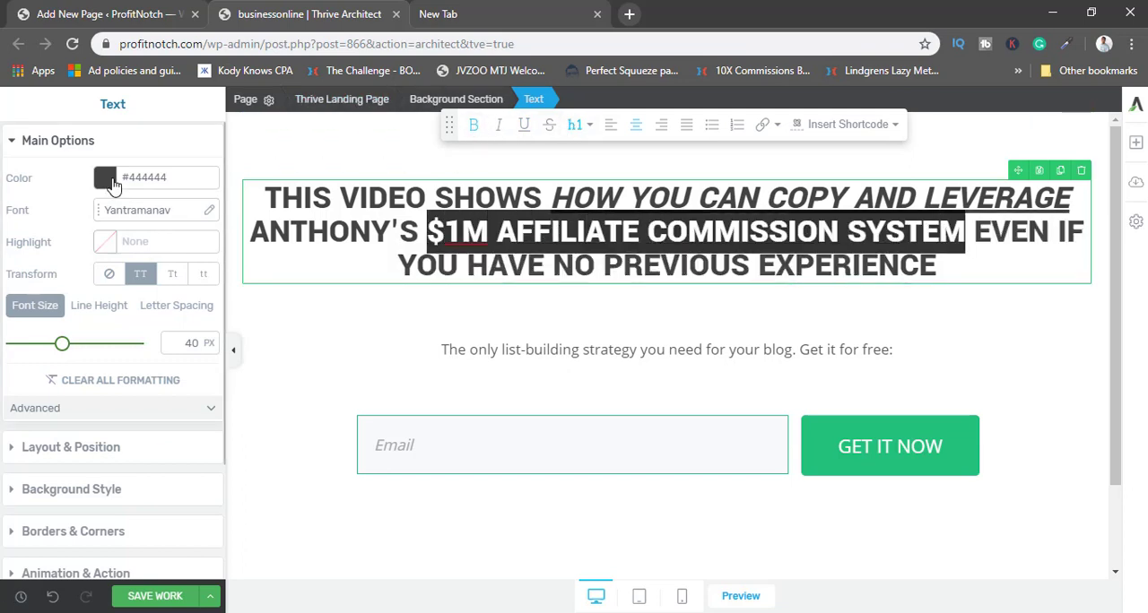
pyautogui.click(105, 178)
pyautogui.click(207, 208)
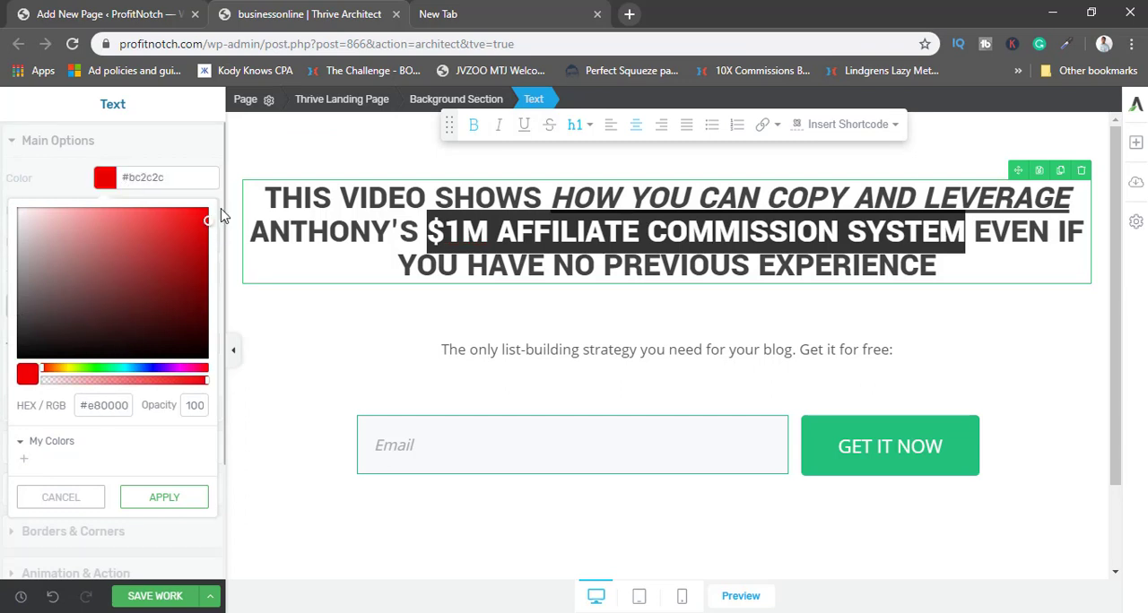
pyautogui.click(150, 498)
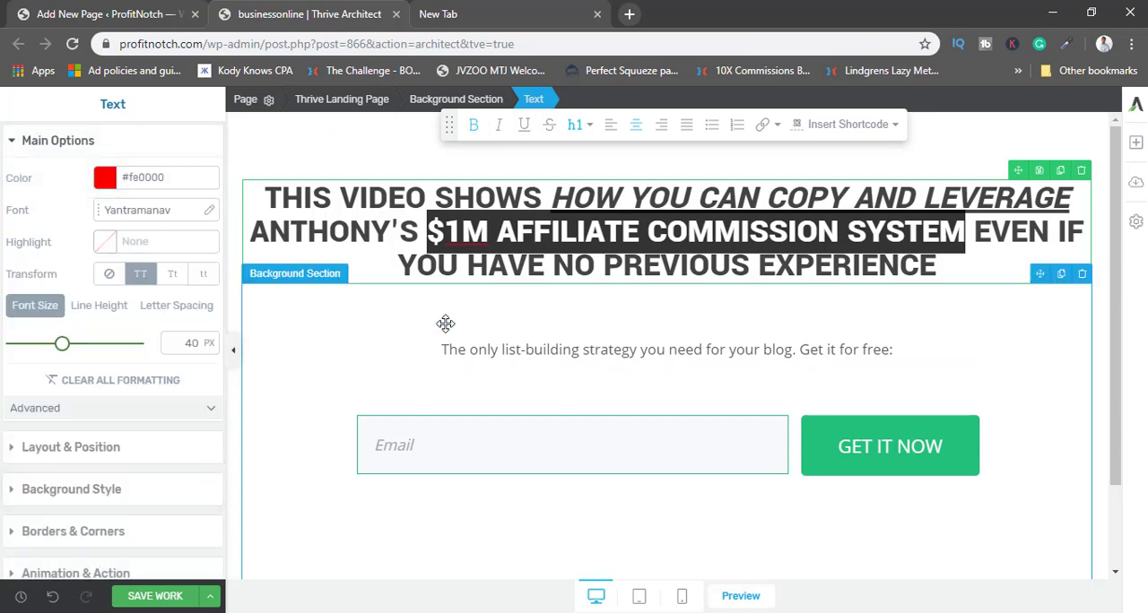
pyautogui.click(538, 248)
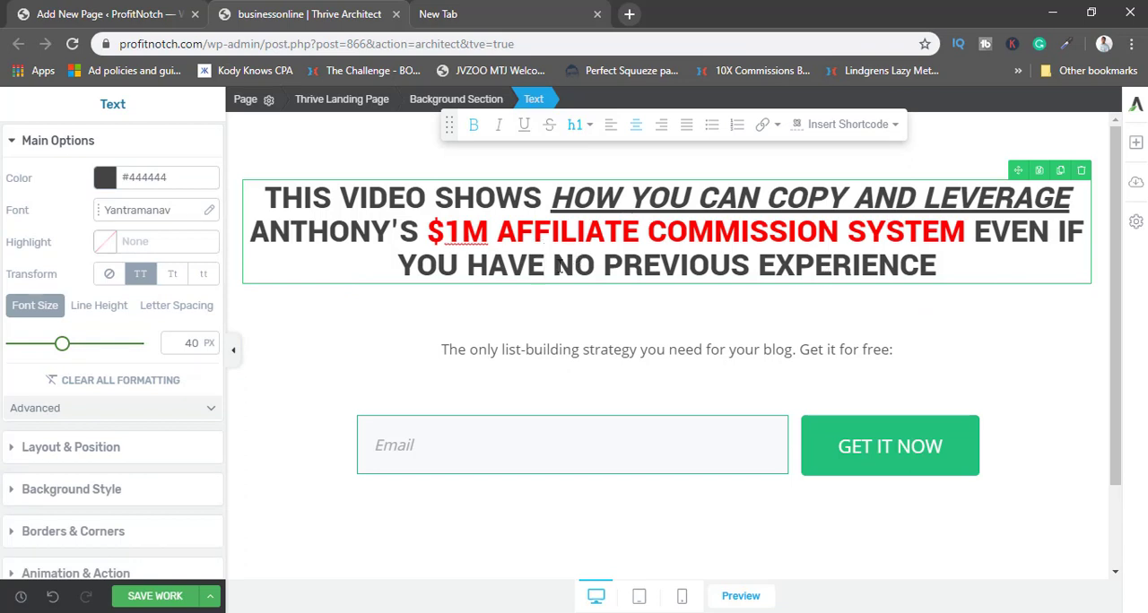
# Underline "No Previous Experience" in the headline and end the sentence with a period.
pyautogui.moveTo(558, 266); pyautogui.dragTo(937, 266)
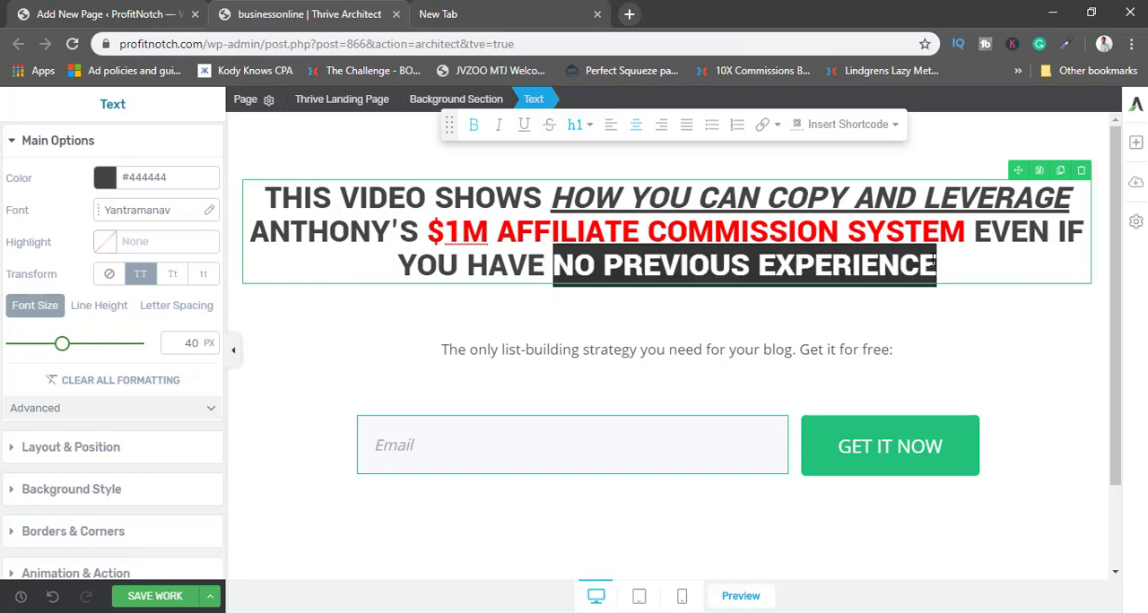
pyautogui.click(529, 129)
pyautogui.click(963, 270)
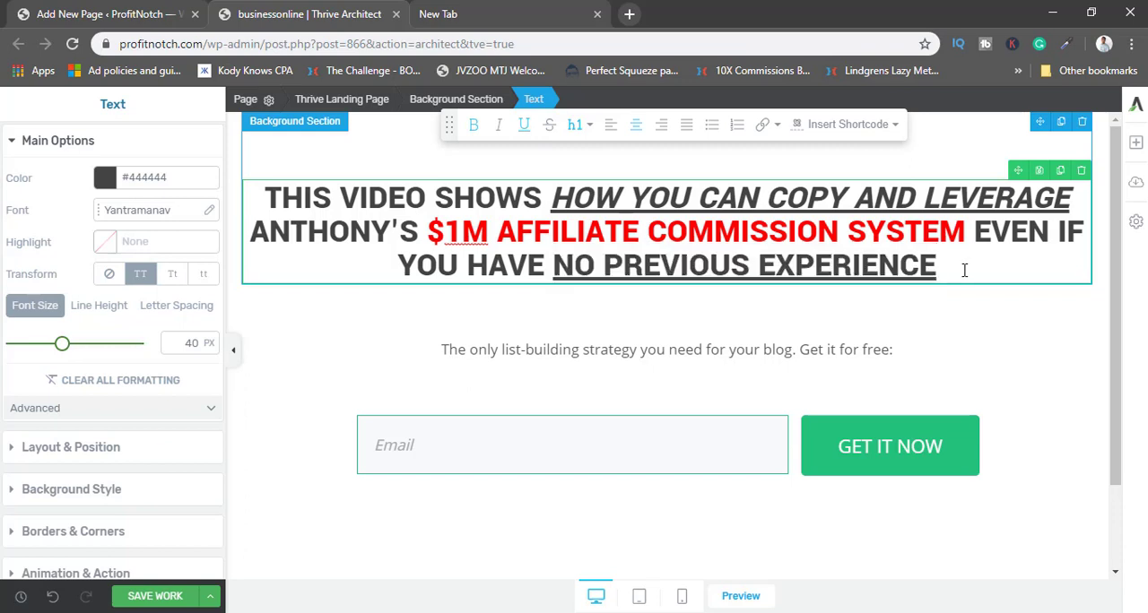
pyautogui.write('.')
pyautogui.click(592, 327)
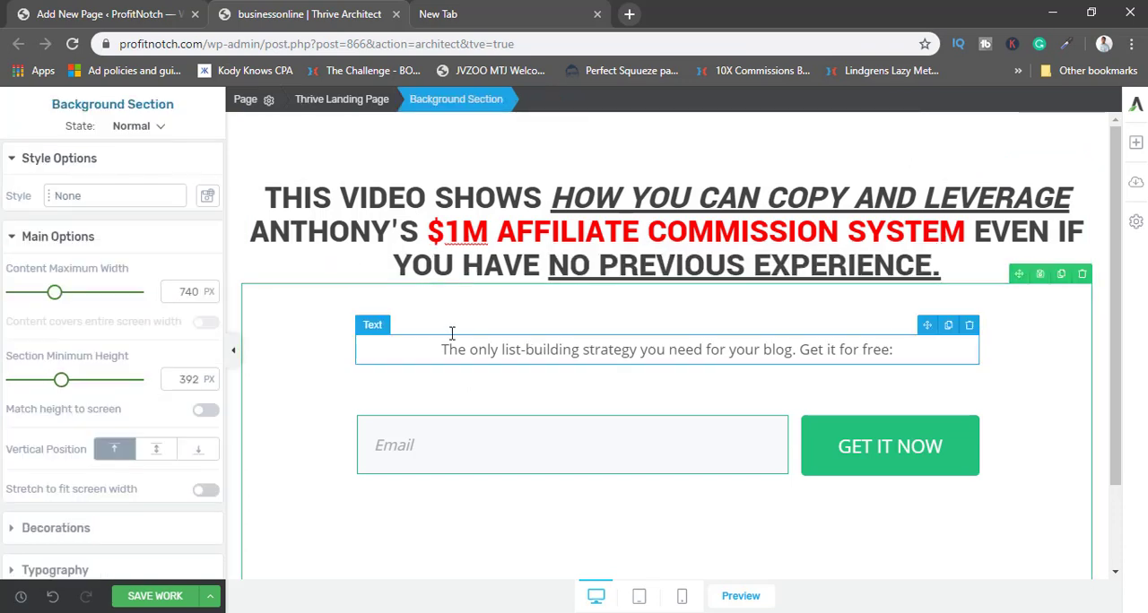
pyautogui.click(485, 348)
pyautogui.moveTo(895, 349); pyautogui.dragTo(440, 356)
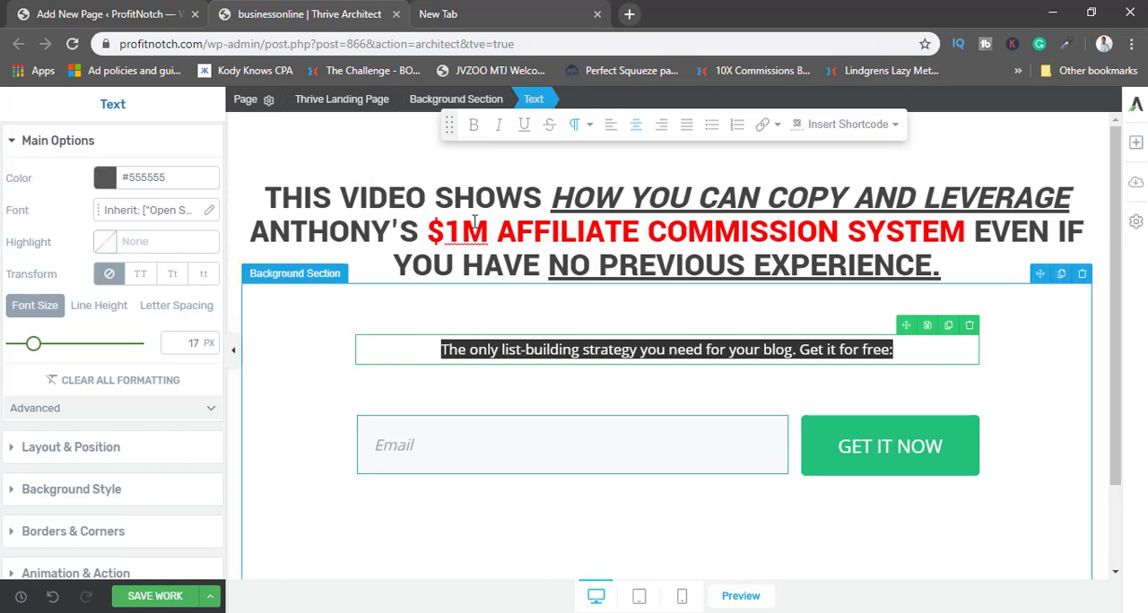
pyautogui.click(372, 232)
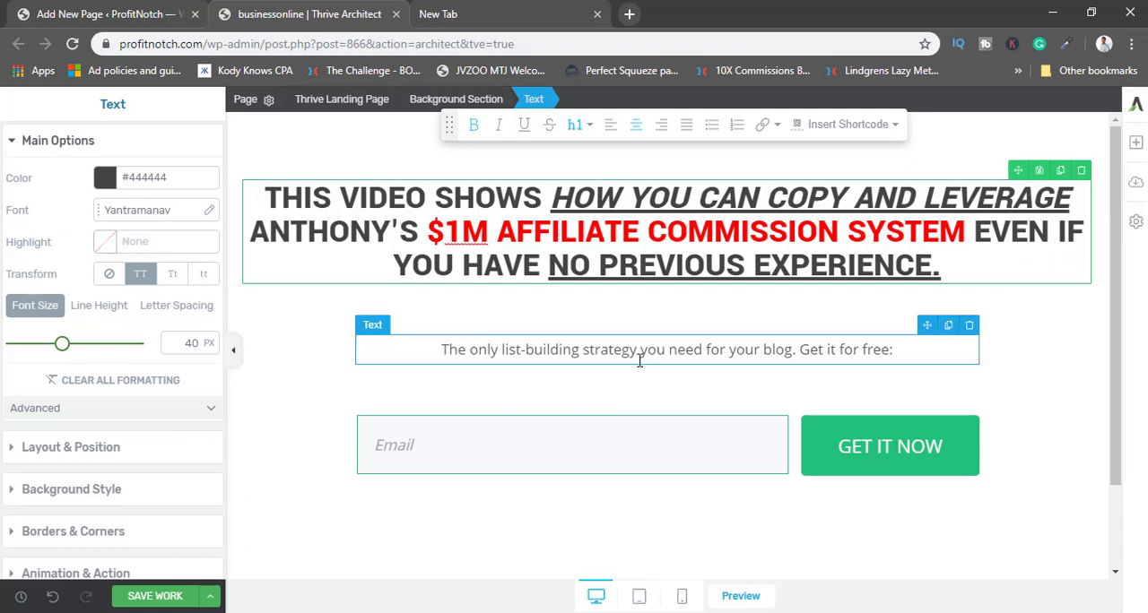
# Replace the subheading text with "and Learn How You Can Create Similar Results EVEN if you don't have any experience.".
pyautogui.click(526, 341)
pyautogui.click(558, 349)
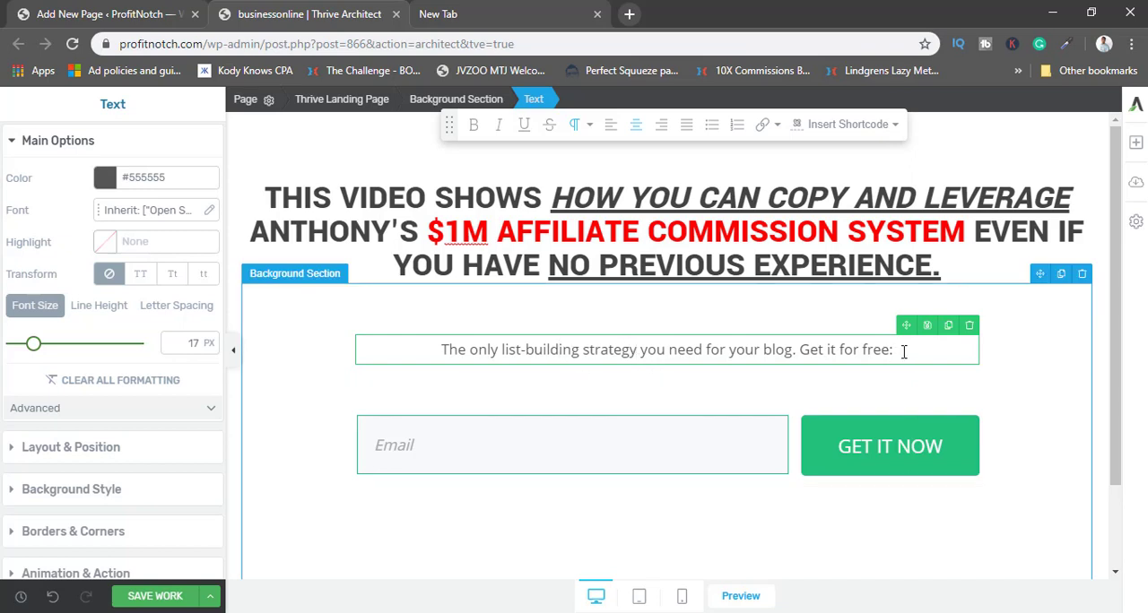
pyautogui.moveTo(905, 351); pyautogui.dragTo(433, 363)
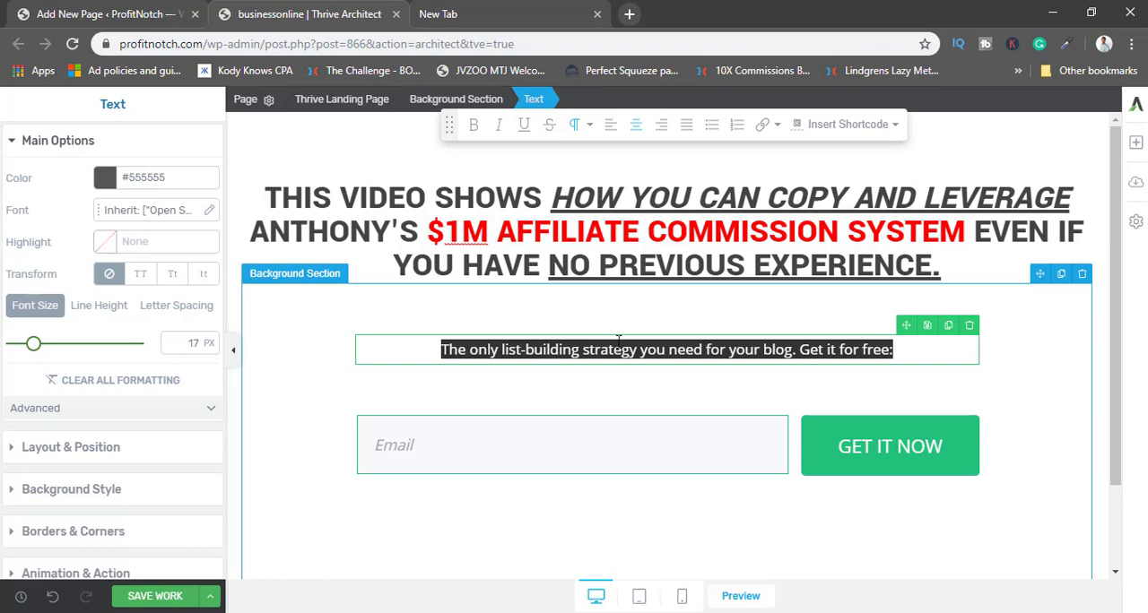
pyautogui.write('and ')
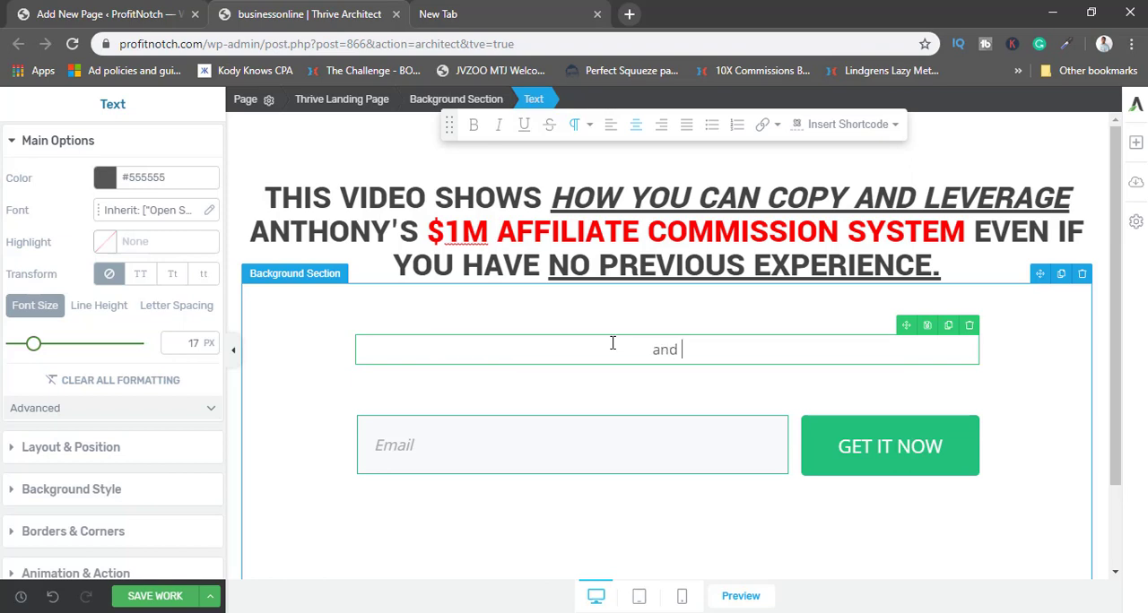
pyautogui.write('learn')
pyautogui.press('BackSpace')
pyautogui.press('BackSpace')
pyautogui.press('BackSpace')
pyautogui.press('BackSpace')
pyautogui.press('BackSpace')
pyautogui.press('BackSpace')
pyautogui.write('Learn How You Can')
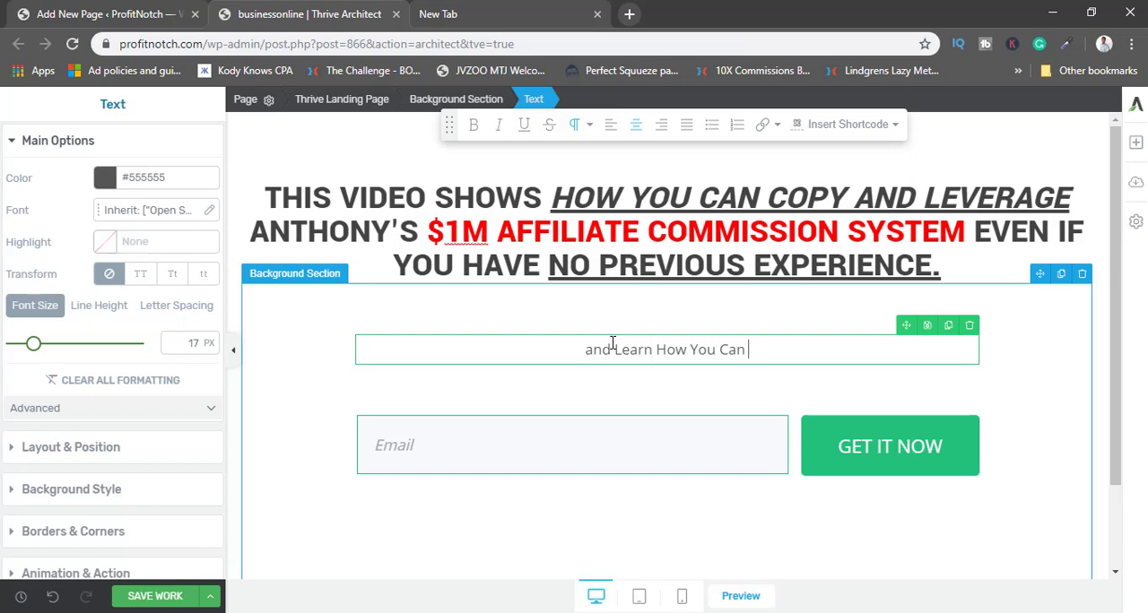
pyautogui.write(' Crea')
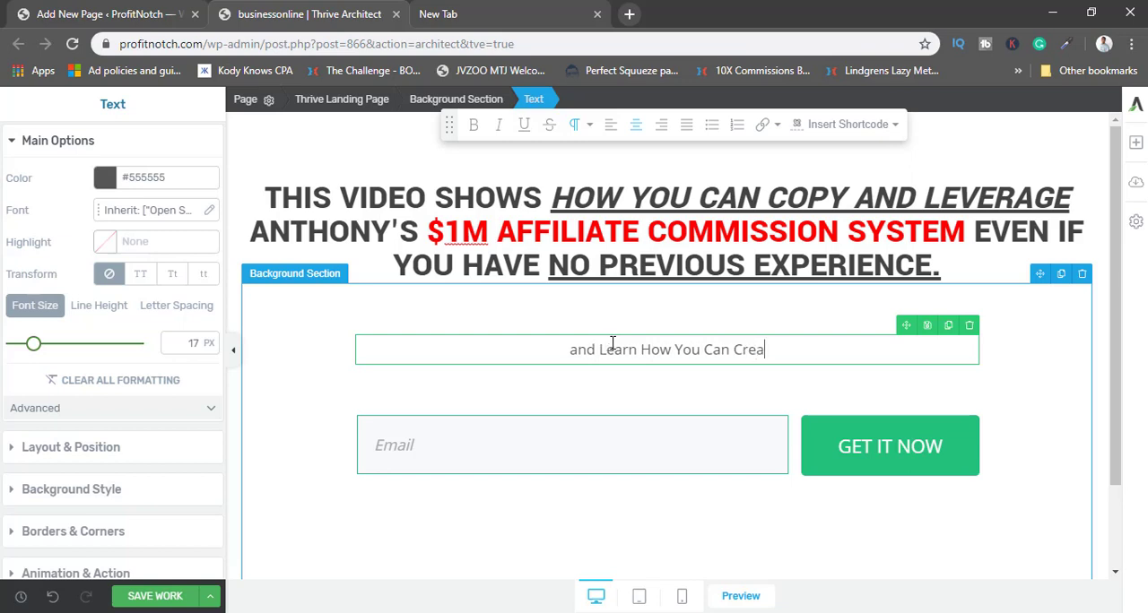
pyautogui.write('te Similar ')
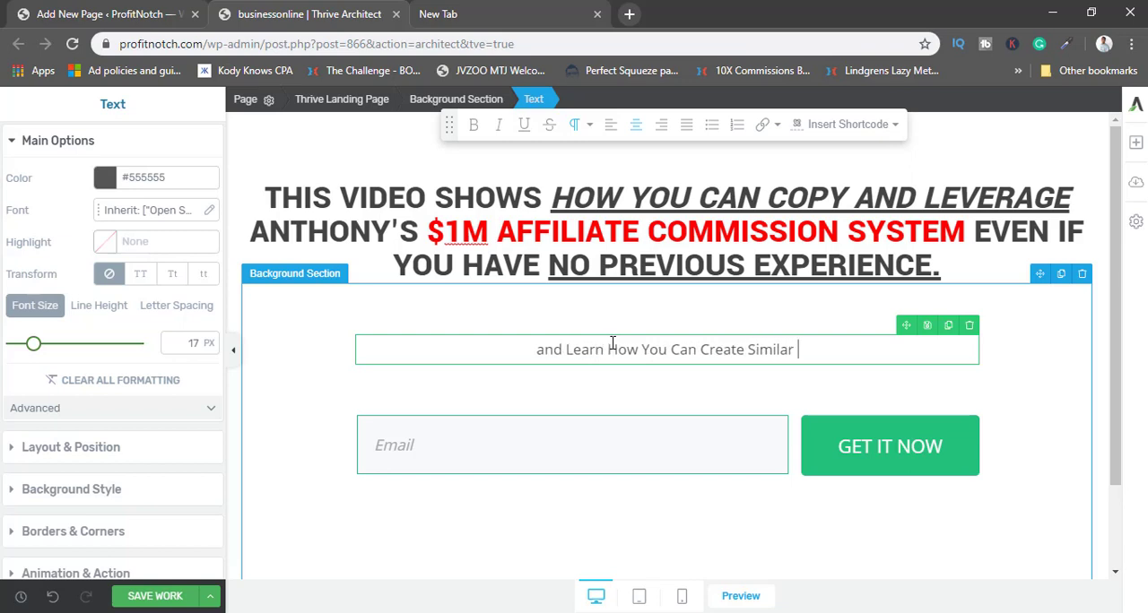
pyautogui.write('Results E')
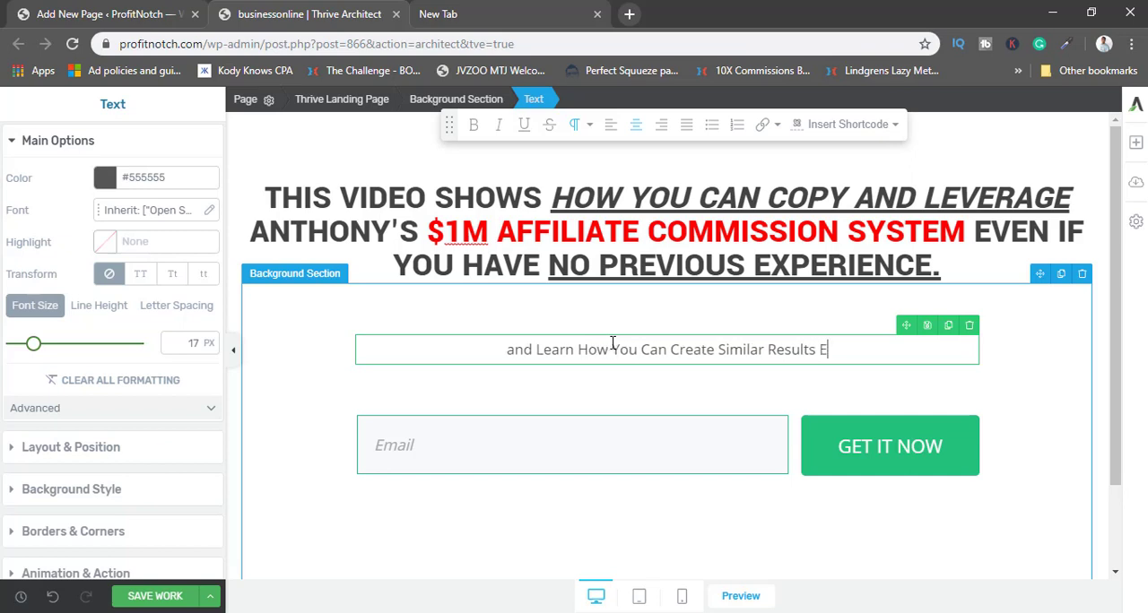
pyautogui.write('VEN I')
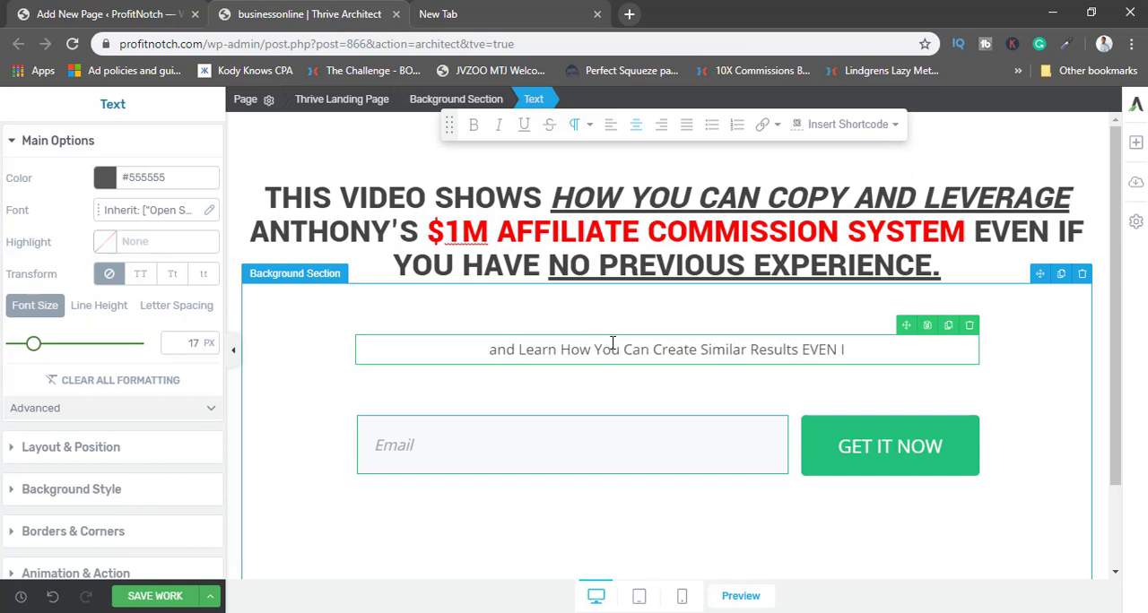
pyautogui.write('if you')
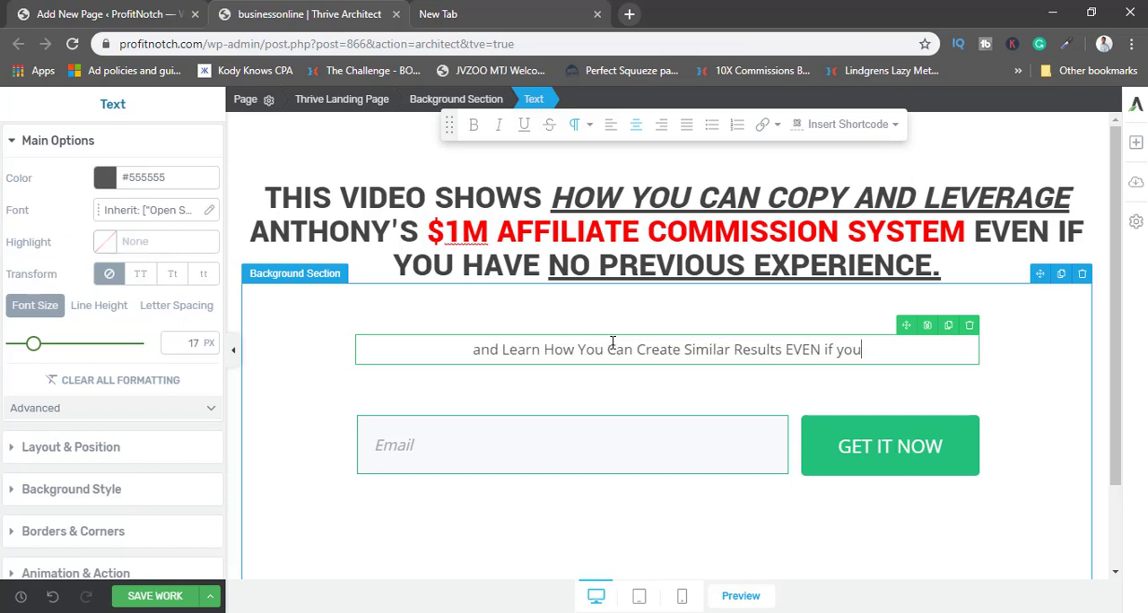
pyautogui.write(" don't")
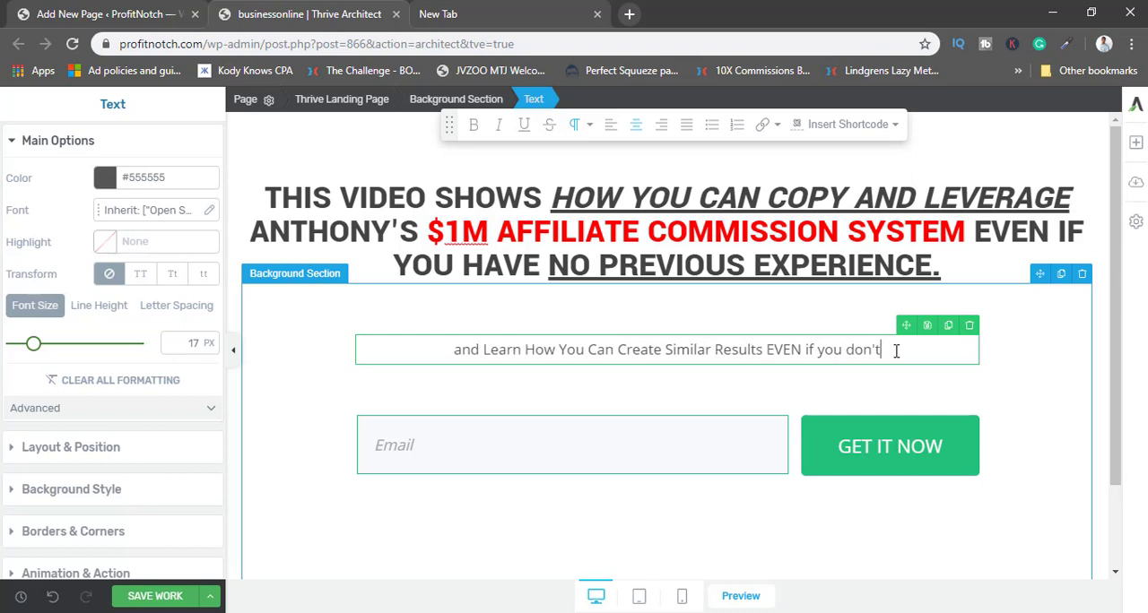
pyautogui.write(' have any')
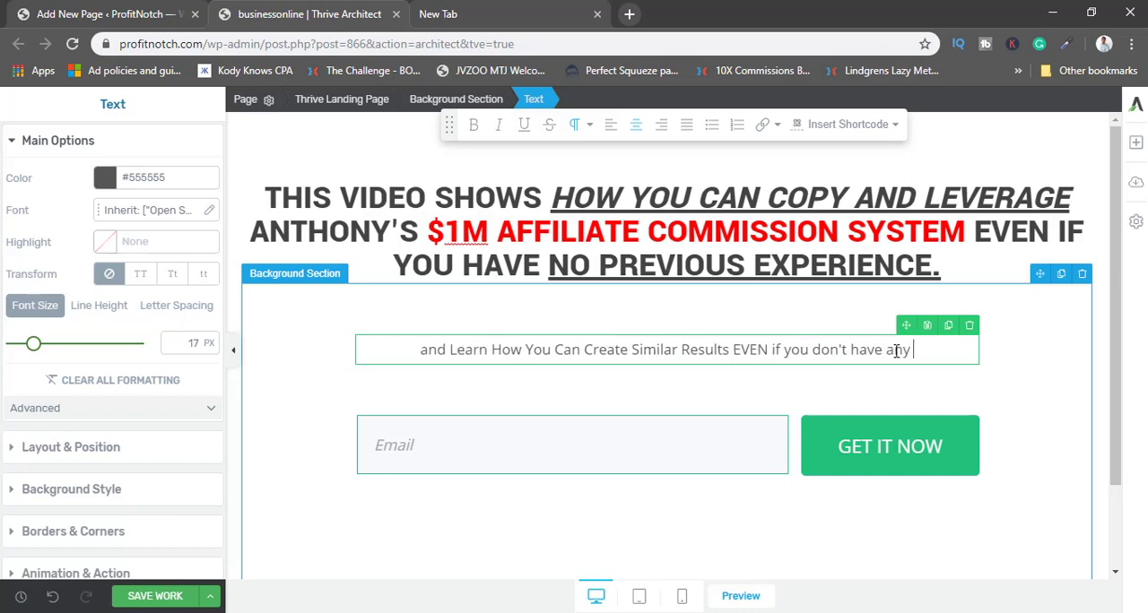
pyautogui.write(' experience.')
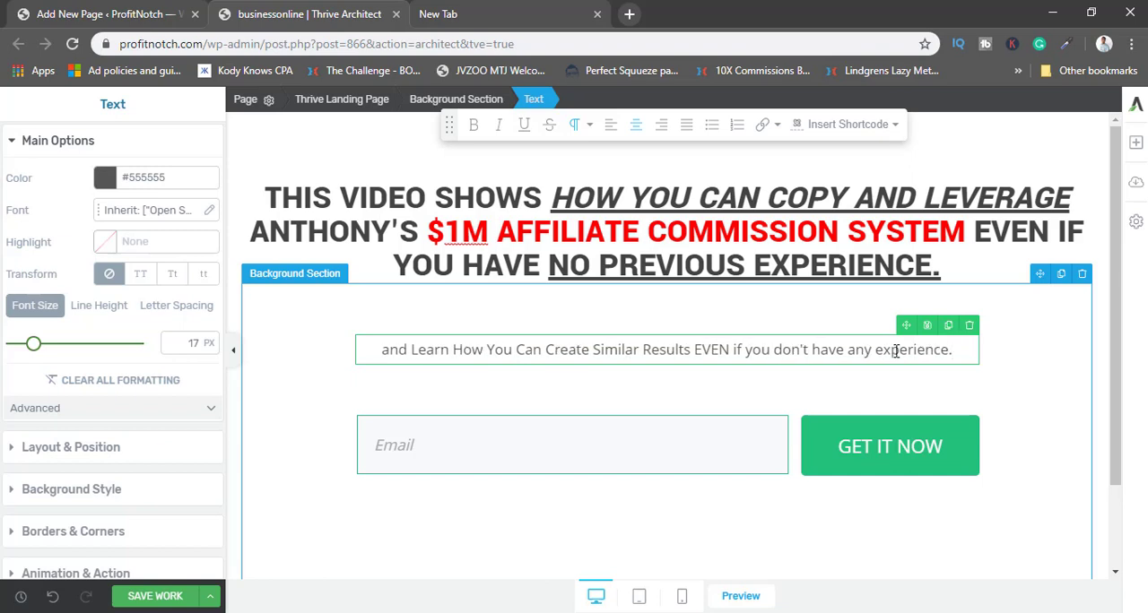
# Replace the headline's ending after "System" with "WITHOUT DOING EVERYTHING BY YOURSELF" and remove the underline from the closing period.
pyautogui.click(766, 249)
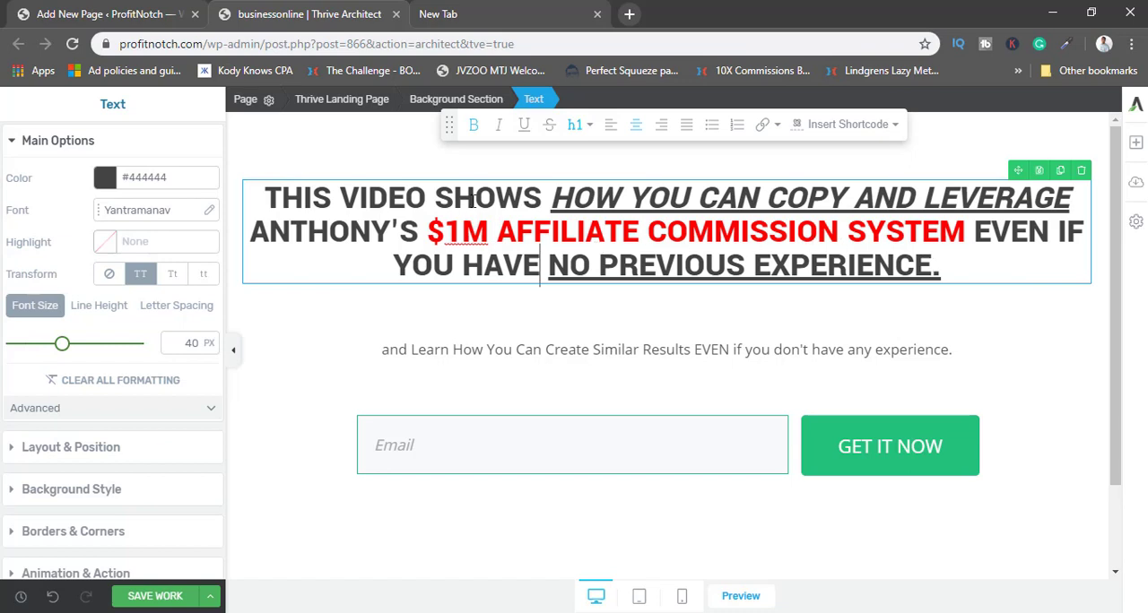
pyautogui.moveTo(976, 233); pyautogui.dragTo(935, 273)
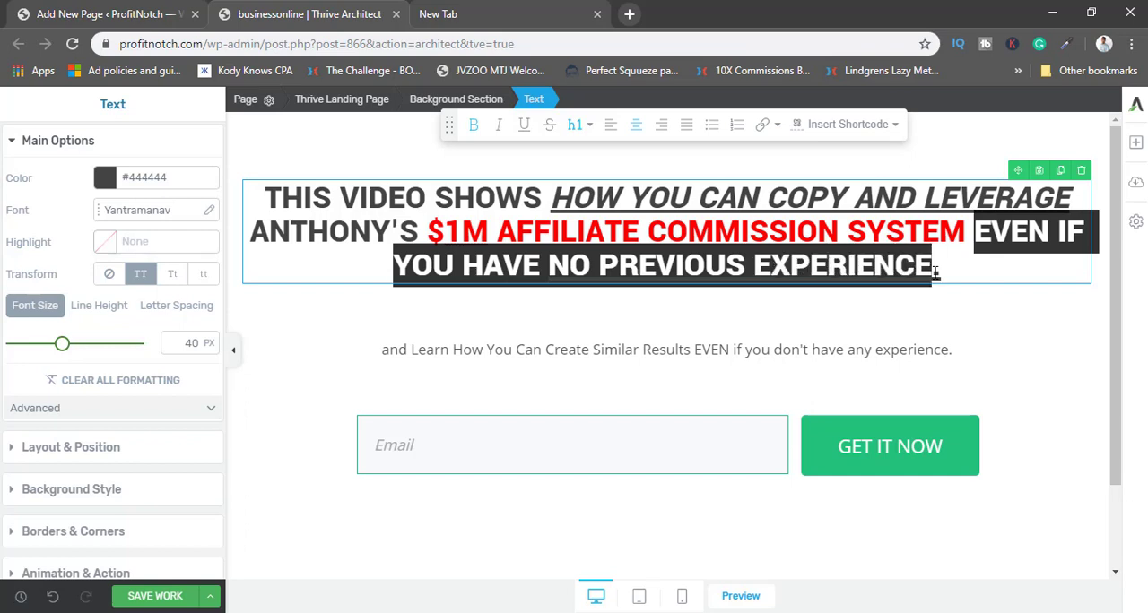
pyautogui.press('BackSpace')
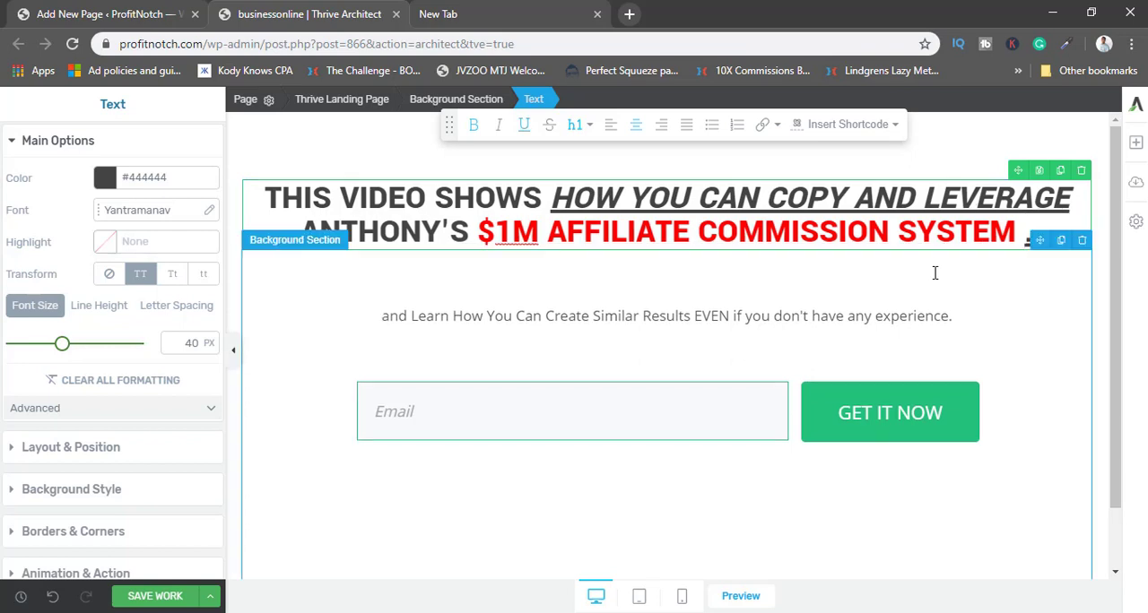
pyautogui.write('WIT')
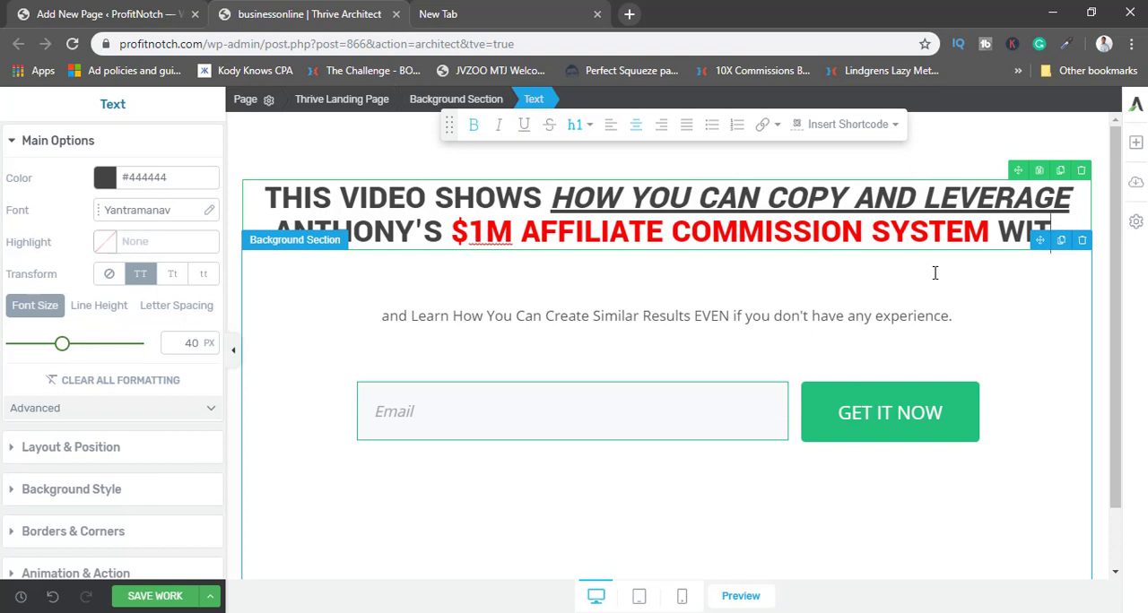
pyautogui.write('HOUT')
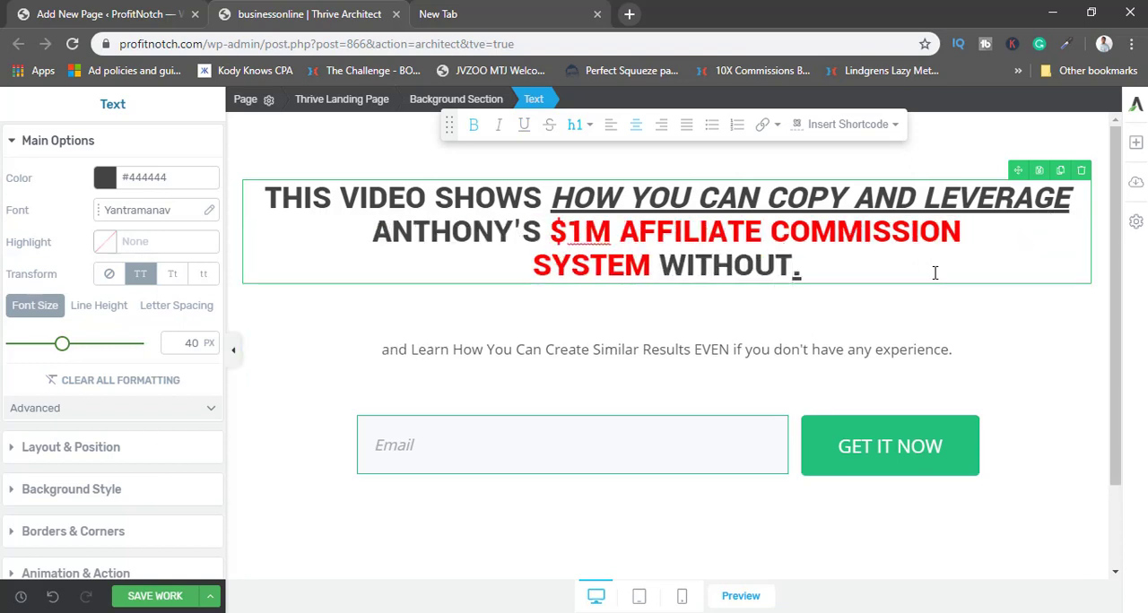
pyautogui.write(' DOING')
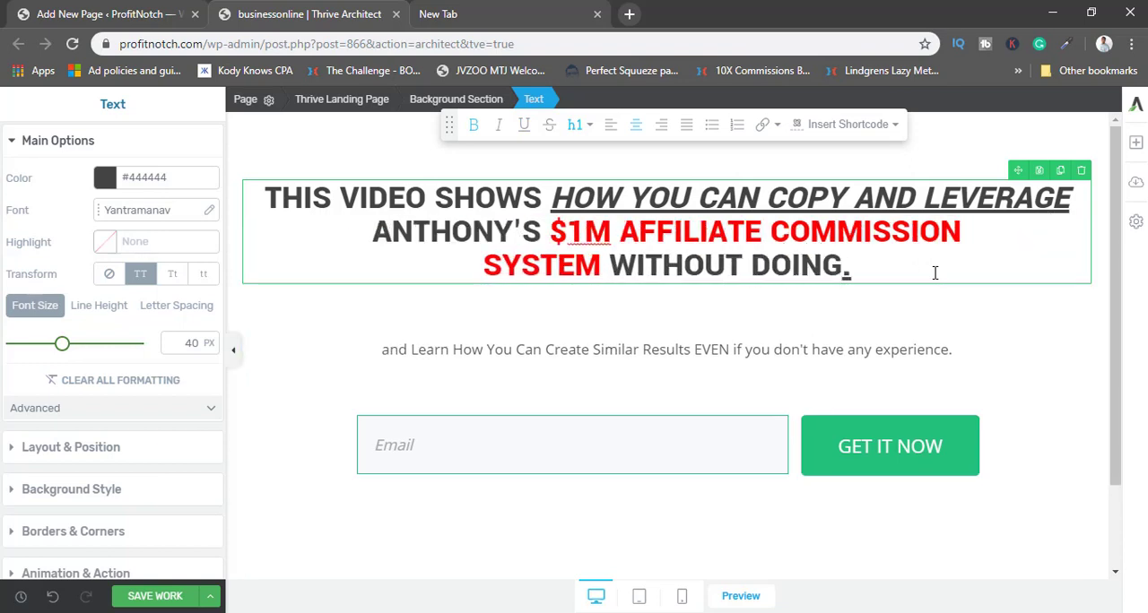
pyautogui.write(' EVERYTHING')
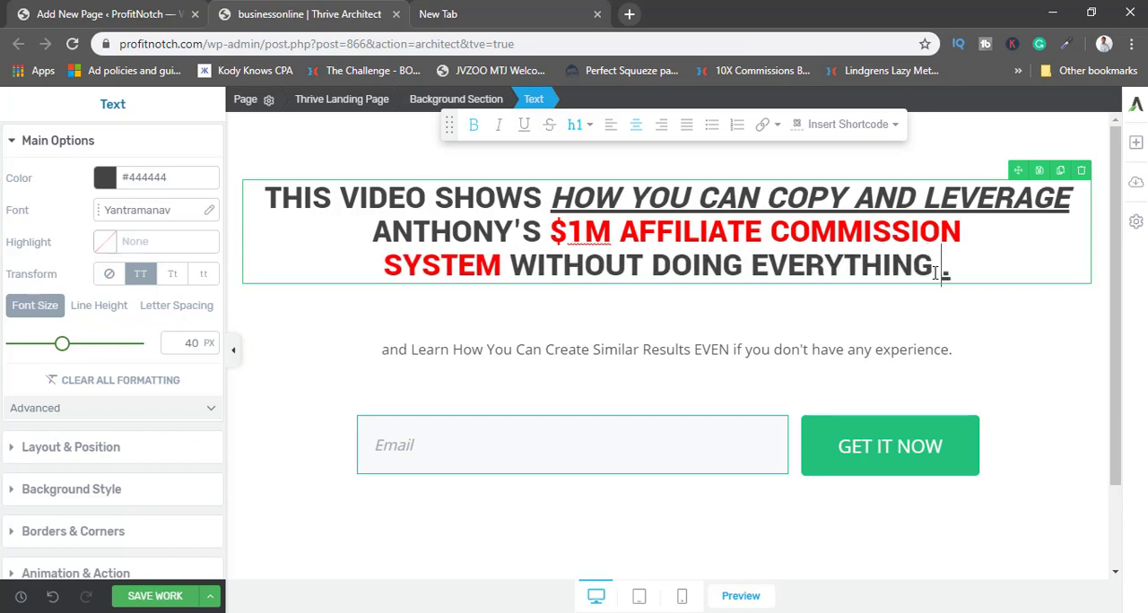
pyautogui.write(' BY YOURSELF')
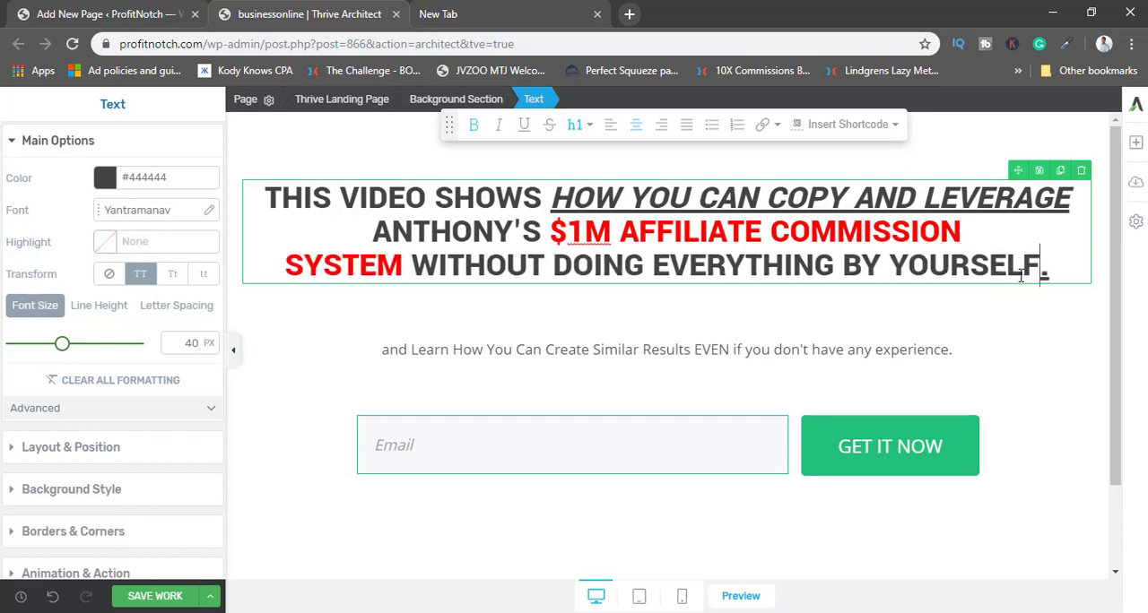
pyautogui.moveTo(1053, 269); pyautogui.dragTo(1039, 273)
pyautogui.click(523, 128)
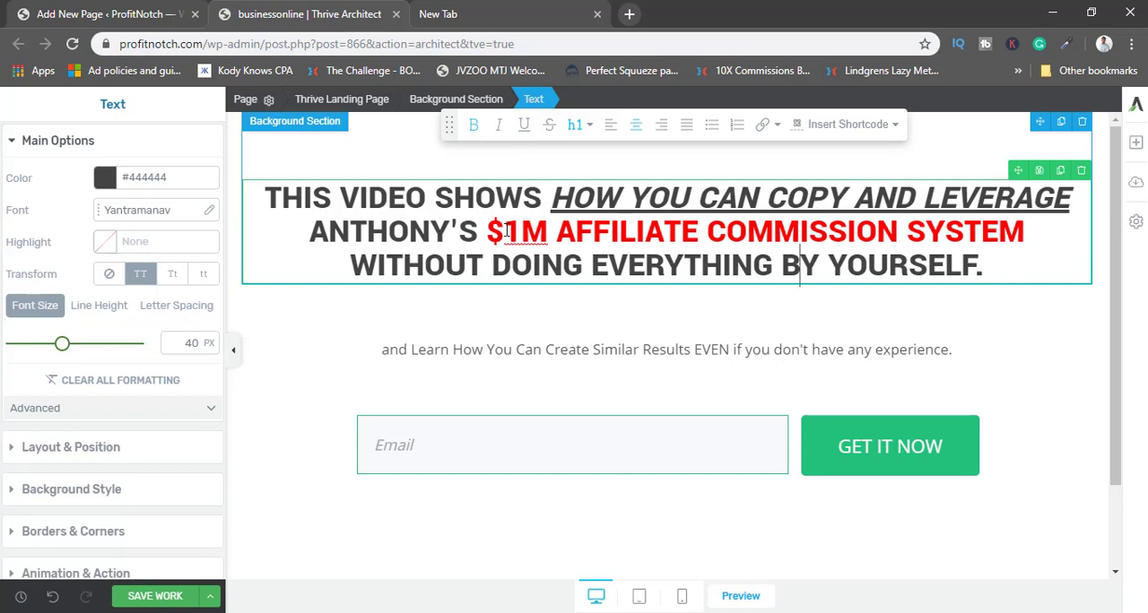
pyautogui.moveTo(521, 234)
pyautogui.mouseDown()
pyautogui.moveTo(547, 233)
pyautogui.moveTo(509, 231)
pyautogui.mouseUp()
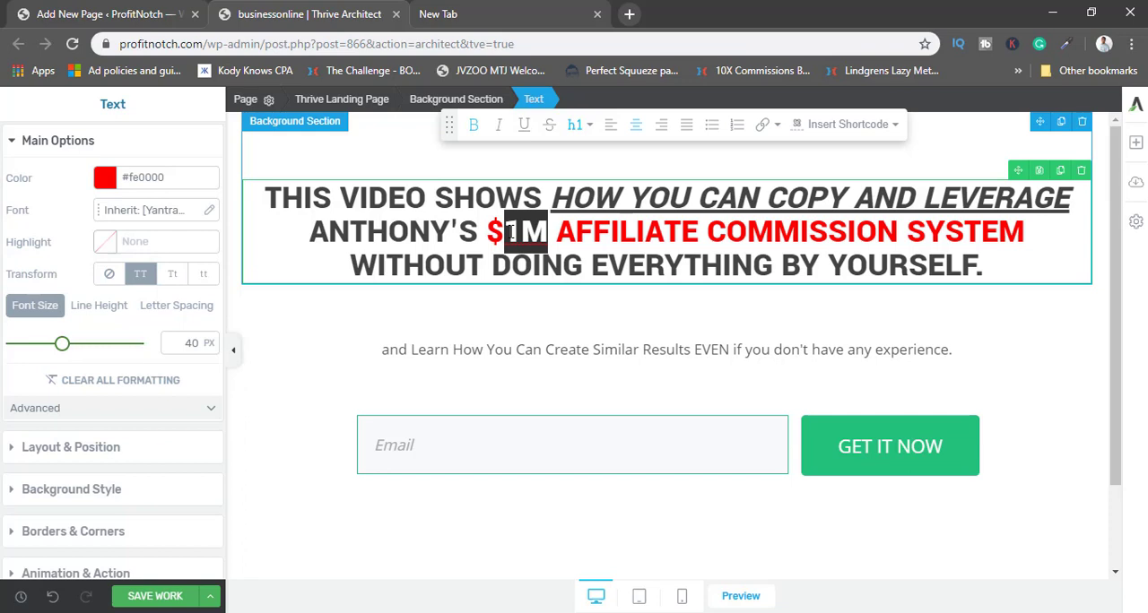
pyautogui.click(510, 232)
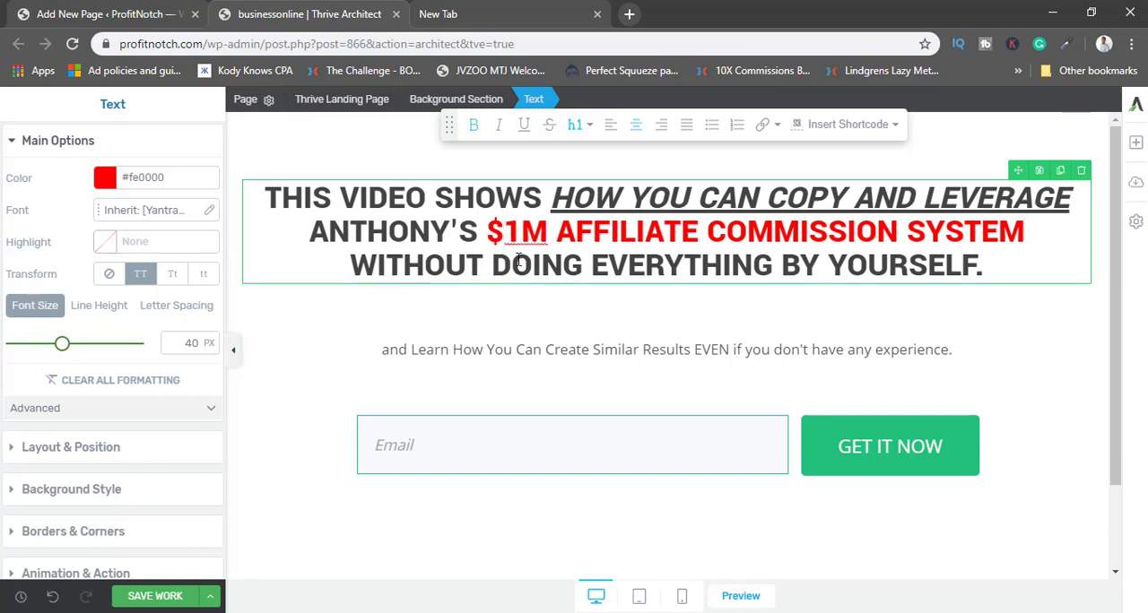
# Color the entire subheading below the headline black with #000000.
pyautogui.click(495, 349)
pyautogui.tripleClick(500, 349)
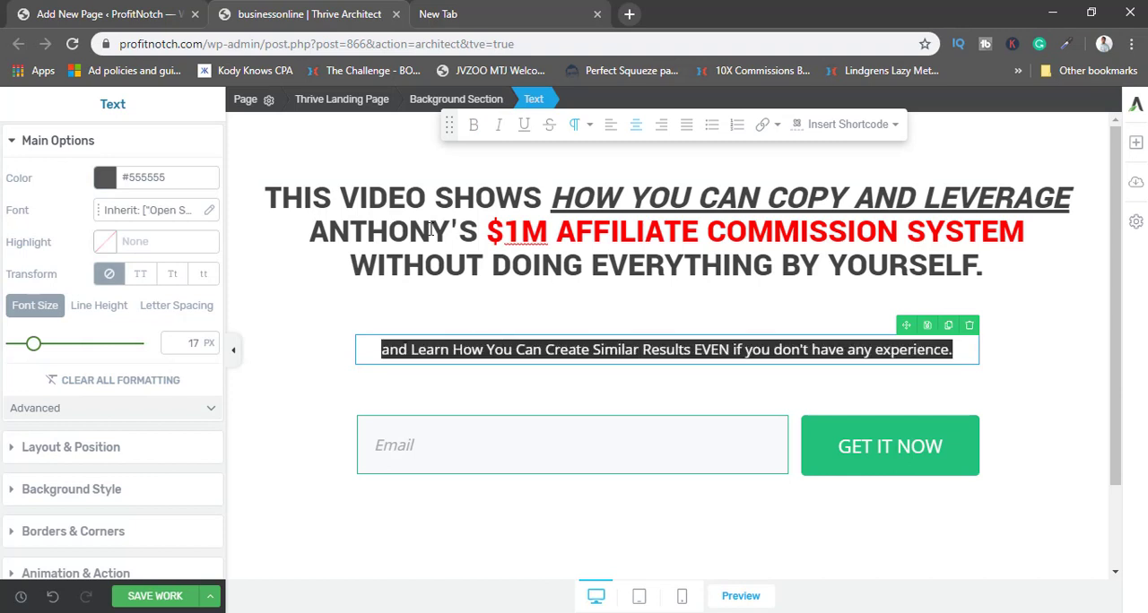
pyautogui.click(105, 177)
pyautogui.moveTo(15, 308); pyautogui.dragTo(16, 363)
pyautogui.click(173, 498)
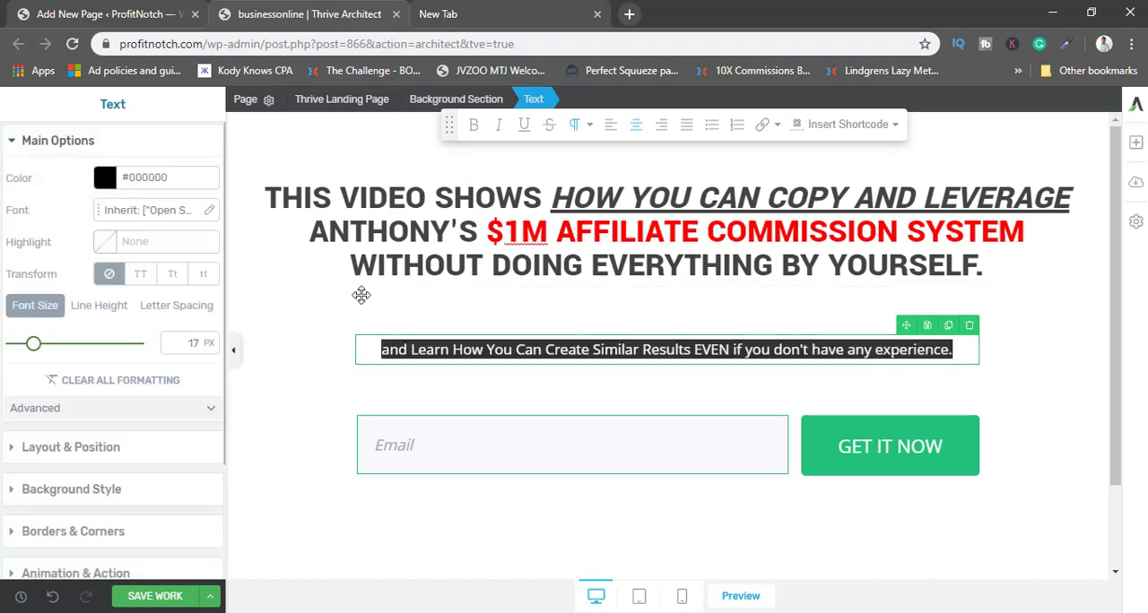
# Color all headline text before "$1M Affiliate Commission System" black with #000000.
pyautogui.click(409, 231)
pyautogui.keyDown('shift'); pyautogui.click(267, 193); pyautogui.keyUp('shift')
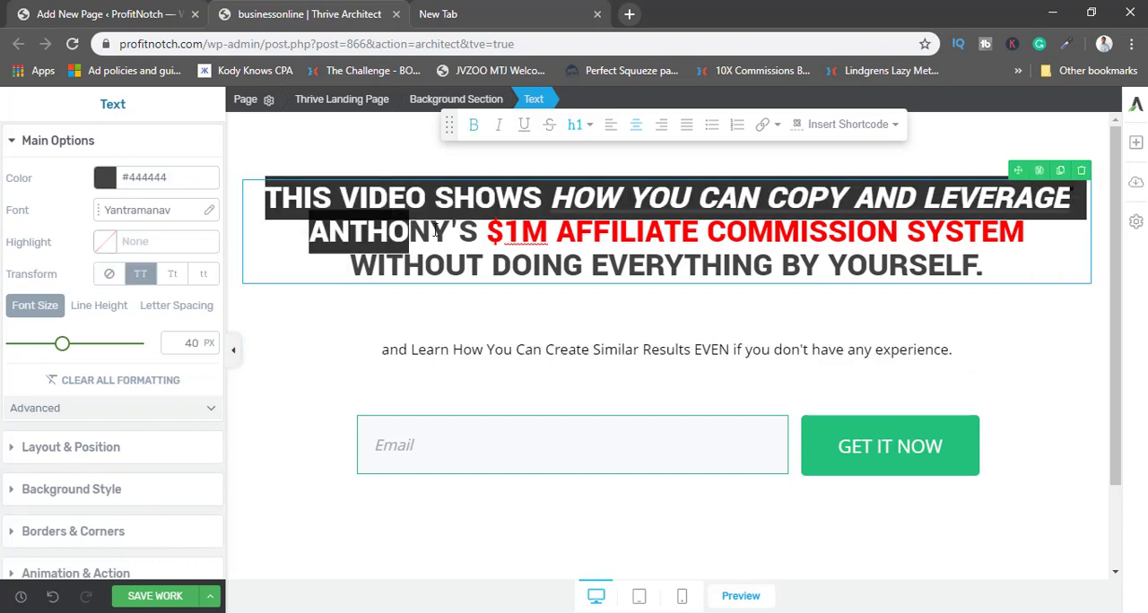
pyautogui.hotkey('shift', 'Right')
pyautogui.hotkey('shift', 'Right')
pyautogui.hotkey('shift', 'Right')
pyautogui.hotkey('shift', 'Right')
pyautogui.click(104, 179)
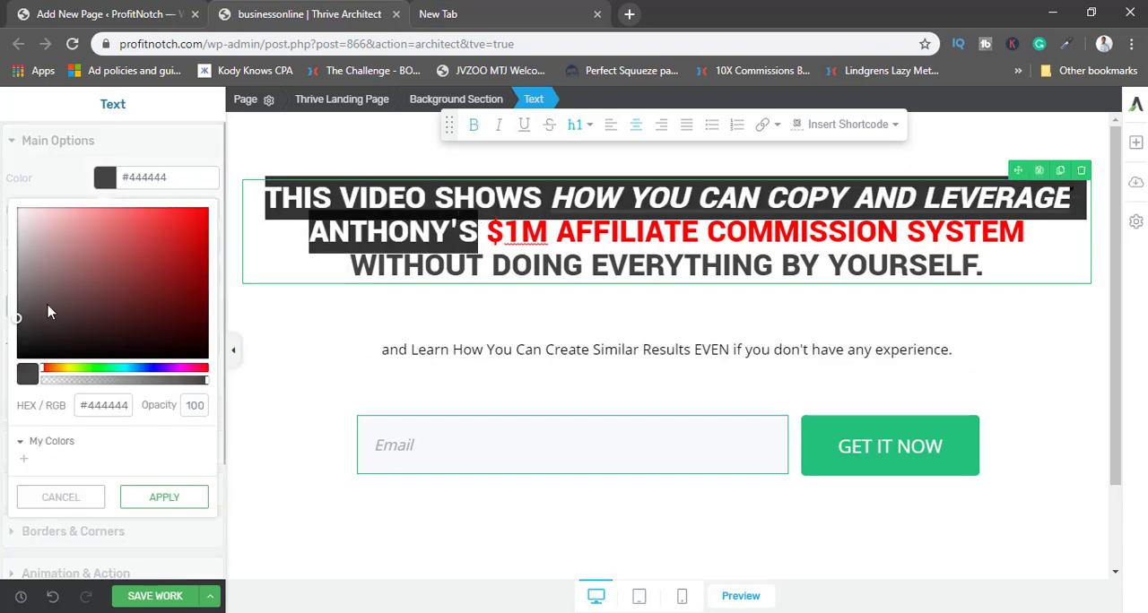
pyautogui.moveTo(52, 311); pyautogui.dragTo(15, 368)
pyautogui.click(164, 498)
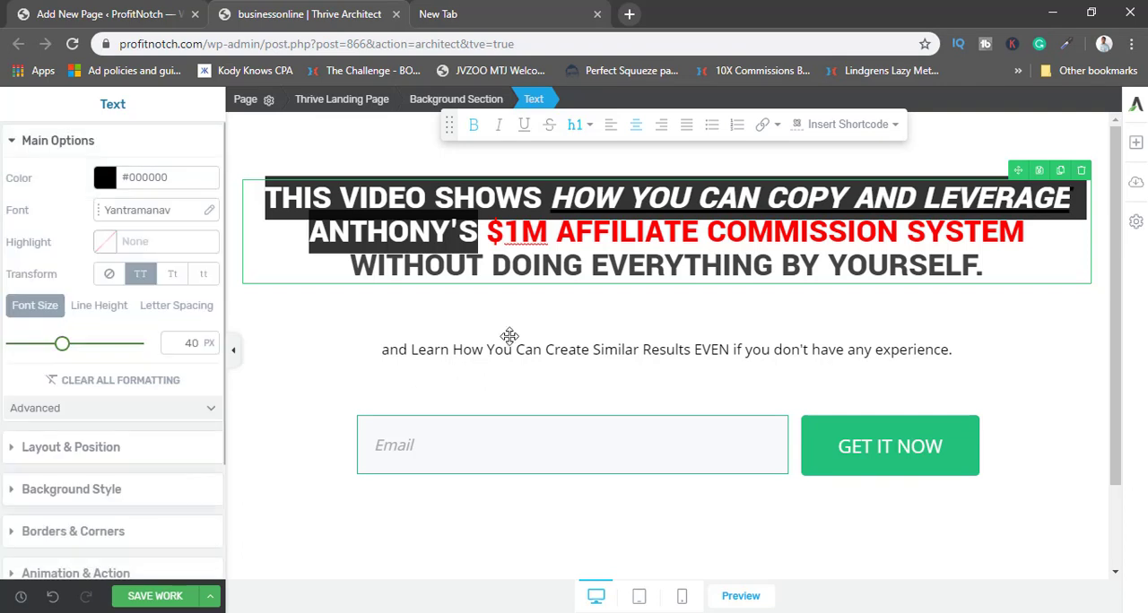
# Color the headline's last line, "Without Doing Everything By Yourself.", black with #000000.
pyautogui.click(1004, 260)
pyautogui.moveTo(977, 277); pyautogui.dragTo(345, 274)
pyautogui.click(104, 180)
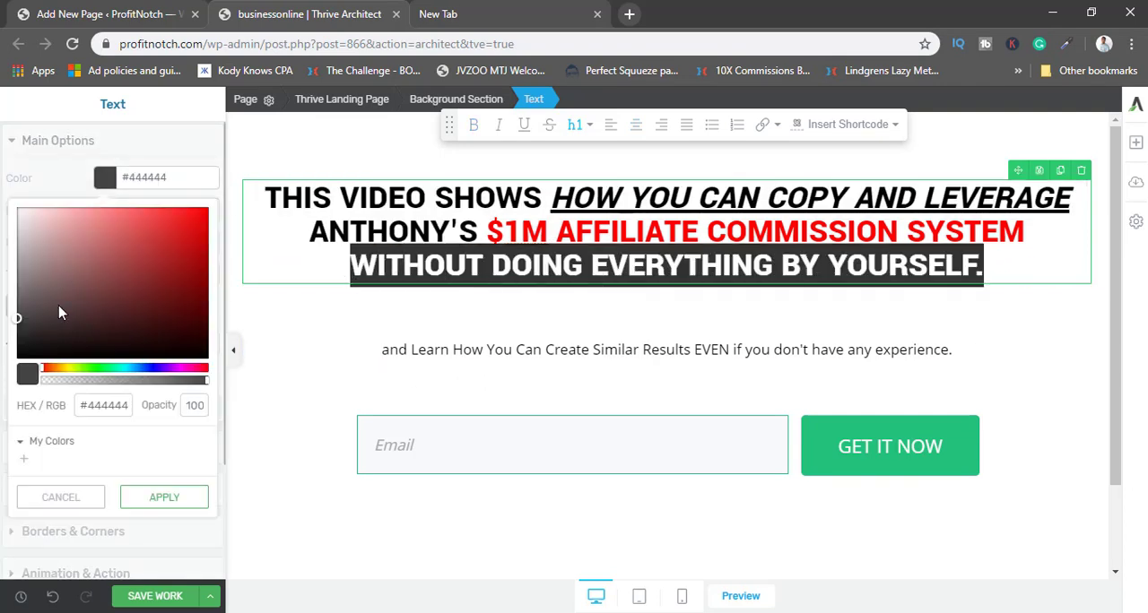
pyautogui.moveTo(18, 317); pyautogui.dragTo(14, 366)
pyautogui.click(157, 505)
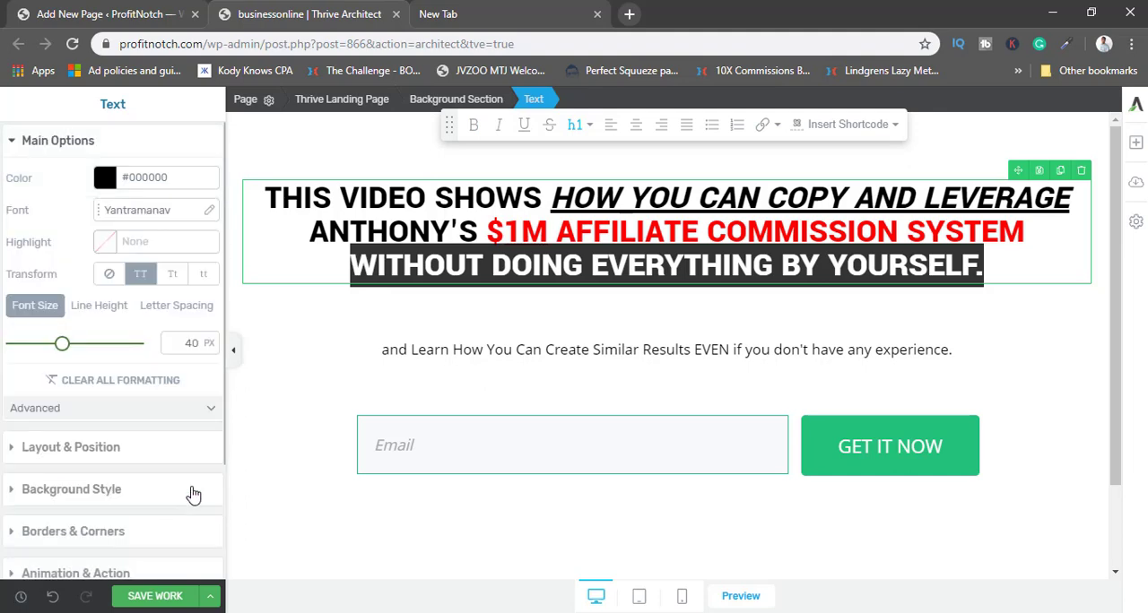
pyautogui.click(518, 350)
pyautogui.click(141, 10)
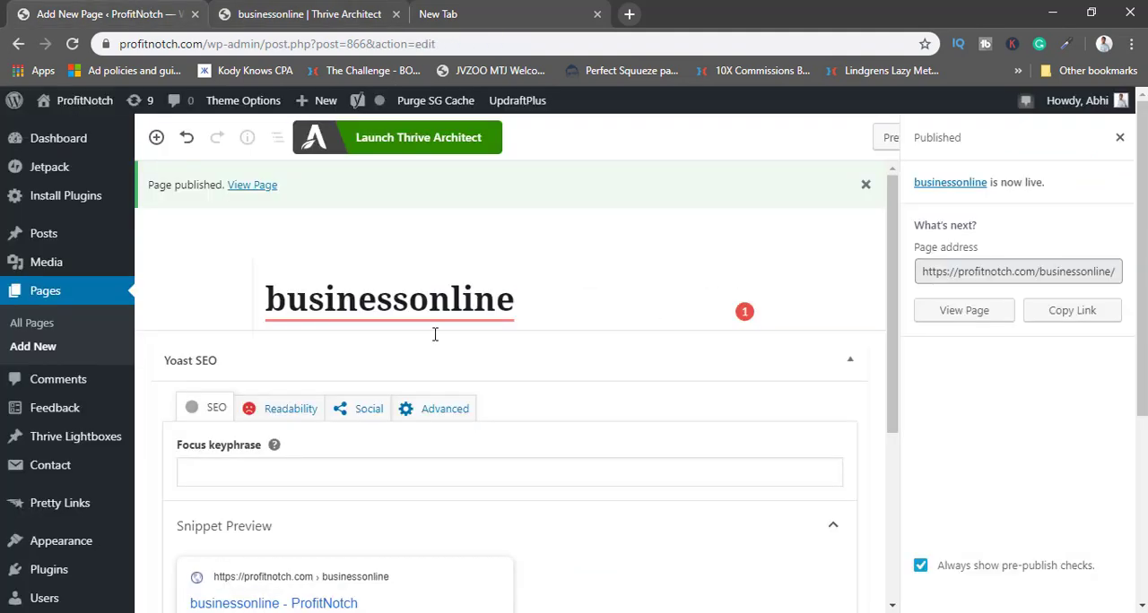
pyautogui.click(332, 10)
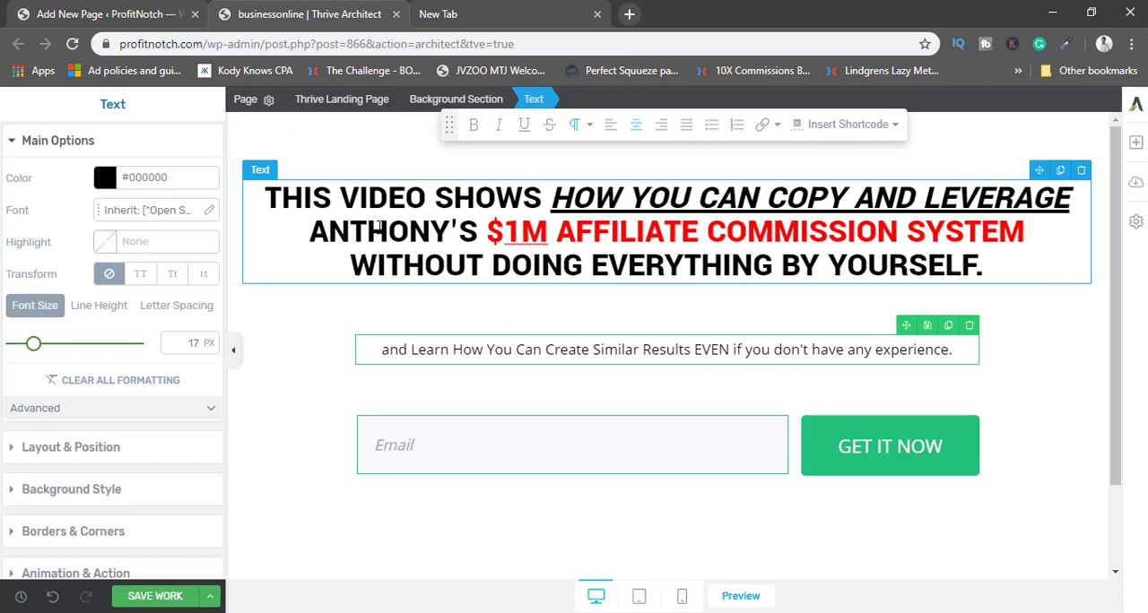
pyautogui.scroll(-1, 382, 354)
pyautogui.scroll(1, 381, 355)
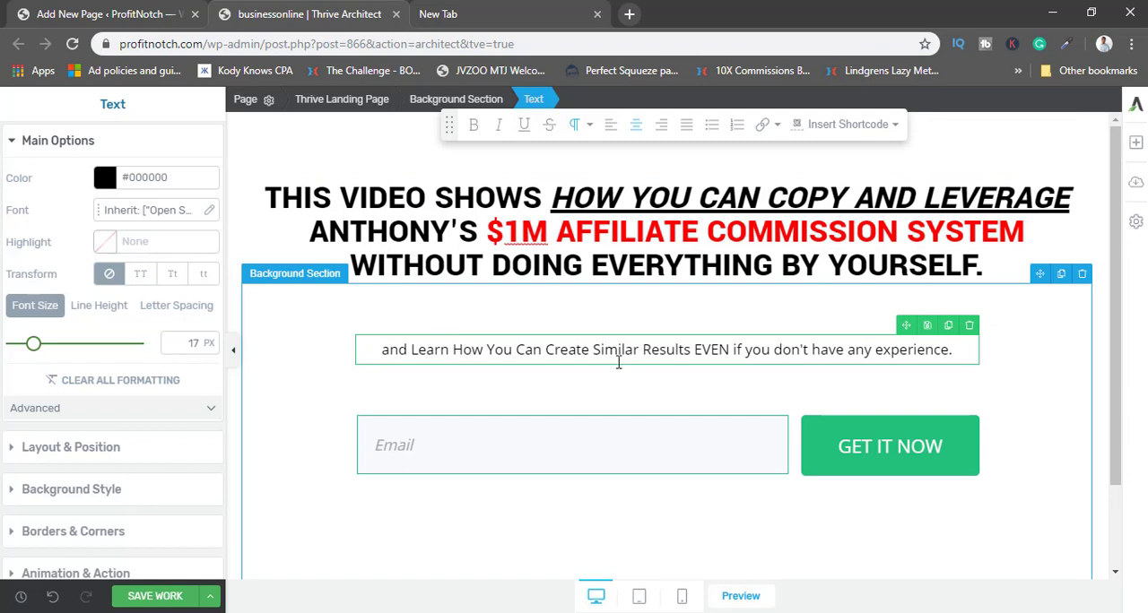
pyautogui.hotkey('ctrl', 'a')
pyautogui.click(555, 350)
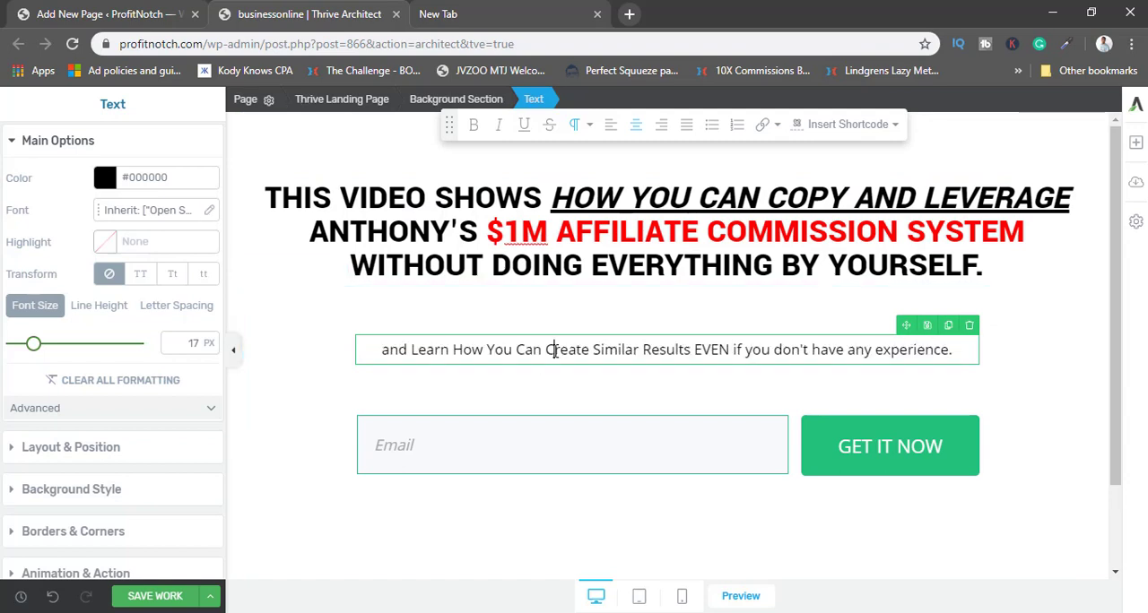
pyautogui.click(382, 332)
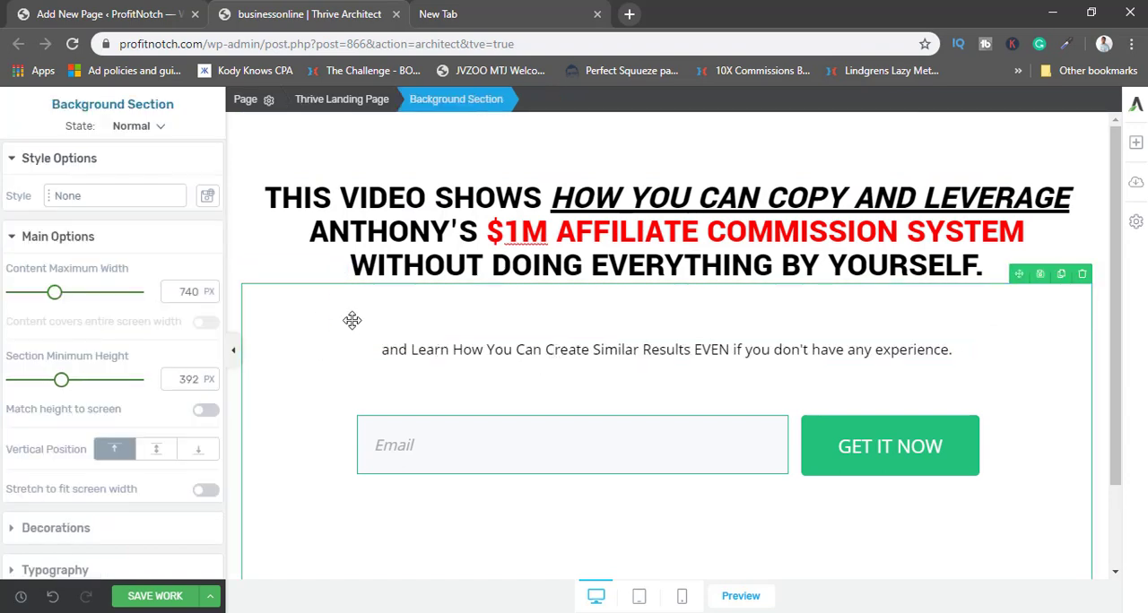
# Reduce the top margin of the subheading text so it sits closer to the headline.
pyautogui.click(459, 346)
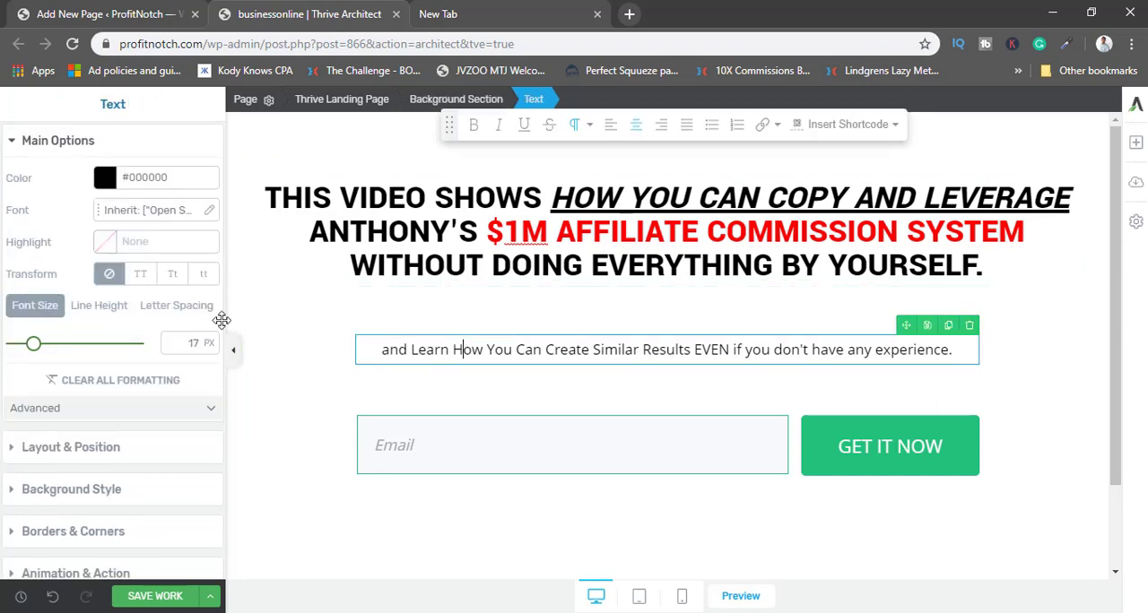
pyautogui.click(75, 440)
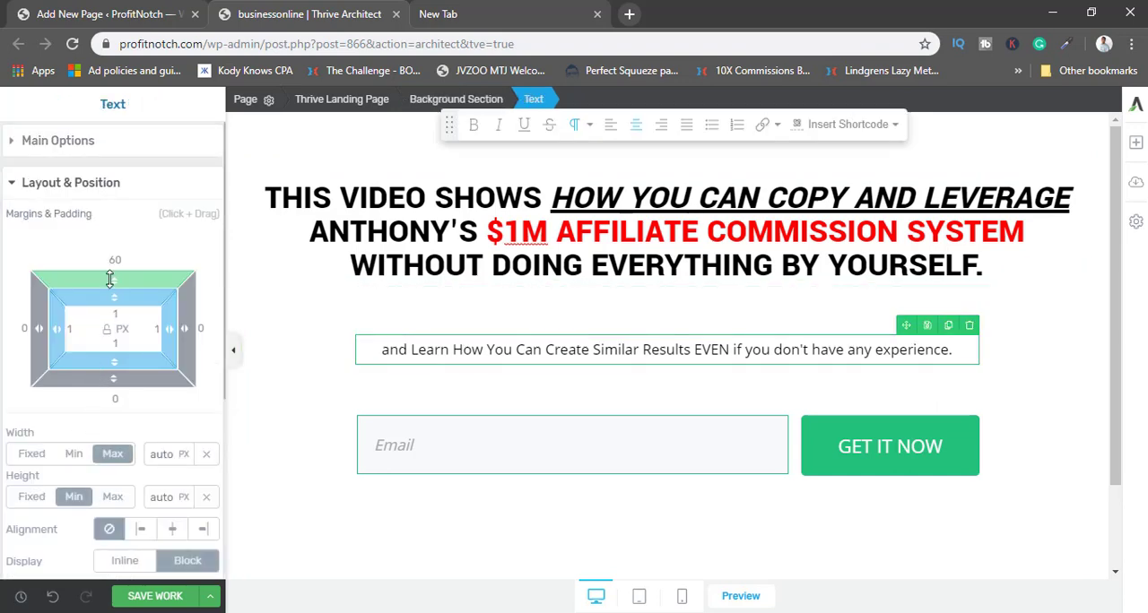
pyautogui.moveTo(109, 279); pyautogui.dragTo(113, 347)
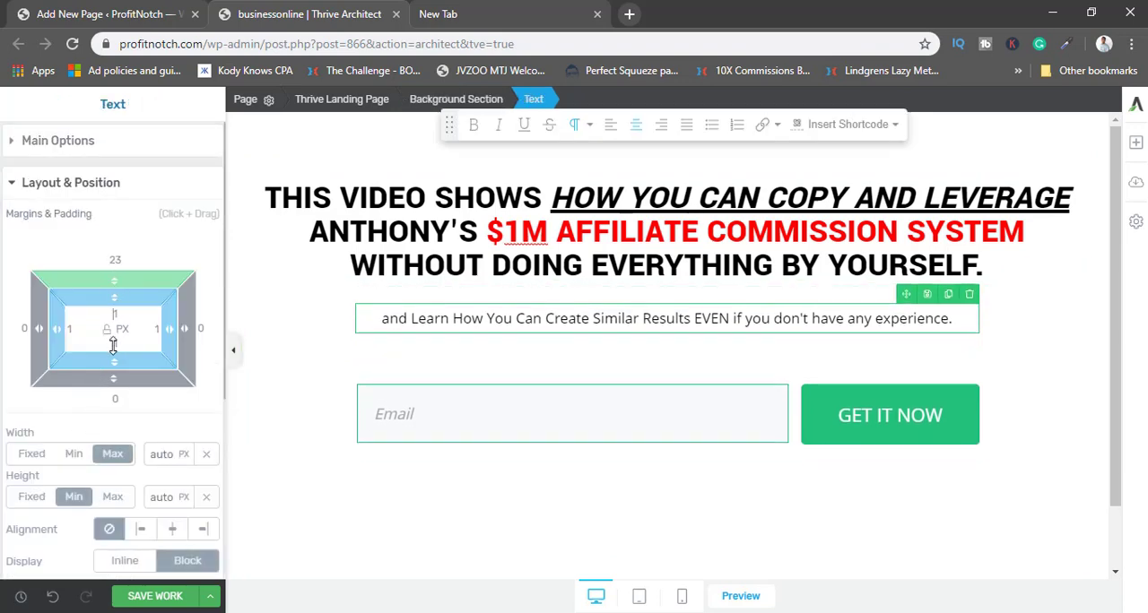
pyautogui.click(233, 350)
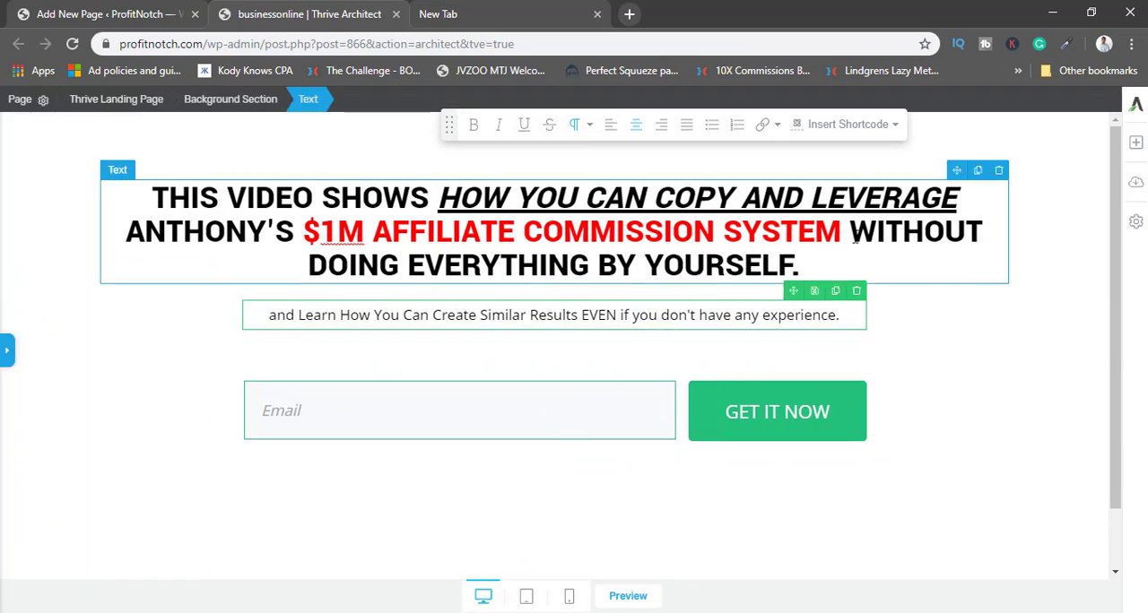
# Put double quotation marks around "BY YOURSELF" at the end of the headline, keeping the period outside.
pyautogui.moveTo(850, 234); pyautogui.dragTo(794, 264)
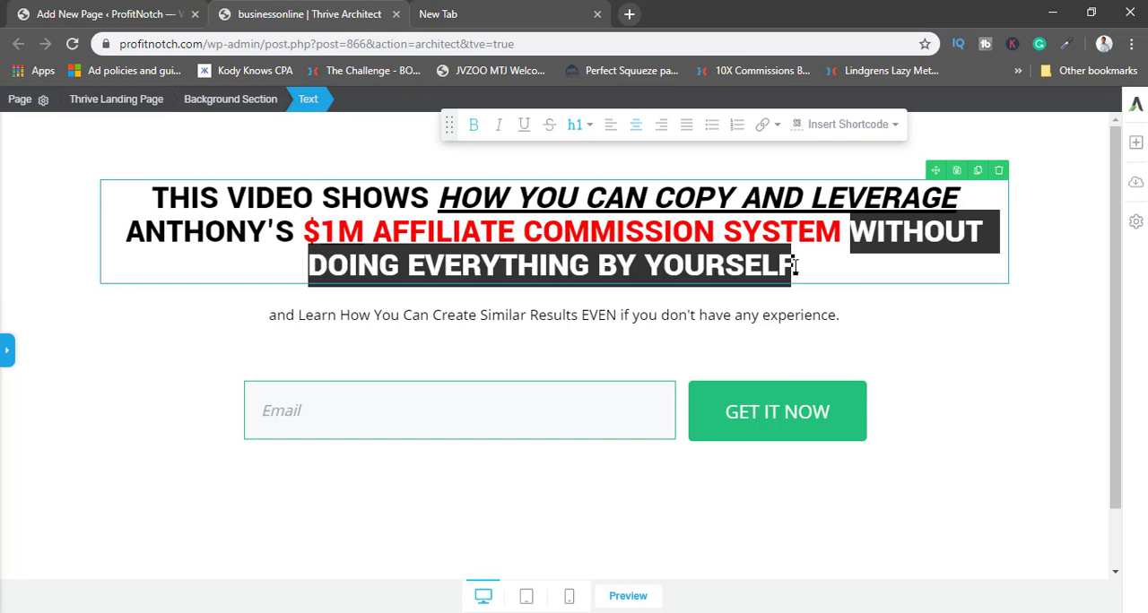
pyautogui.click(795, 265)
pyautogui.write('"')
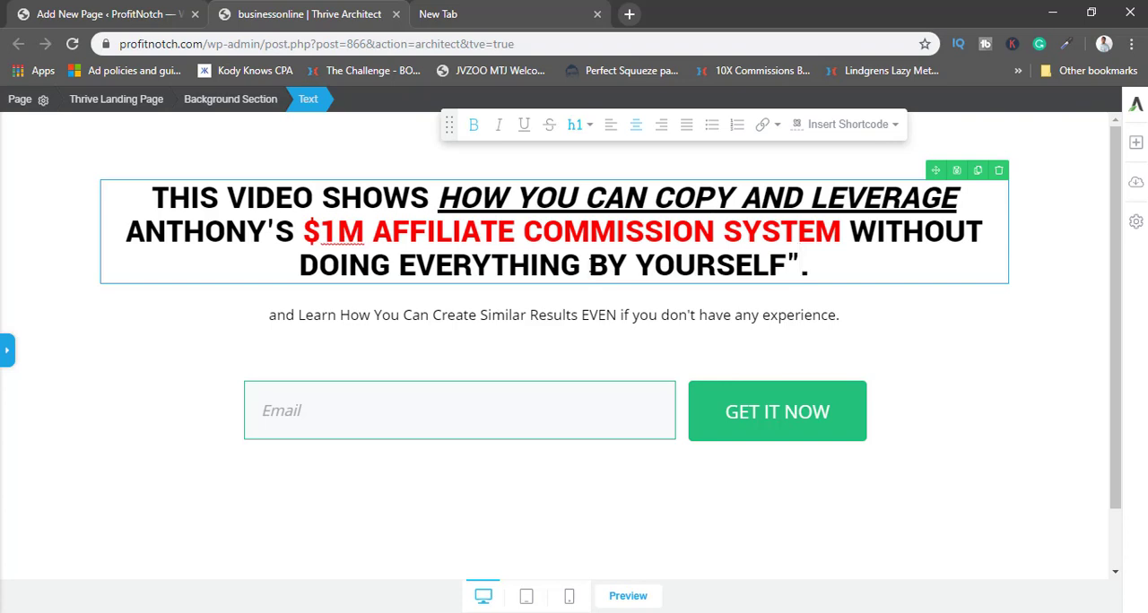
pyautogui.click(590, 265)
pyautogui.write('"')
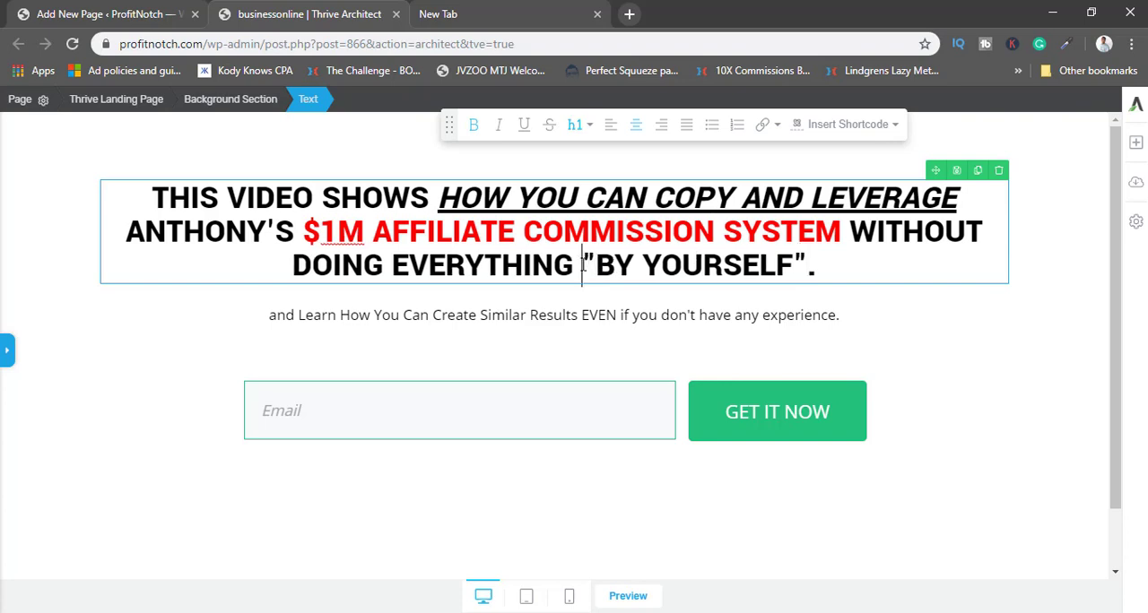
# Color the quoted "BY YOURSELF" in the headline red with #ff0000, including both quotation marks.
pyautogui.moveTo(583, 265); pyautogui.dragTo(807, 264)
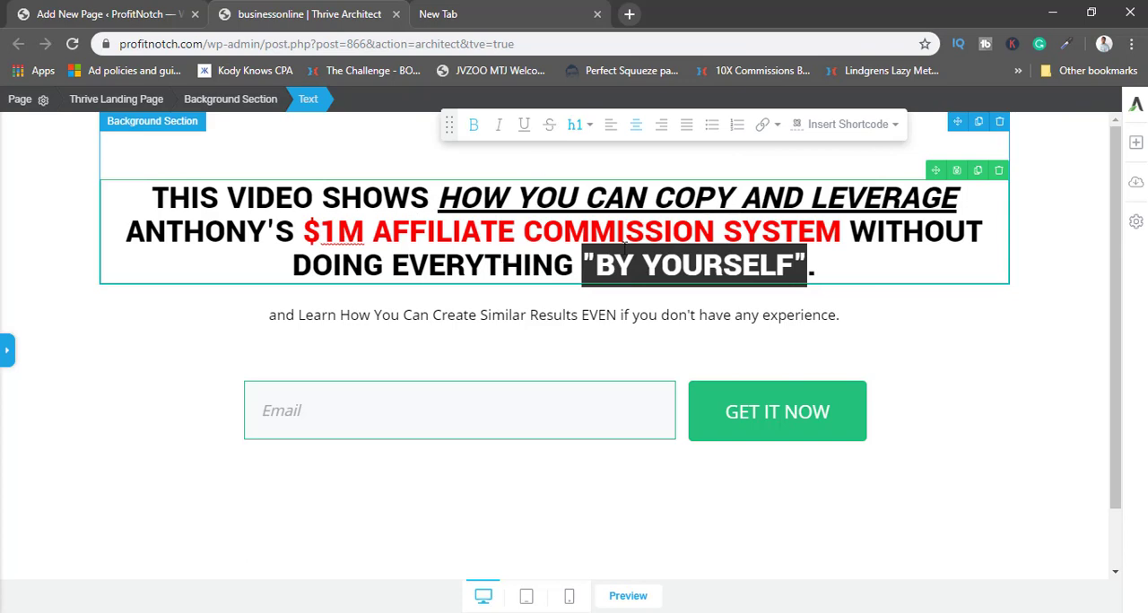
pyautogui.click(8, 350)
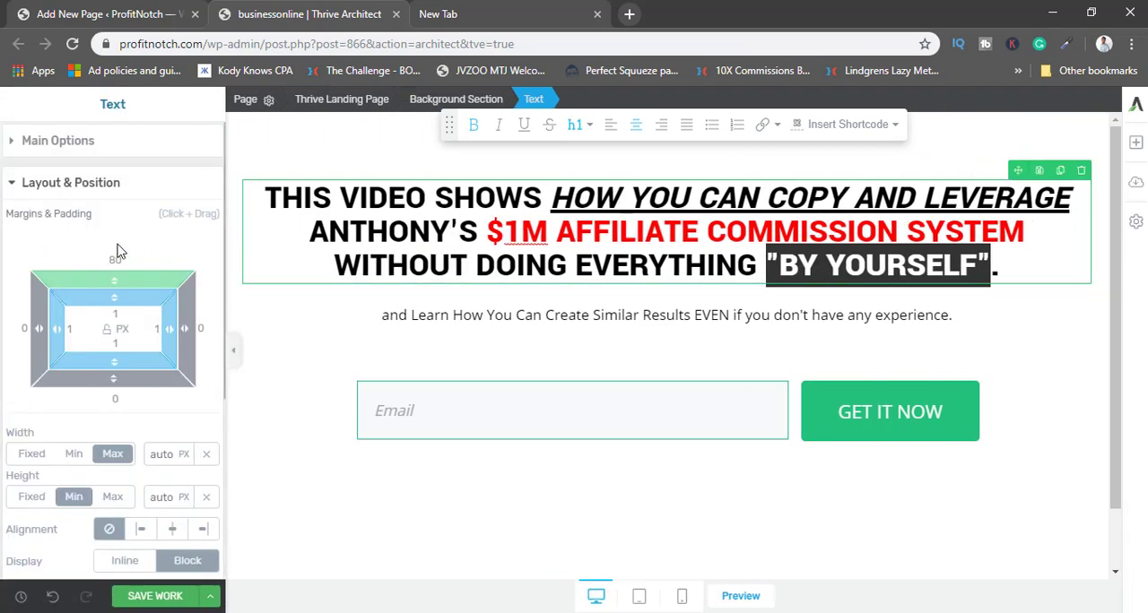
pyautogui.click(65, 140)
pyautogui.click(104, 177)
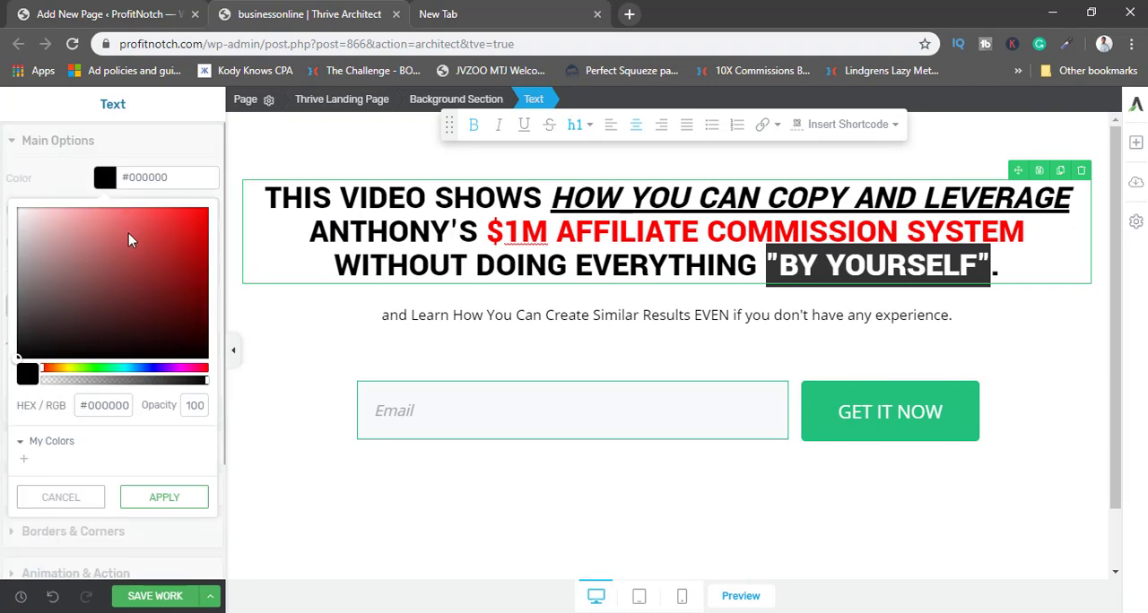
pyautogui.click(205, 219)
pyautogui.moveTo(206, 222); pyautogui.dragTo(226, 205)
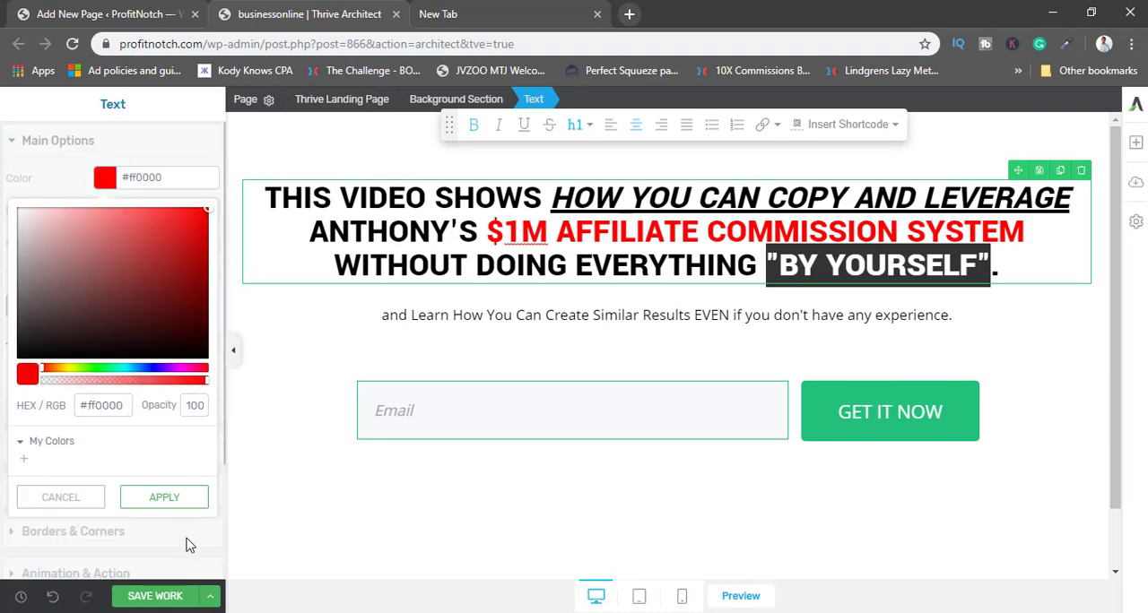
pyautogui.click(183, 498)
pyautogui.click(480, 316)
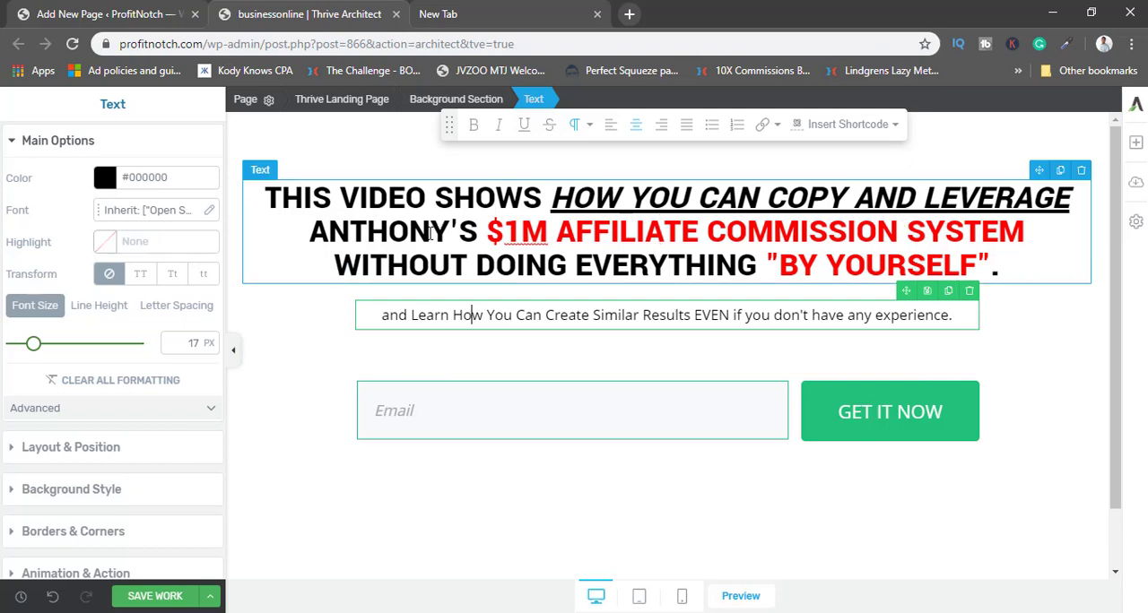
pyautogui.click(769, 263)
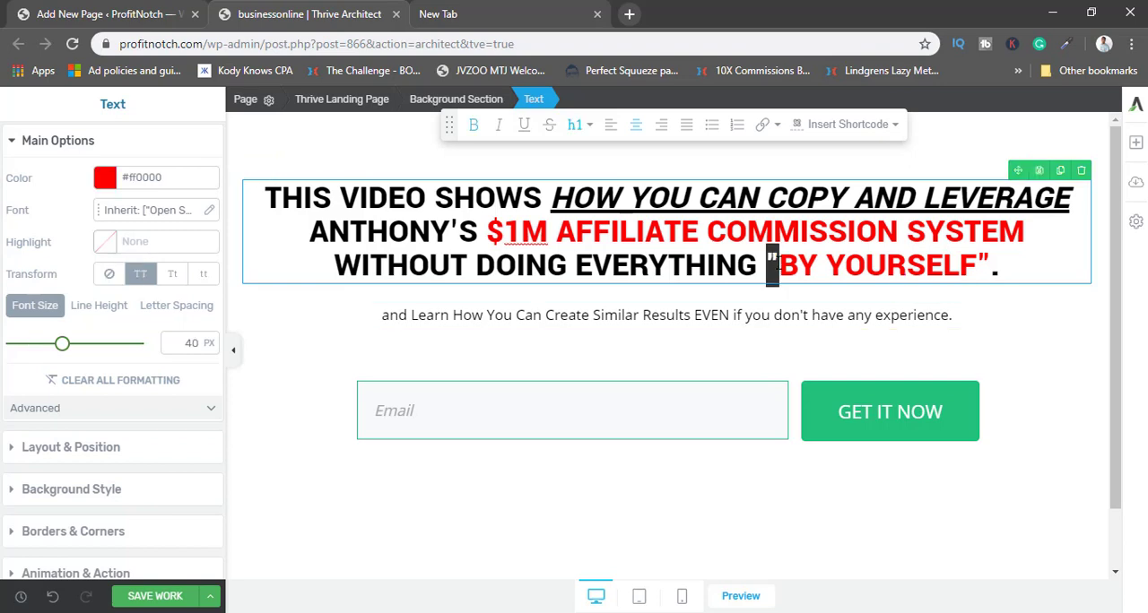
pyautogui.click(648, 253)
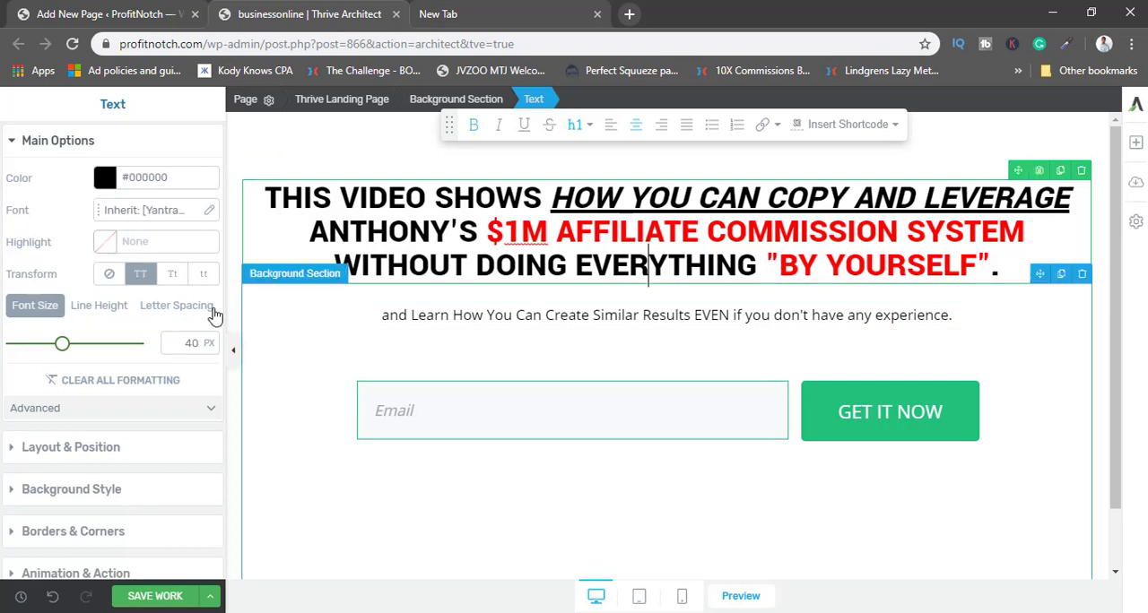
pyautogui.click(234, 351)
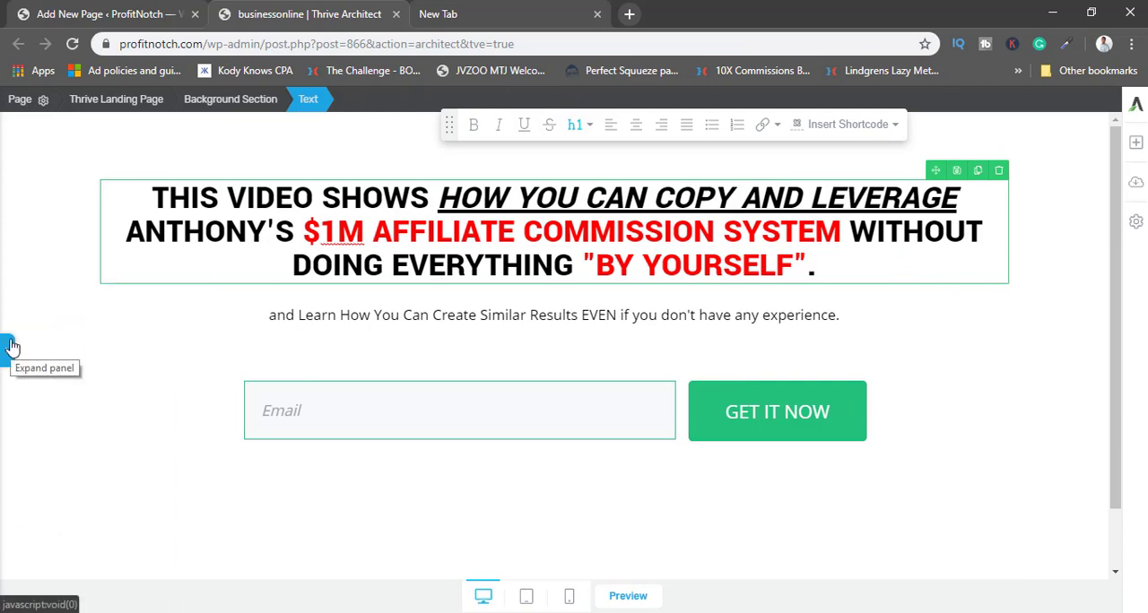
# Reduce the top margin of the Lead Generation form to 32 px.
pyautogui.click(672, 408)
pyautogui.click(11, 347)
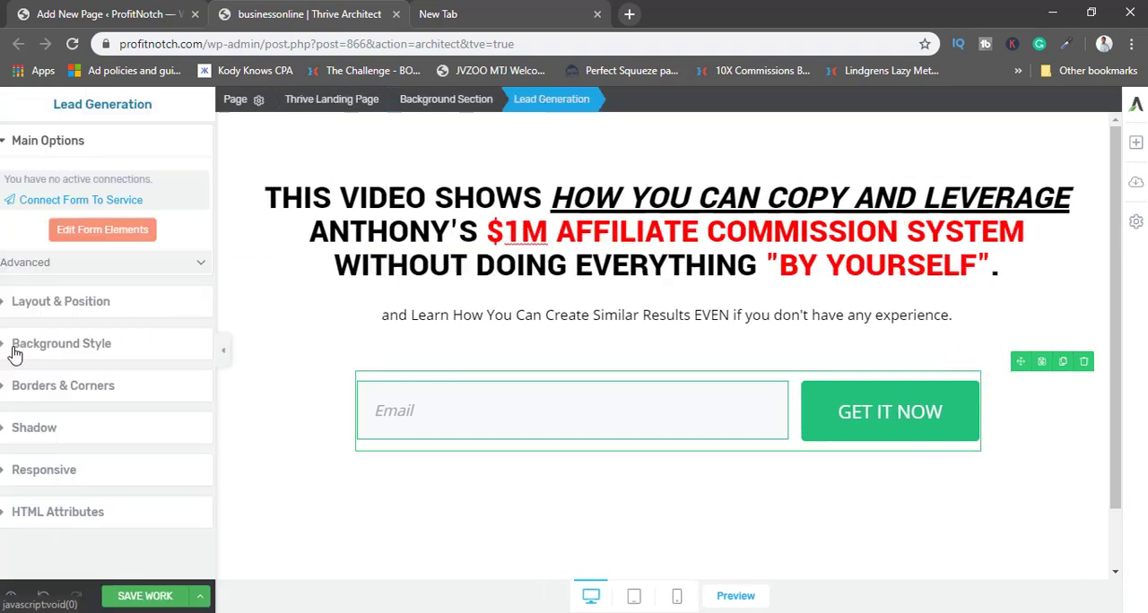
pyautogui.click(104, 303)
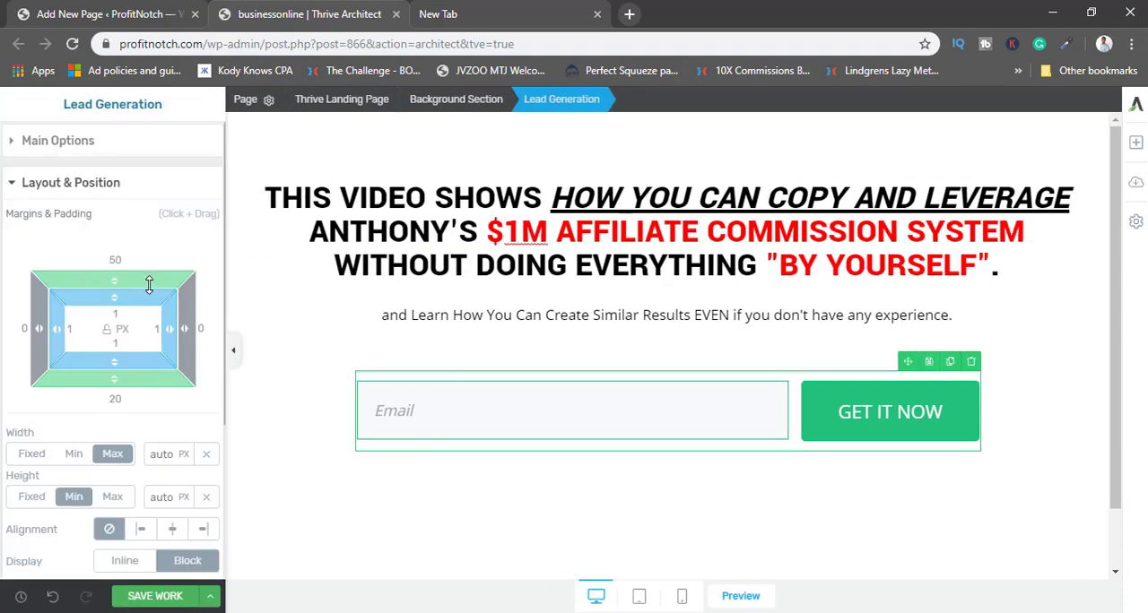
pyautogui.moveTo(122, 286); pyautogui.dragTo(119, 308)
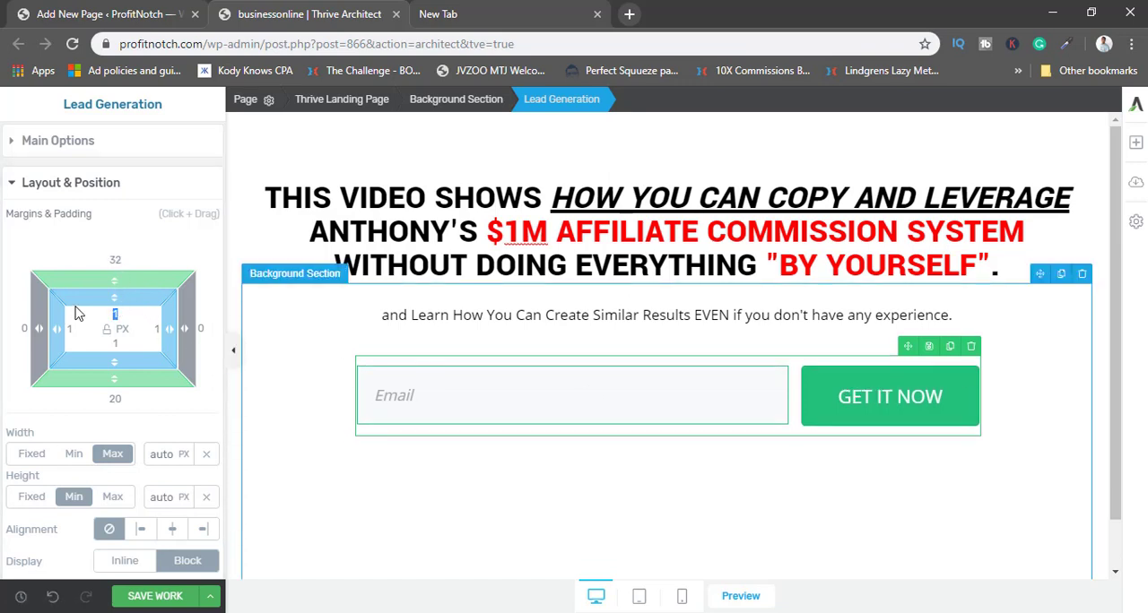
pyautogui.click(234, 343)
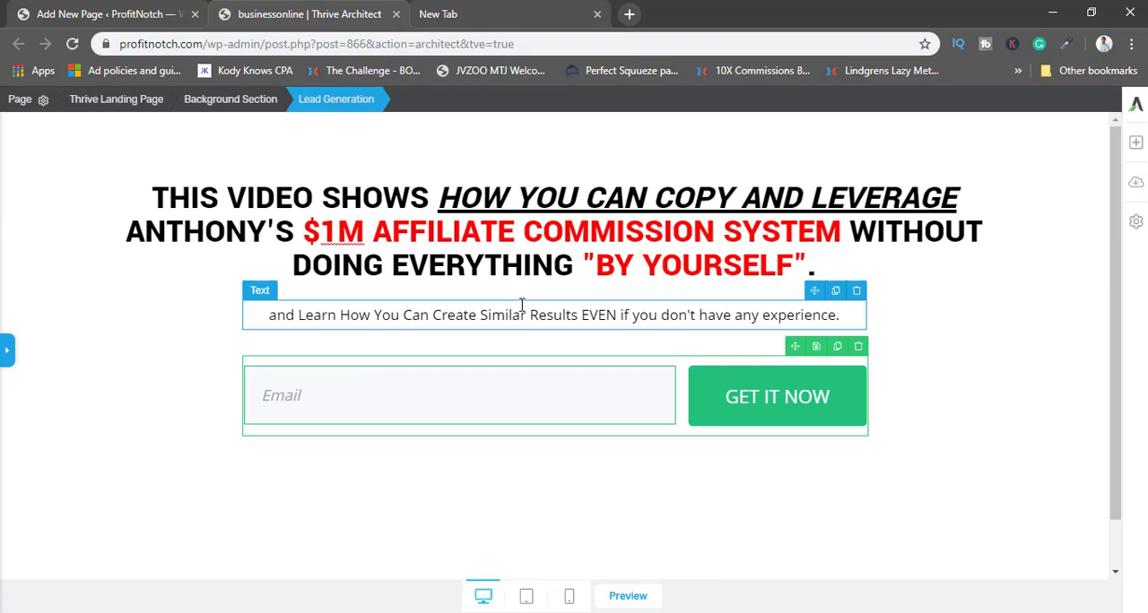
# Copy the address of the Partner With Anthony sales page from the other browser window and open it in the empty tab.
pyautogui.click(935, 258)
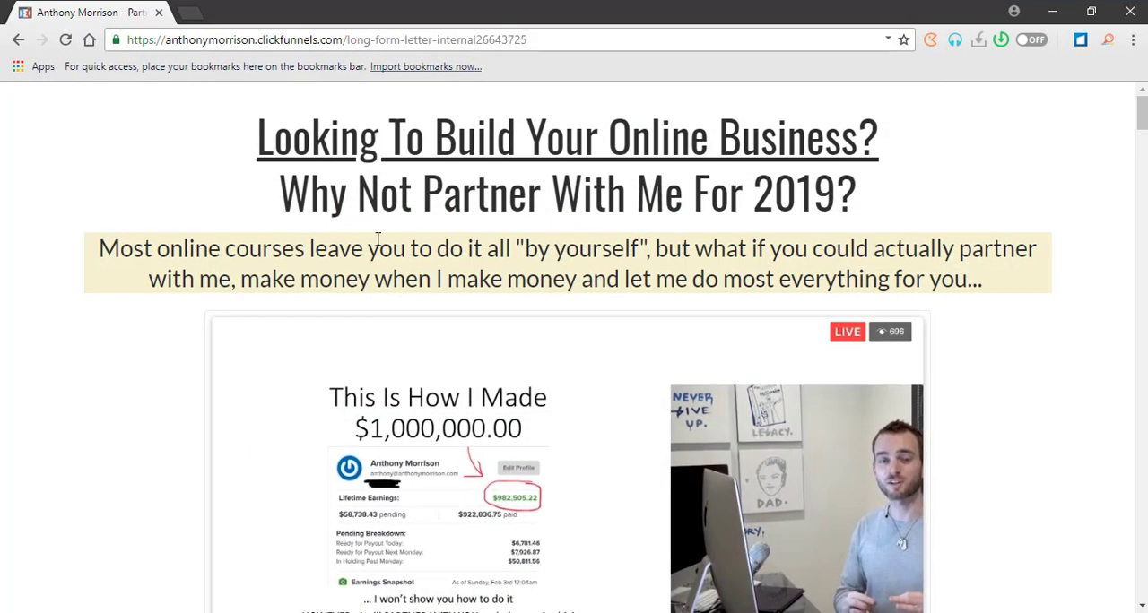
pyautogui.click(389, 39)
pyautogui.rightClick(319, 39)
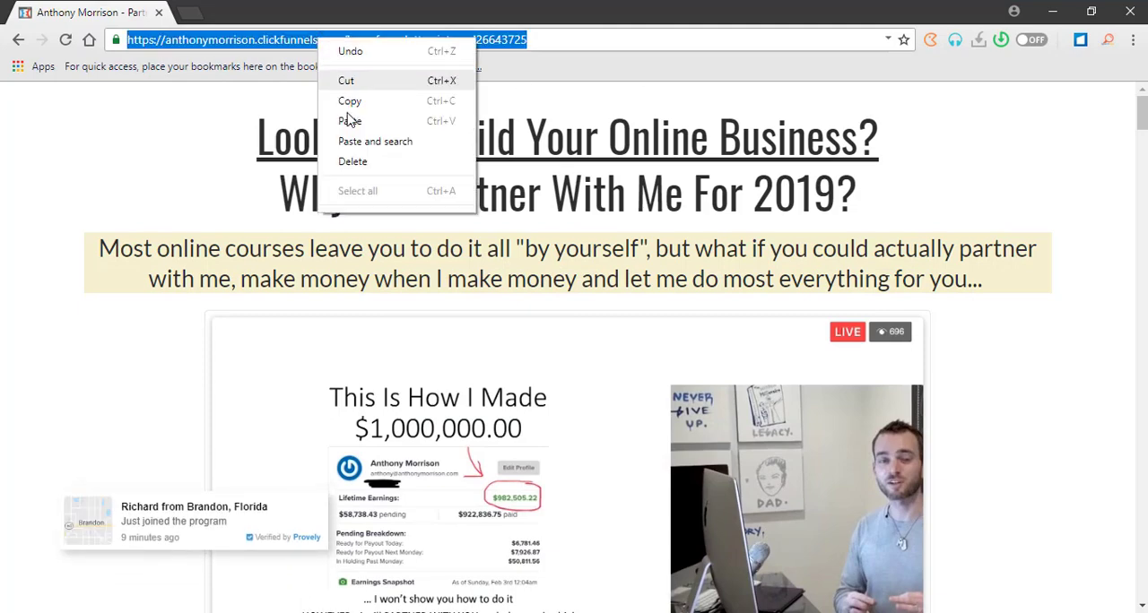
pyautogui.click(350, 101)
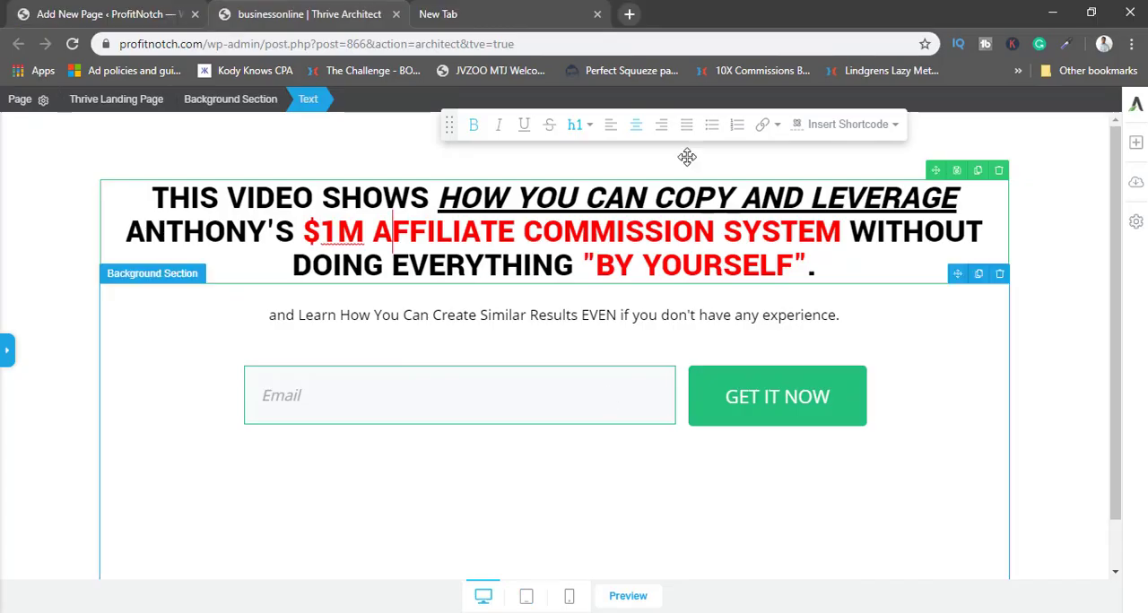
pyautogui.click(513, 19)
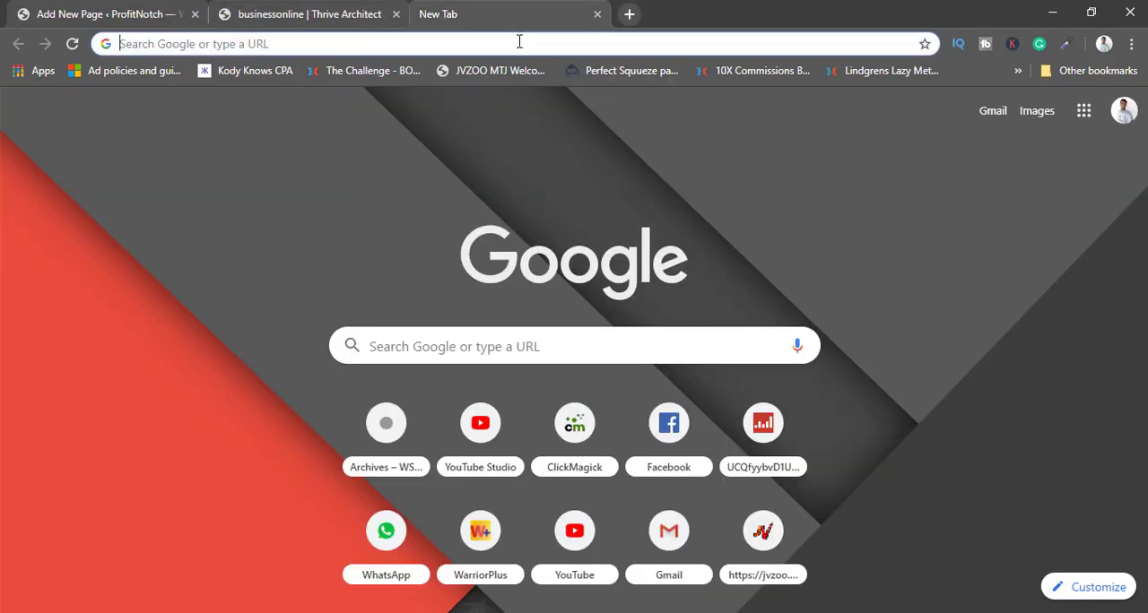
pyautogui.rightClick(519, 41)
pyautogui.click(558, 167)
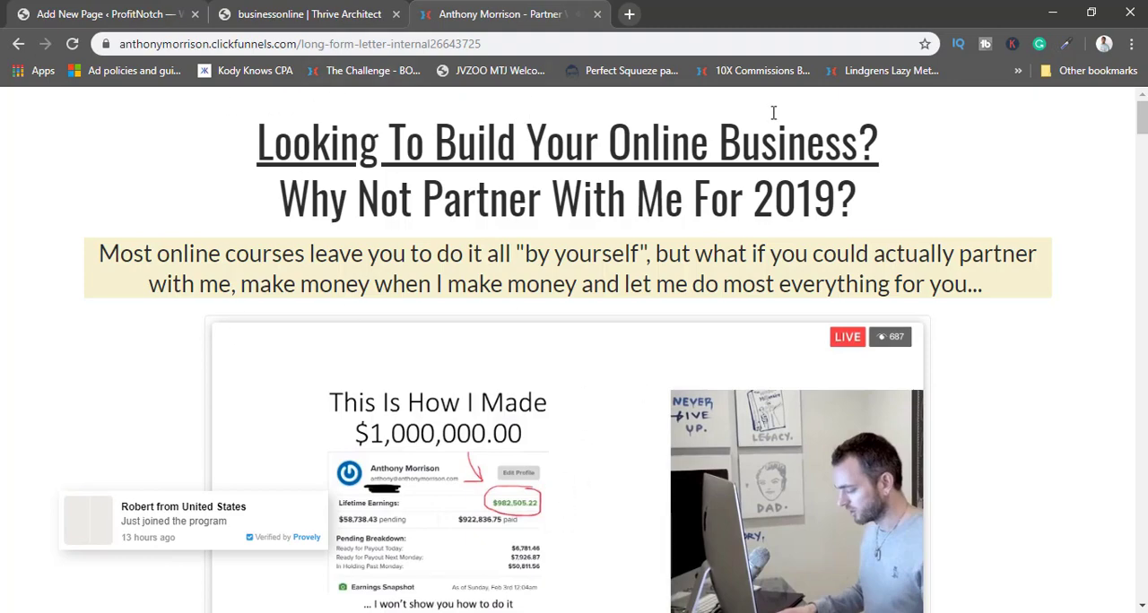
pyautogui.scroll(-4, 762, 153)
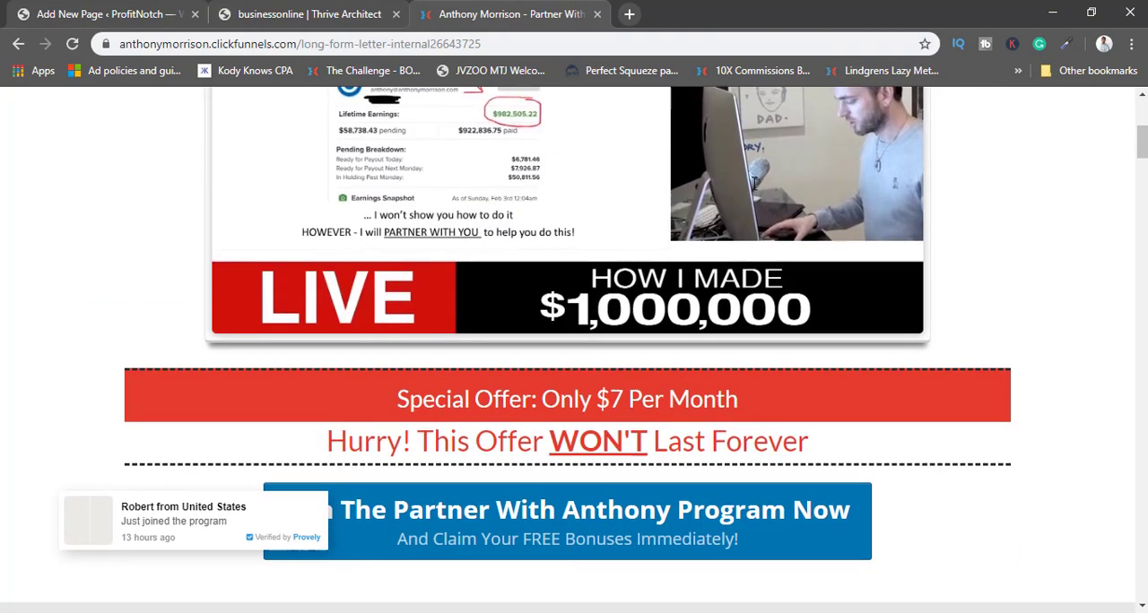
pyautogui.scroll(-5, 758, 175)
pyautogui.scroll(6, 807, 170)
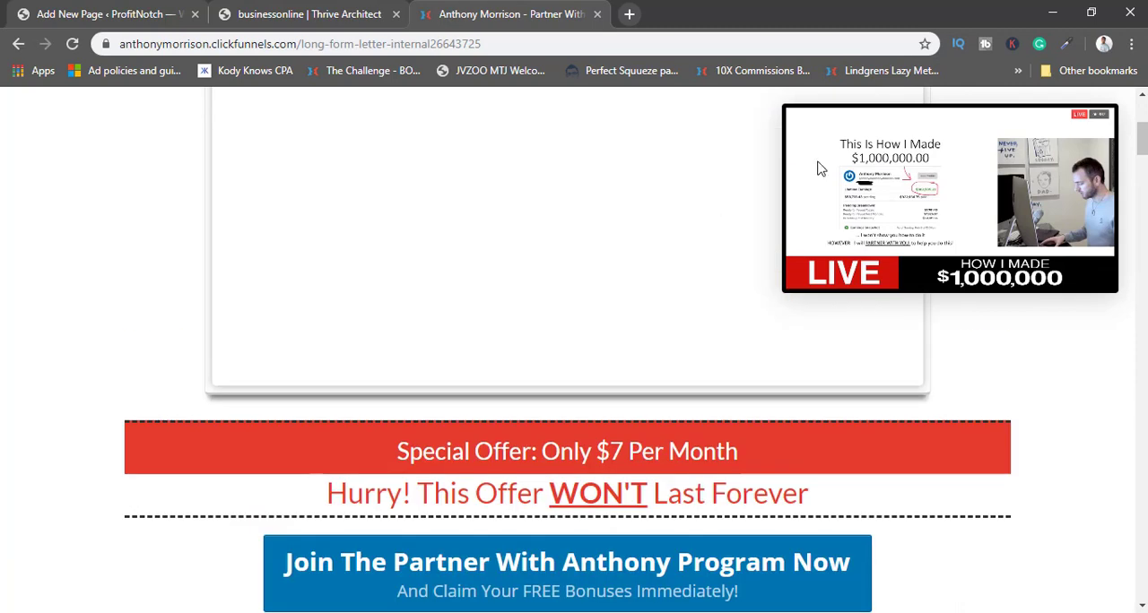
pyautogui.click(1066, 49)
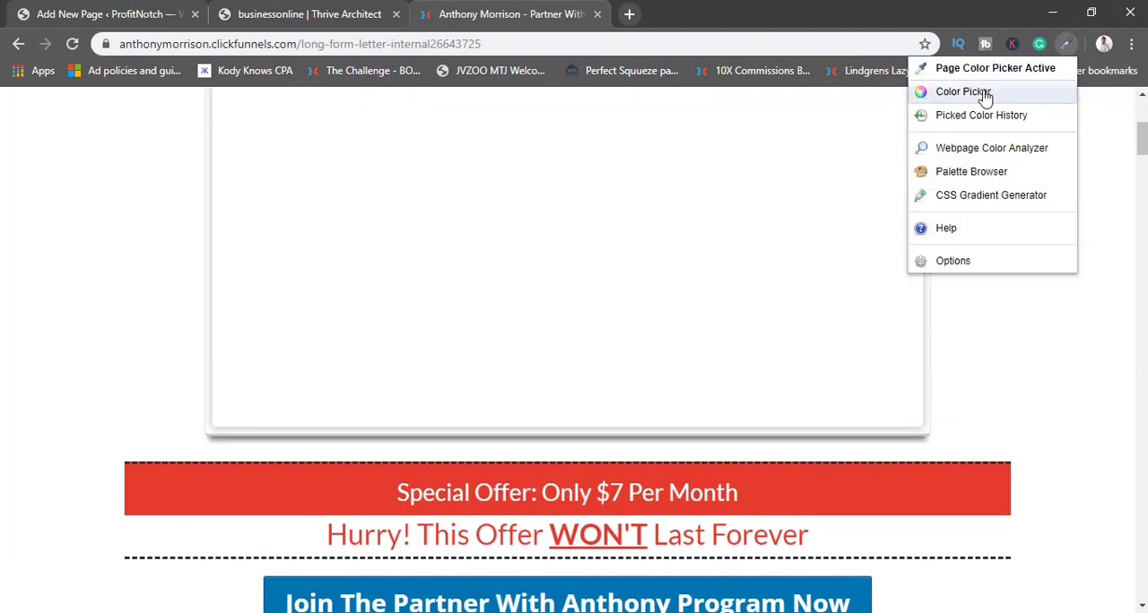
pyautogui.click(984, 93)
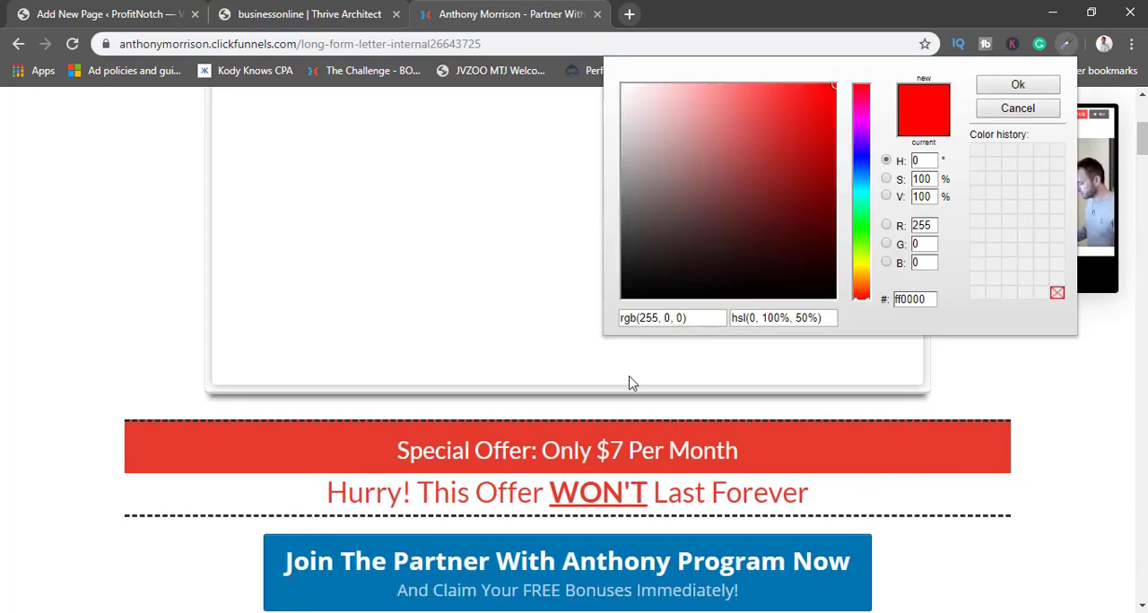
pyautogui.scroll(-3, 515, 368)
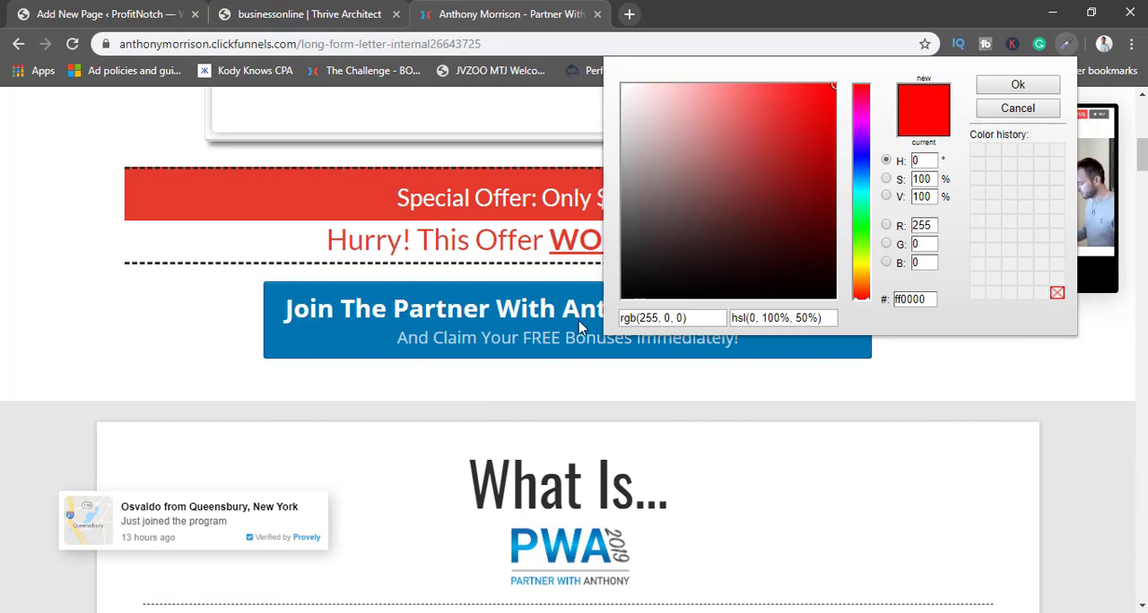
pyautogui.click(316, 346)
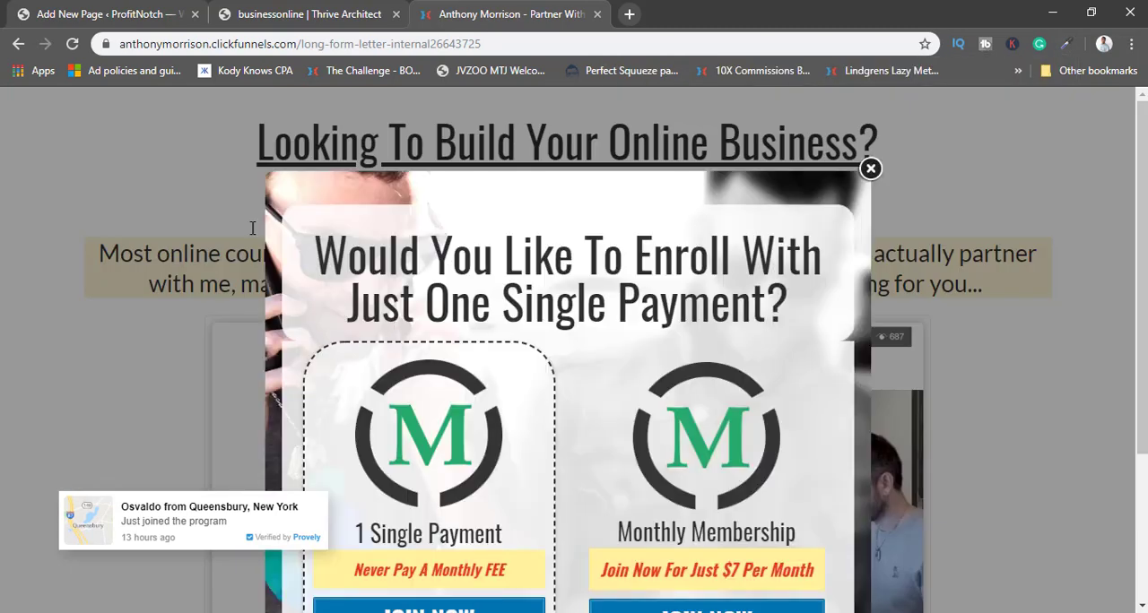
pyautogui.click(870, 168)
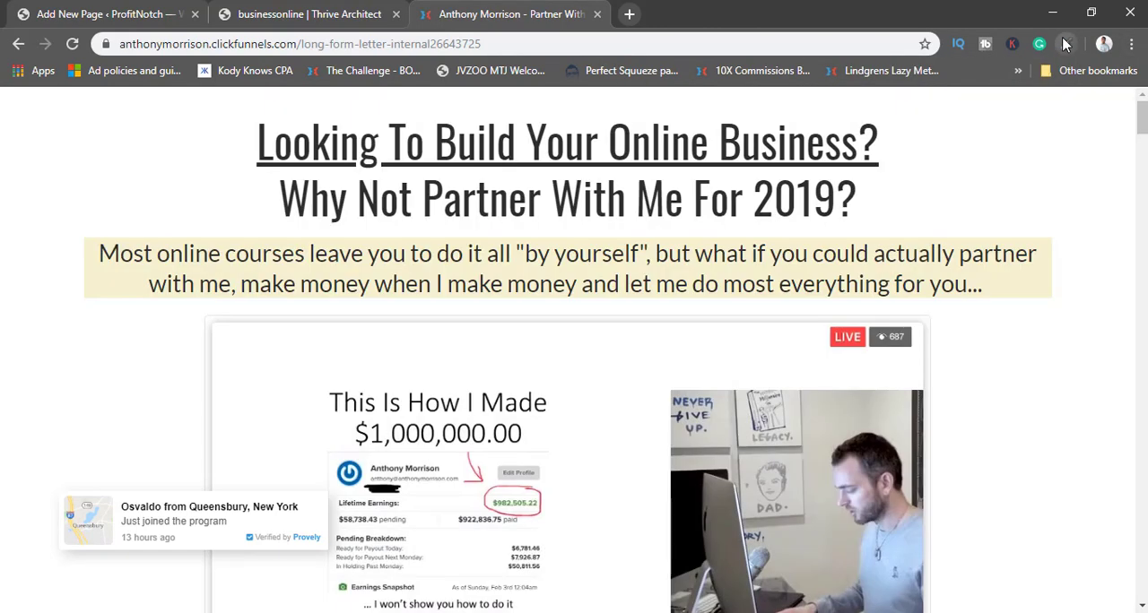
# Sample the blue background of the "Join The Partner With Anthony Program Now" button with ColorZilla's page color picker, copying #1D85BB.
pyautogui.click(1065, 44)
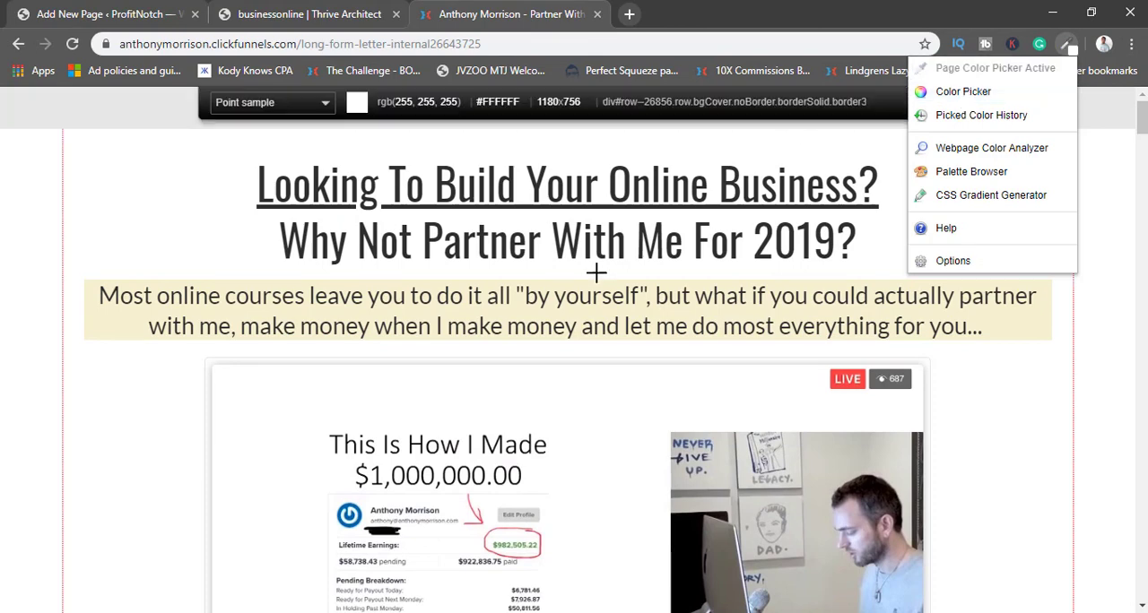
pyautogui.scroll(-5, 615, 269)
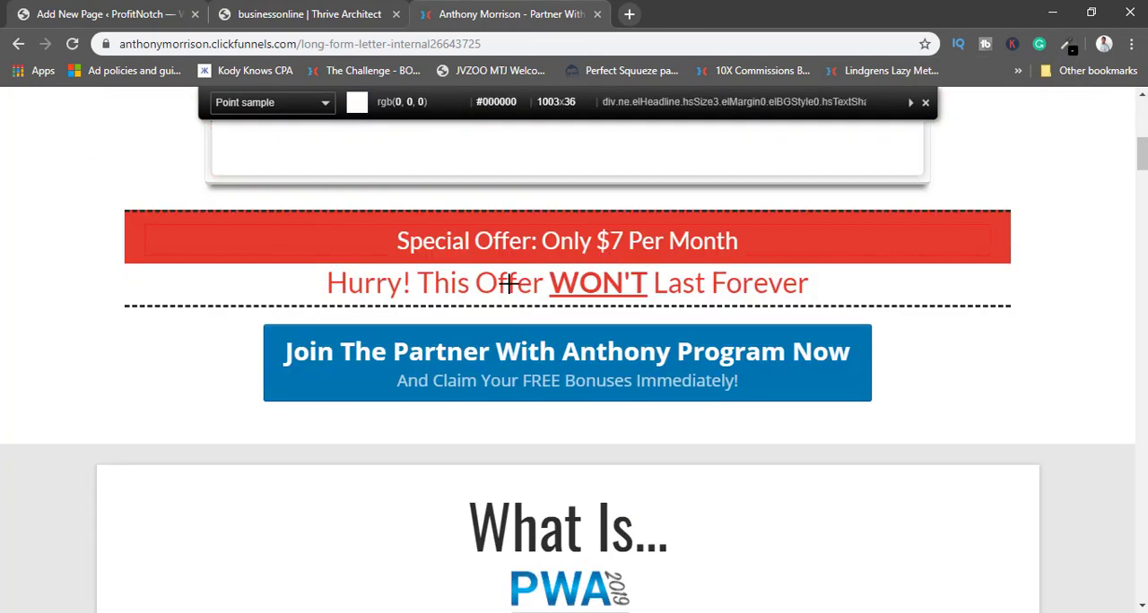
pyautogui.click(313, 379)
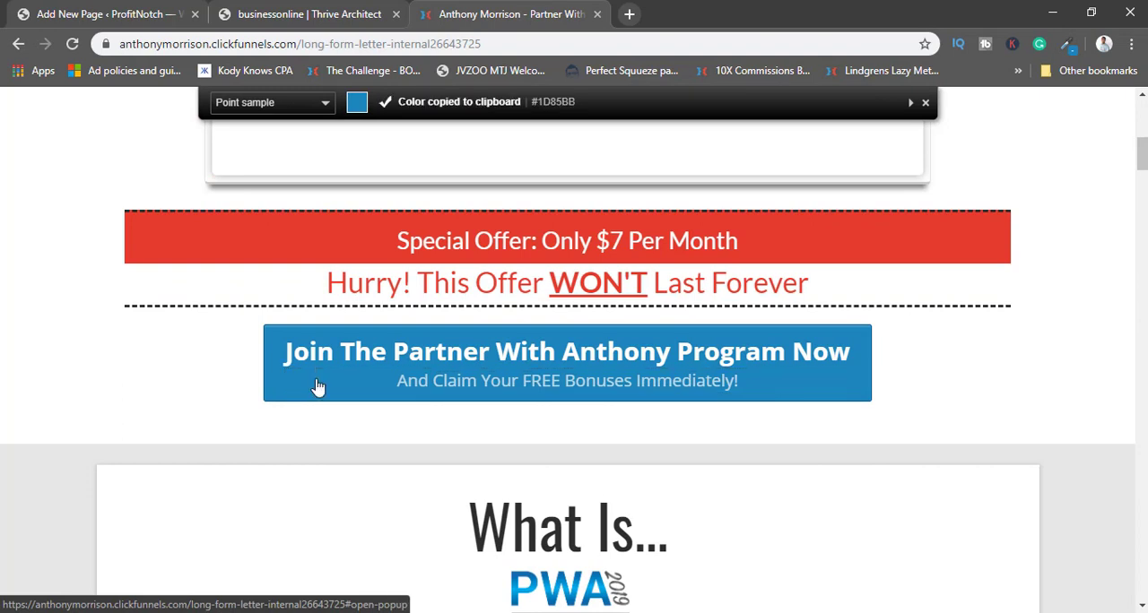
pyautogui.scroll(-1, 439, 110)
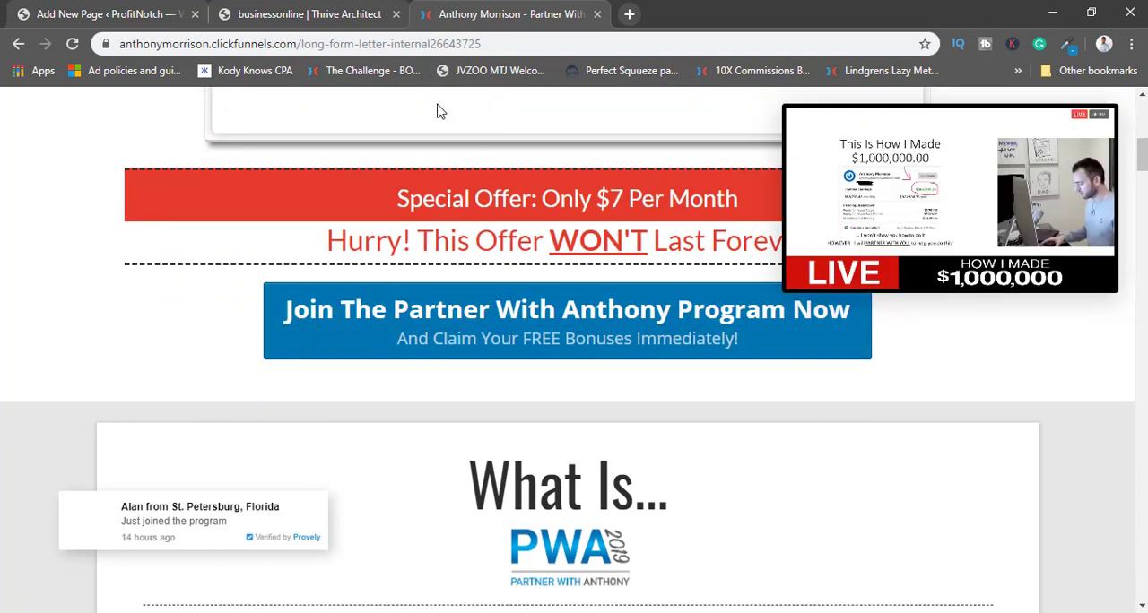
# Return to the Thrive Architect page and color the headline's "$1M AFFILIATE COMMISSION SYSTEM" with the copied blue #1d85bb.
pyautogui.click(254, 11)
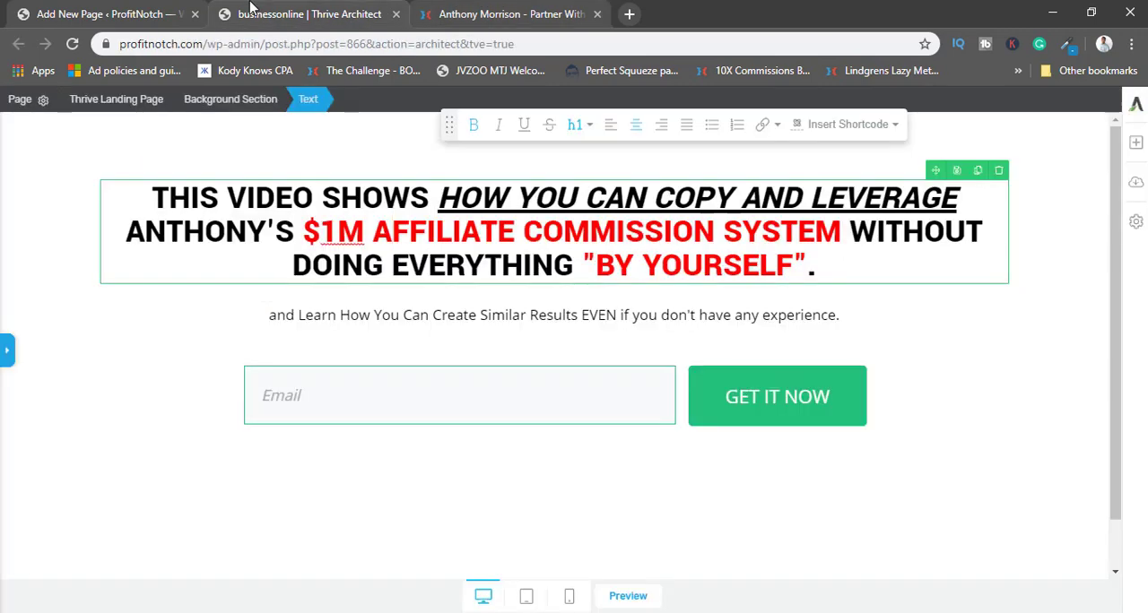
pyautogui.click(95, 11)
pyautogui.click(295, 14)
pyautogui.moveTo(845, 233); pyautogui.dragTo(306, 226)
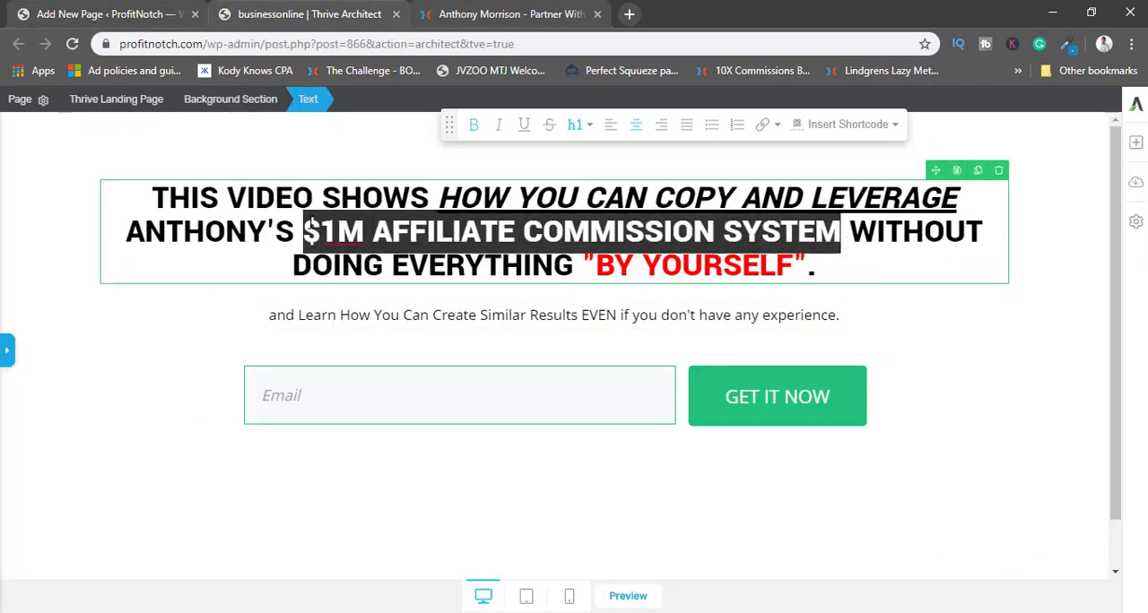
pyautogui.click(7, 351)
pyautogui.click(70, 146)
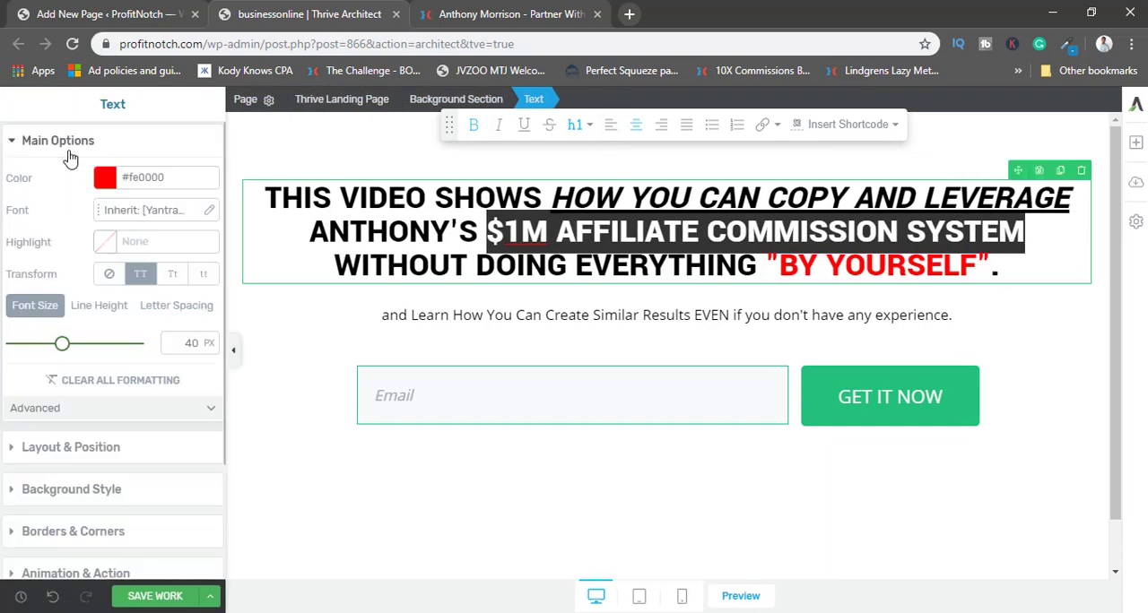
pyautogui.click(105, 178)
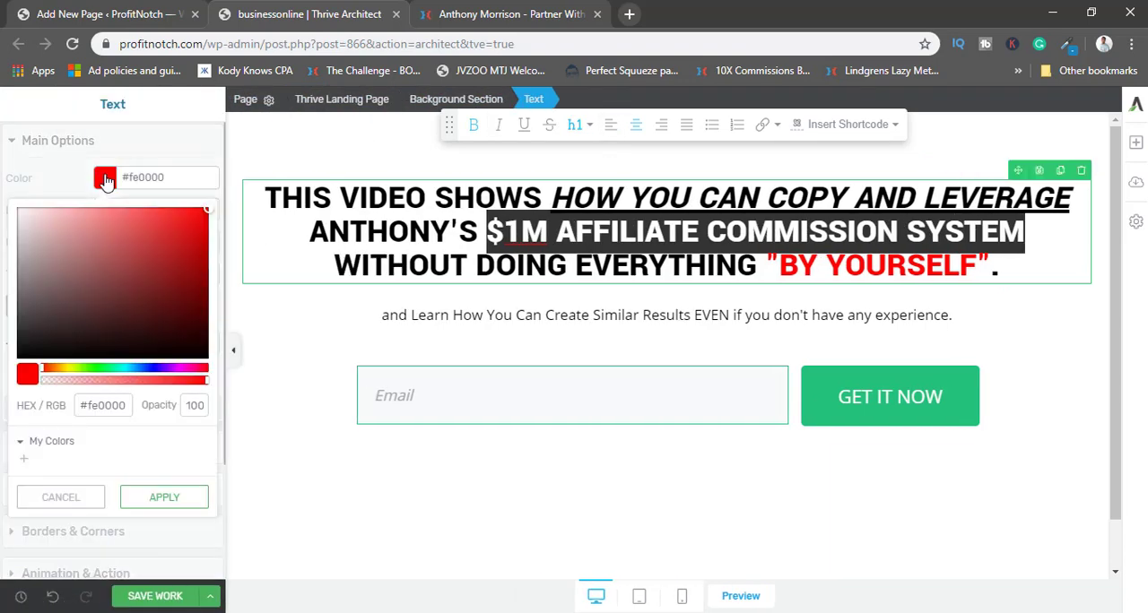
pyautogui.tripleClick(112, 405)
pyautogui.hotkey('ctrl', 'v')
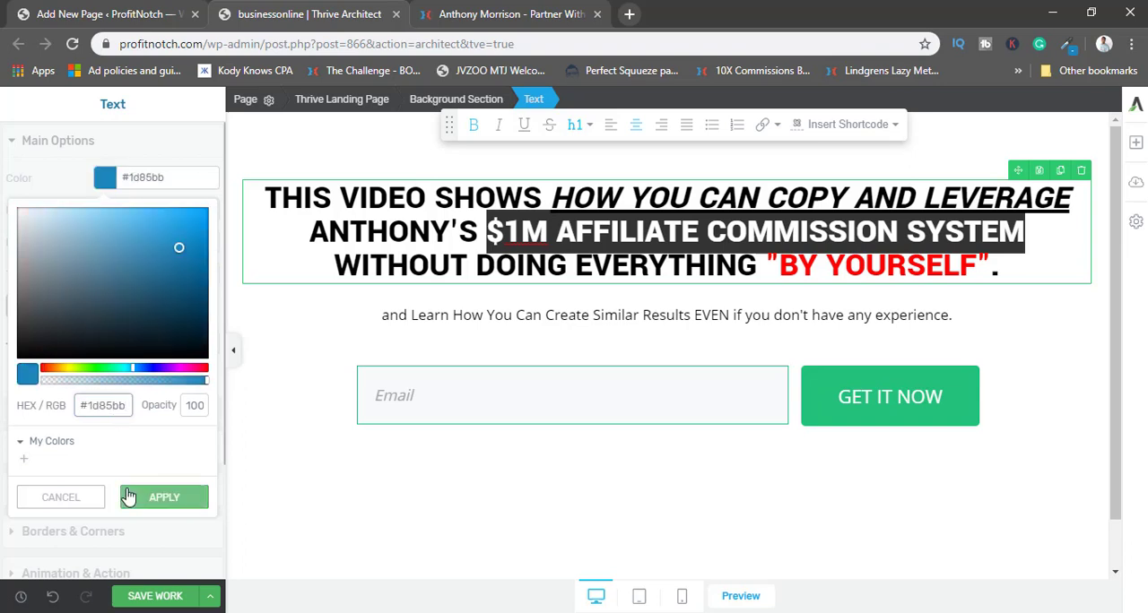
pyautogui.click(157, 499)
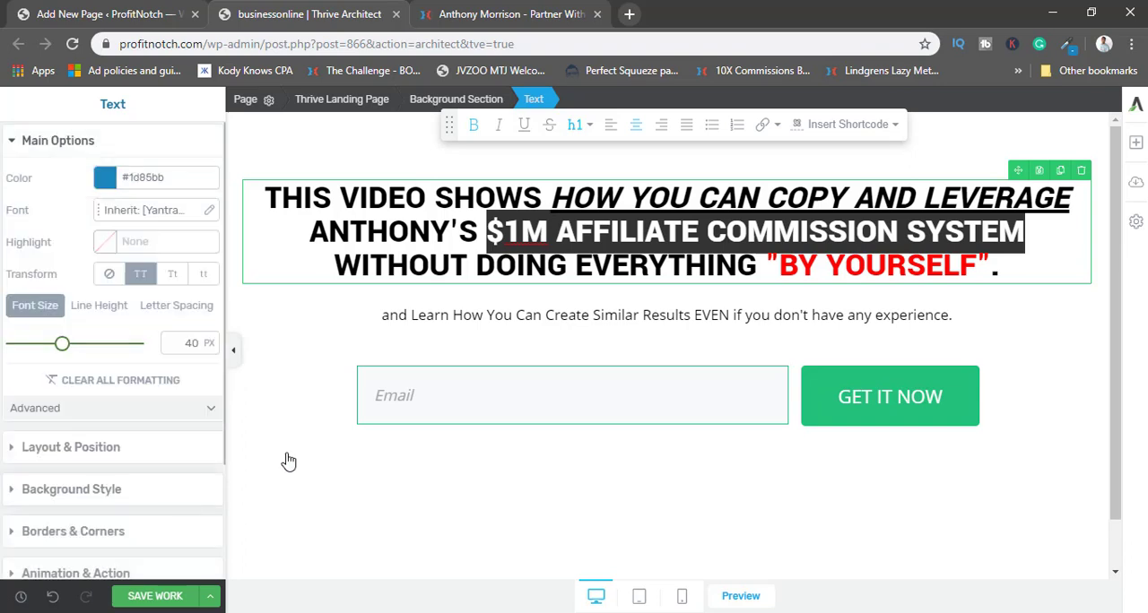
pyautogui.click(471, 269)
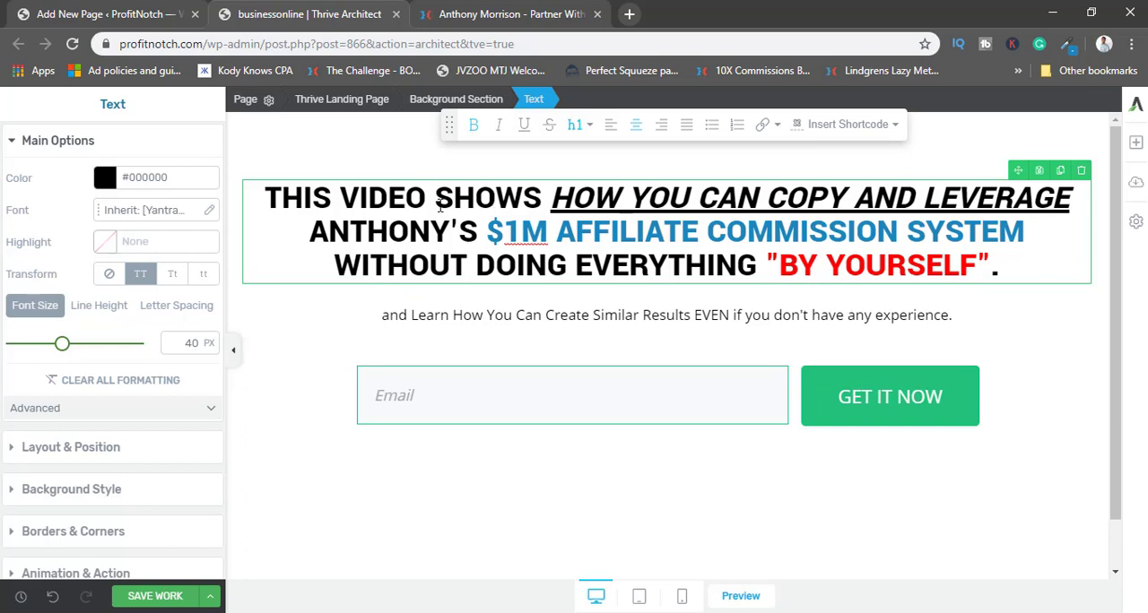
# Color "$1M AFFILIATE COMMISSION SYSTEM" in the headline pure red, #ff0000.
pyautogui.moveTo(512, 231); pyautogui.dragTo(1040, 237)
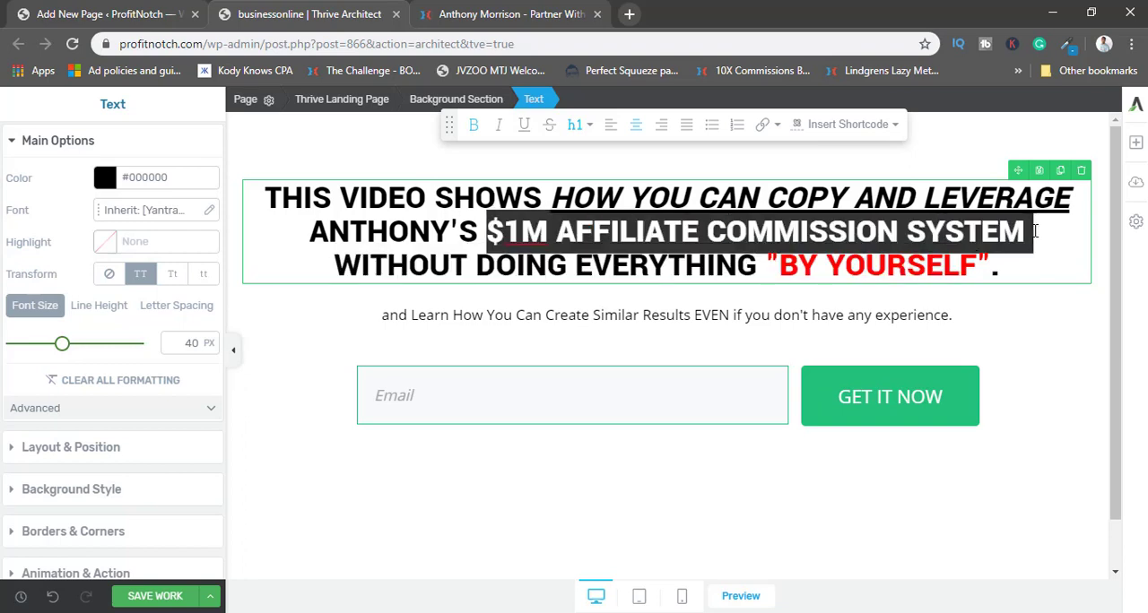
pyautogui.click(105, 177)
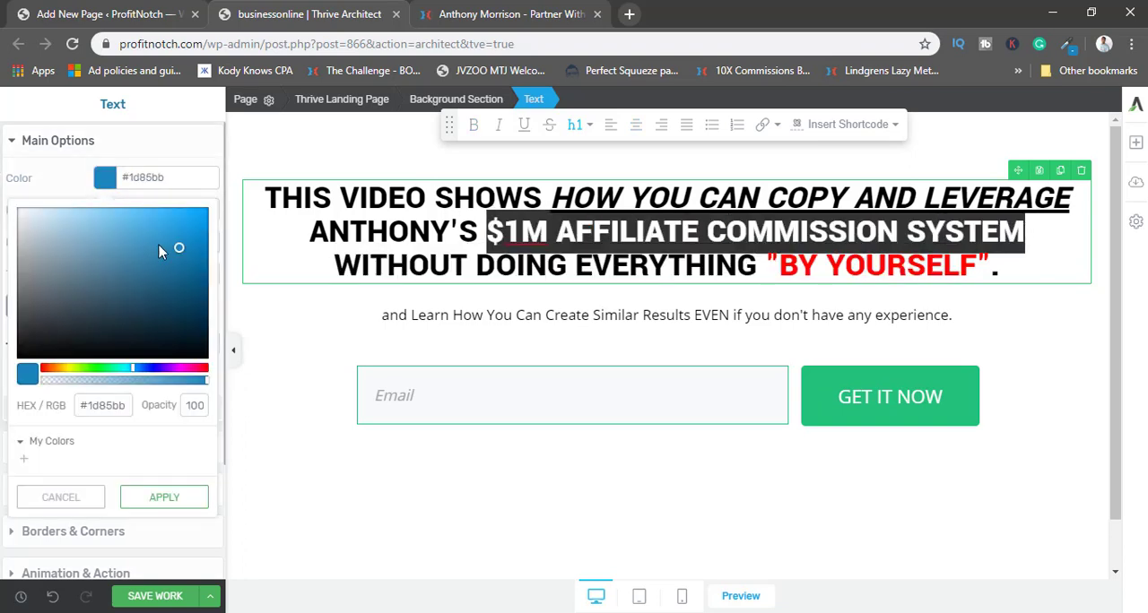
pyautogui.moveTo(103, 378); pyautogui.dragTo(41, 373)
pyautogui.click(203, 215)
pyautogui.moveTo(203, 215); pyautogui.dragTo(224, 206)
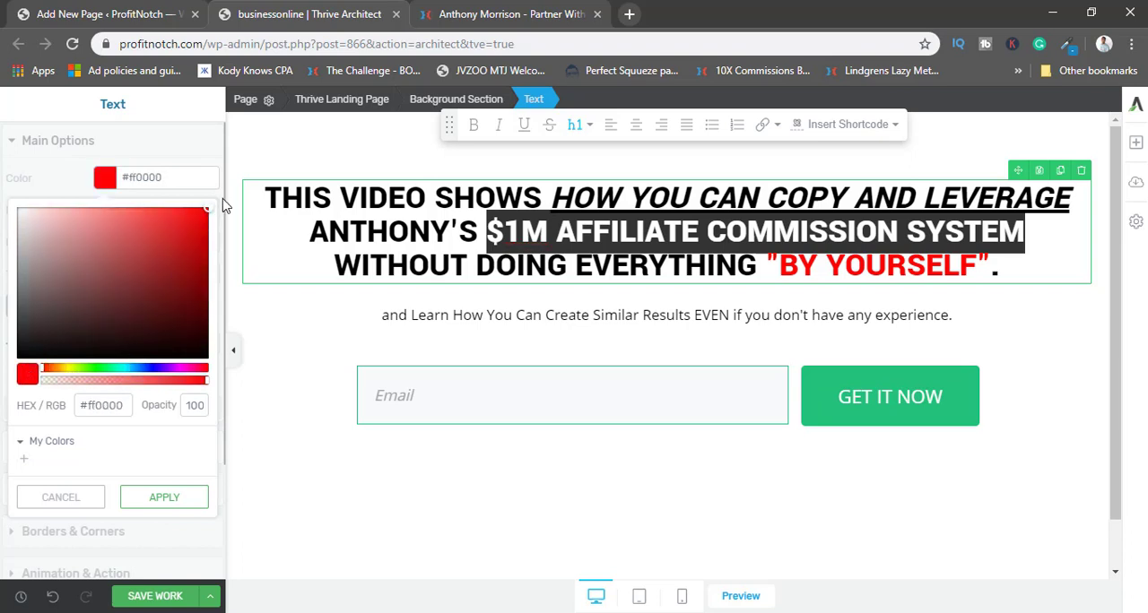
pyautogui.click(179, 499)
pyautogui.click(715, 265)
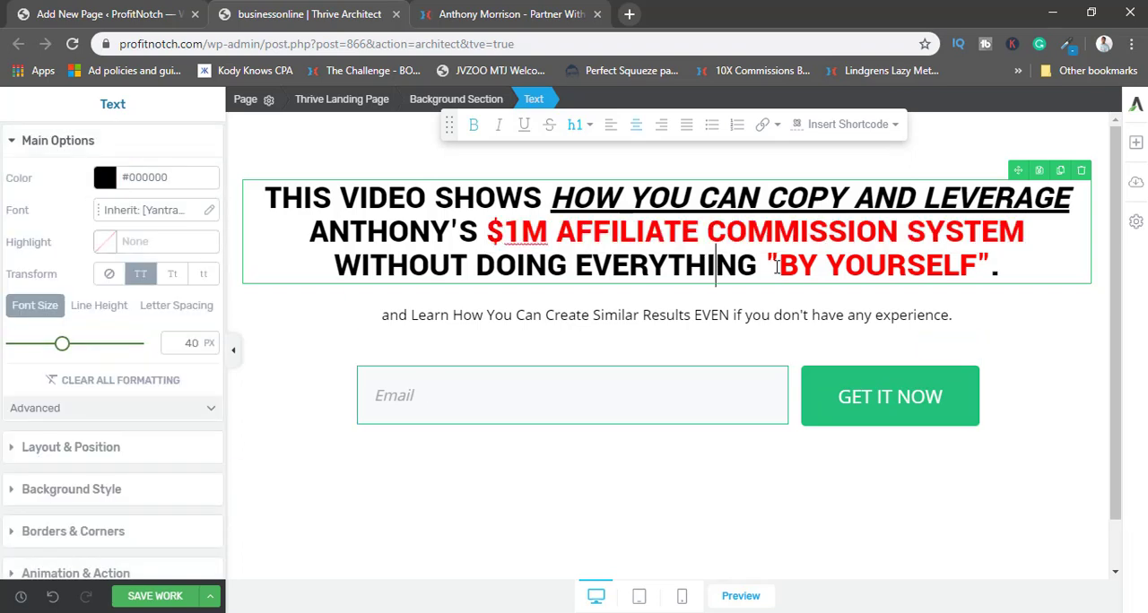
# Color the quoted "BY YOURSELF" in the headline, including both quotation marks, with the copied blue #1d85bb.
pyautogui.moveTo(766, 265); pyautogui.dragTo(990, 265)
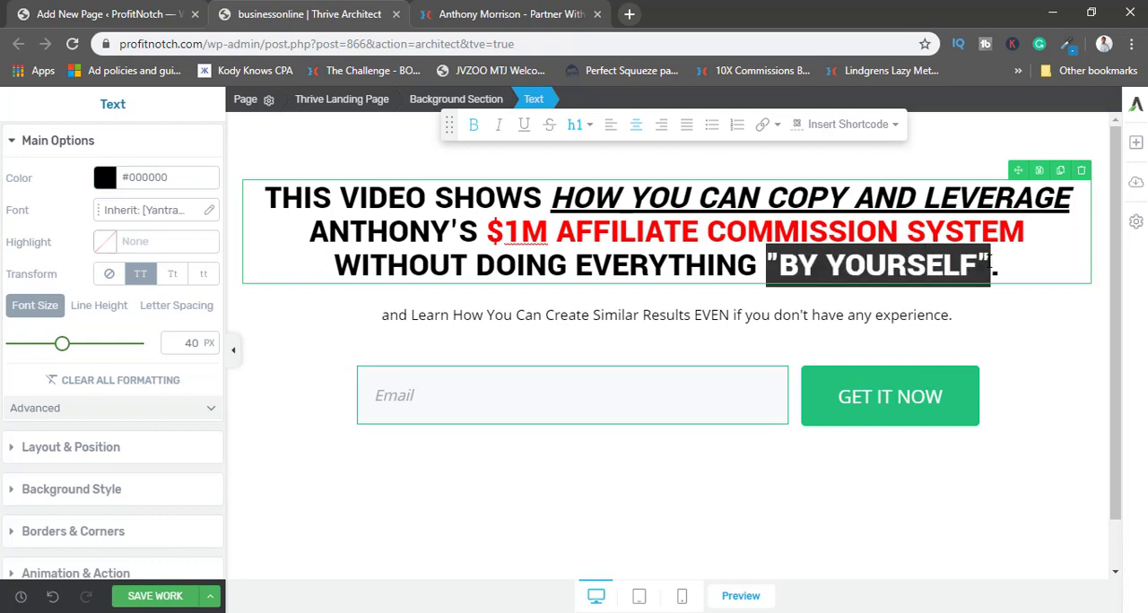
pyautogui.click(104, 178)
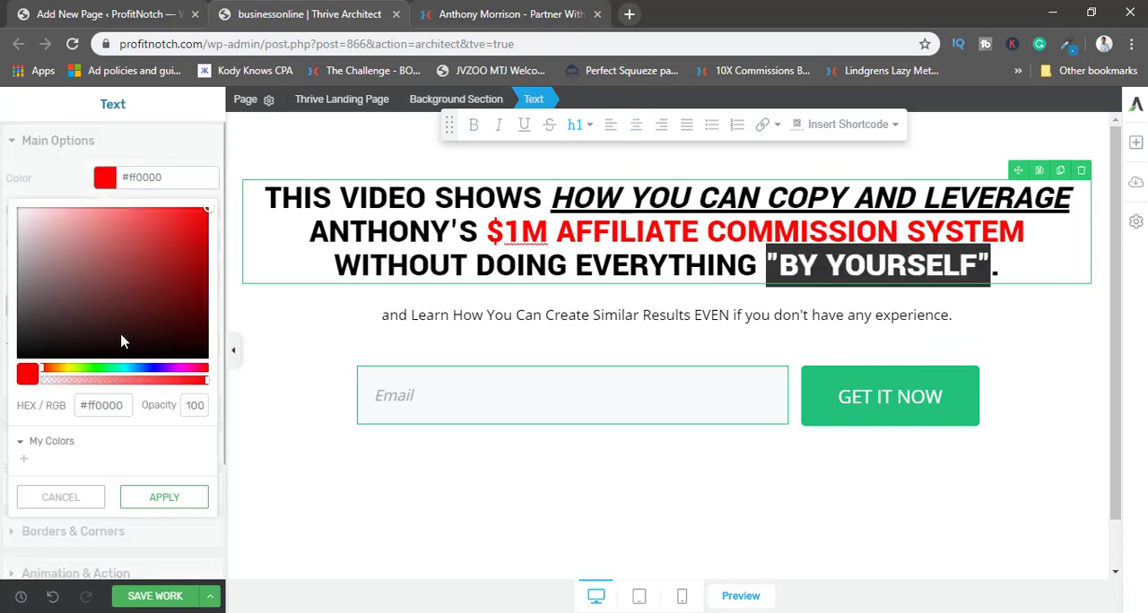
pyautogui.click(107, 405)
pyautogui.hotkey('ctrl', 'v')
pyautogui.click(164, 497)
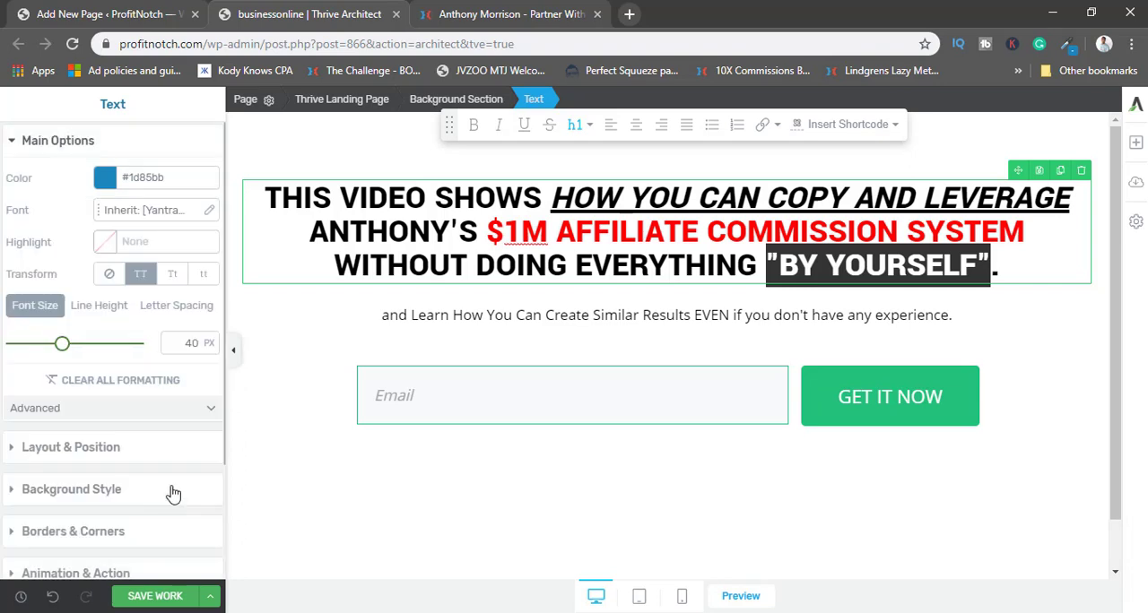
pyautogui.click(436, 315)
pyautogui.click(575, 232)
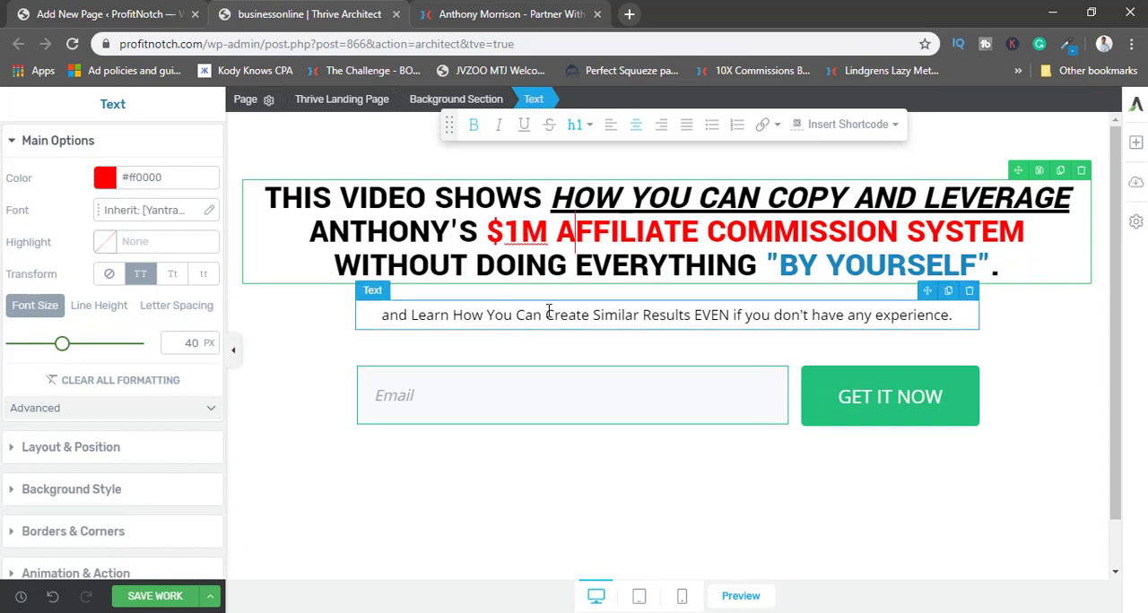
# Add "..." at the start of the subheadline and make its word "EVEN" bold.
pyautogui.click(439, 315)
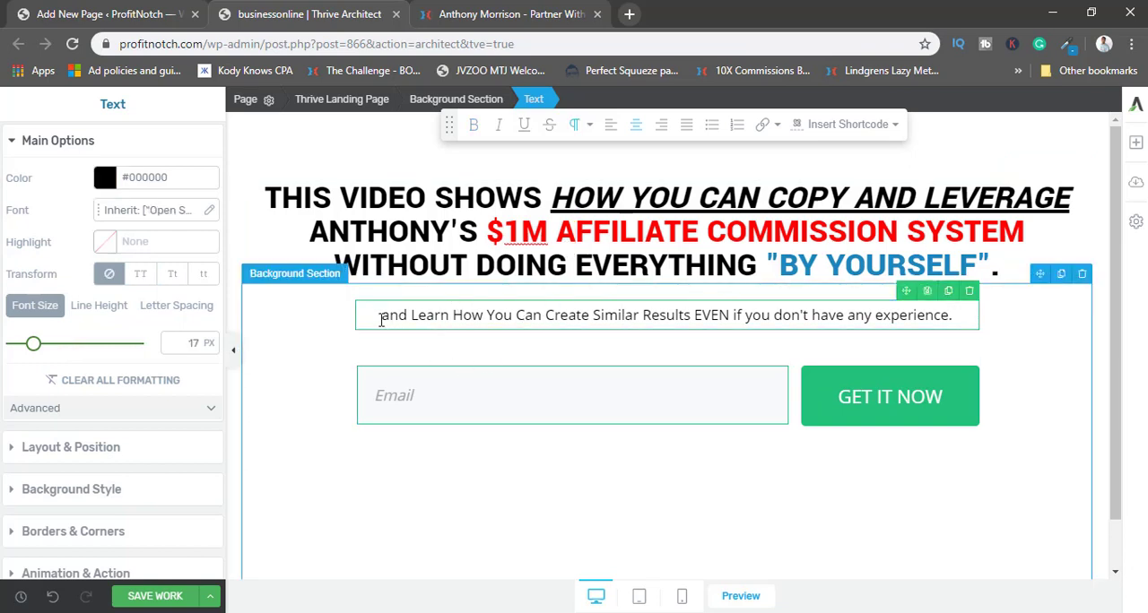
pyautogui.write('...')
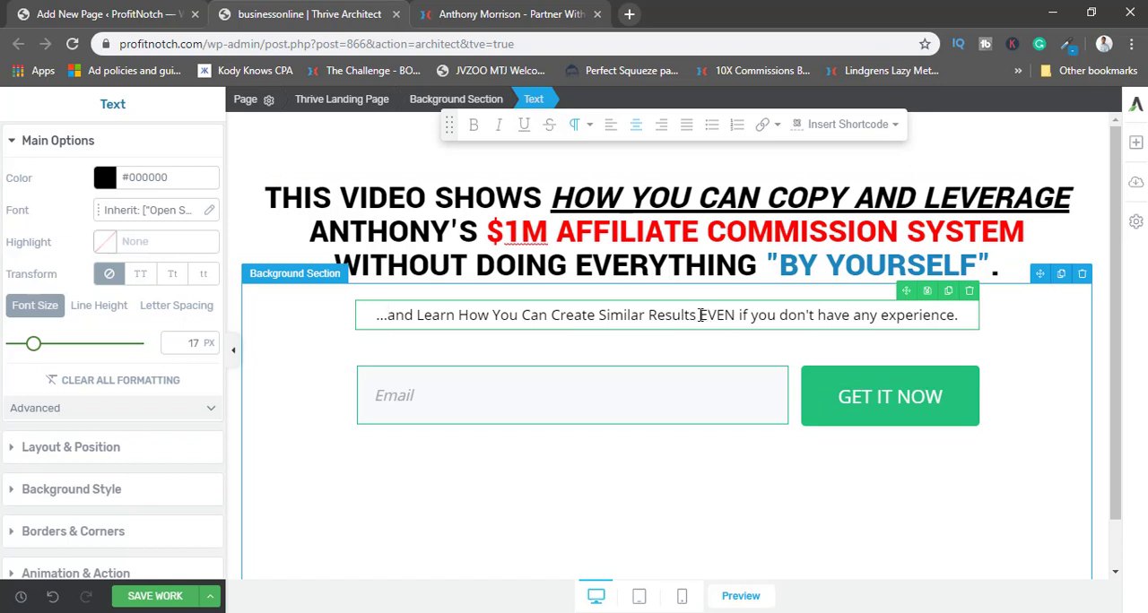
pyautogui.moveTo(701, 315); pyautogui.dragTo(743, 314)
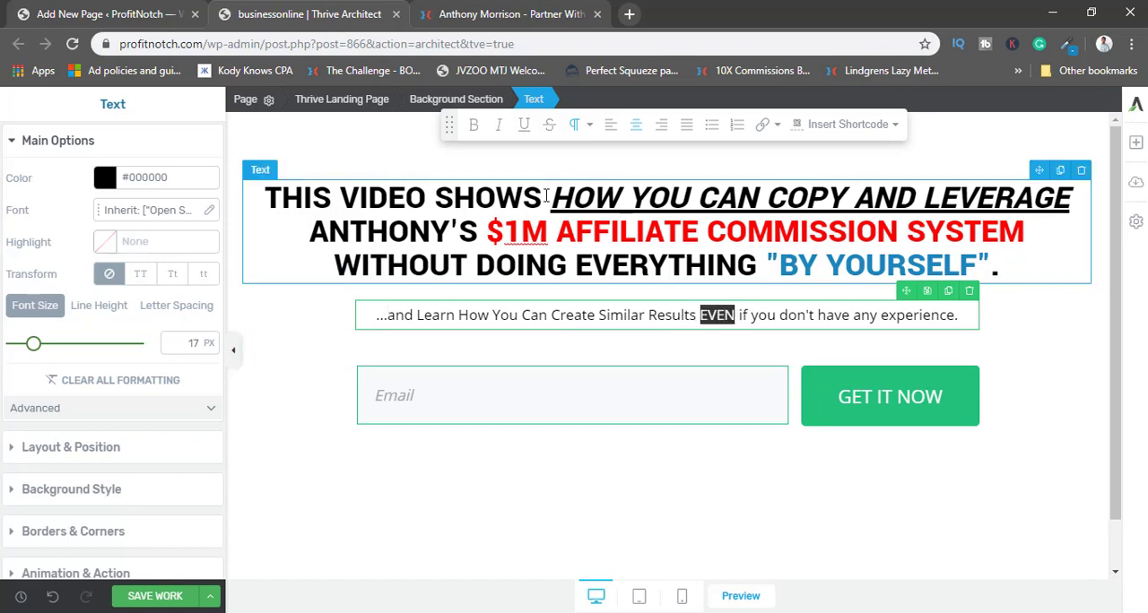
pyautogui.click(473, 124)
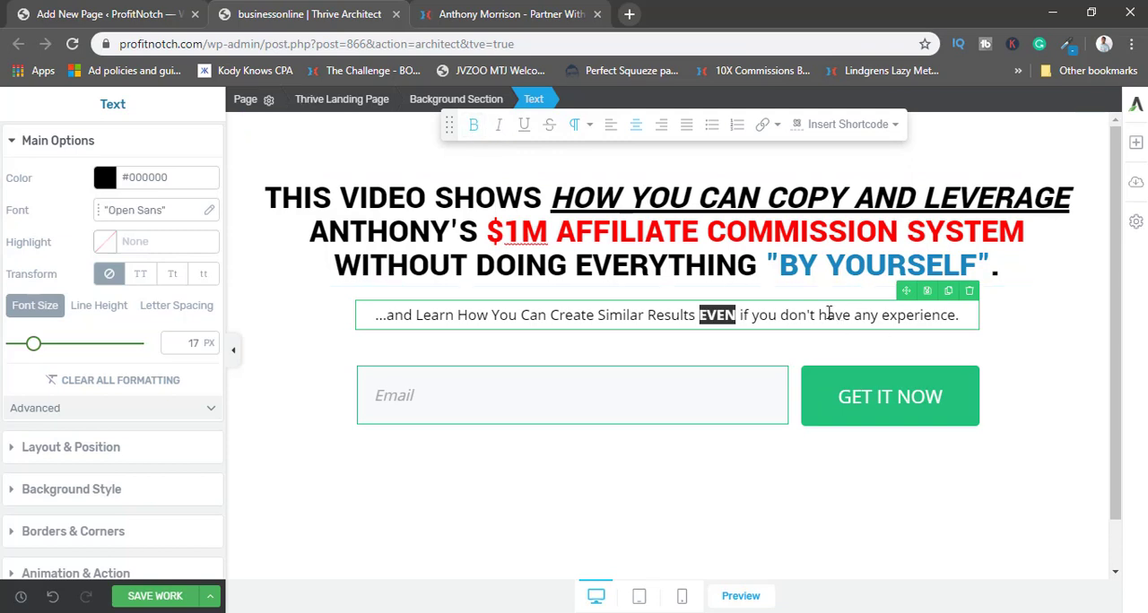
# Italicize the words "any experience" at the end of the subheadline.
pyautogui.moveTo(855, 315); pyautogui.dragTo(949, 313)
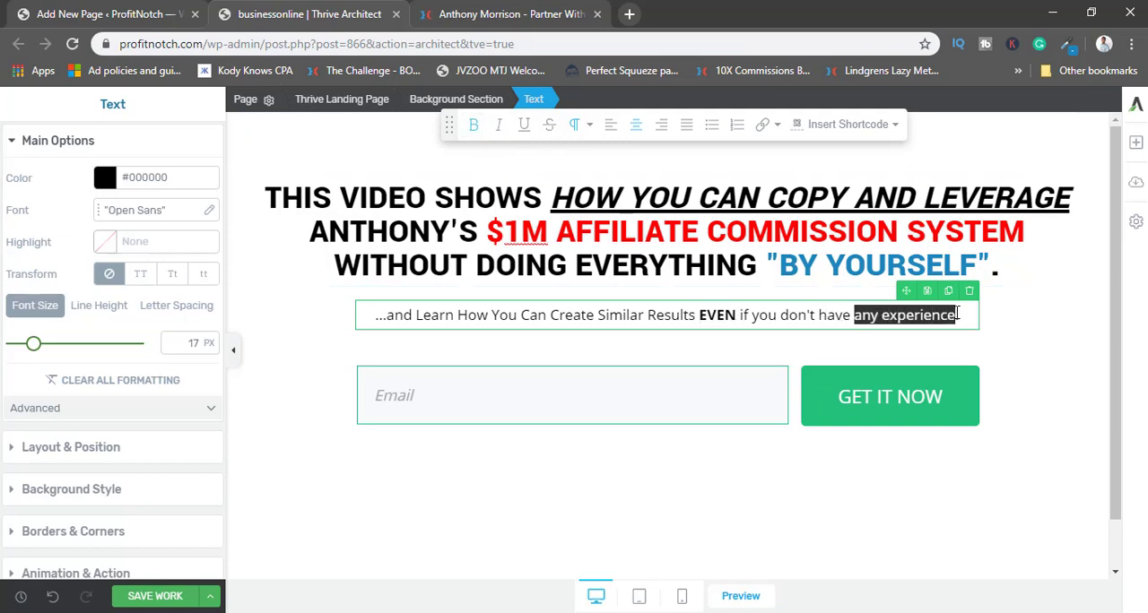
pyautogui.click(498, 124)
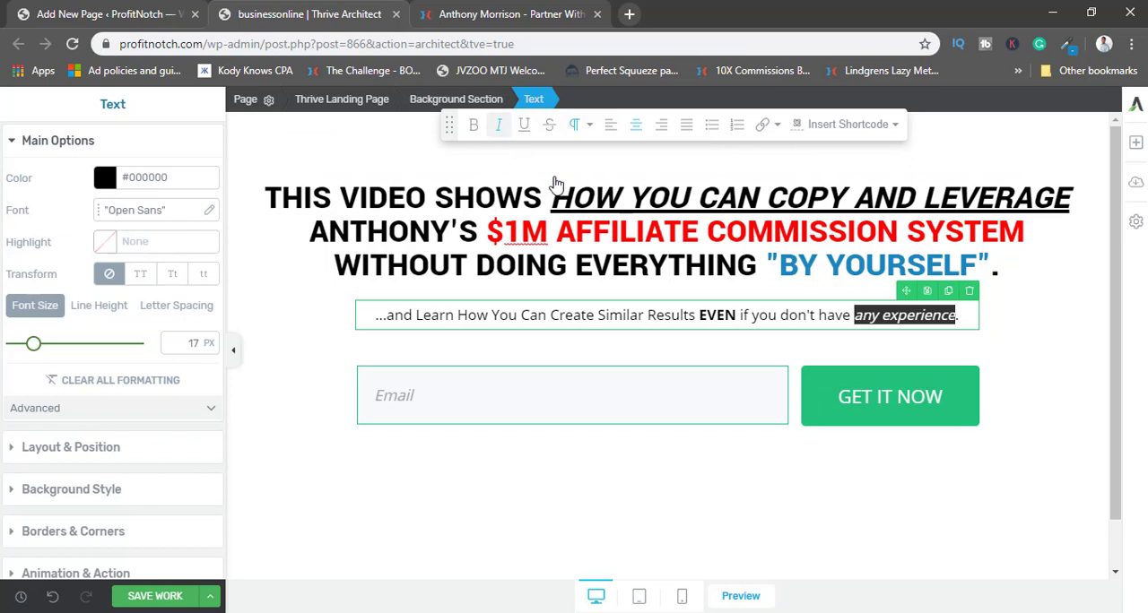
pyautogui.click(769, 315)
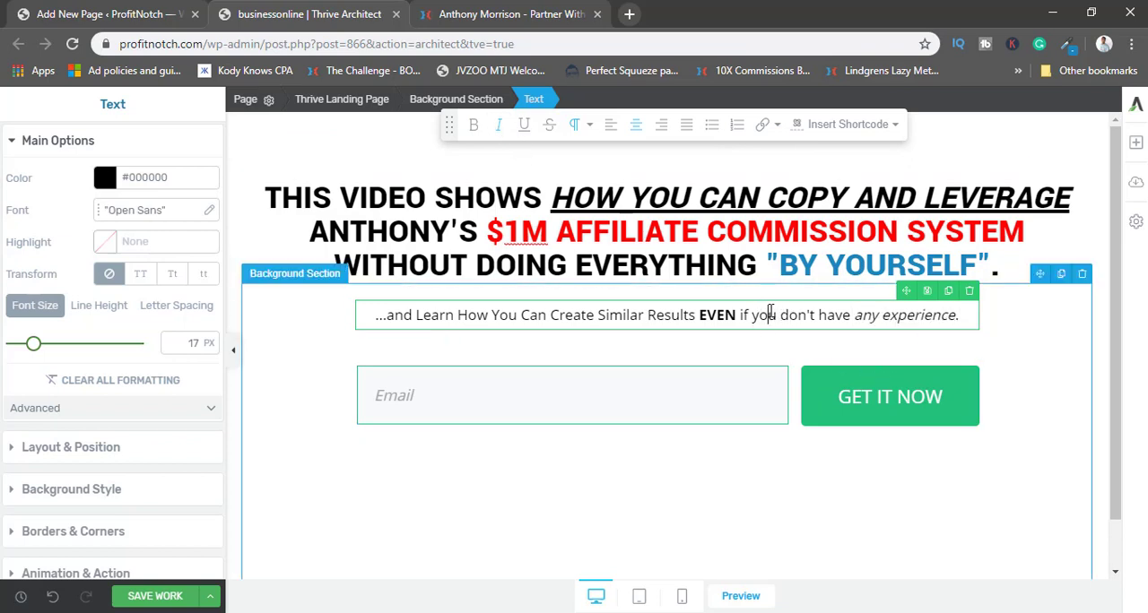
pyautogui.click(966, 316)
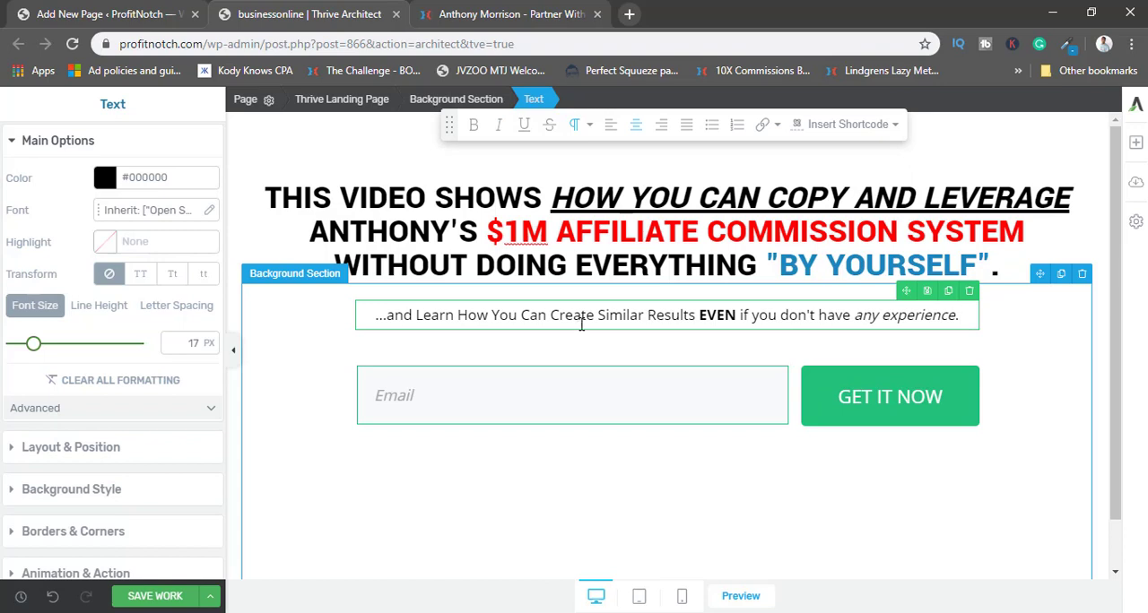
# Try to place an Image element above the headline, then collapse the text options to widen the canvas.
pyautogui.scroll(-2, 607, 319)
pyautogui.scroll(2, 608, 319)
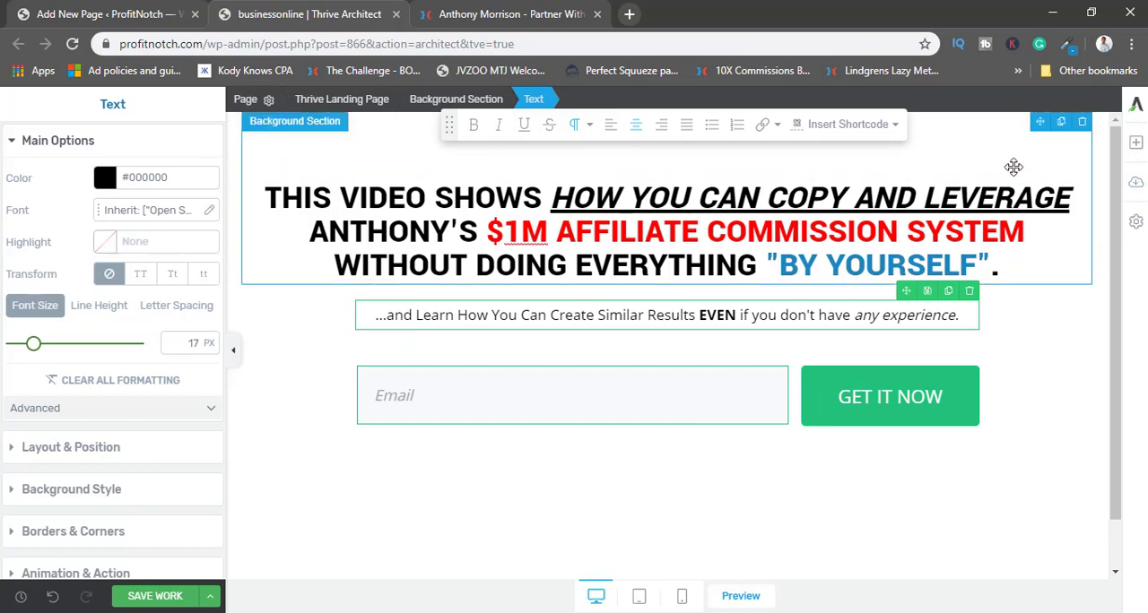
pyautogui.click(1136, 145)
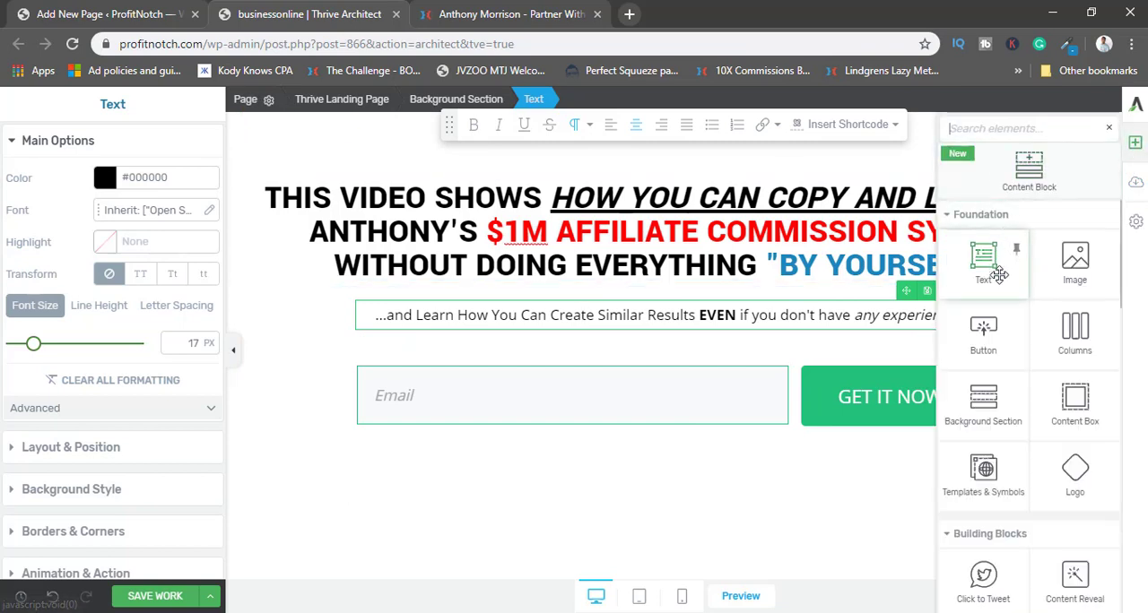
pyautogui.moveTo(1075, 260); pyautogui.dragTo(673, 136)
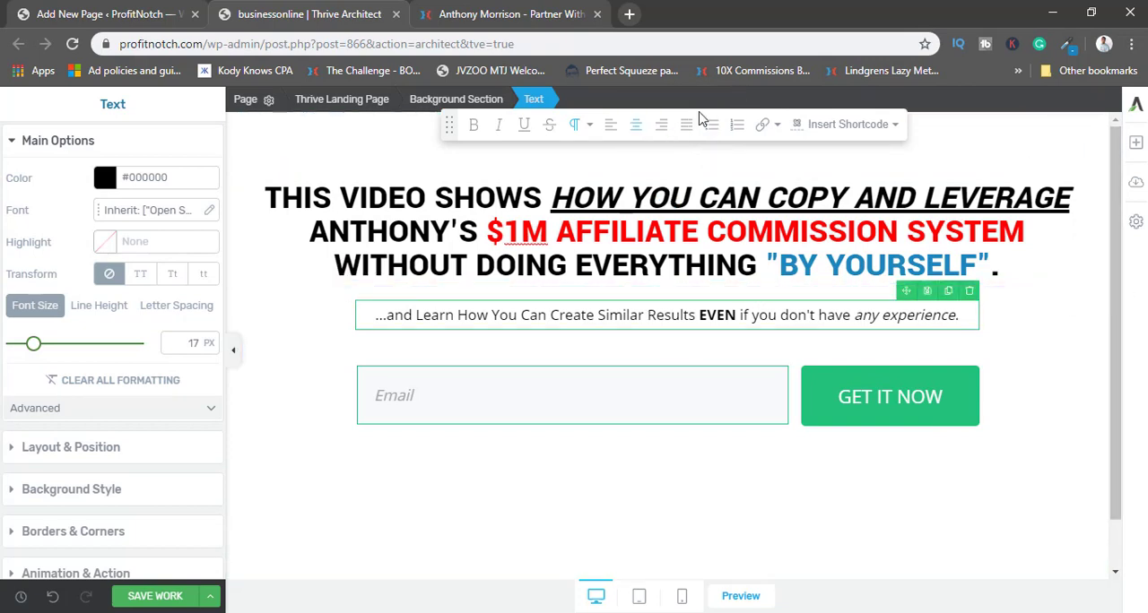
pyautogui.click(232, 351)
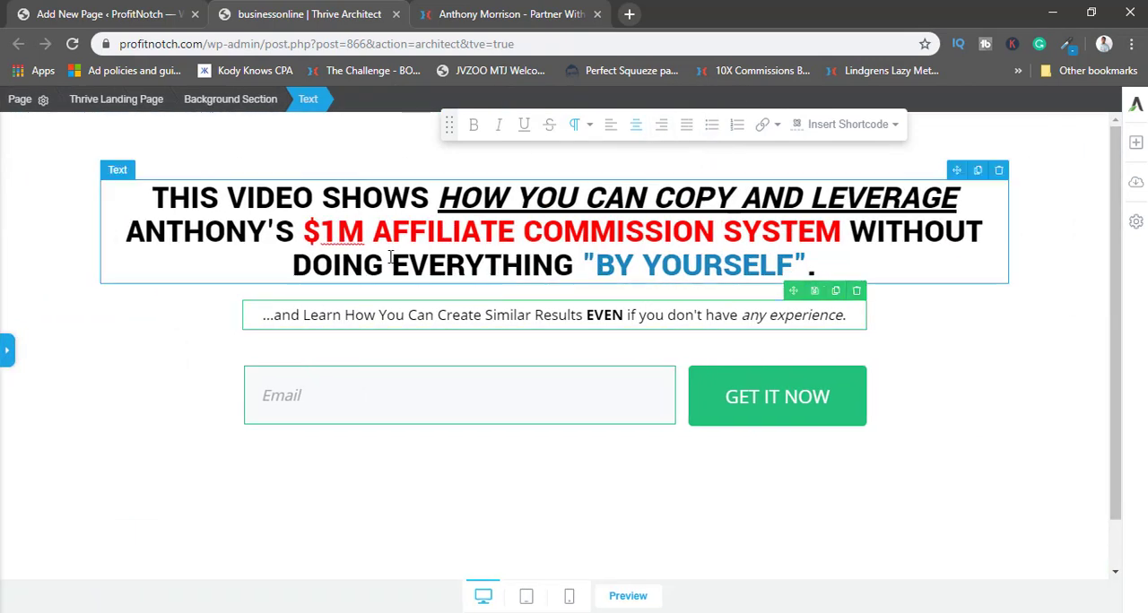
# Place an Image element above the headline in the background section.
pyautogui.click(517, 159)
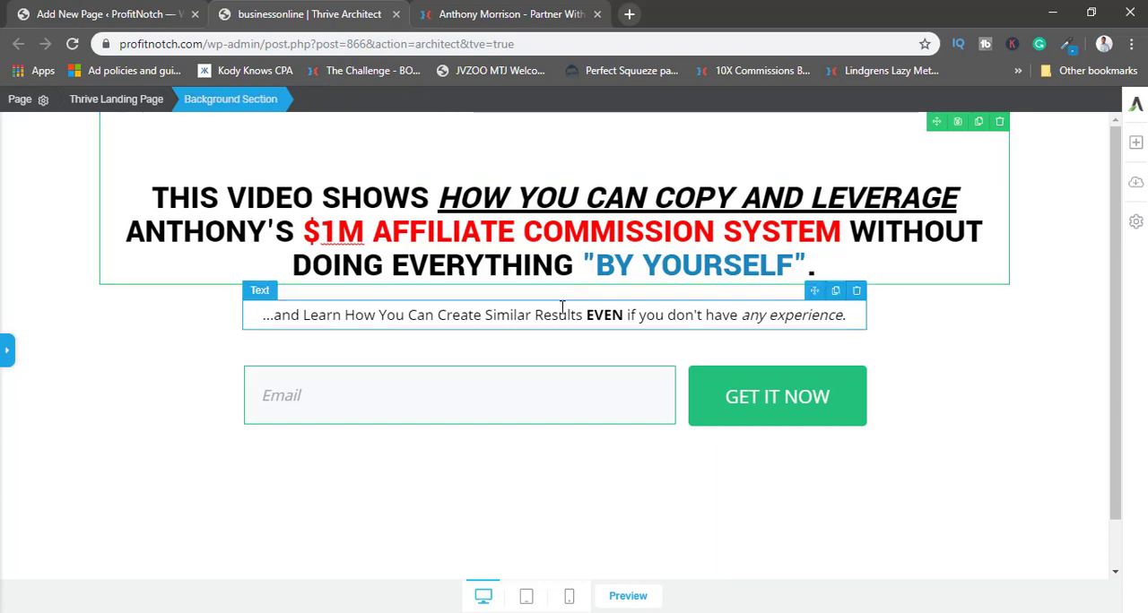
pyautogui.click(1135, 146)
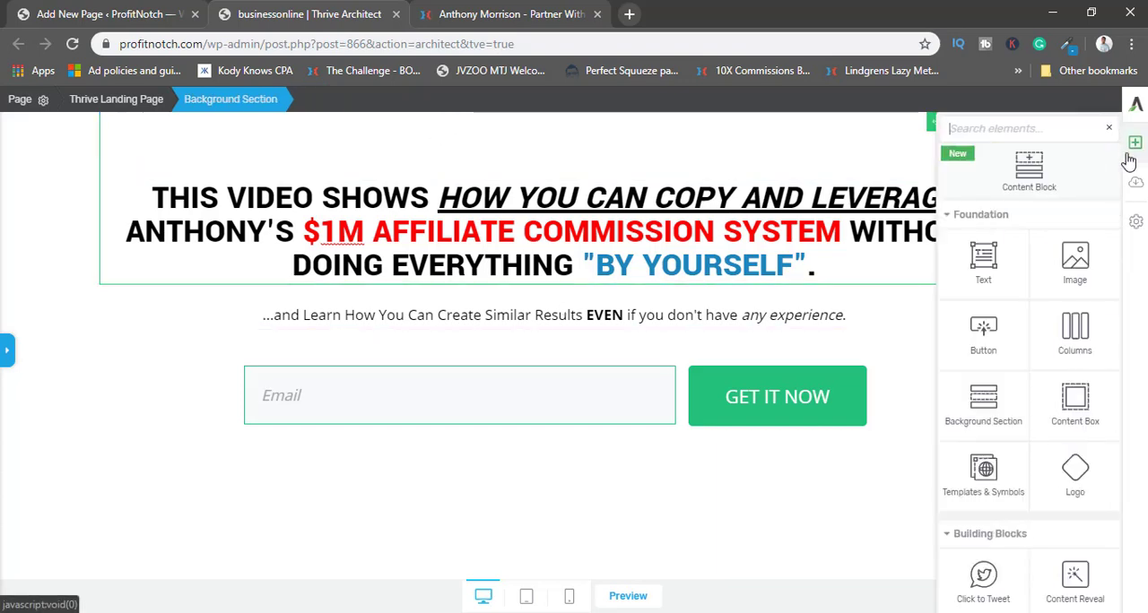
pyautogui.moveTo(1076, 257); pyautogui.dragTo(687, 141)
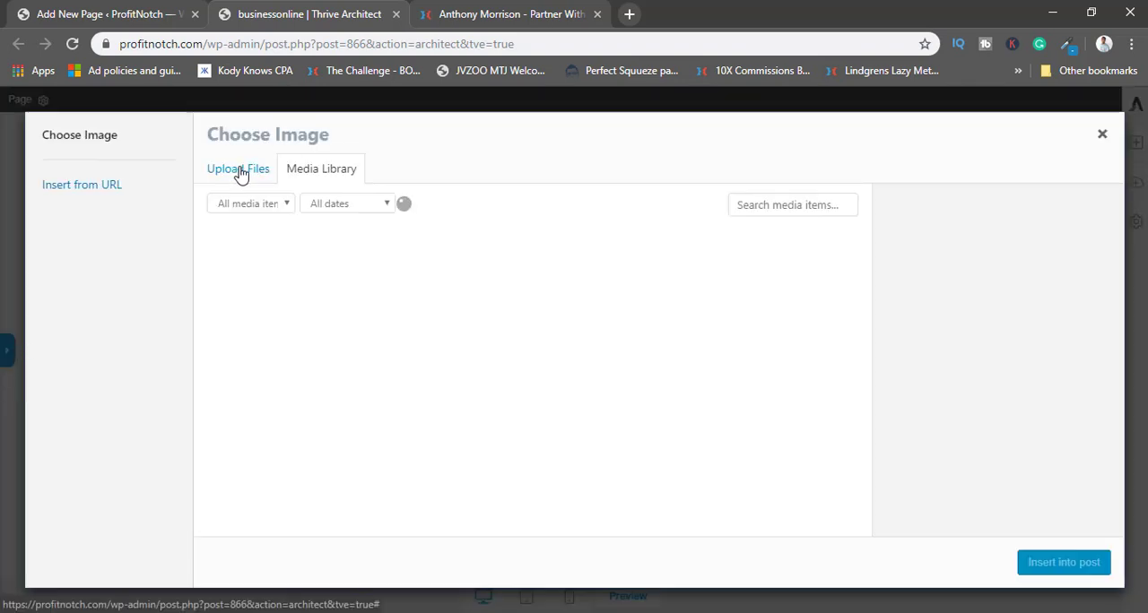
# Insert the Partner With Anthony logo pwa-logo-small.png from the media library into the image element above the headline.
pyautogui.click(381, 451)
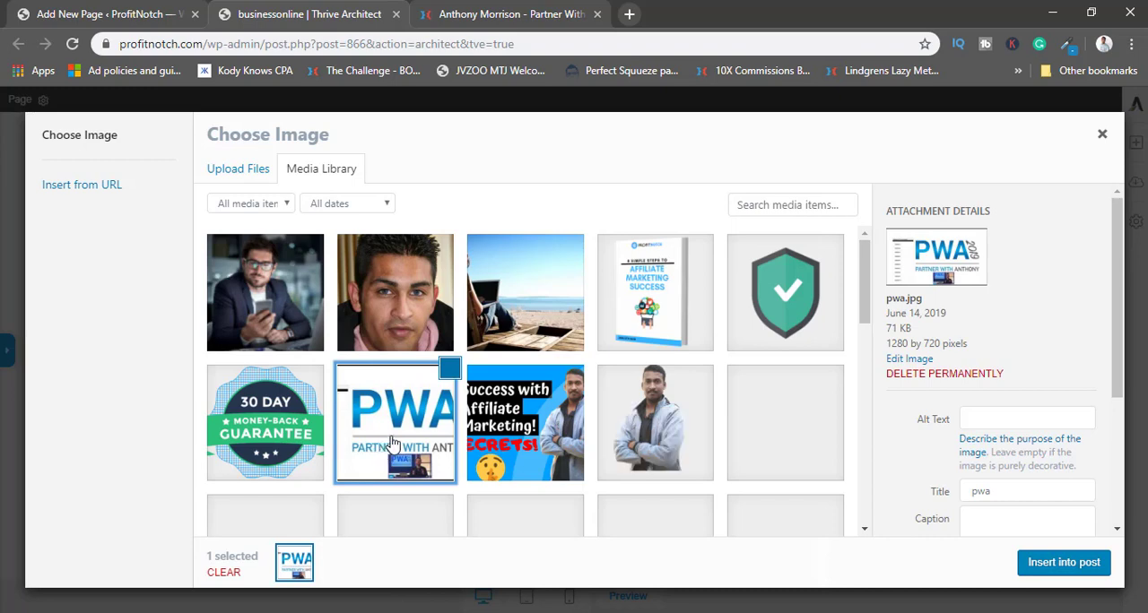
pyautogui.scroll(-3, 662, 333)
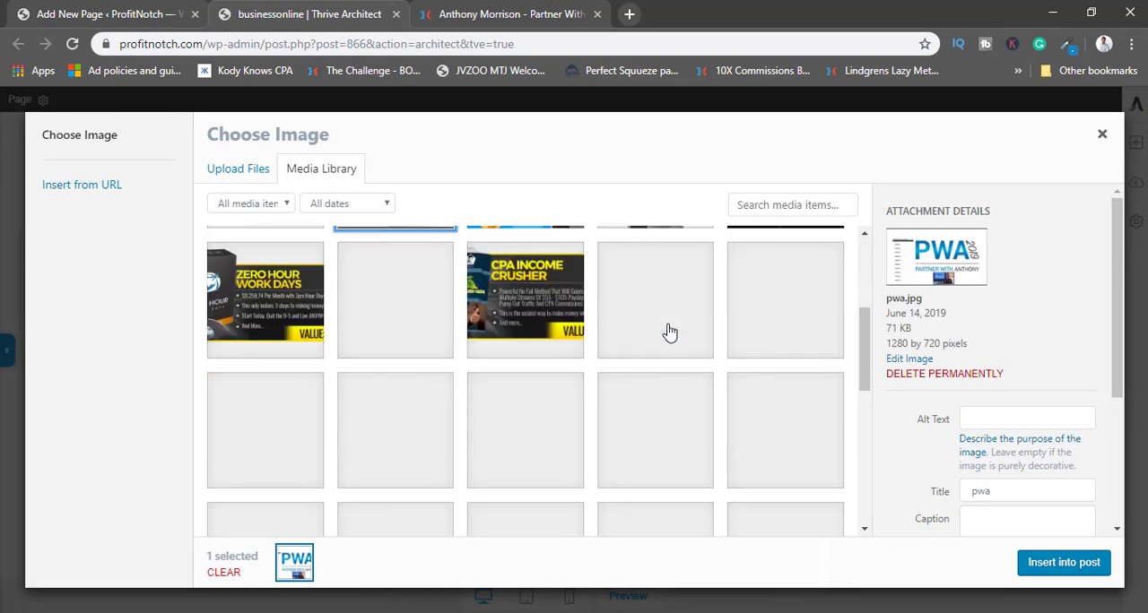
pyautogui.scroll(1, 669, 333)
pyautogui.scroll(-4, 671, 333)
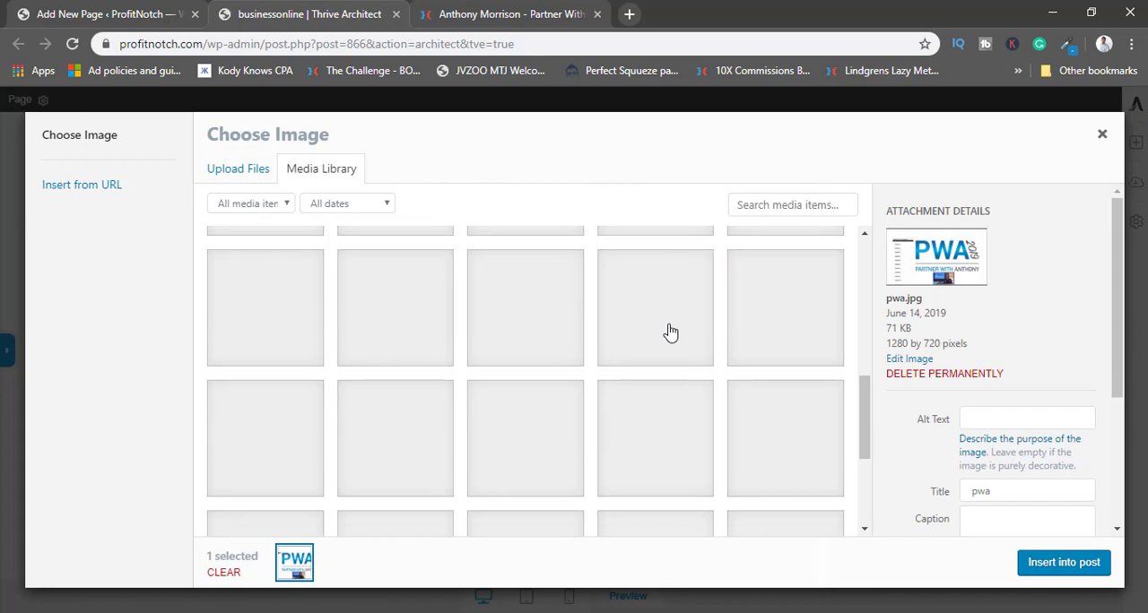
pyautogui.scroll(3, 670, 333)
pyautogui.scroll(-4, 672, 332)
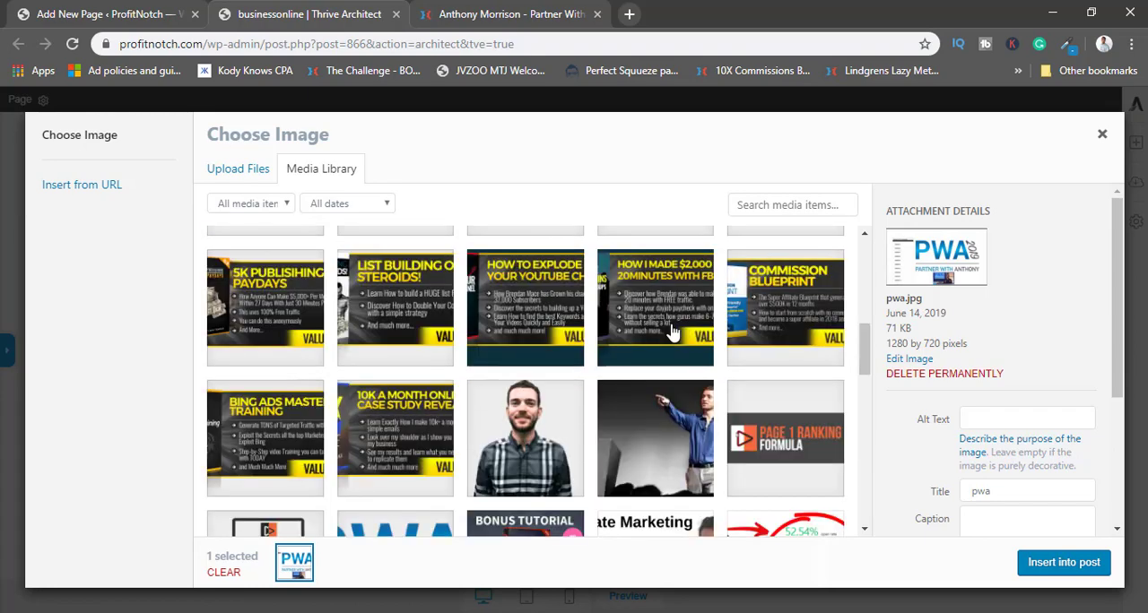
pyautogui.scroll(-1, 671, 328)
pyautogui.click(390, 372)
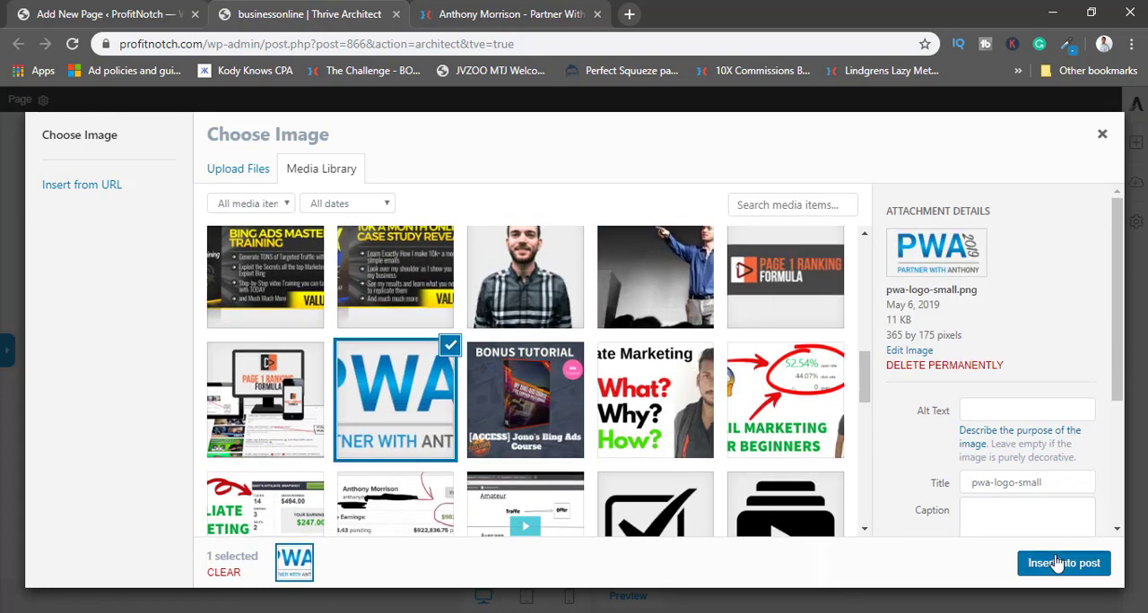
pyautogui.click(1056, 565)
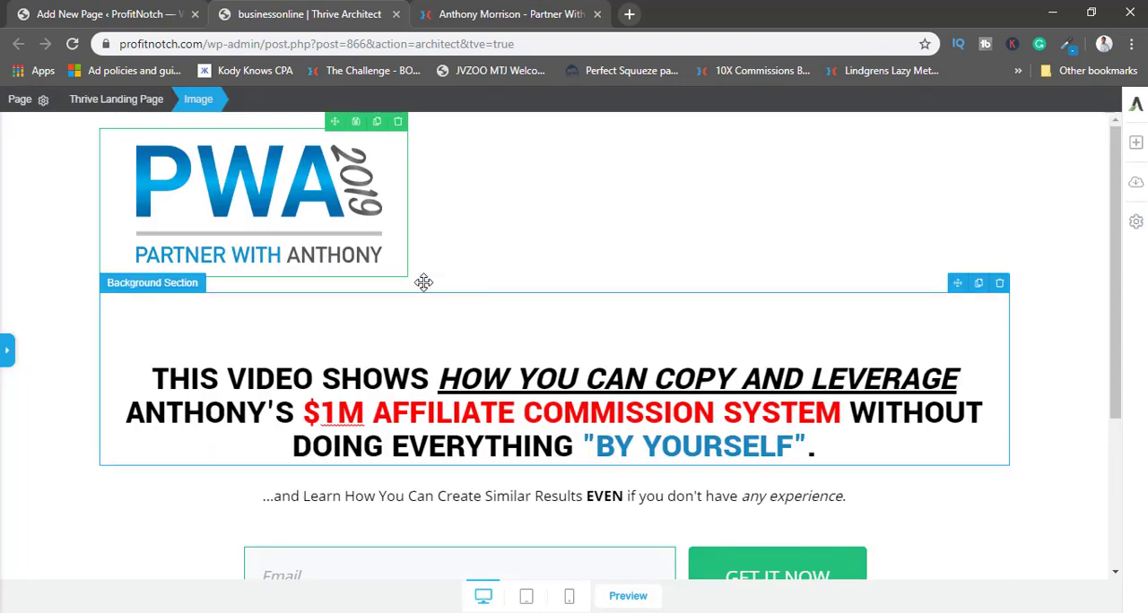
# Center-align the logo image above the headline.
pyautogui.click(8, 350)
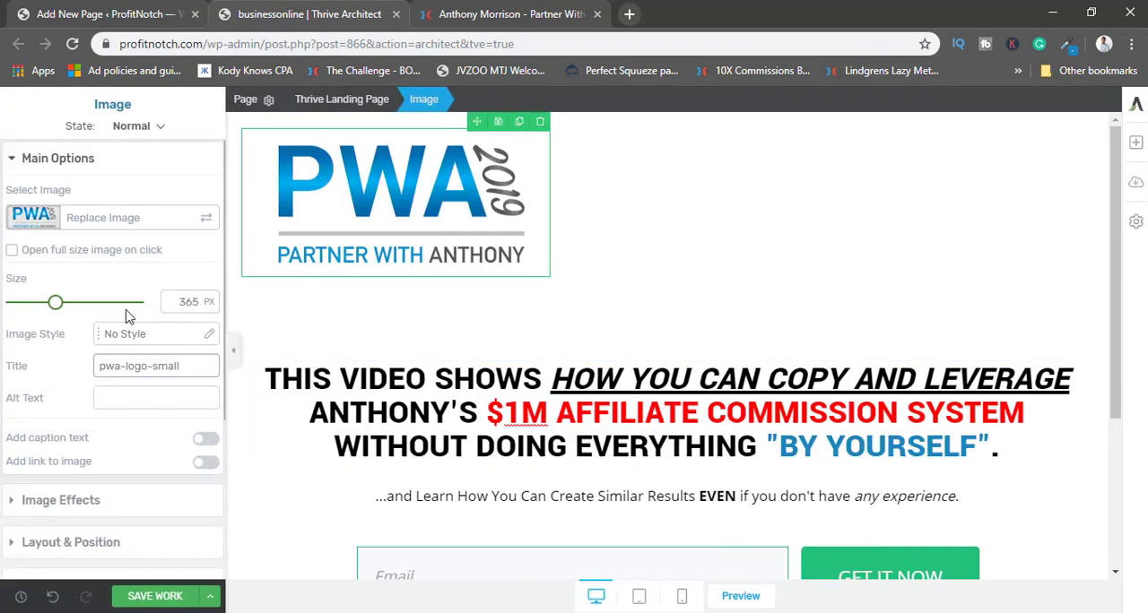
pyautogui.scroll(-3, 93, 429)
pyautogui.click(90, 308)
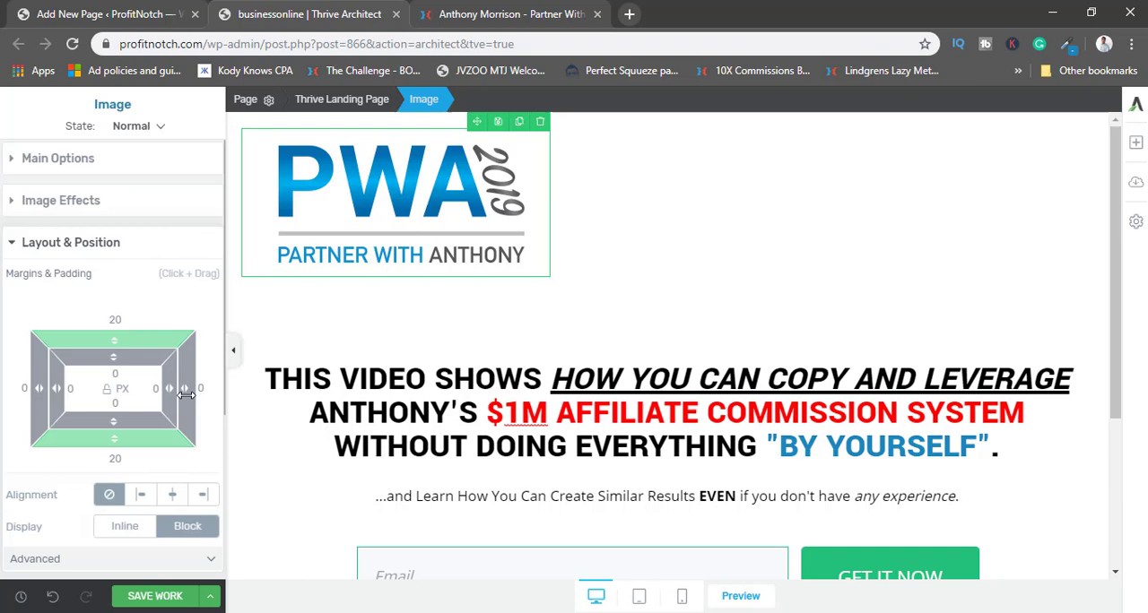
pyautogui.click(172, 494)
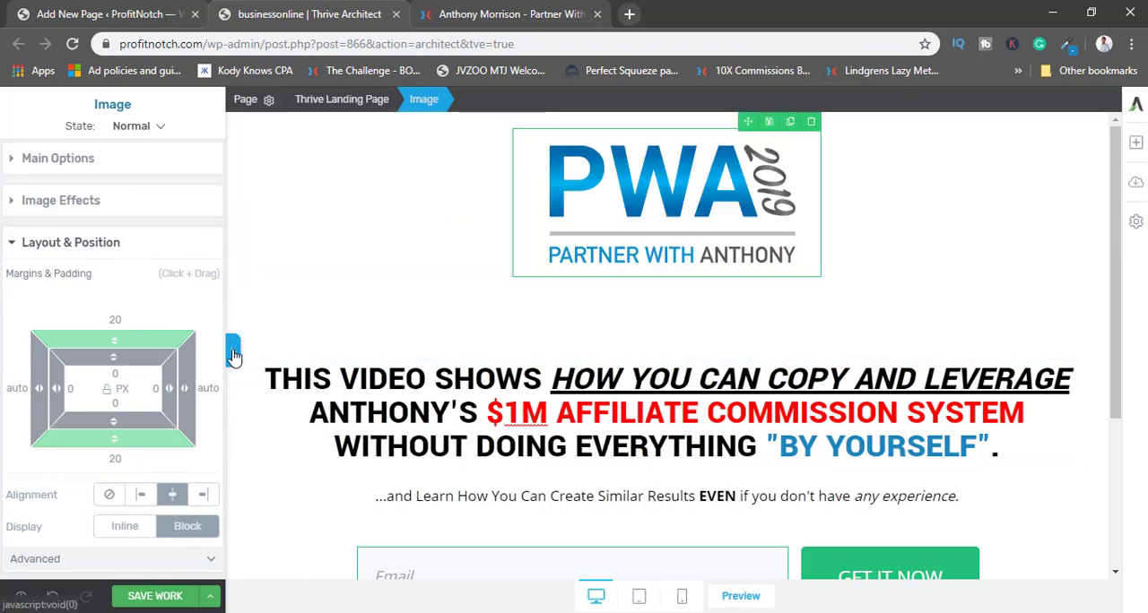
pyautogui.click(232, 350)
pyautogui.scroll(-1, 627, 298)
pyautogui.scroll(1, 627, 359)
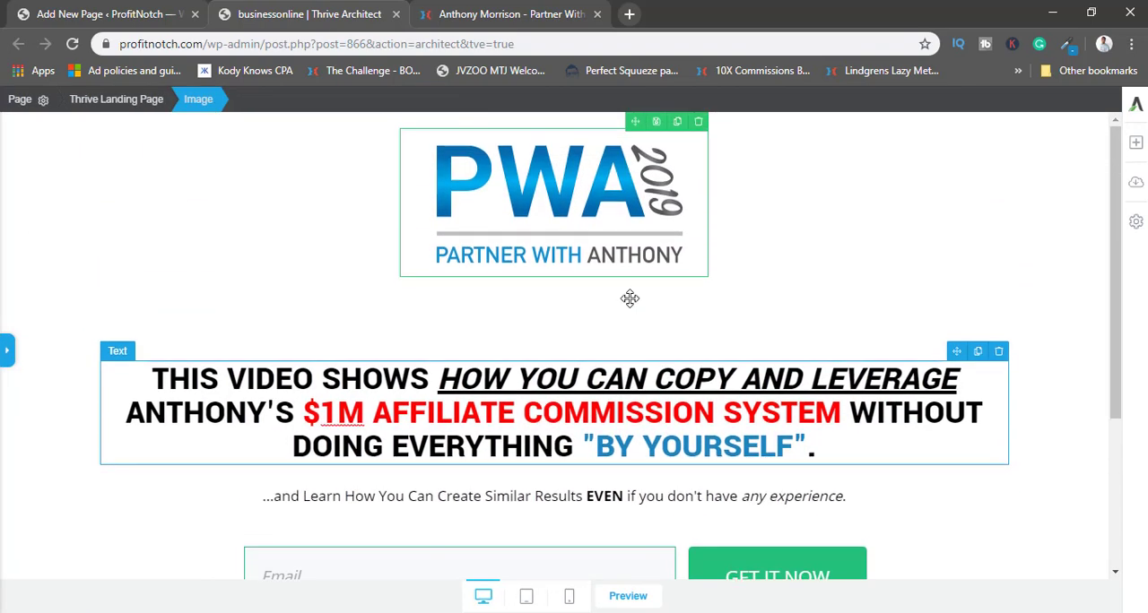
# Reduce the empty space above the headline inside its background section.
pyautogui.click(367, 317)
pyautogui.click(7, 350)
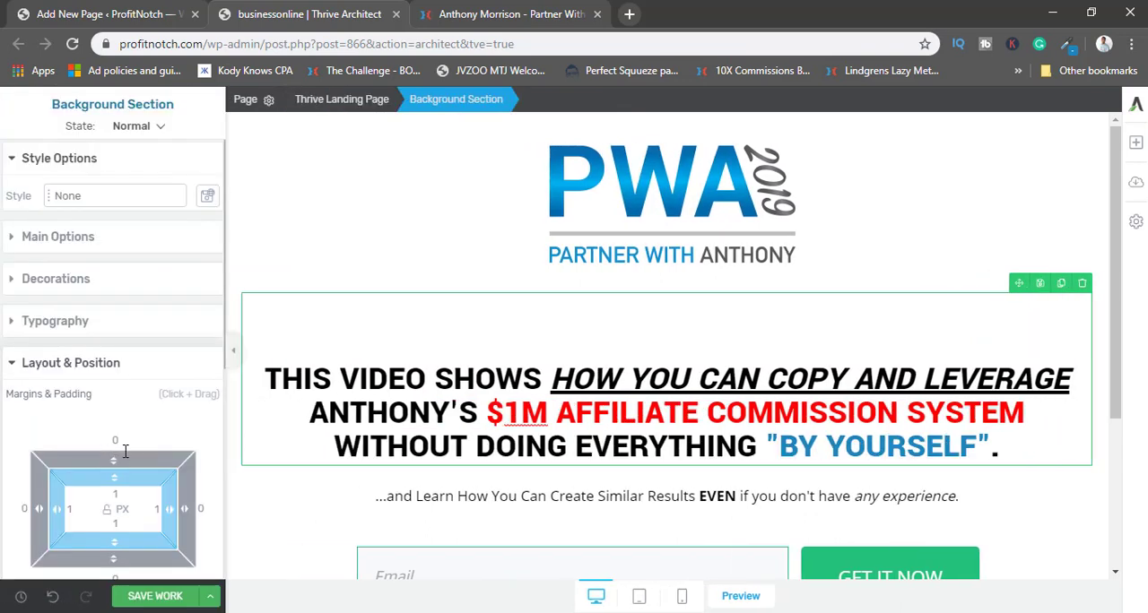
pyautogui.moveTo(120, 436); pyautogui.dragTo(147, 499)
pyautogui.scroll(-1, 107, 463)
# Set the logo image's size to 219 px.
pyautogui.click(599, 173)
pyautogui.click(53, 166)
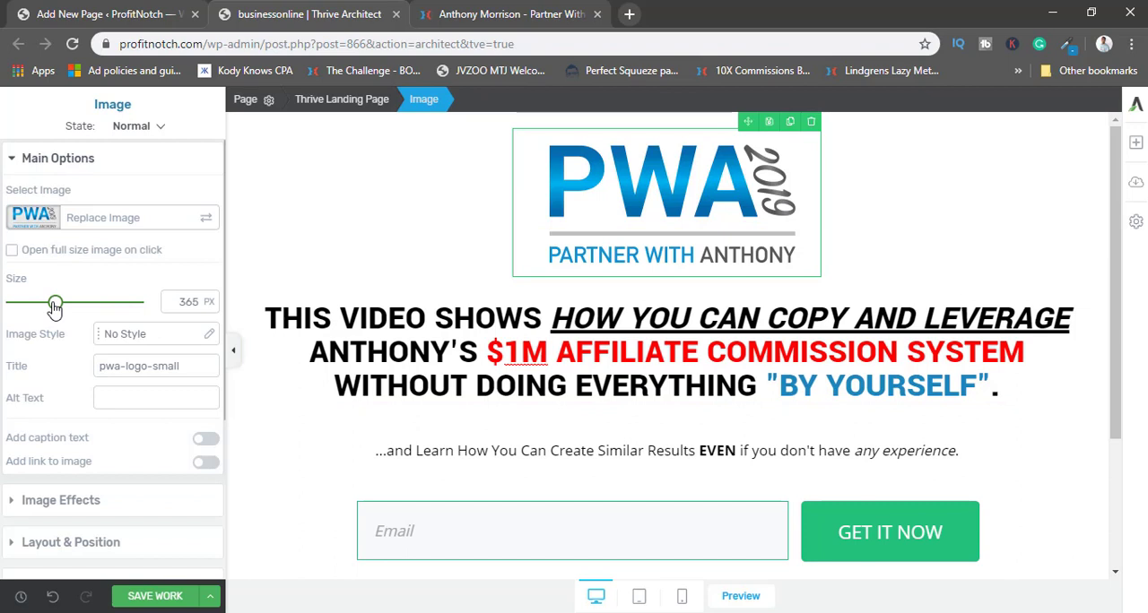
pyautogui.moveTo(53, 308); pyautogui.dragTo(37, 310)
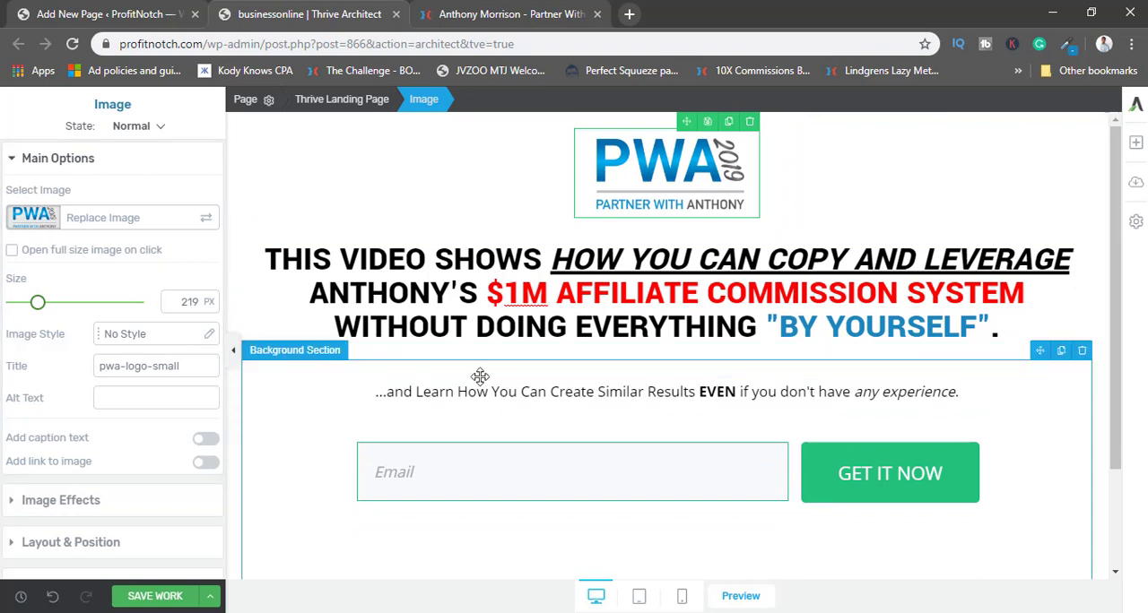
# Move the subheadline text out of the form's section to directly beneath the headline in the headline's background section.
pyautogui.click(520, 295)
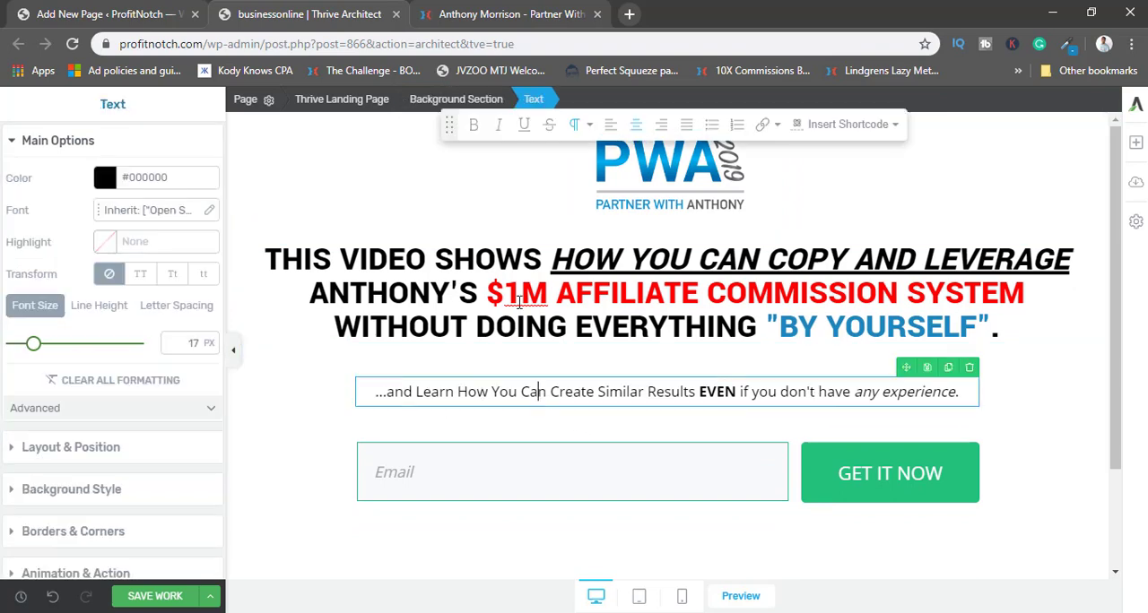
pyautogui.click(518, 397)
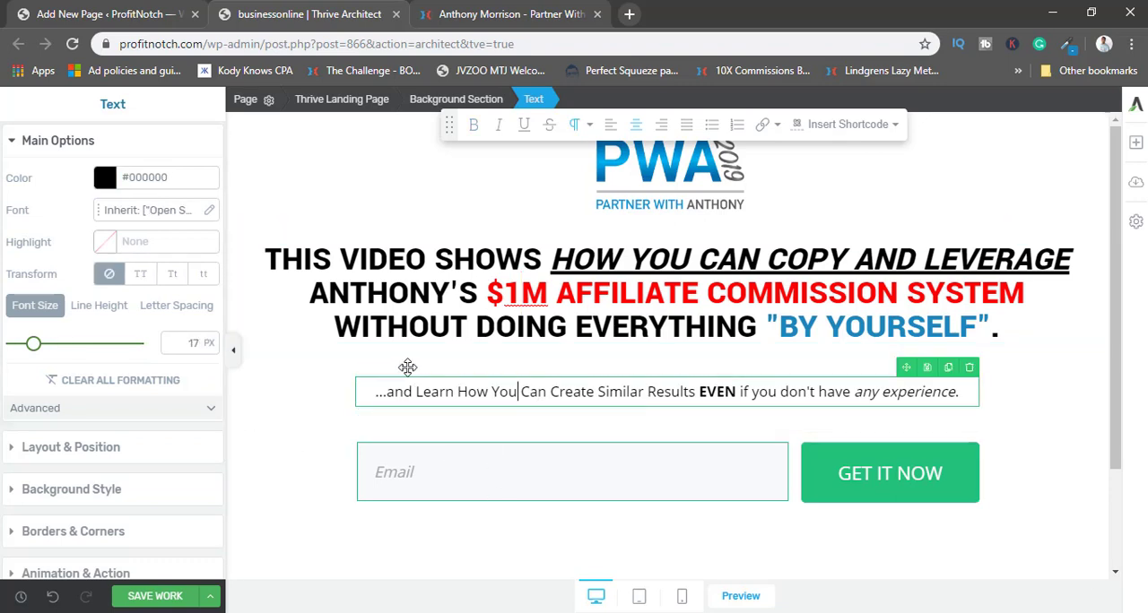
pyautogui.click(469, 303)
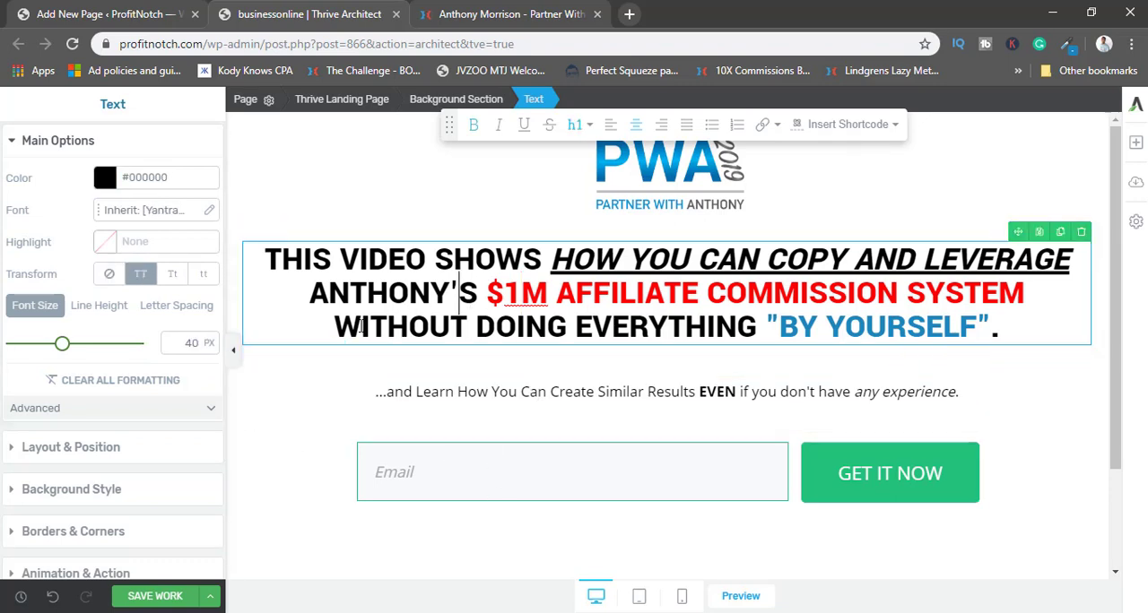
pyautogui.click(458, 407)
pyautogui.click(484, 390)
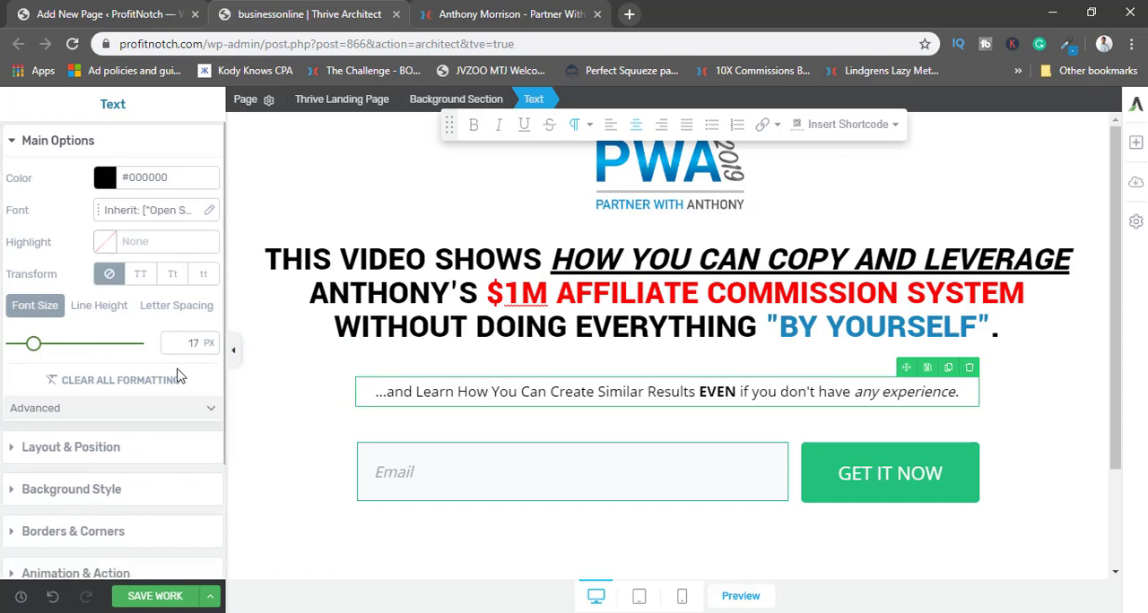
pyautogui.click(325, 420)
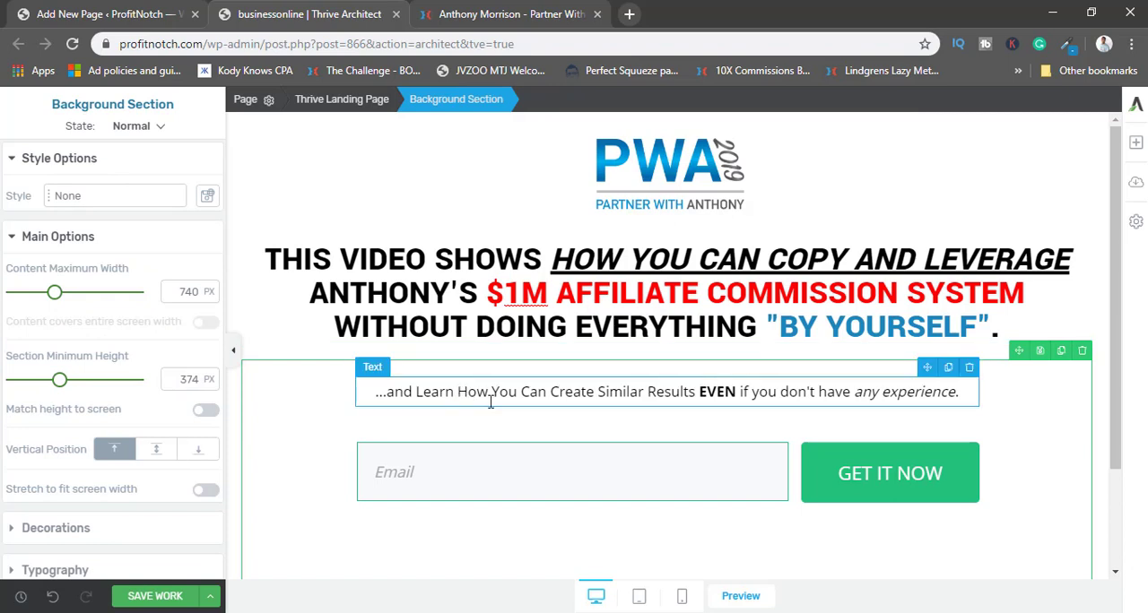
pyautogui.moveTo(923, 367)
pyautogui.mouseDown()
pyautogui.moveTo(924, 287)
pyautogui.moveTo(930, 355)
pyautogui.mouseUp()
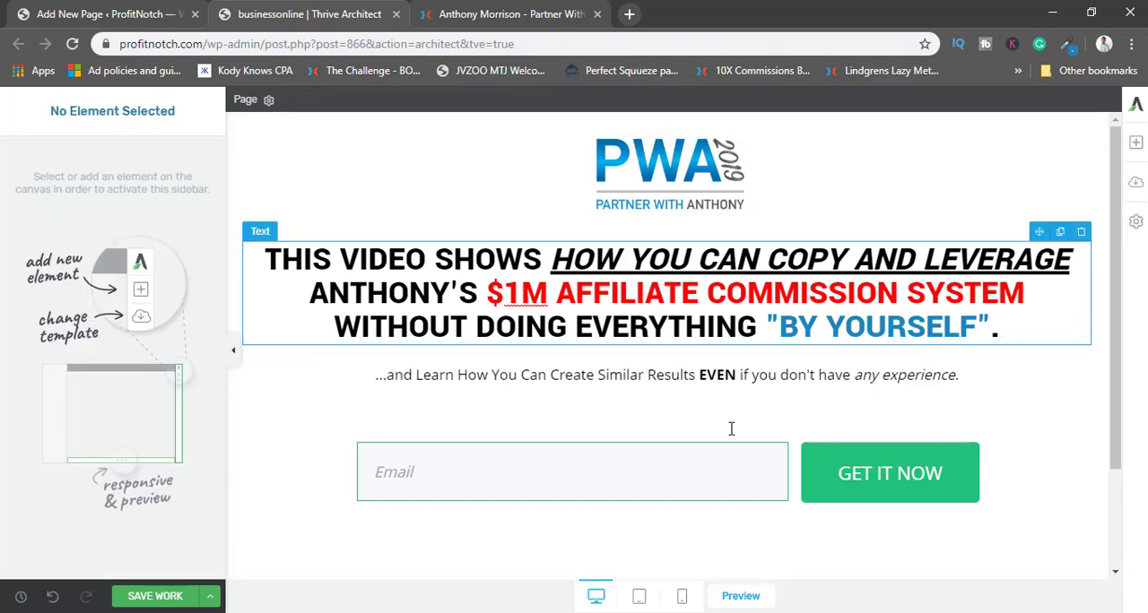
# Set the subheadline's font size to 19 px.
pyautogui.scroll(-1, 422, 404)
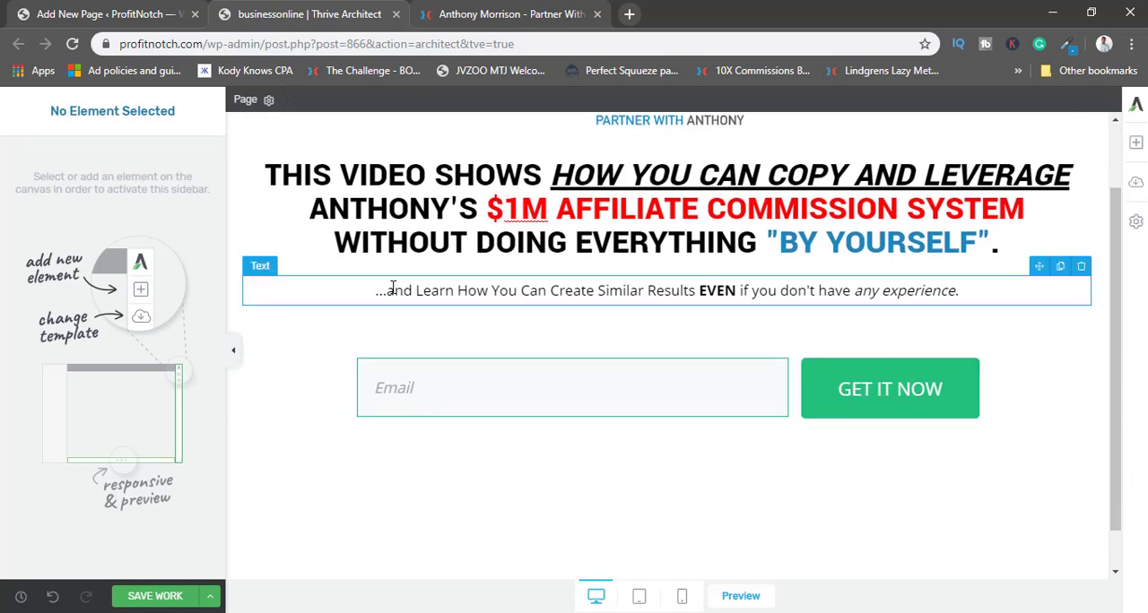
pyautogui.click(392, 287)
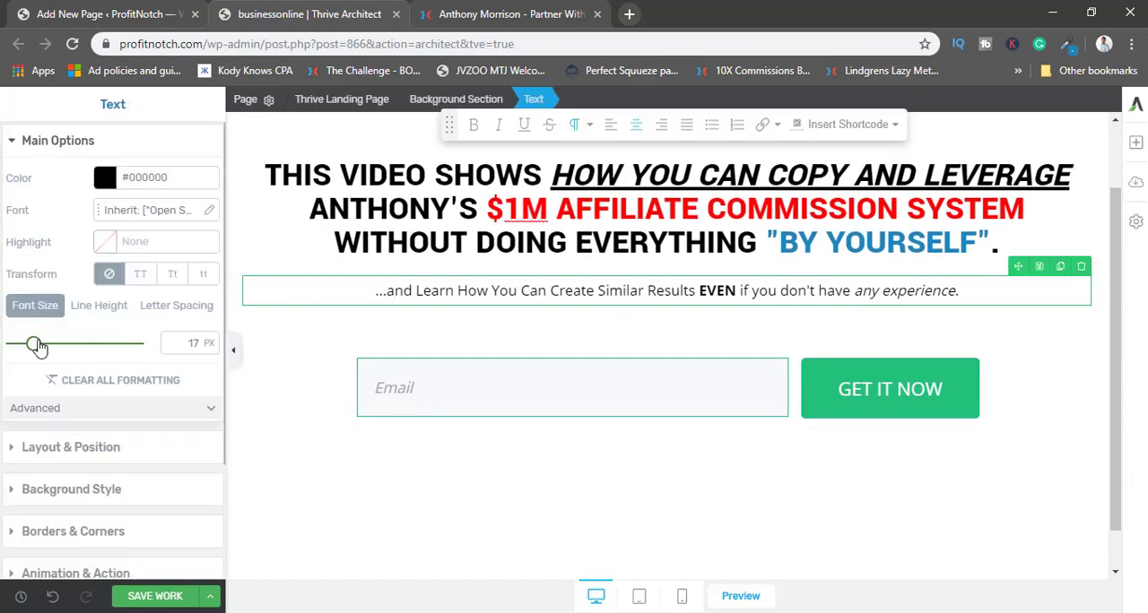
pyautogui.moveTo(36, 346); pyautogui.dragTo(37, 347)
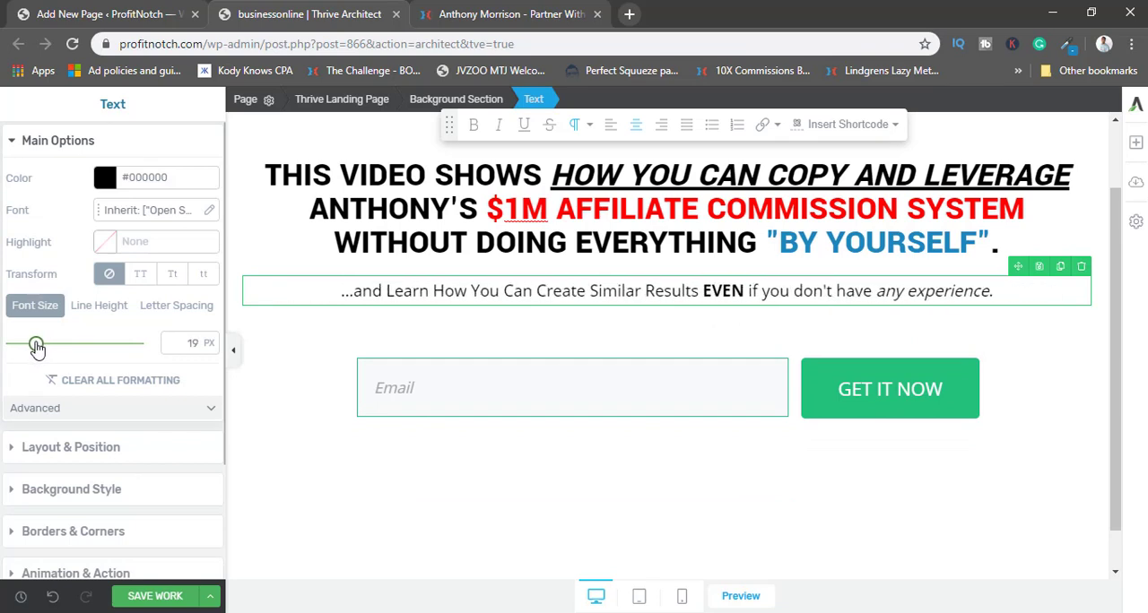
pyautogui.click(495, 349)
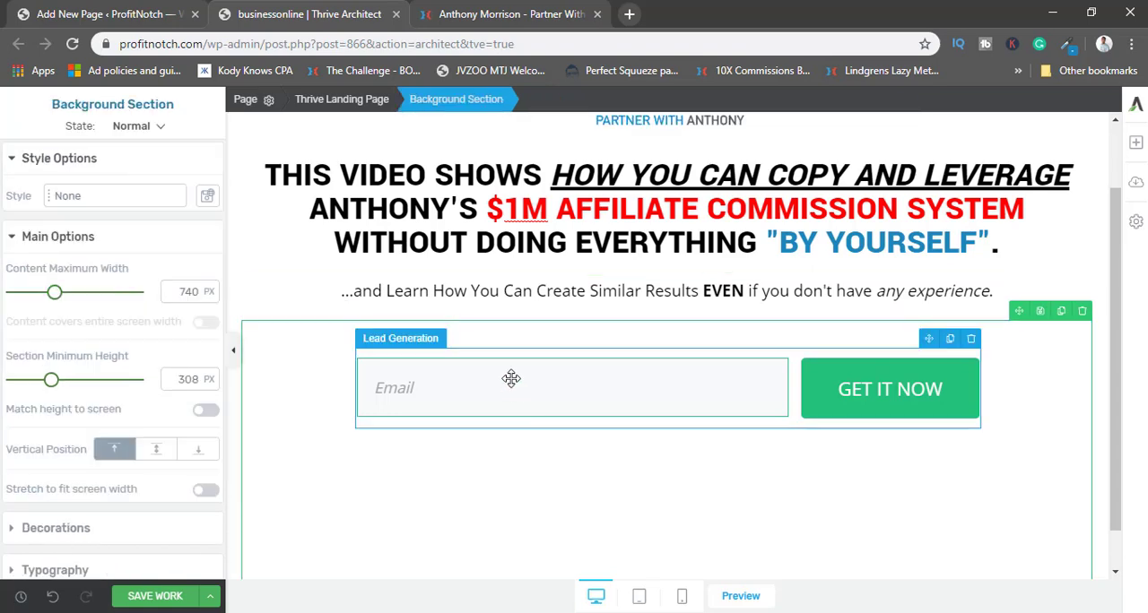
# Connect the lead generation form to the GetResponse service and choose the pwanth_prospects mailing list.
pyautogui.click(506, 364)
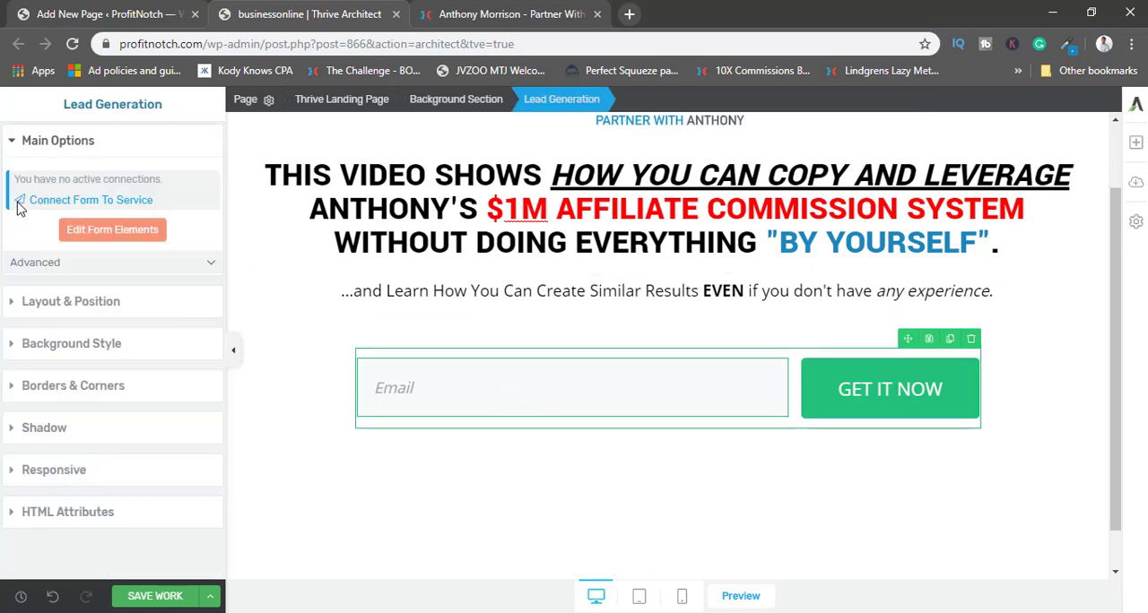
pyautogui.click(140, 201)
pyautogui.click(574, 334)
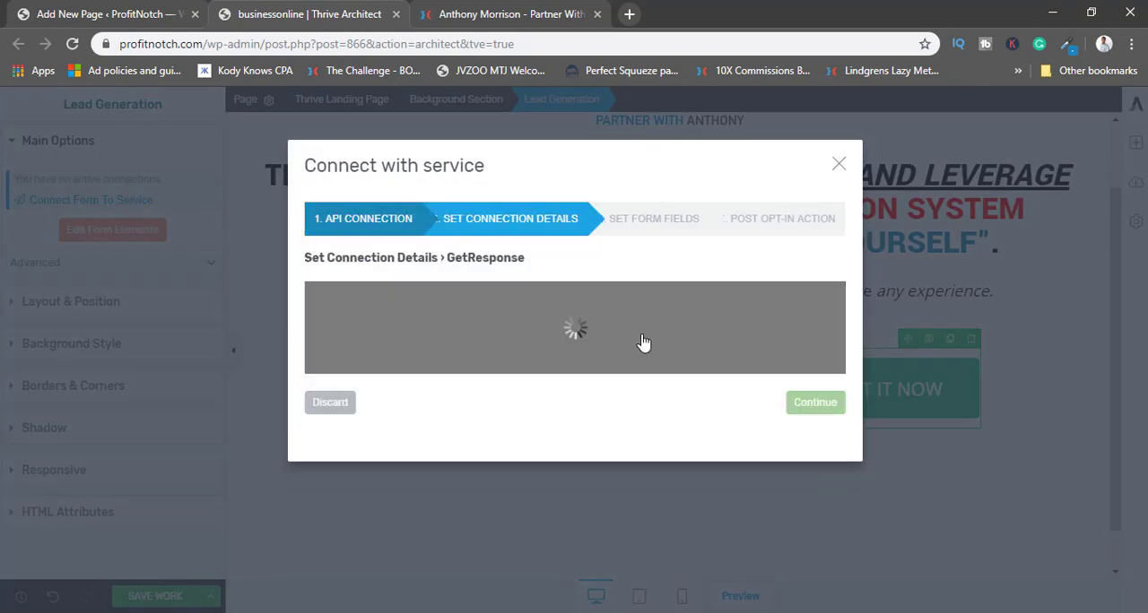
pyautogui.click(428, 349)
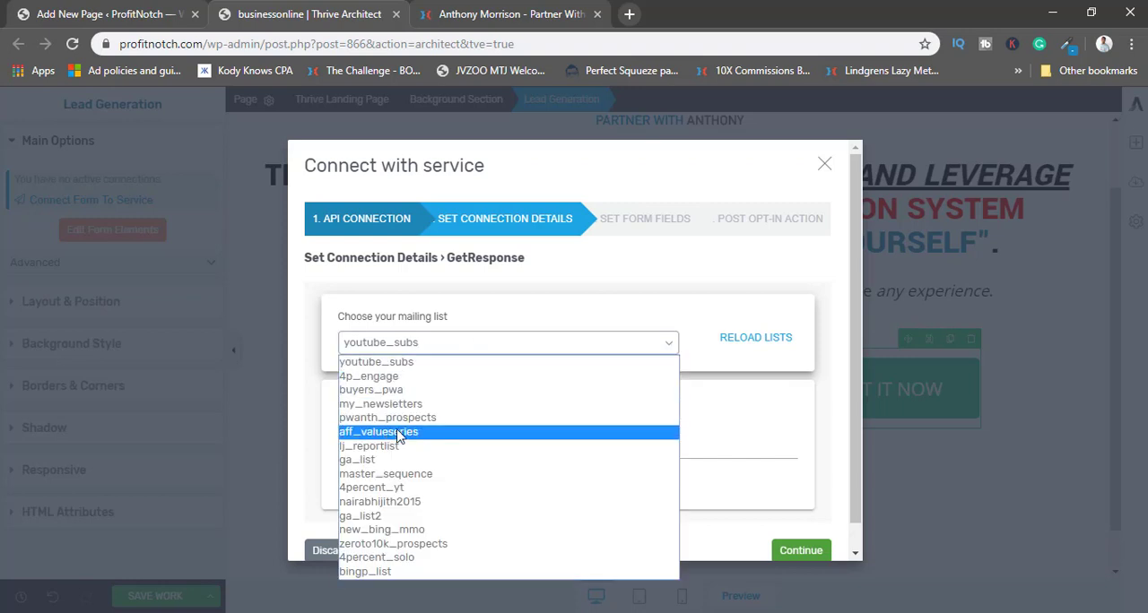
pyautogui.press('Up')
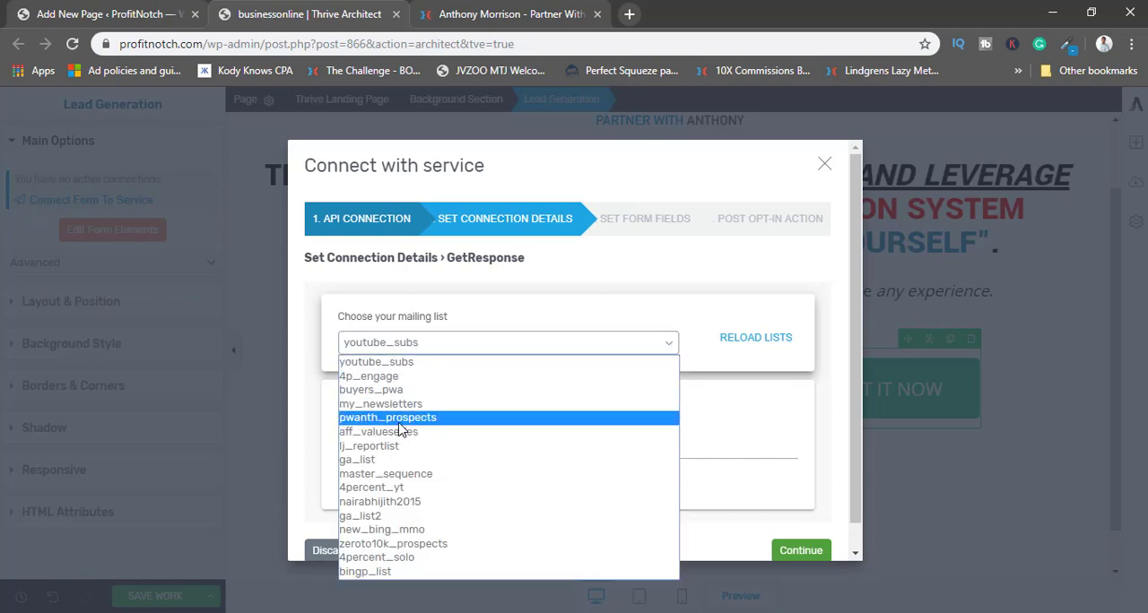
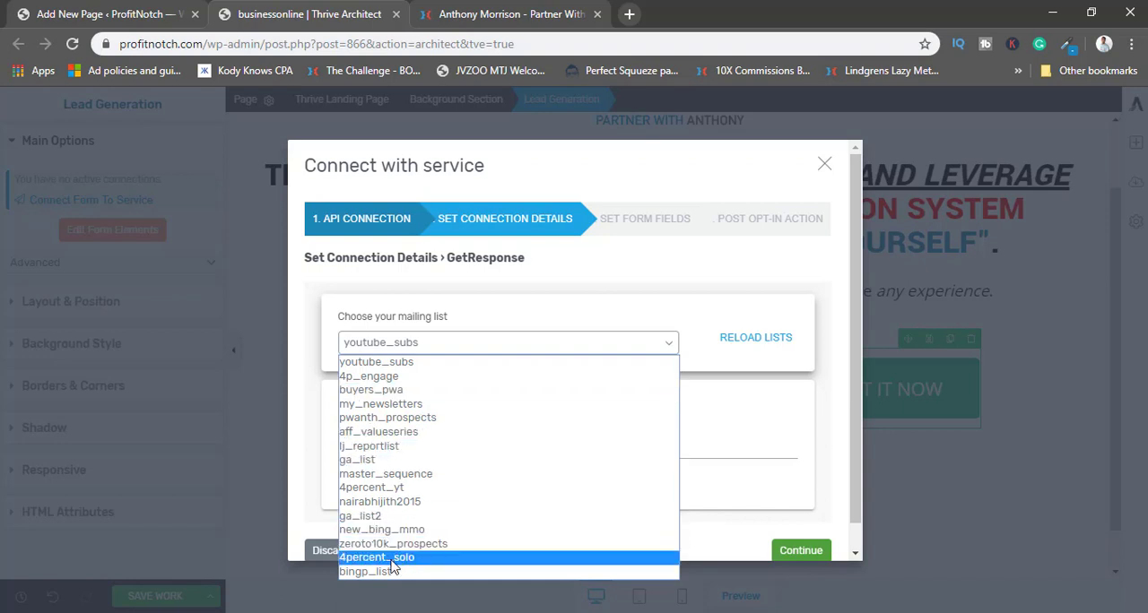
# Open GetResponse in a new browser tab and view its contact lists.
pyautogui.click(629, 14)
pyautogui.write('app.getresponse.com')
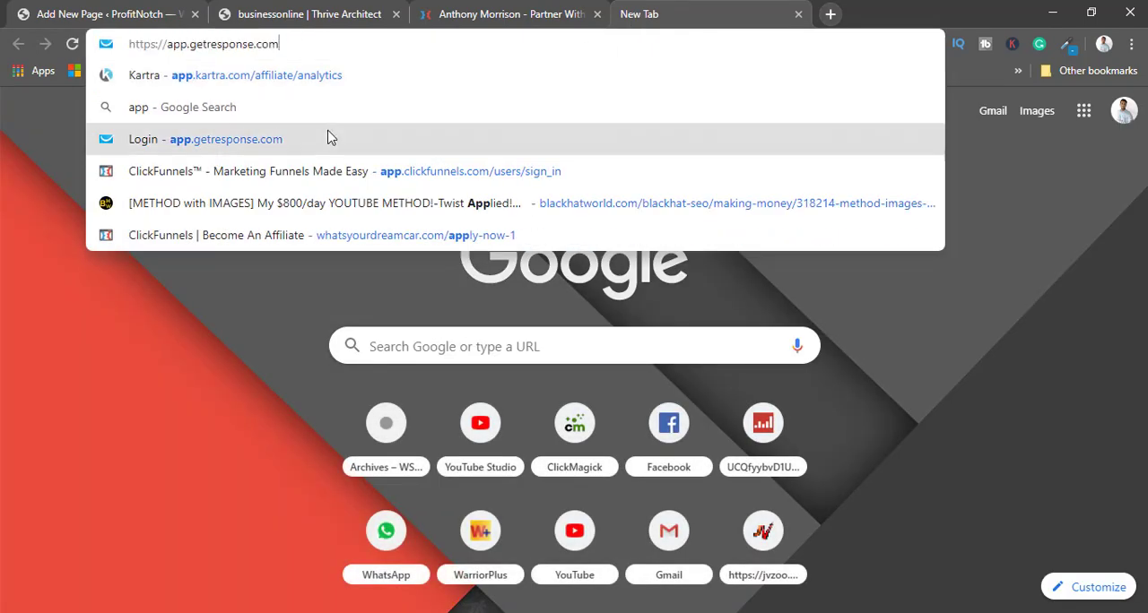
pyautogui.click(328, 137)
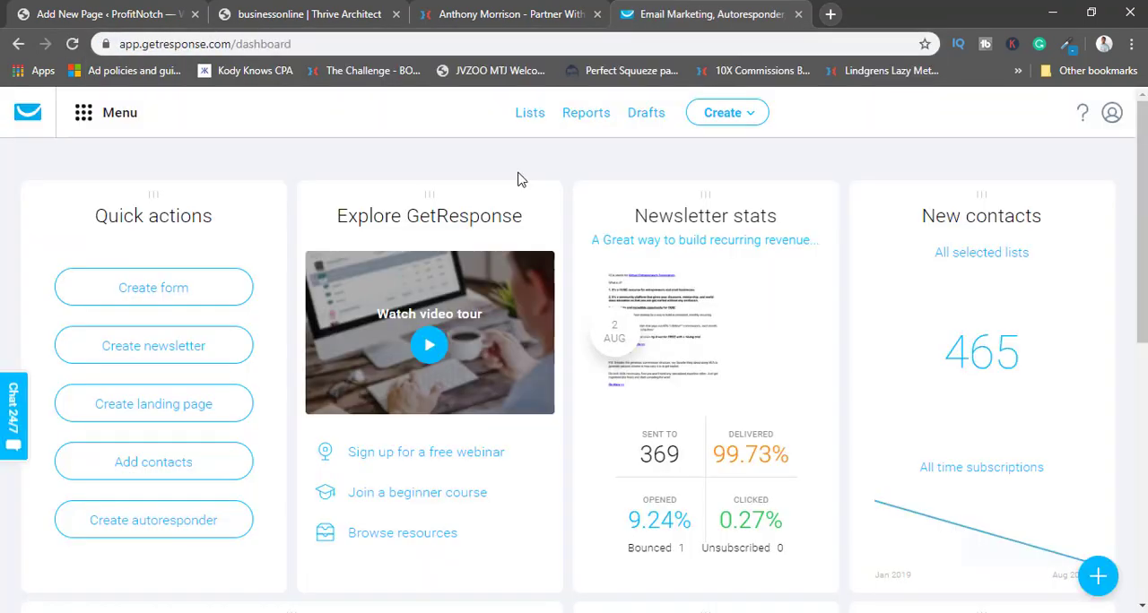
pyautogui.scroll(-3, 520, 206)
pyautogui.scroll(3, 522, 179)
pyautogui.click(527, 113)
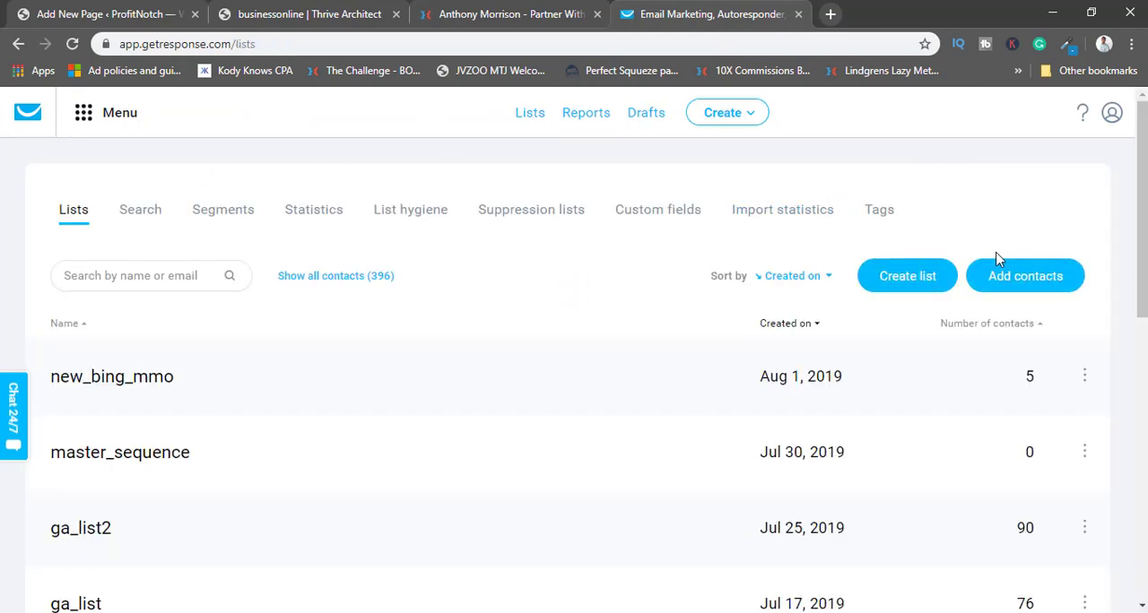
pyautogui.click(907, 282)
pyautogui.click(475, 280)
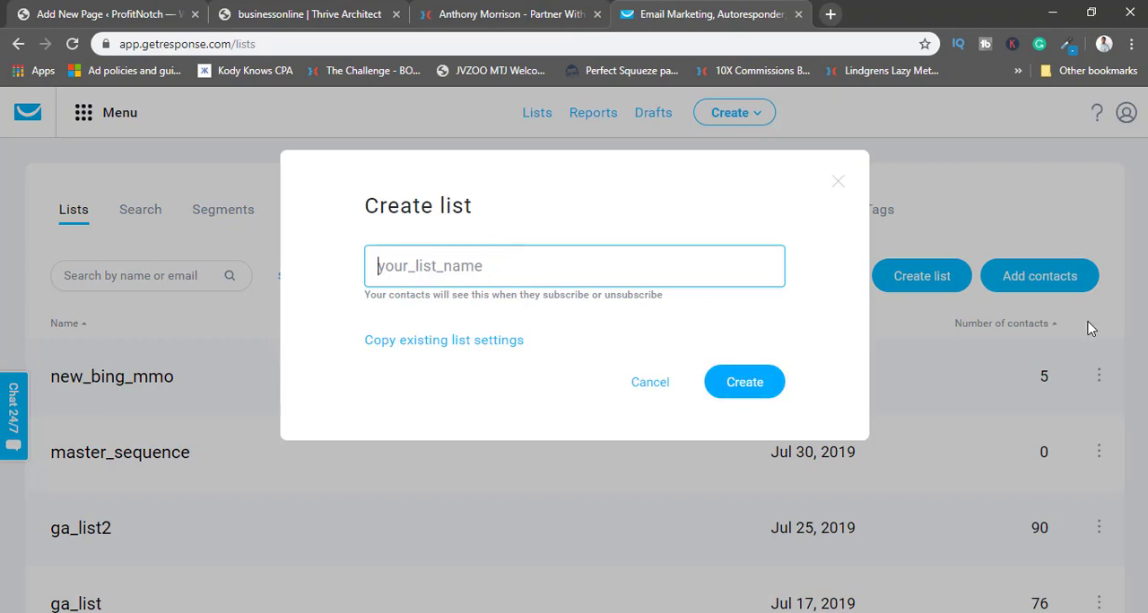
pyautogui.click(837, 185)
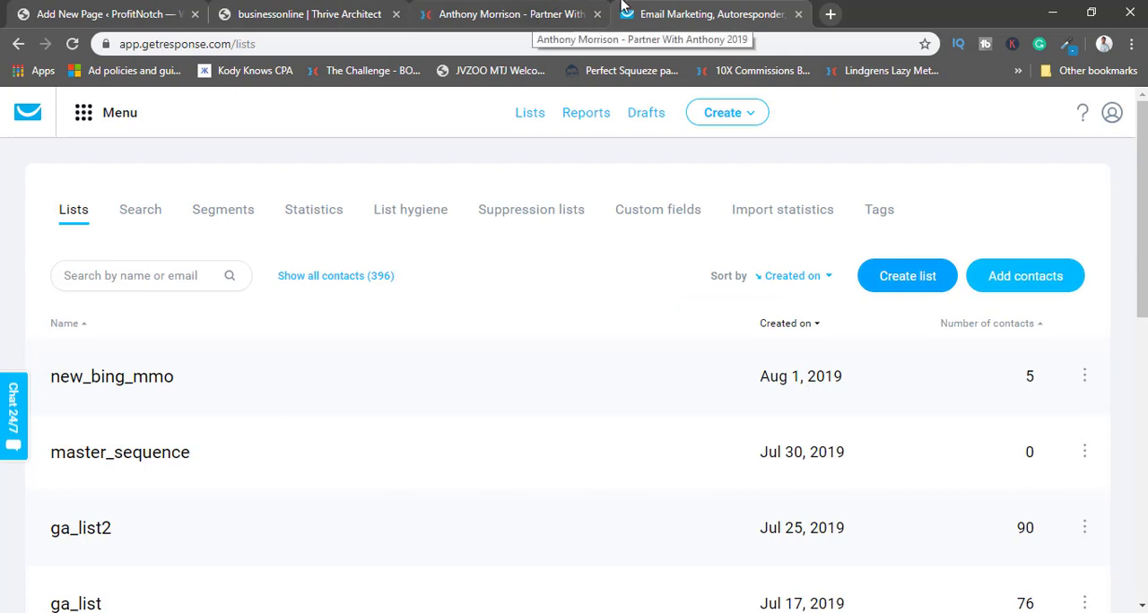
# Return to the Thrive Architect page and choose the pwanth_prospects mailing list with cycle day 0 for the GetResponse connection.
pyautogui.click(116, 9)
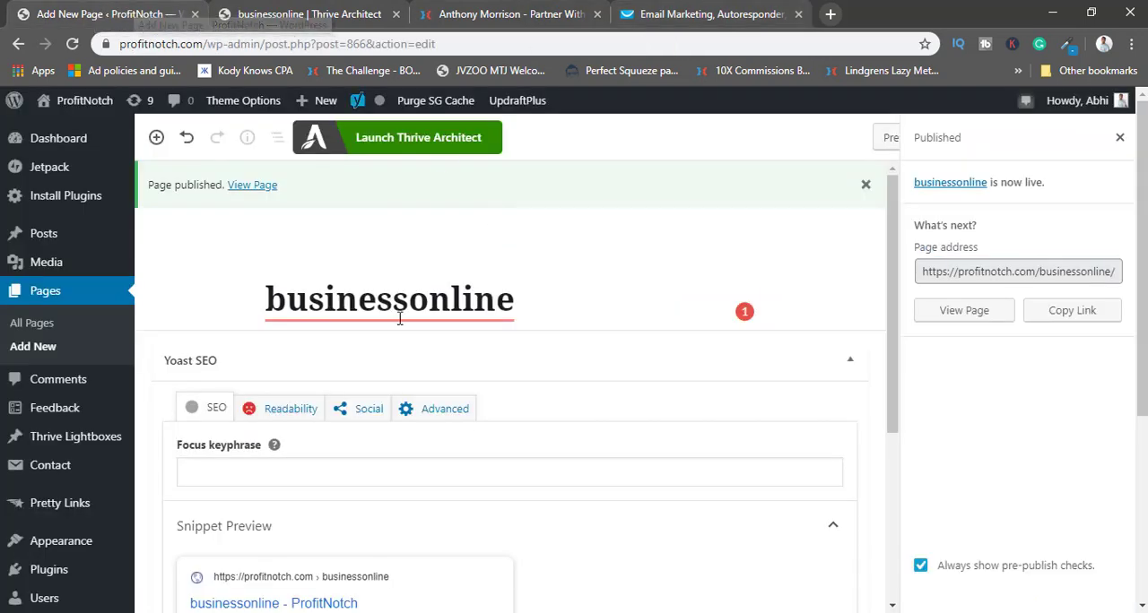
pyautogui.click(309, 14)
pyautogui.click(449, 350)
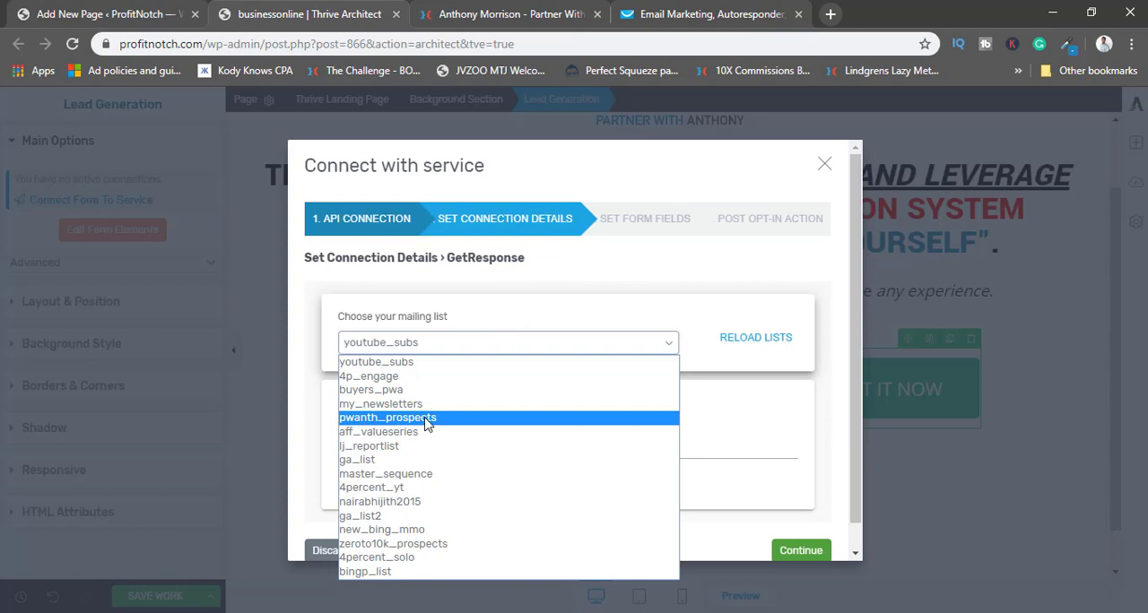
pyautogui.click(384, 418)
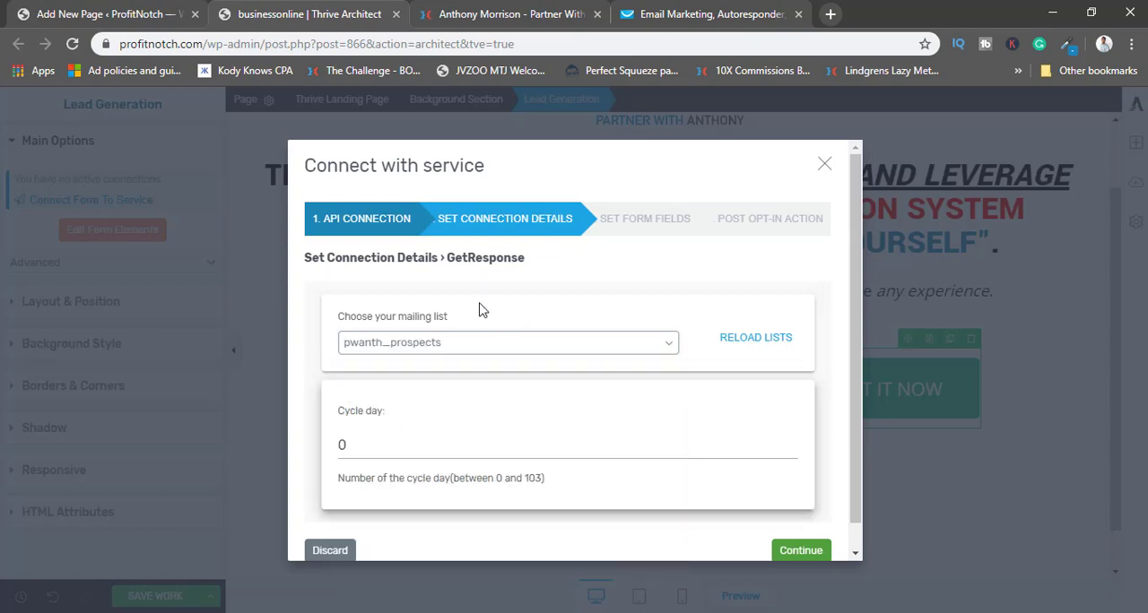
pyautogui.scroll(-1, 681, 342)
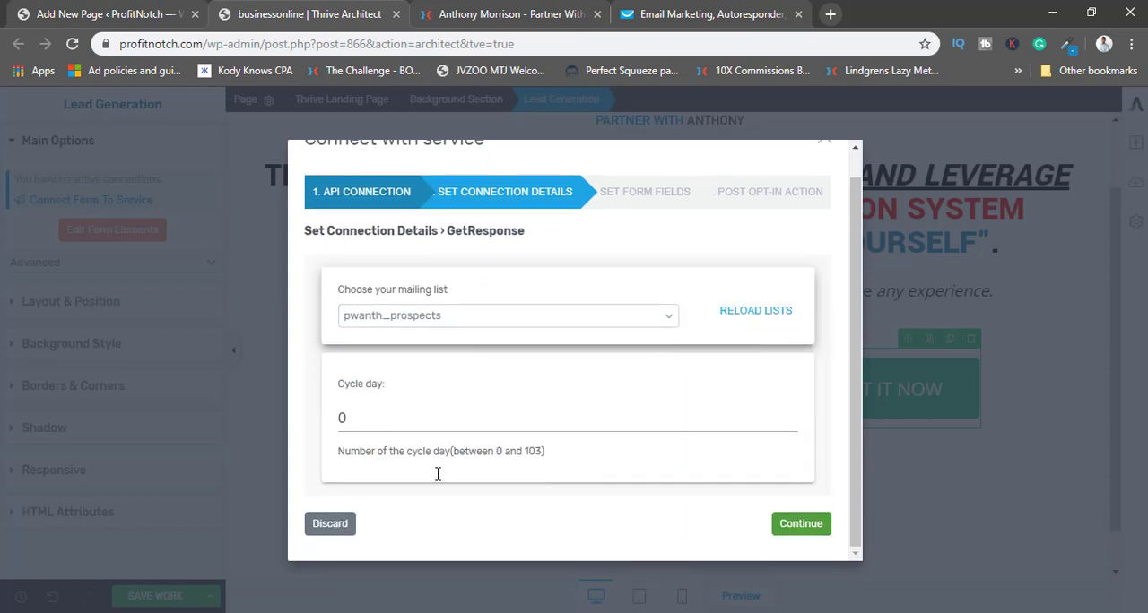
pyautogui.click(355, 418)
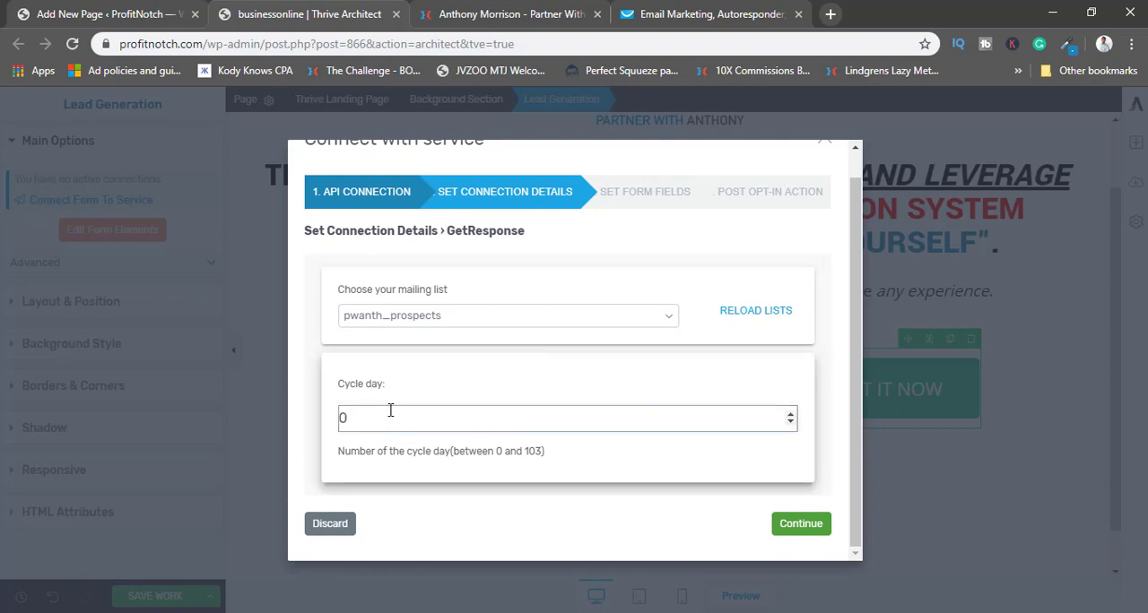
pyautogui.click(798, 526)
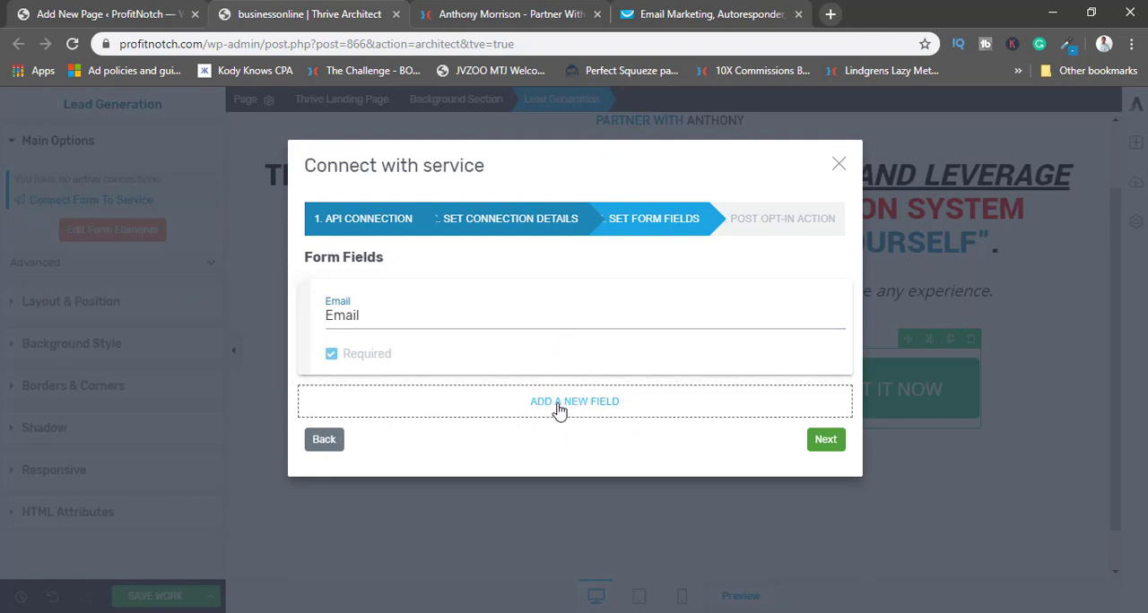
# Keep Email as the only form field, choose Reload Page as the post opt-in action, and save the connection.
pyautogui.click(825, 440)
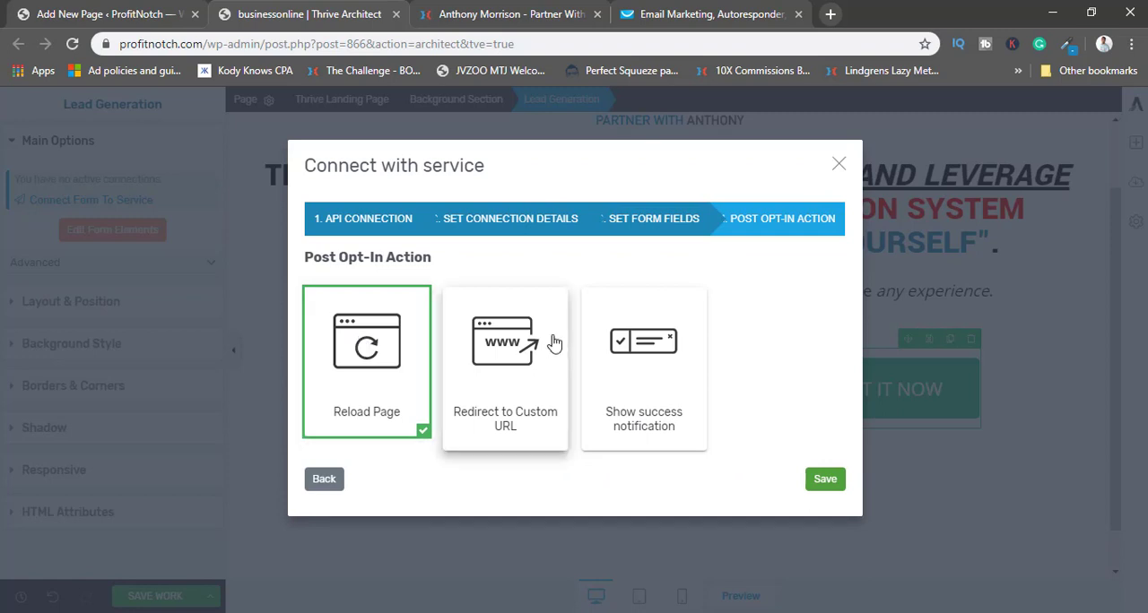
pyautogui.click(481, 358)
pyautogui.scroll(-1, 592, 331)
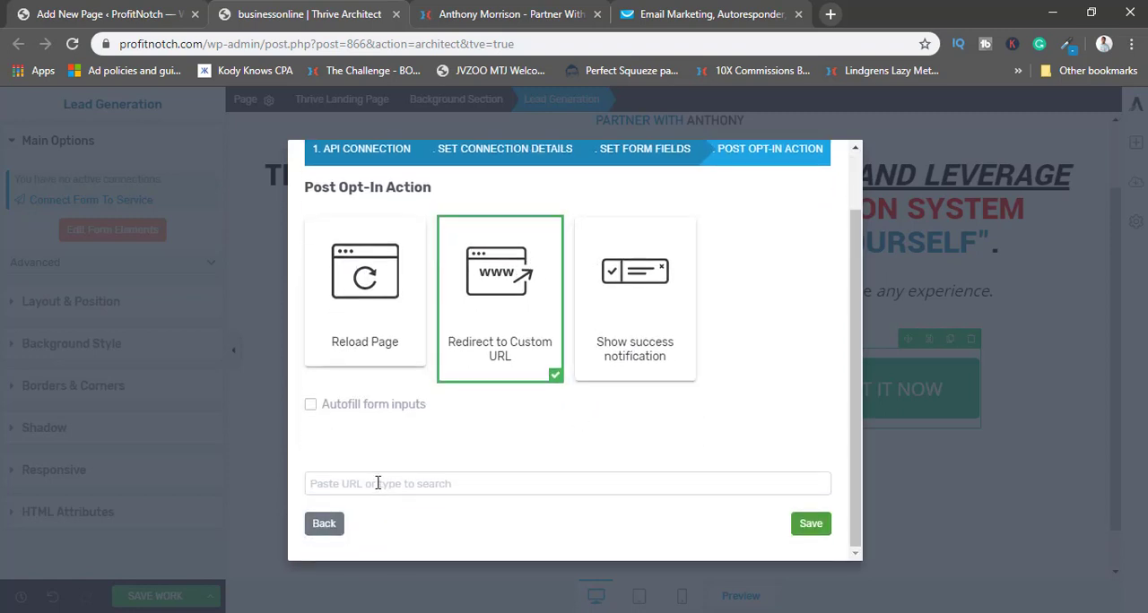
pyautogui.click(421, 483)
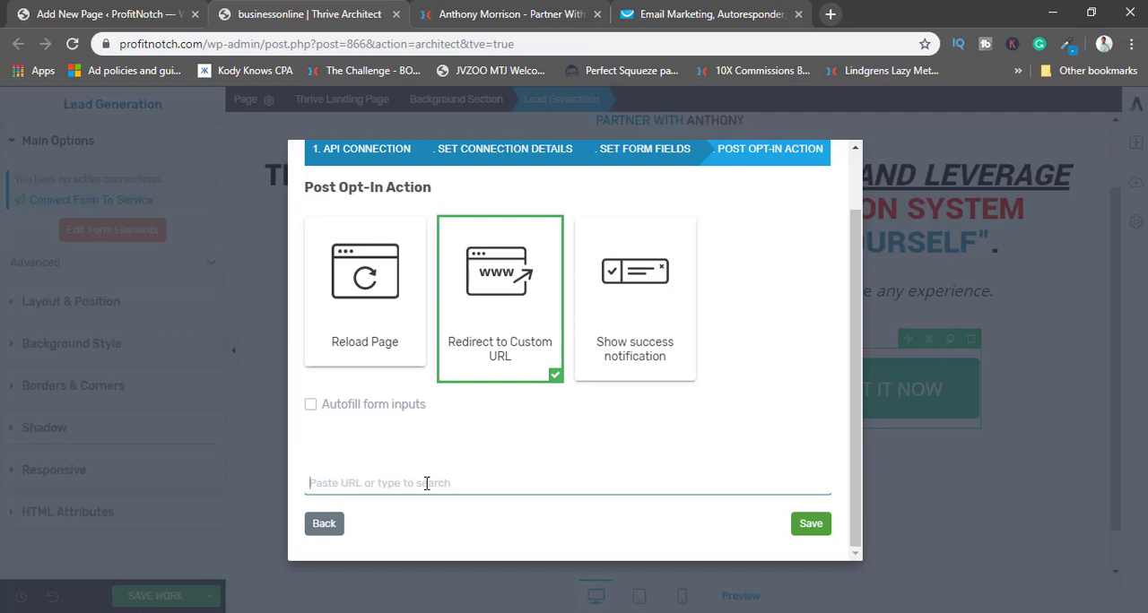
pyautogui.click(351, 305)
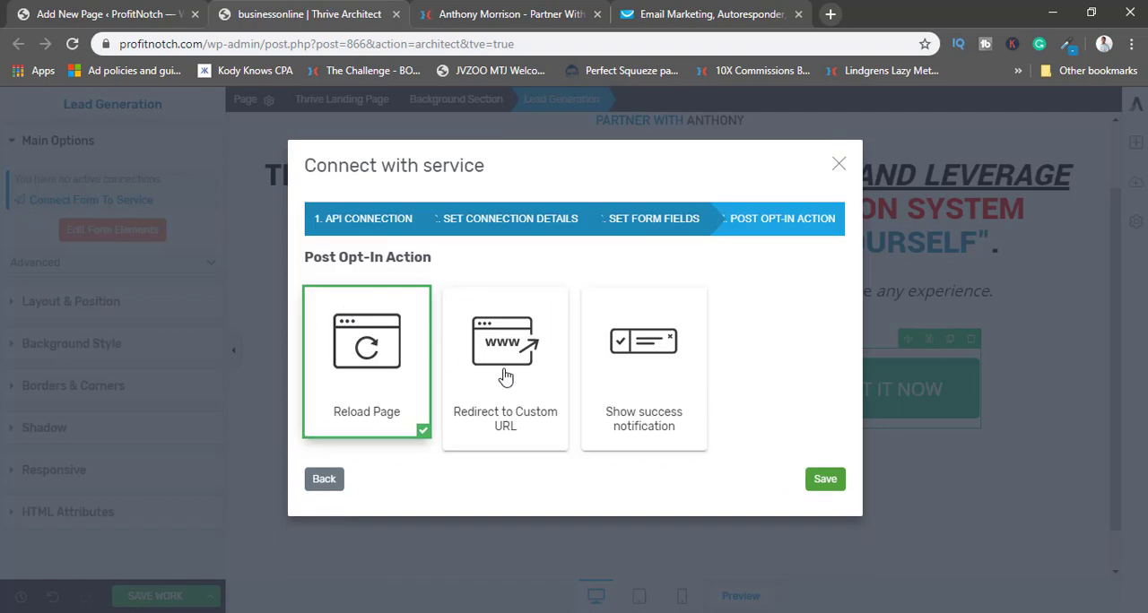
pyautogui.click(824, 481)
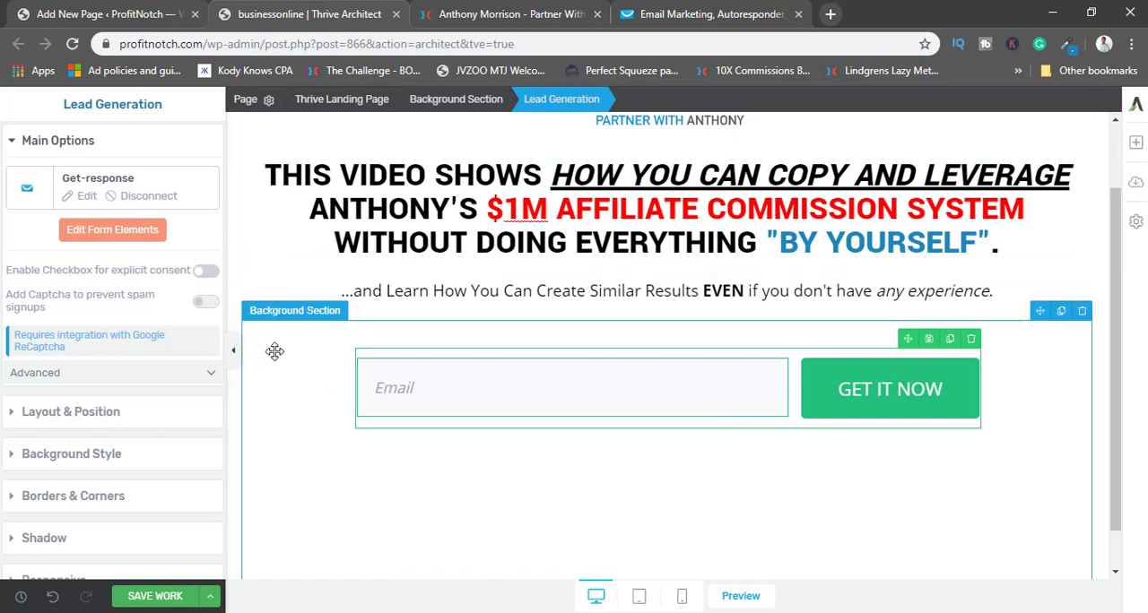
# Set the GET IT NOW submit button's master color to #1d85bb.
pyautogui.click(108, 233)
pyautogui.click(844, 365)
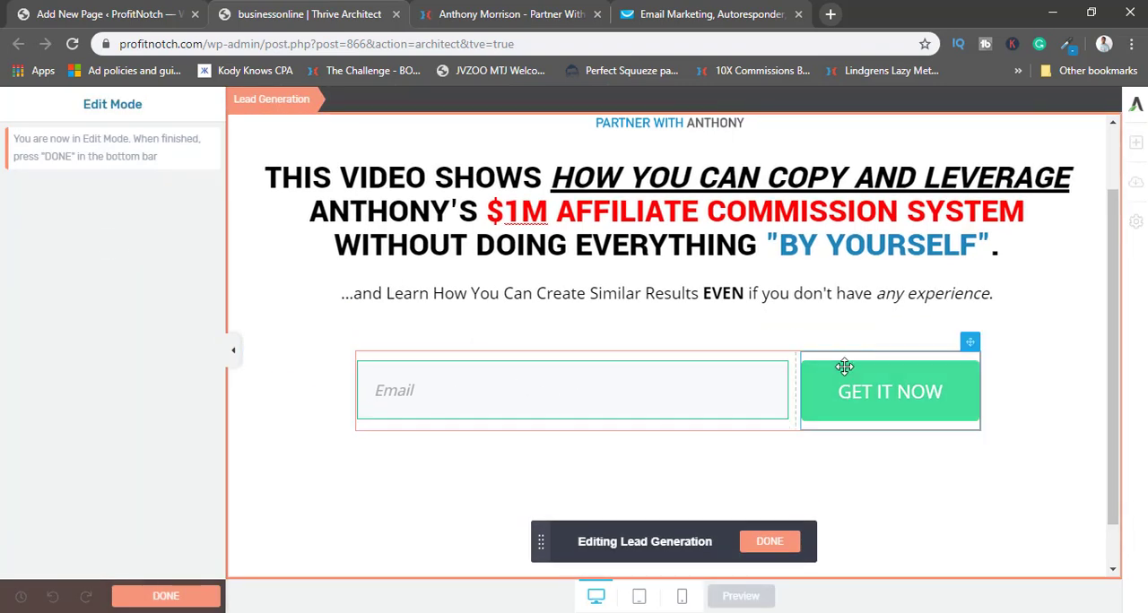
pyautogui.click(105, 367)
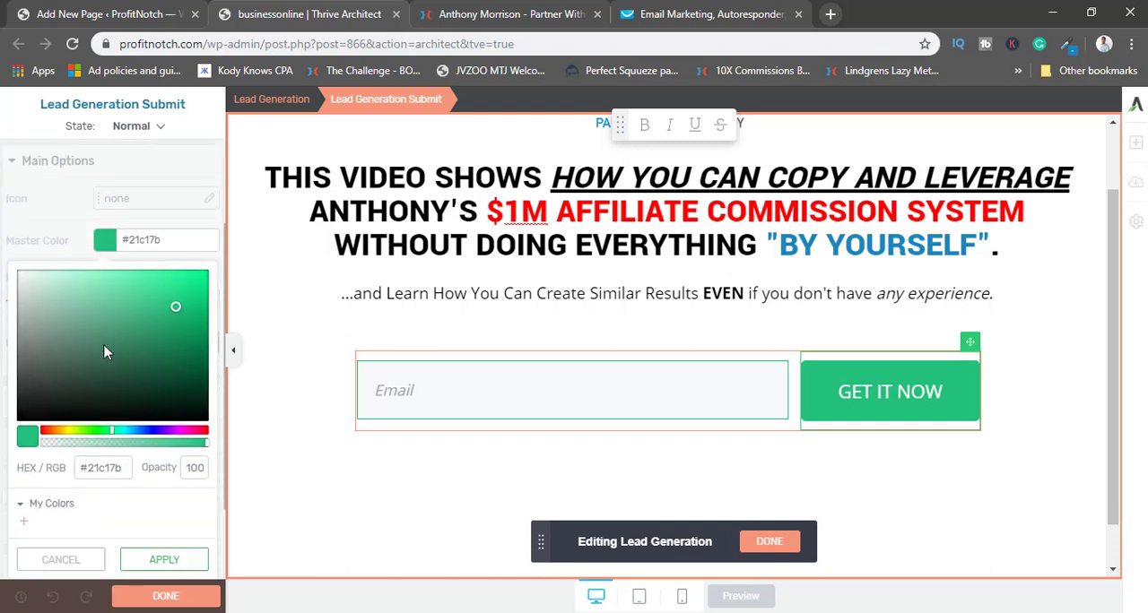
pyautogui.click(114, 462)
pyautogui.write('#1d85bb')
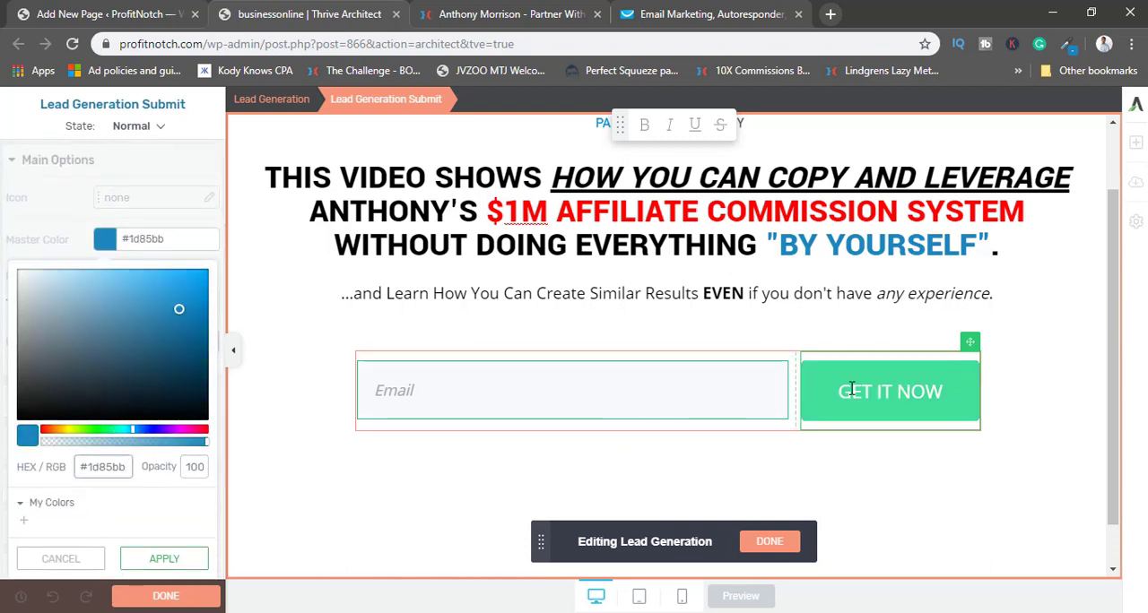
pyautogui.click(154, 563)
# Set the Email input's font size to 19 px and finish editing the form elements.
pyautogui.click(393, 381)
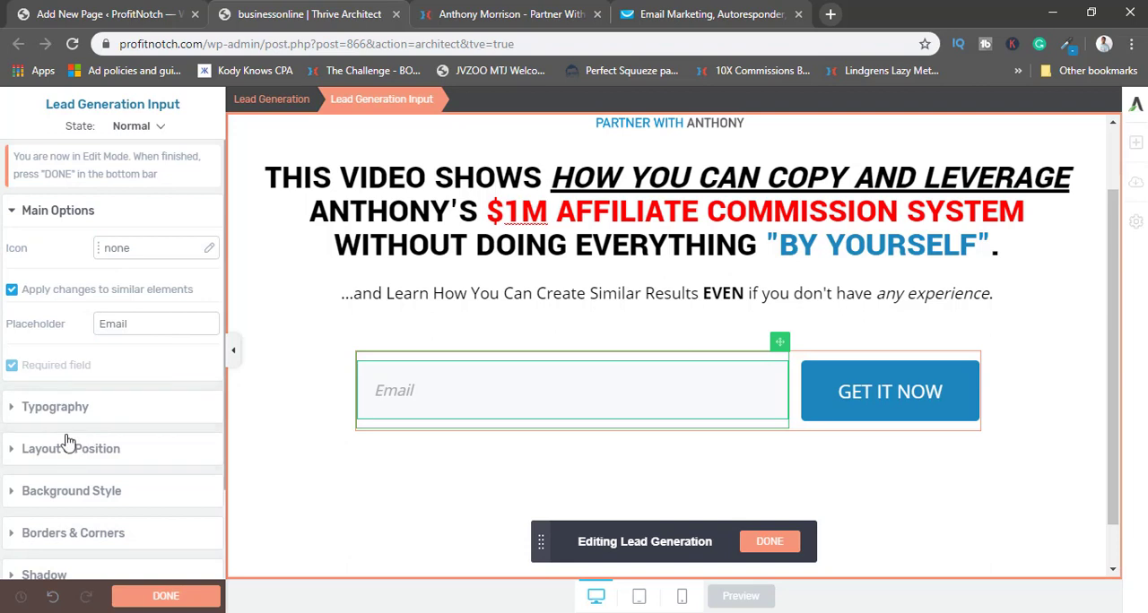
pyautogui.click(90, 223)
pyautogui.click(91, 215)
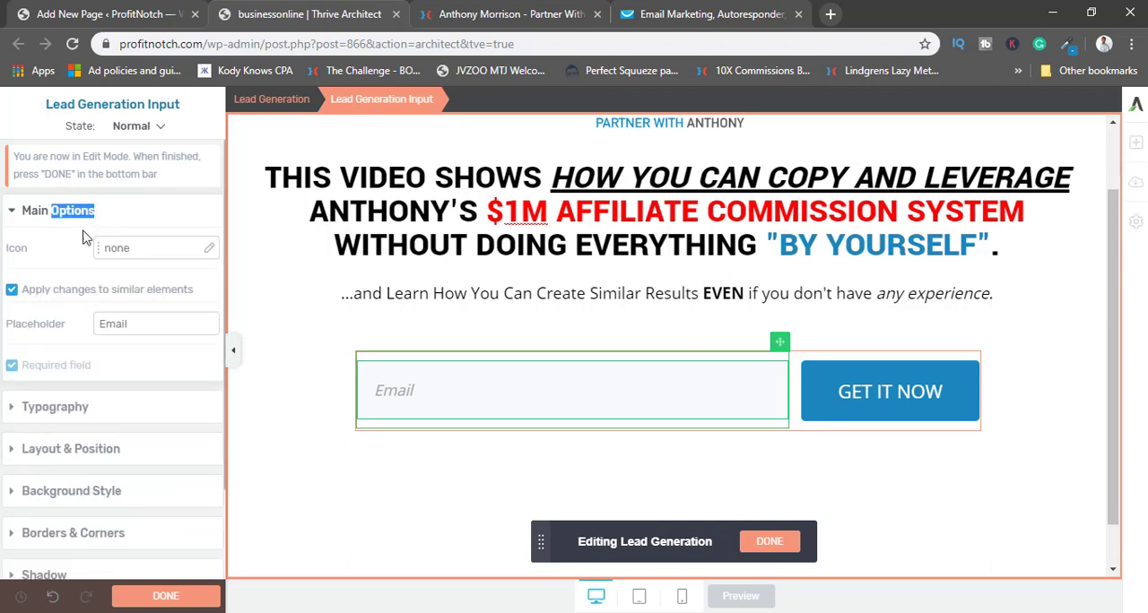
pyautogui.click(87, 213)
pyautogui.click(84, 251)
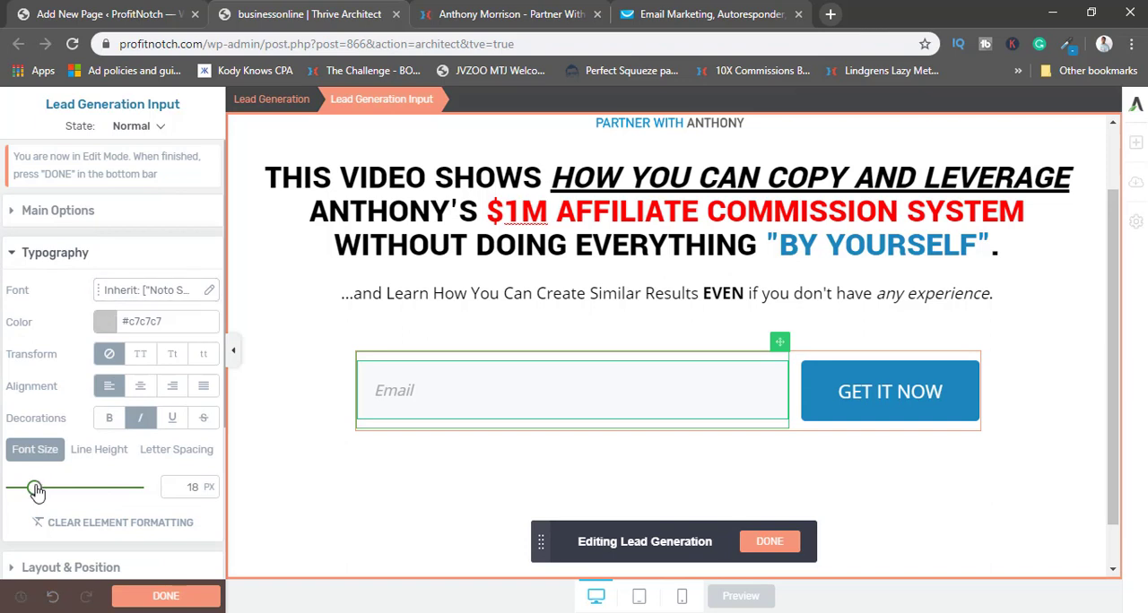
pyautogui.moveTo(34, 487)
pyautogui.mouseDown()
pyautogui.moveTo(15, 491)
pyautogui.moveTo(37, 497)
pyautogui.mouseUp()
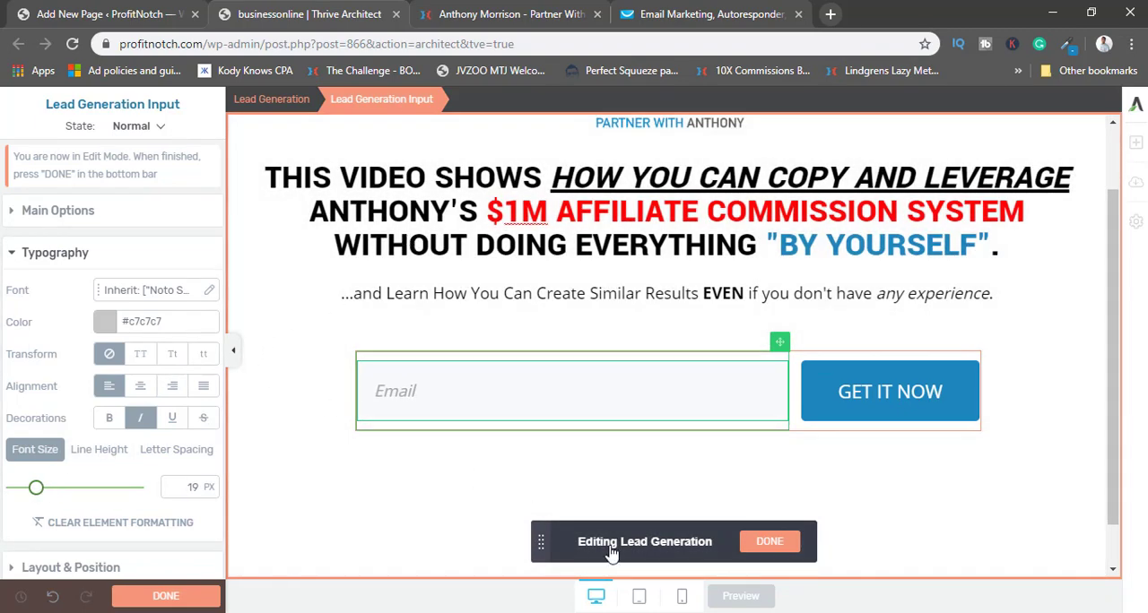
pyautogui.click(780, 543)
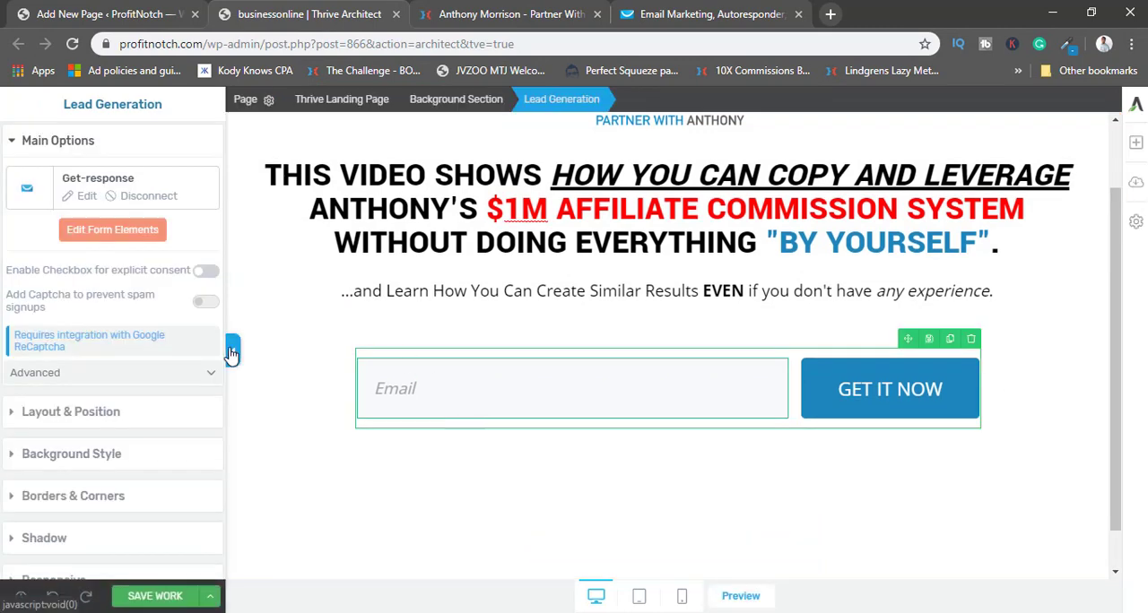
# Set the headline's font size to 44 px and check the page with the settings sidebar collapsed.
pyautogui.click(467, 242)
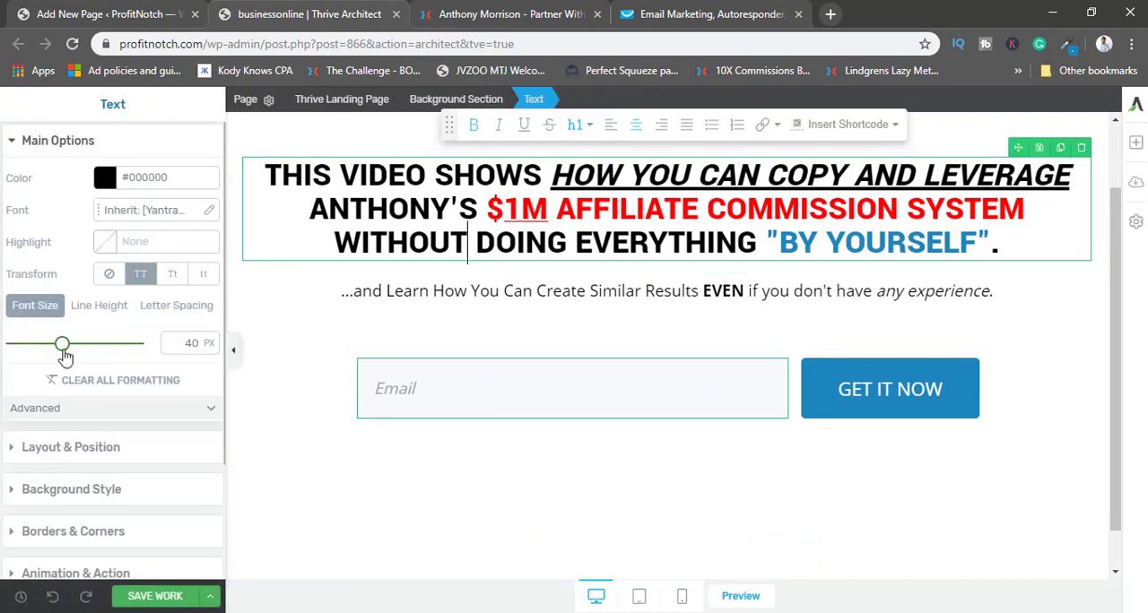
pyautogui.moveTo(63, 350); pyautogui.dragTo(67, 350)
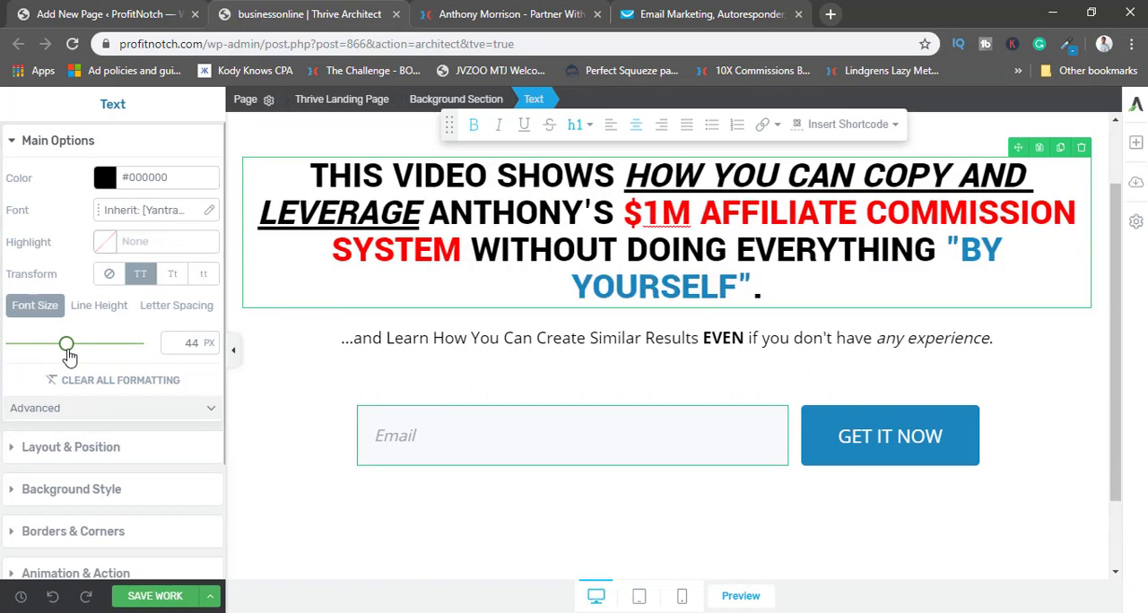
pyautogui.click(233, 349)
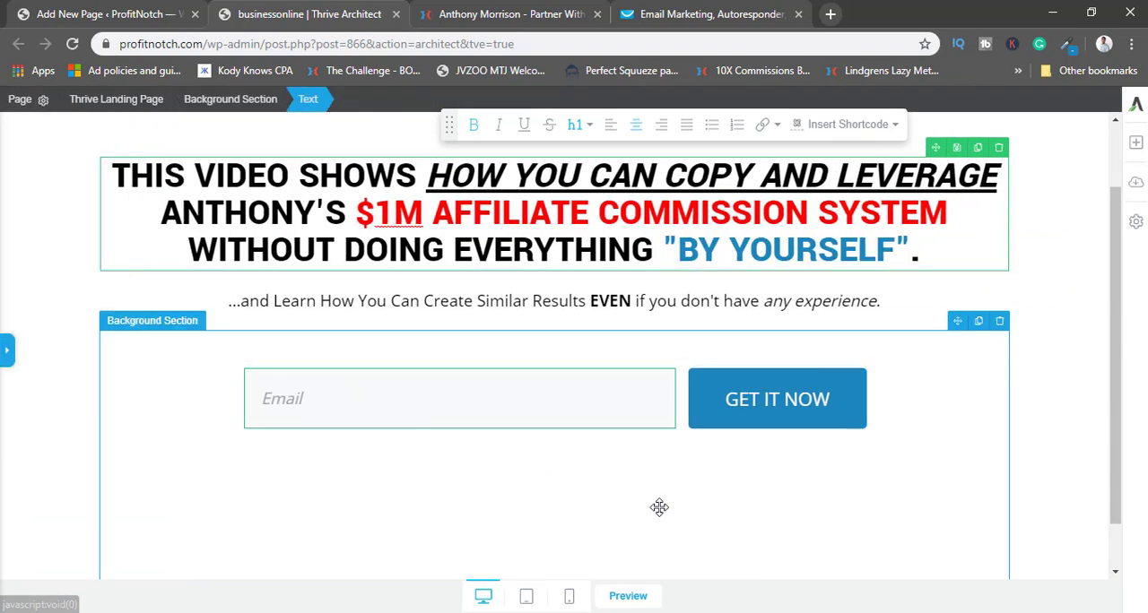
pyautogui.scroll(1, 628, 493)
pyautogui.scroll(-1, 574, 334)
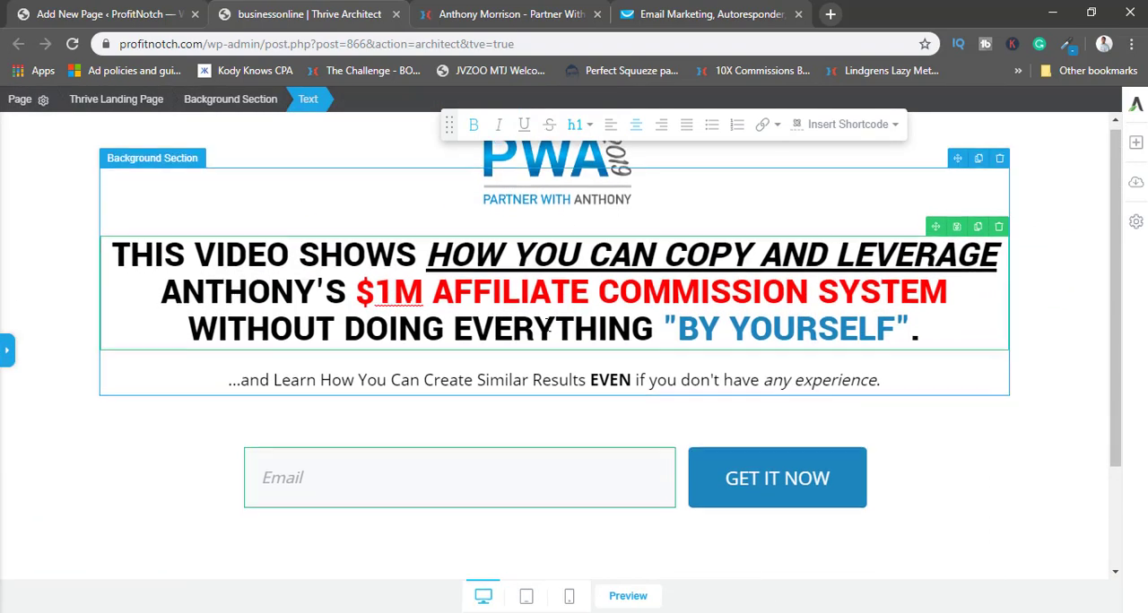
pyautogui.scroll(1, 648, 394)
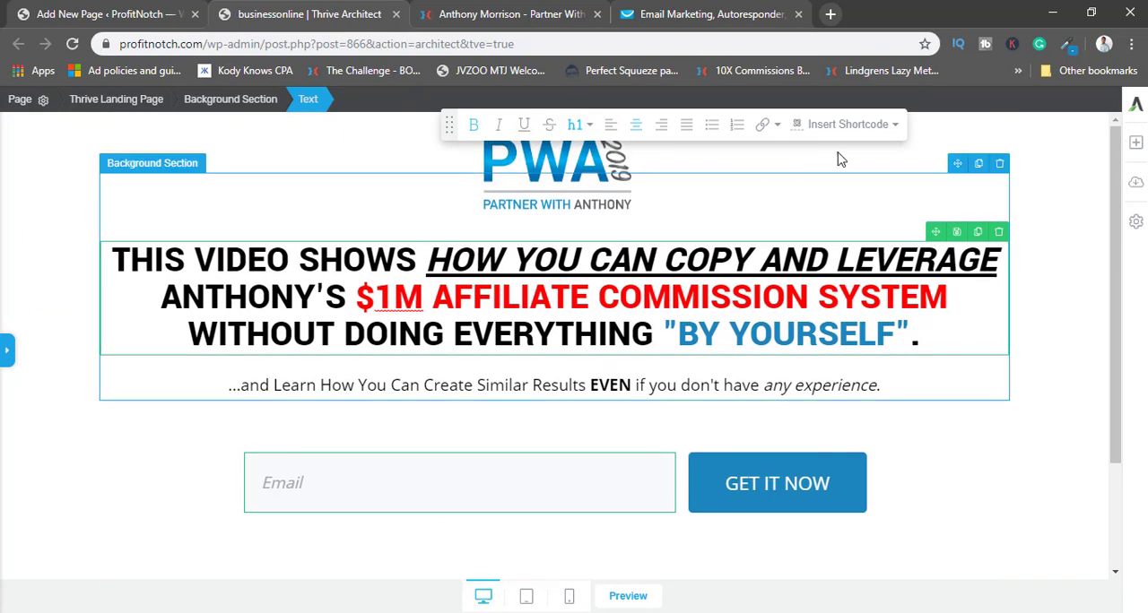
pyautogui.click(59, 212)
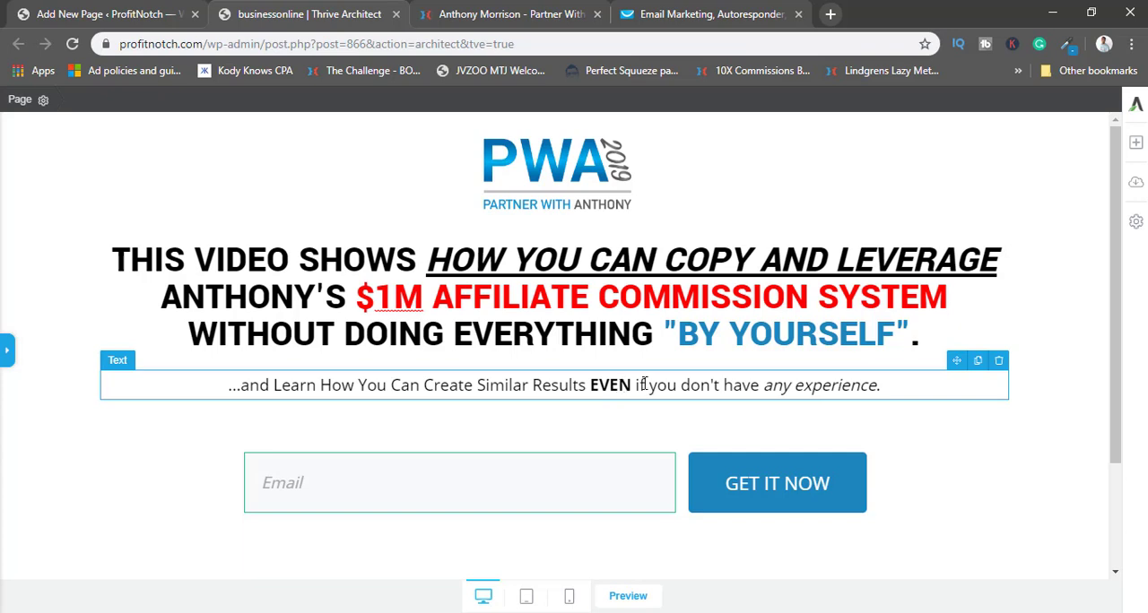
# Add "at all" after "any experience" at the end of the subheadline.
pyautogui.click(879, 387)
pyautogui.write('at all')
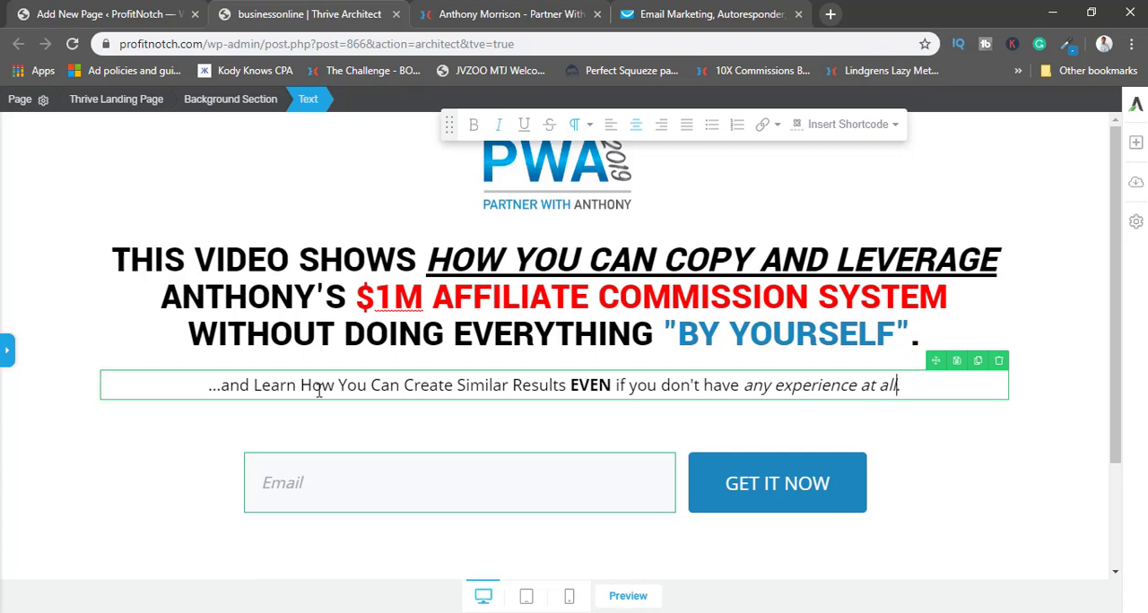
pyautogui.write('.')
# Save the work on the landing page and look it over.
pyautogui.click(384, 481)
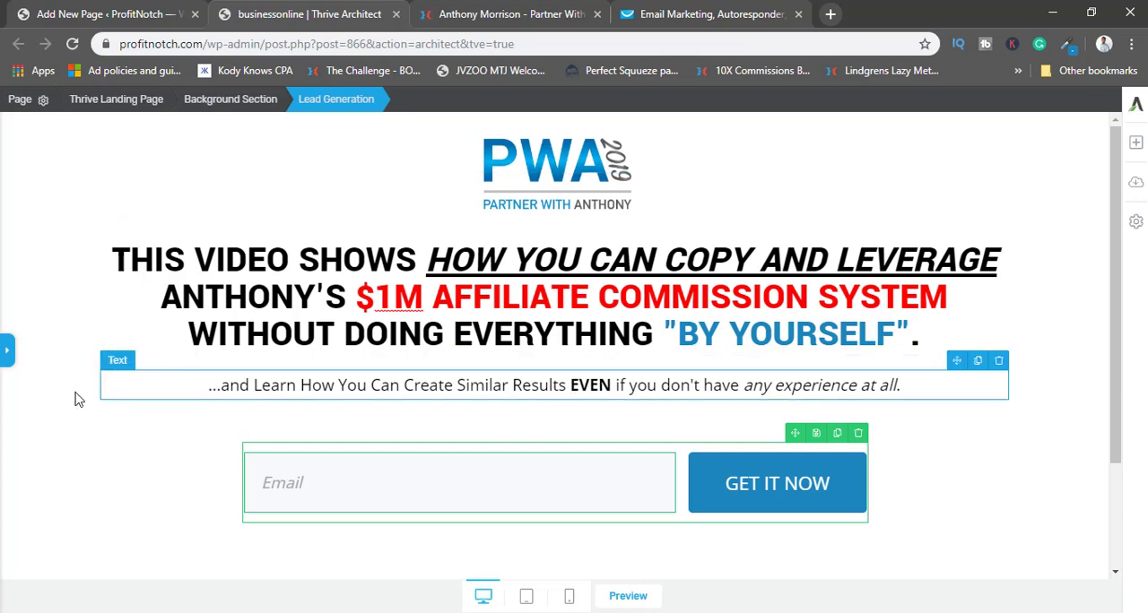
pyautogui.click(9, 352)
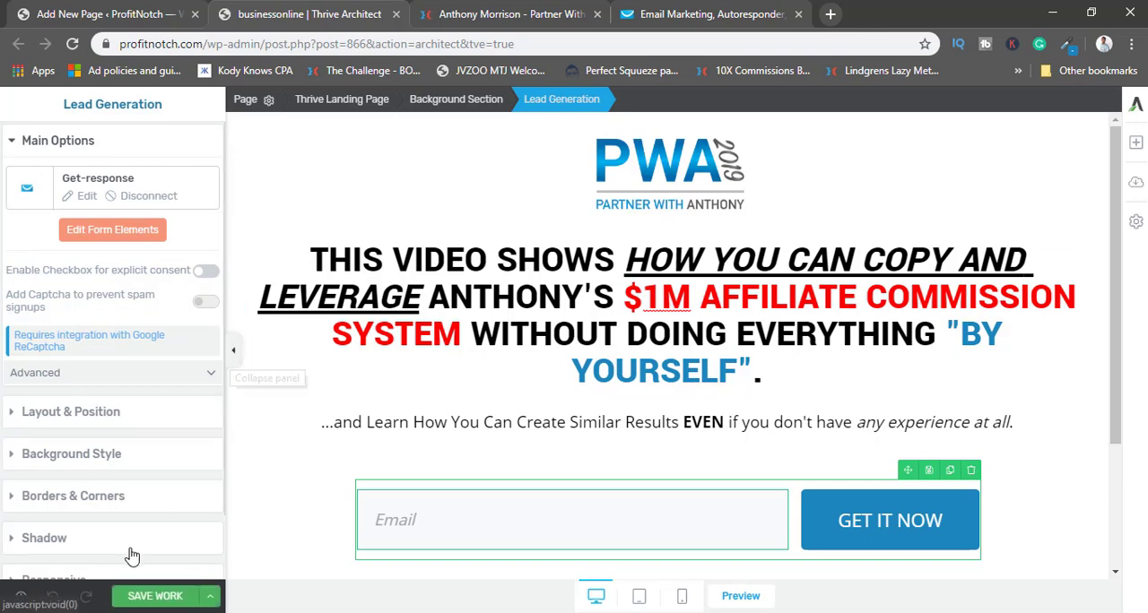
pyautogui.click(153, 595)
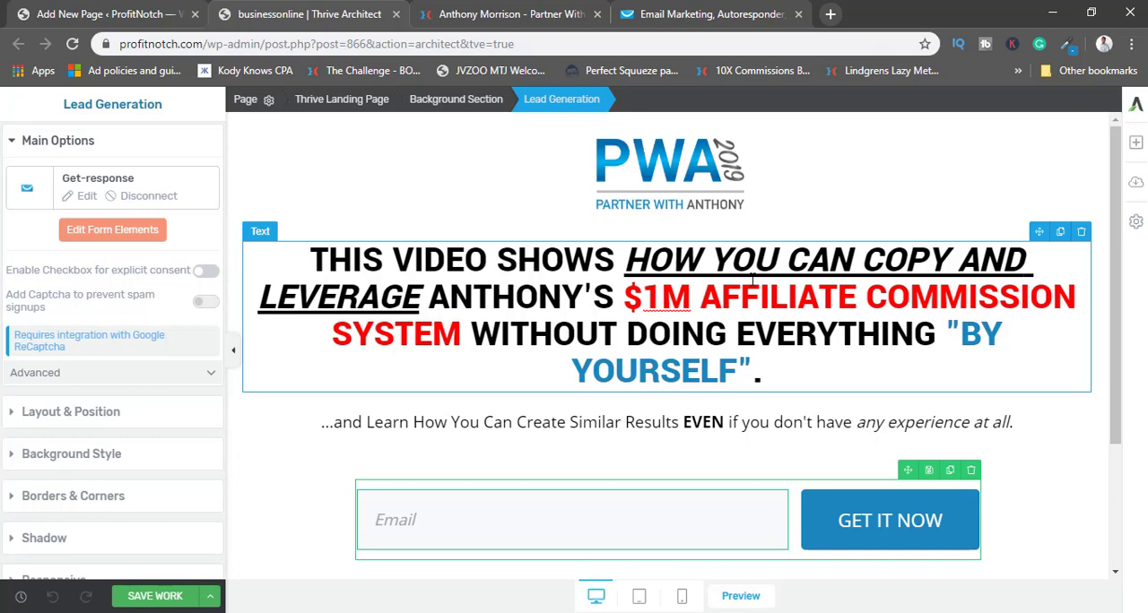
pyautogui.scroll(-2, 717, 305)
pyautogui.scroll(2, 511, 362)
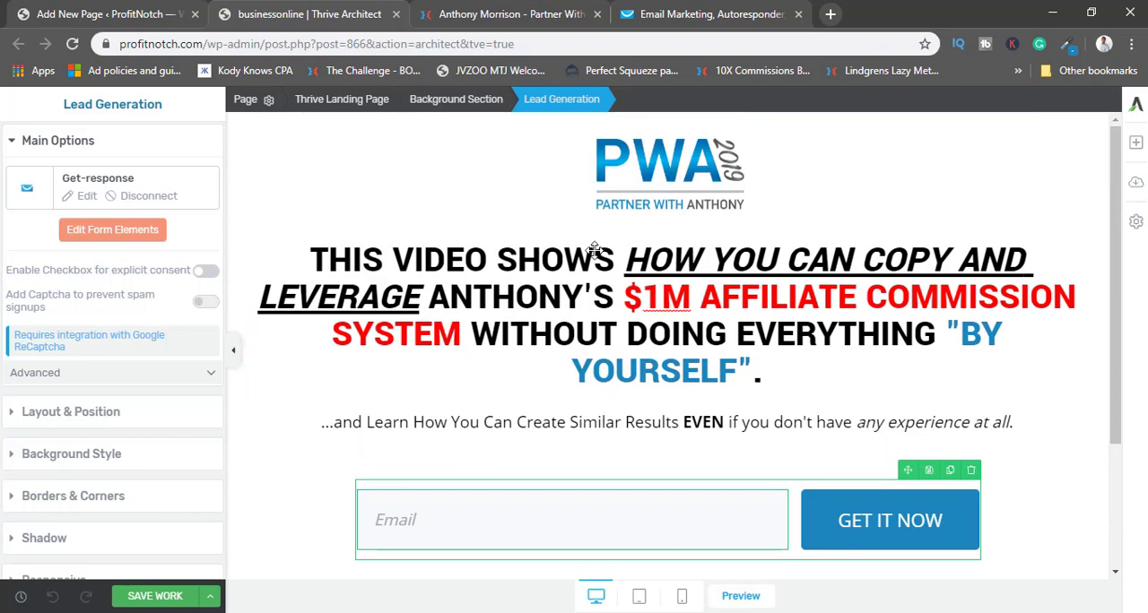
# Save the work on the landing page and collapse the settings sidebar.
pyautogui.click(155, 596)
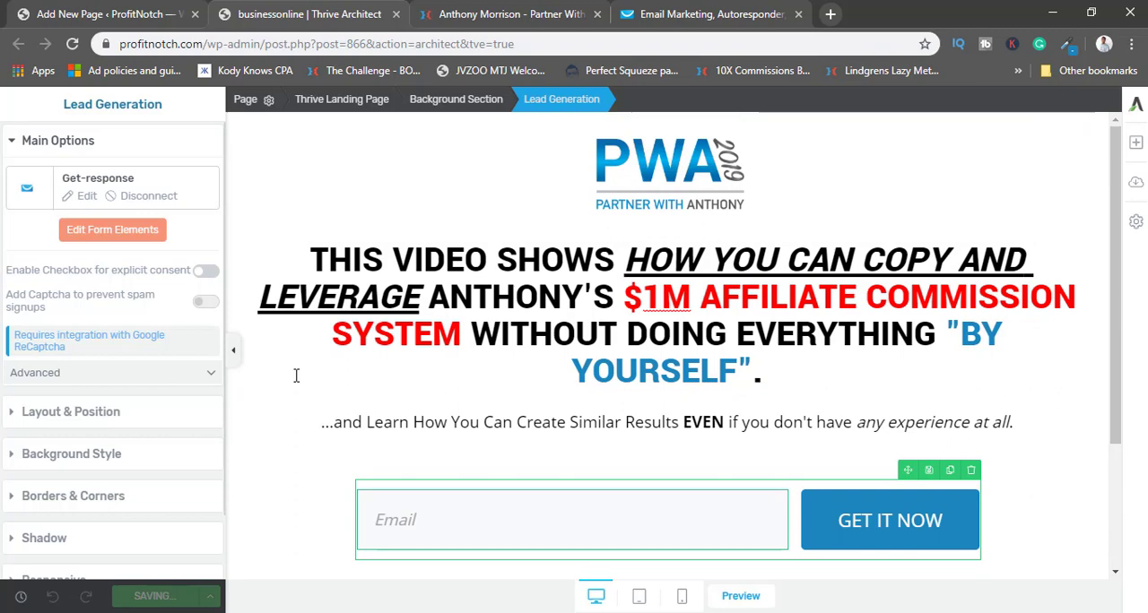
pyautogui.click(233, 352)
pyautogui.click(13, 354)
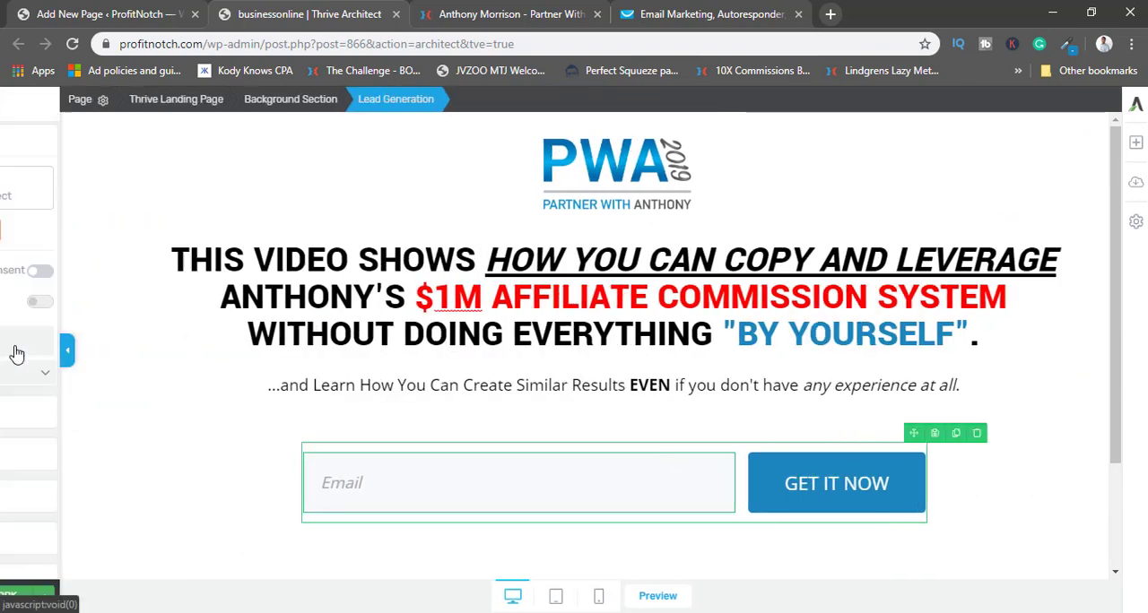
# Copy the published businessonline page's link and open it in a new tab of the other browser.
pyautogui.click(120, 13)
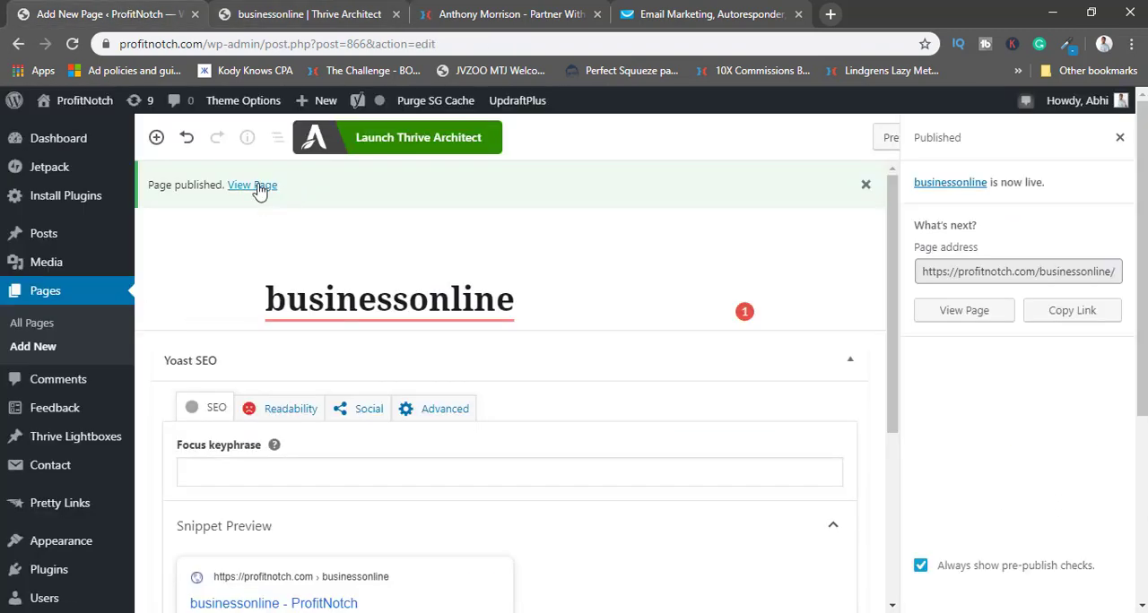
pyautogui.rightClick(258, 191)
pyautogui.click(301, 296)
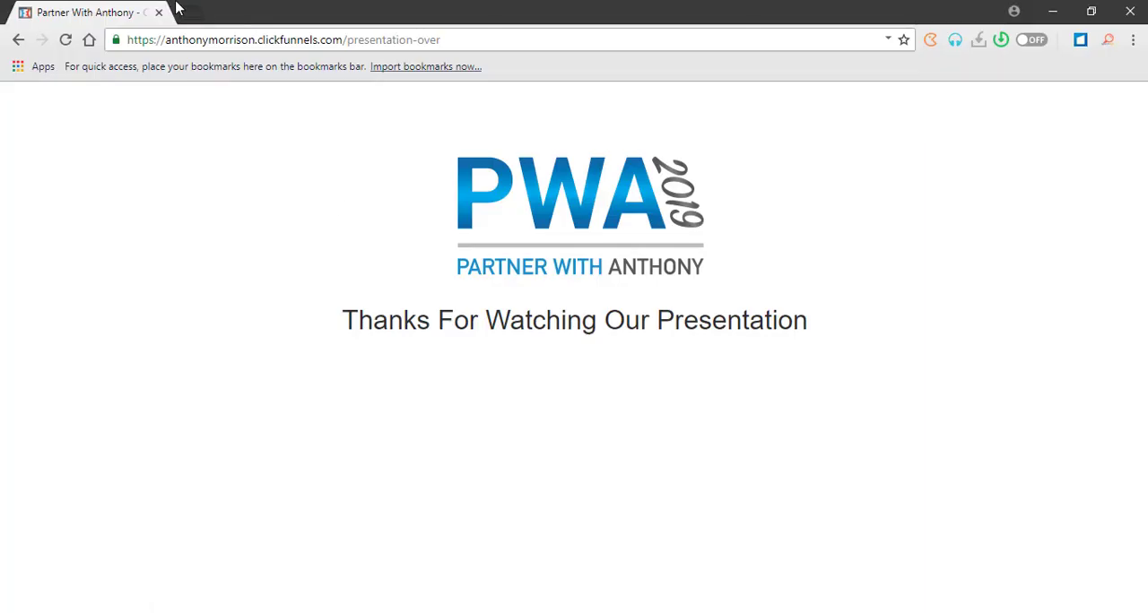
pyautogui.click(177, 8)
pyautogui.rightClick(200, 40)
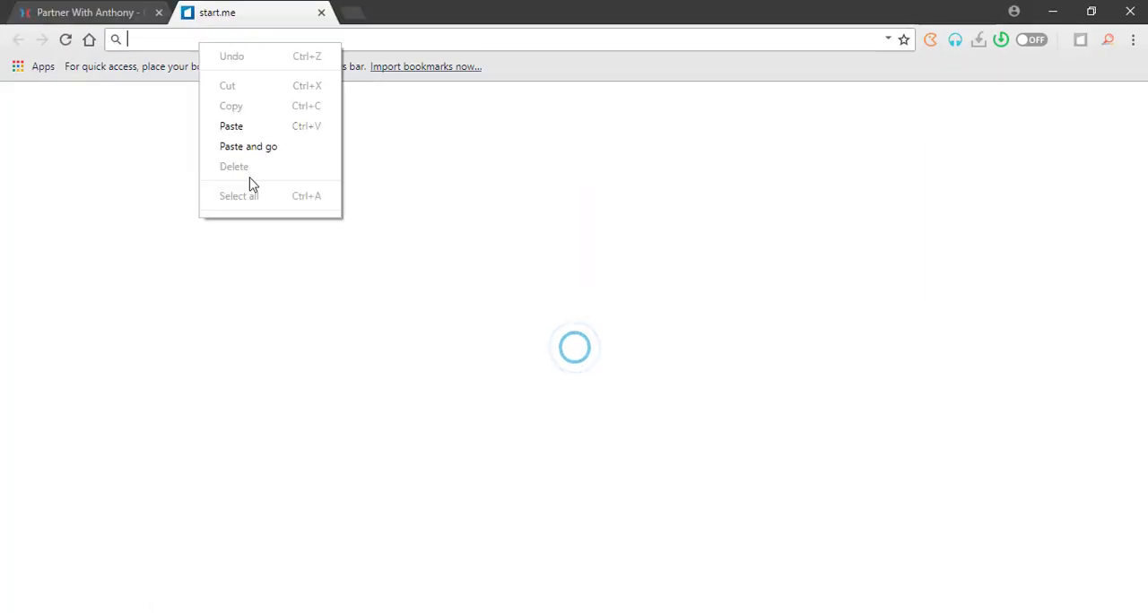
pyautogui.click(253, 150)
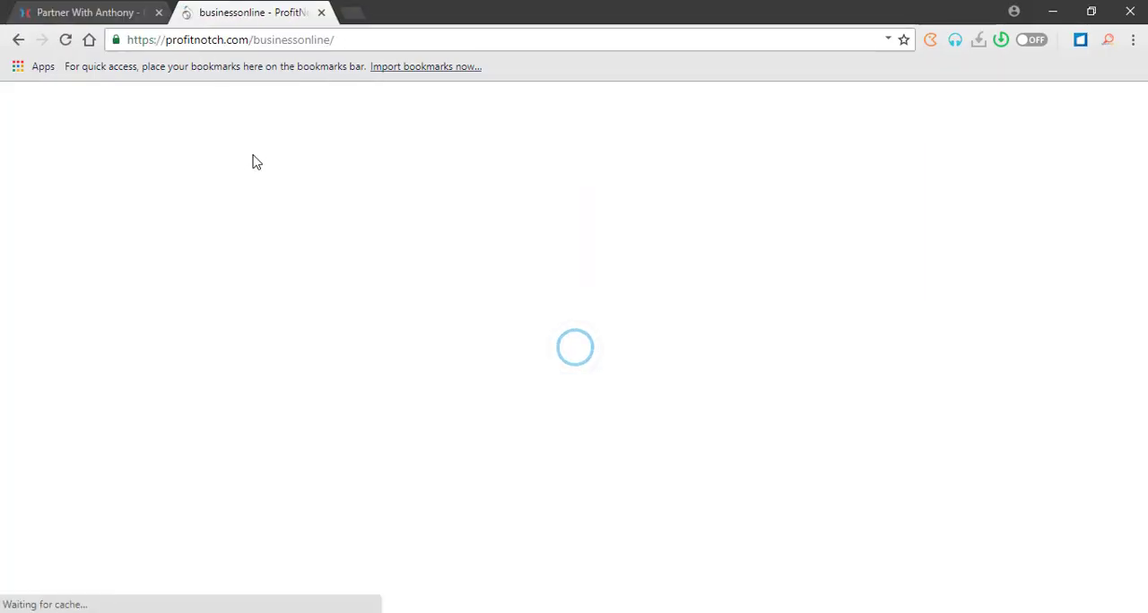
# Check the live landing page from the logo down to the copyright line in the footer.
pyautogui.scroll(-2, 425, 257)
pyautogui.scroll(2, 425, 256)
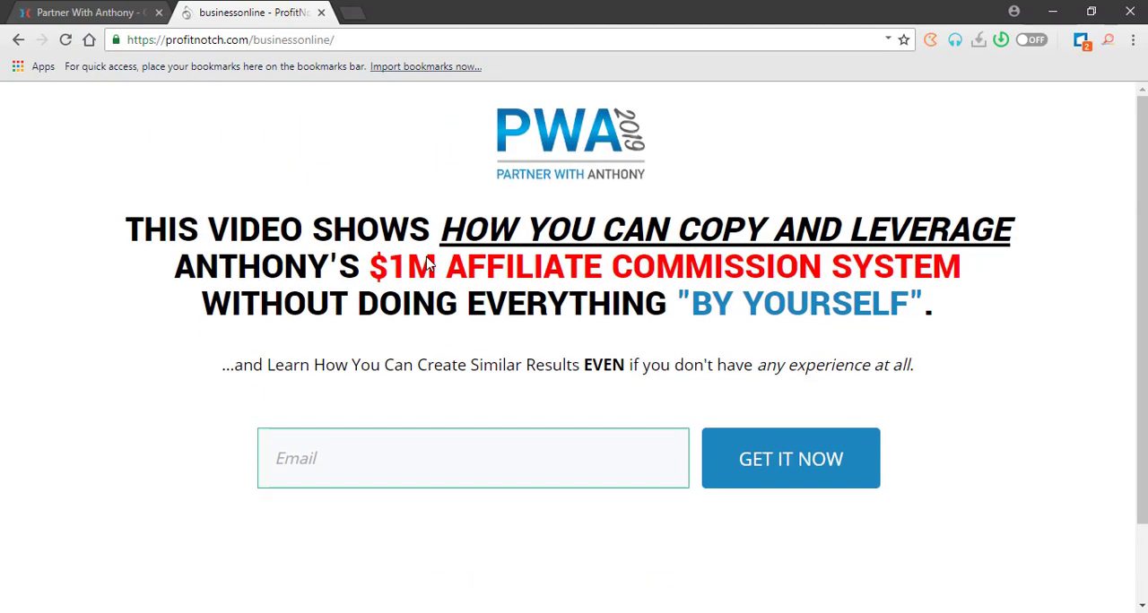
pyautogui.scroll(-2, 565, 109)
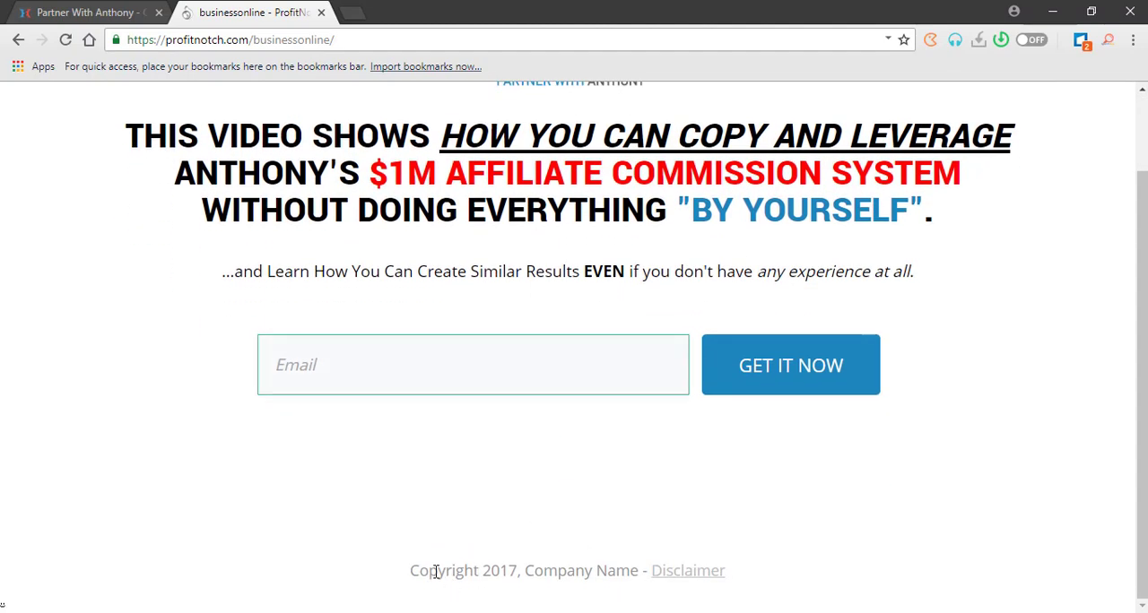
pyautogui.moveTo(413, 571)
pyautogui.mouseDown()
pyautogui.moveTo(740, 567)
pyautogui.moveTo(741, 580)
pyautogui.moveTo(416, 578)
pyautogui.mouseUp()
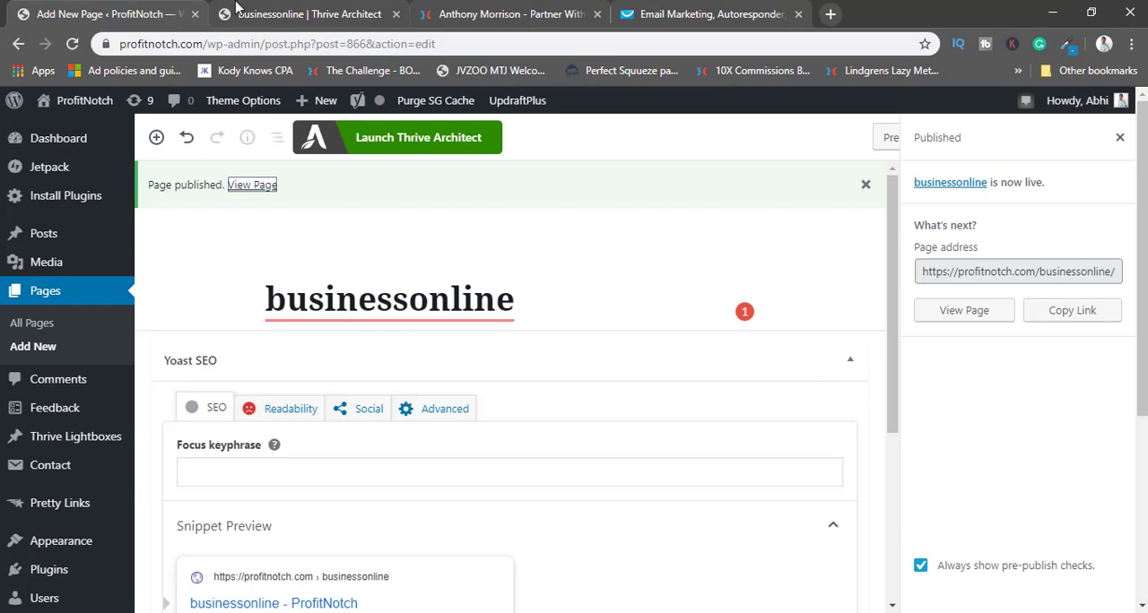
# Return to the Thrive Architect editor and replace "Company Name" in the footer's copyright line with "ProfitNotch.com".
pyautogui.click(237, 7)
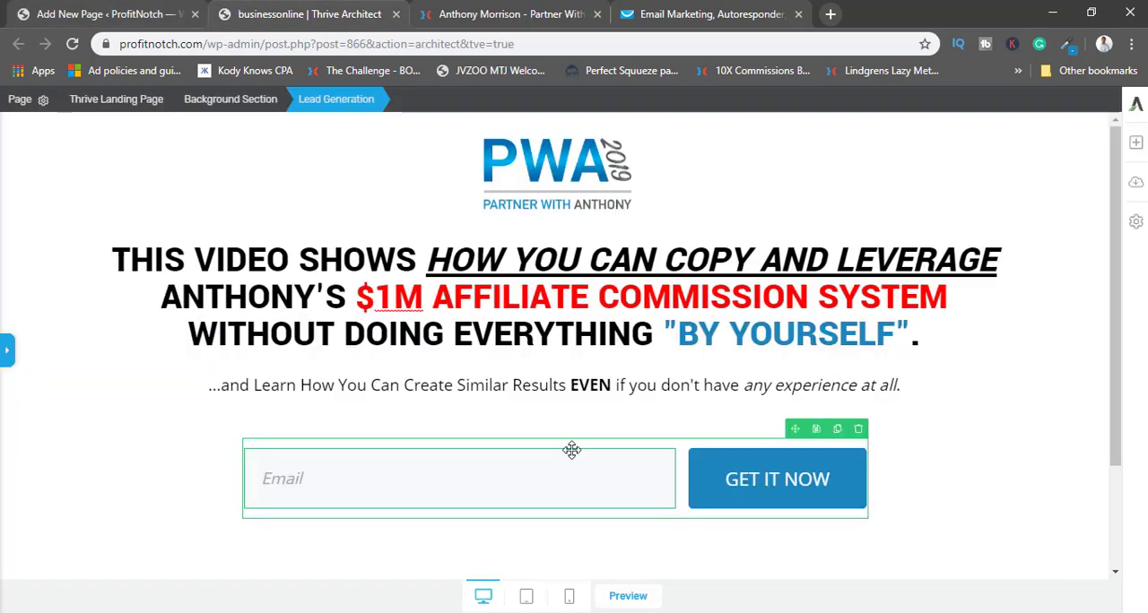
pyautogui.scroll(-2, 587, 494)
pyautogui.click(474, 547)
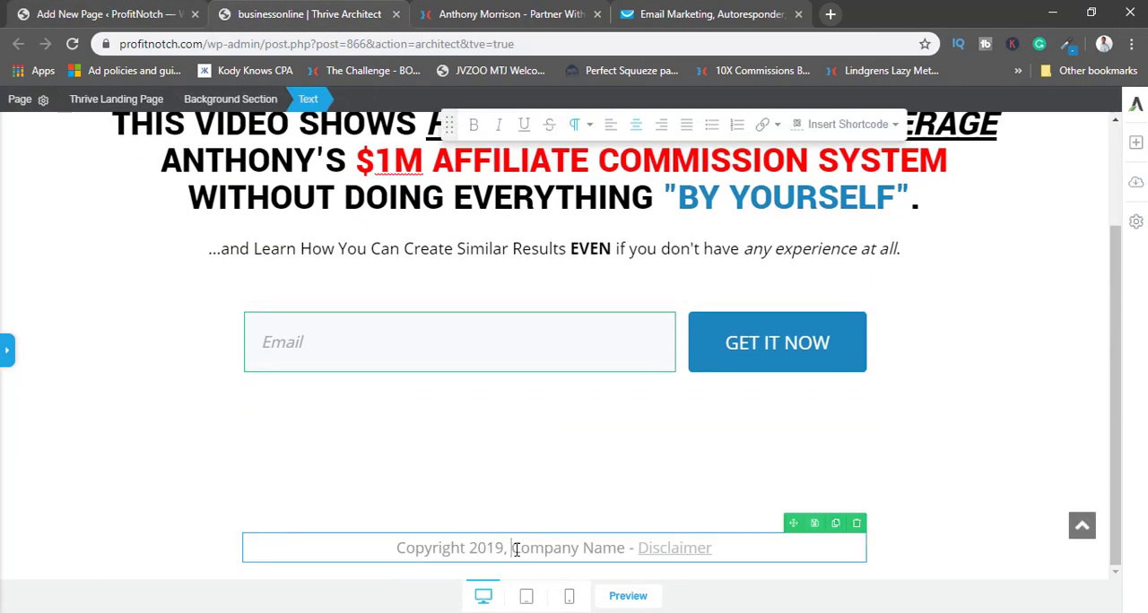
pyautogui.moveTo(512, 549); pyautogui.dragTo(628, 548)
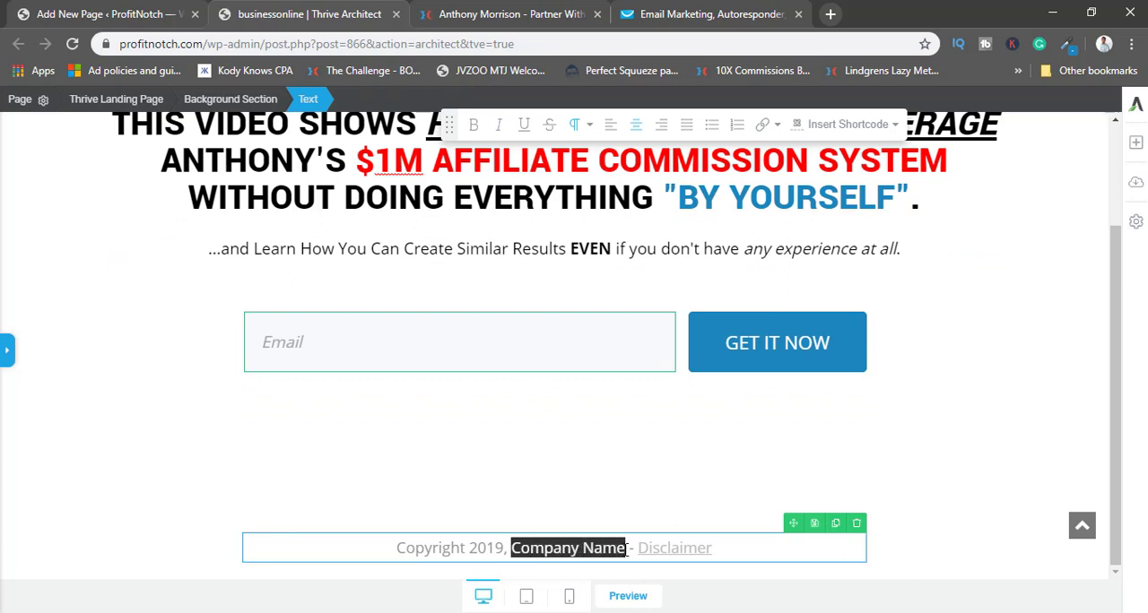
pyautogui.write('Profit')
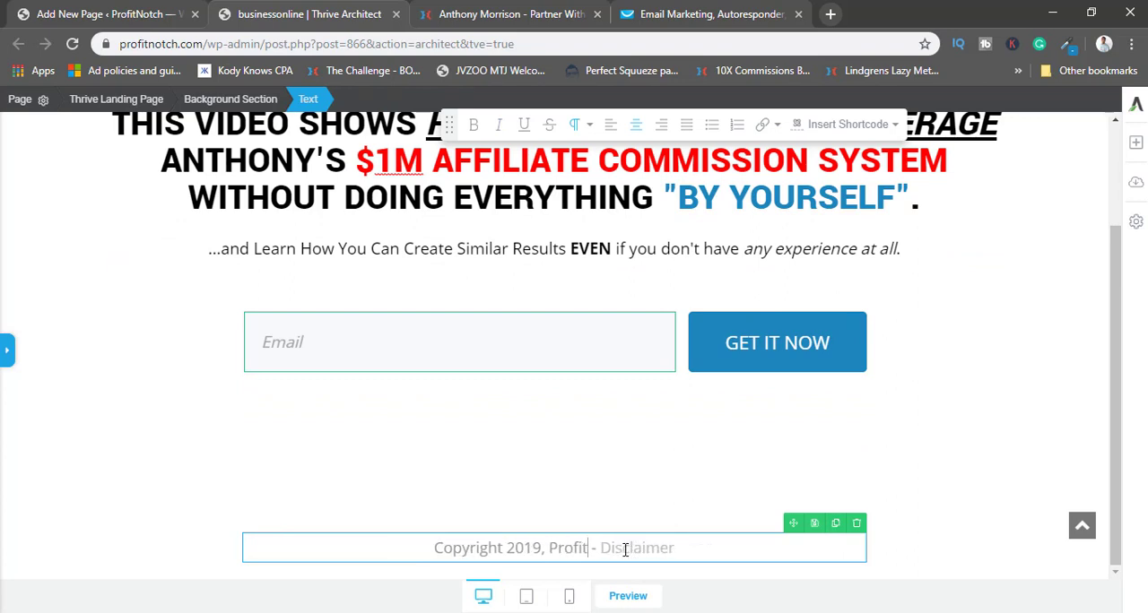
pyautogui.write('Notch')
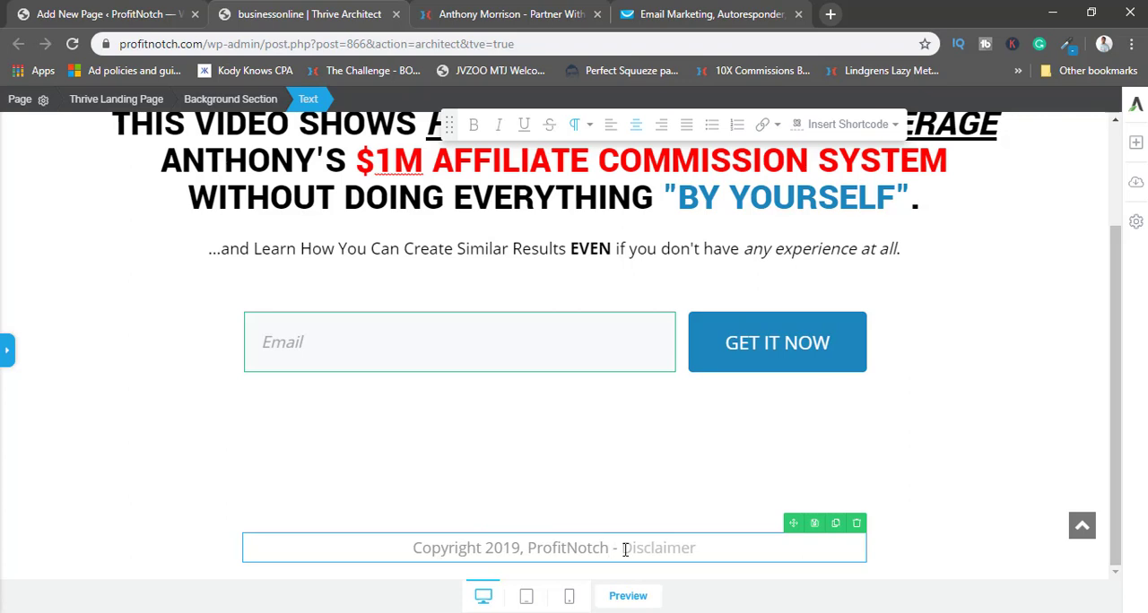
pyautogui.write('.com')
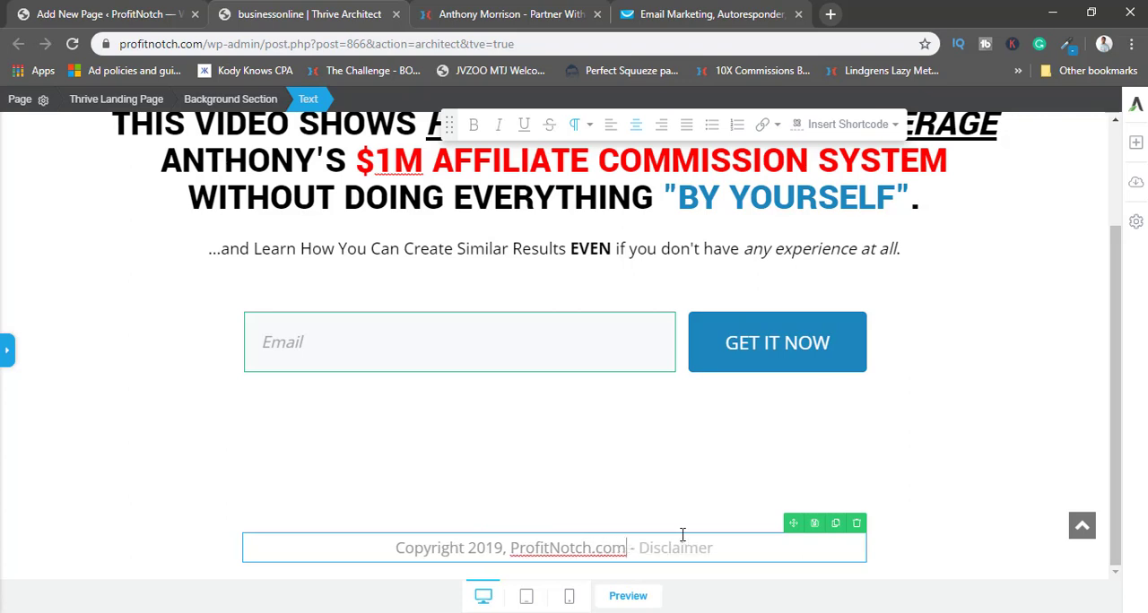
# Open the link settings of the footer's "Disclaimer" text, and browse the site's WordPress page list for a disclaimer page.
pyautogui.moveTo(730, 549); pyautogui.dragTo(647, 553)
pyautogui.click(763, 124)
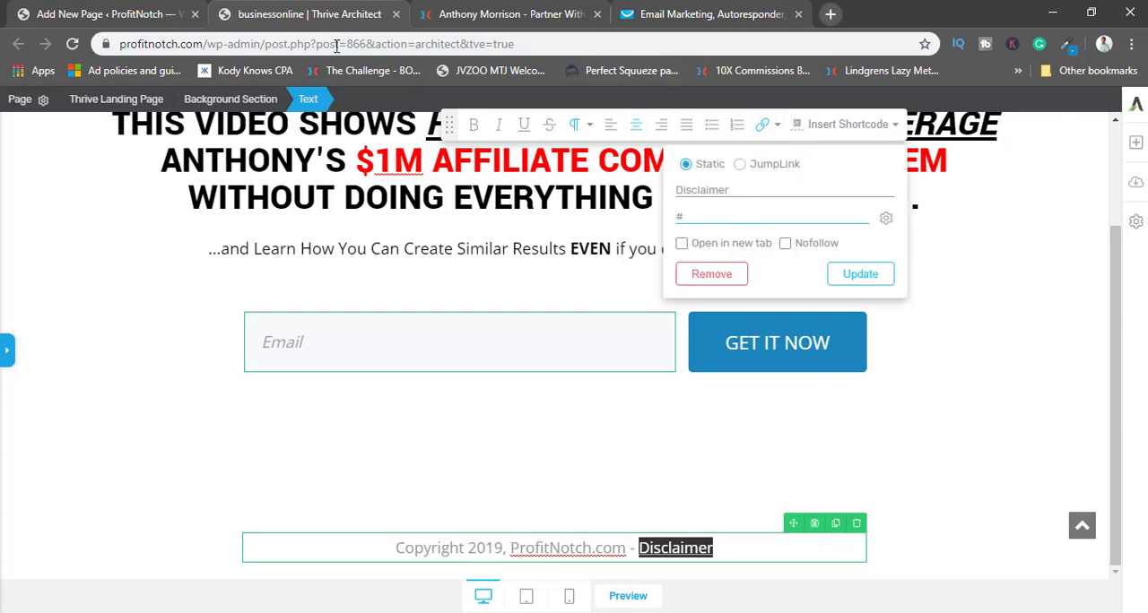
pyautogui.click(56, 7)
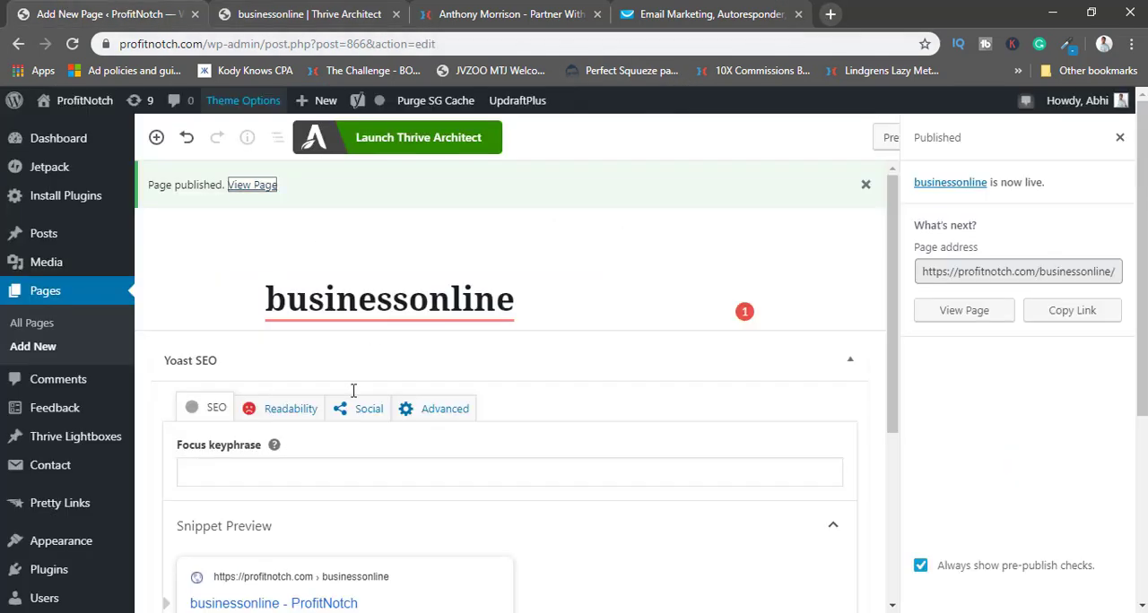
pyautogui.click(63, 300)
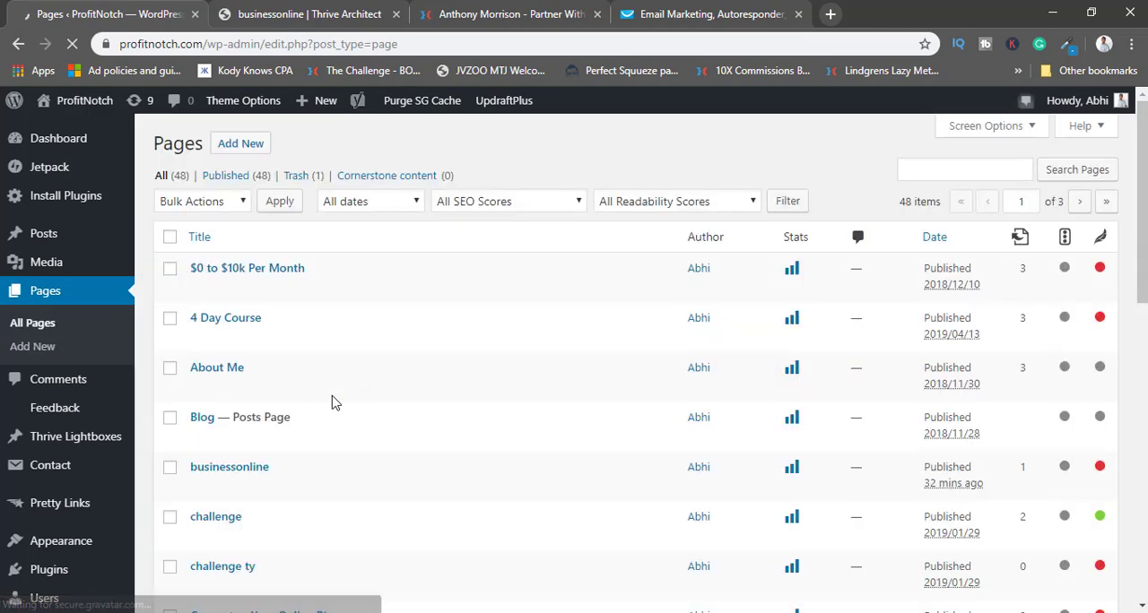
pyautogui.scroll(-2, 332, 403)
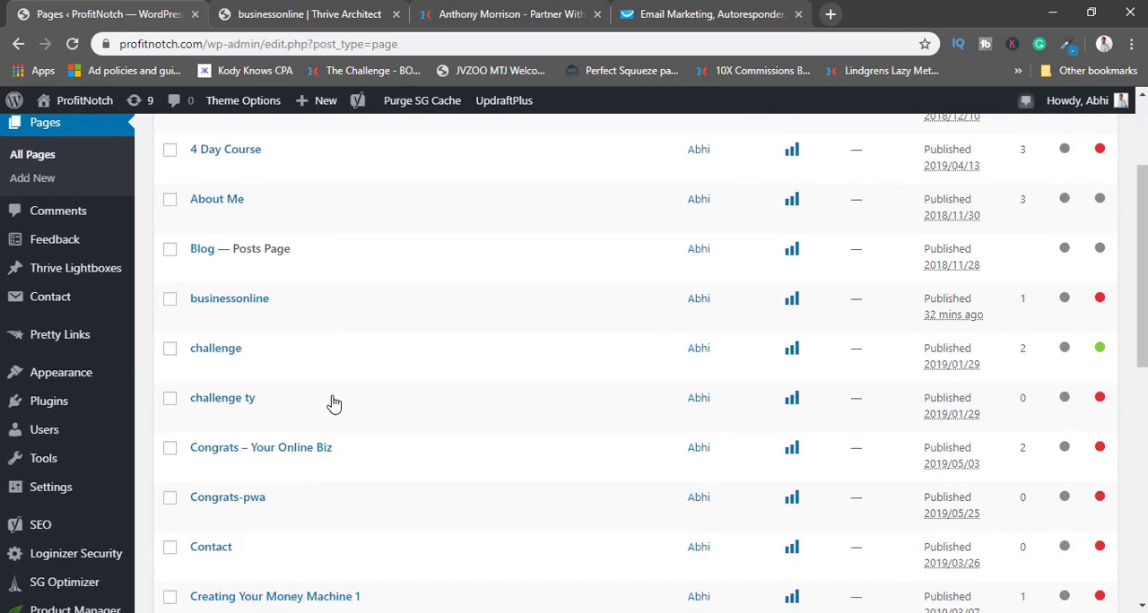
pyautogui.scroll(-6, 333, 403)
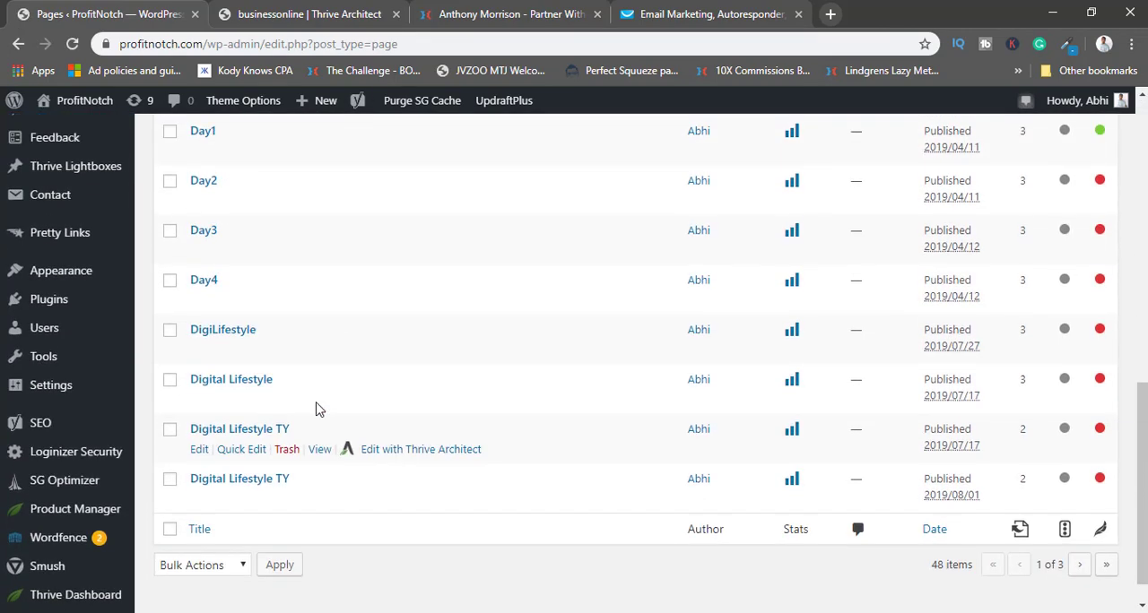
pyautogui.scroll(8, 331, 403)
# Search the pages for "disclaimer" and copy the link address of the Income Disclaimer page.
pyautogui.click(936, 172)
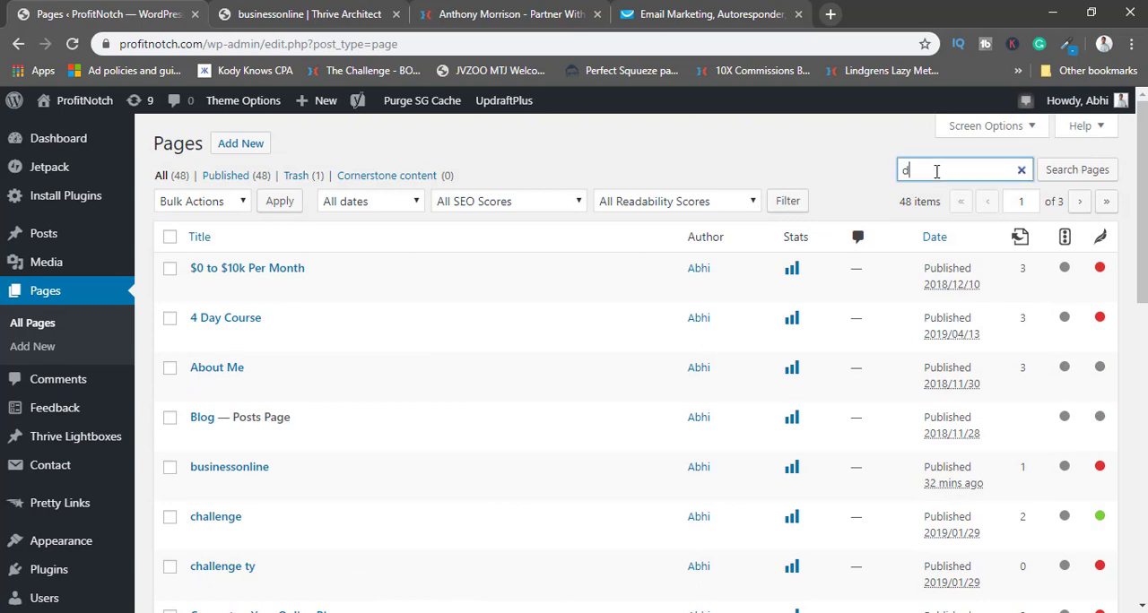
pyautogui.write('disclaimer')
pyautogui.press('Return')
pyautogui.scroll(-10, 587, 370)
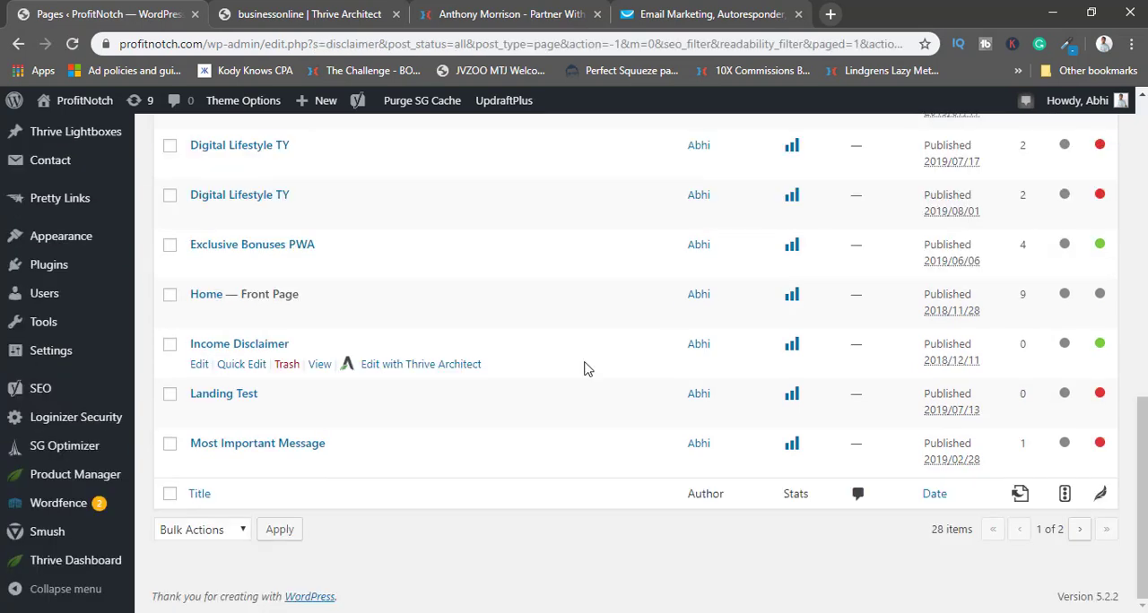
pyautogui.rightClick(321, 371)
pyautogui.click(388, 466)
pyautogui.click(565, 9)
pyautogui.click(672, 10)
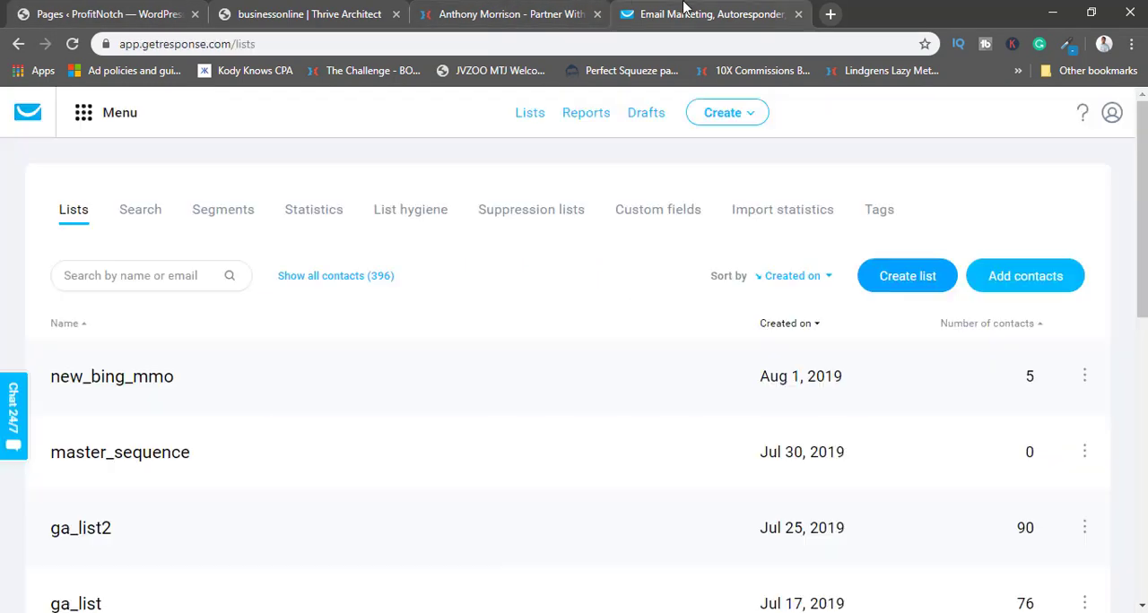
pyautogui.click(289, 9)
pyautogui.click(177, 9)
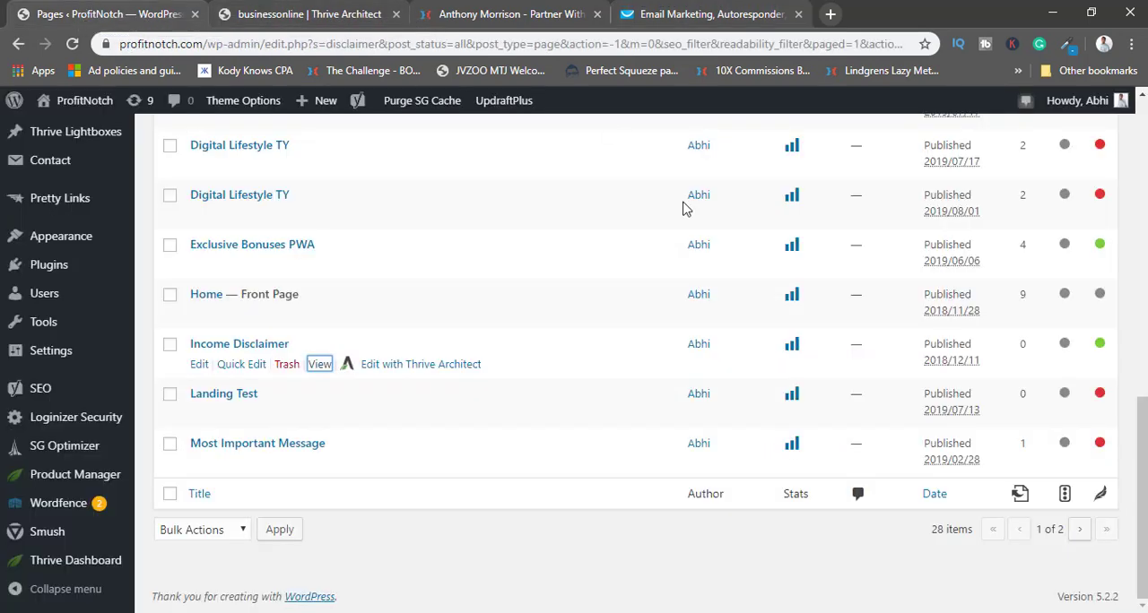
# Link the footer's "Disclaimer" text to the copied profitnotch.com/income-disclaimer/ address with Nofollow, and deselect the text.
pyautogui.hotkey('ctrl', 'Tab')
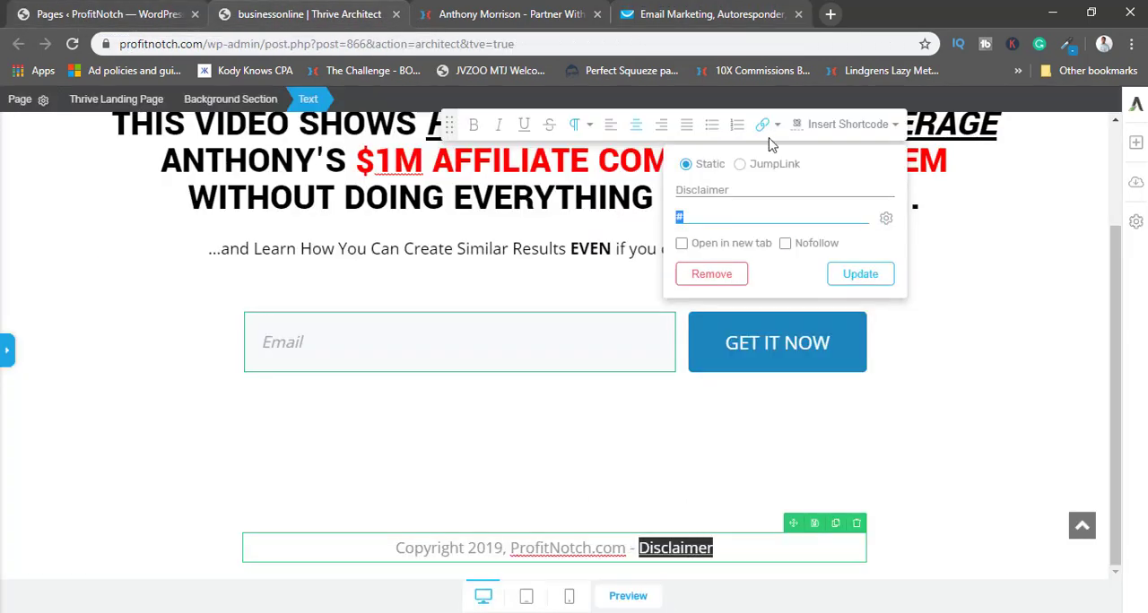
pyautogui.hotkey('ctrl', 'v')
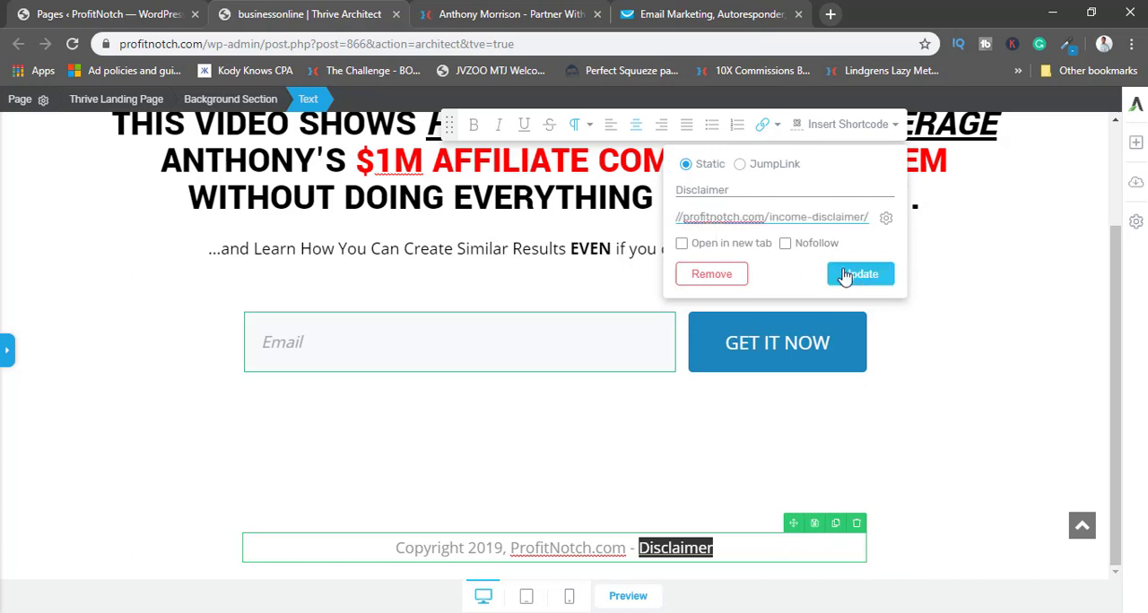
pyautogui.click(786, 243)
pyautogui.click(860, 274)
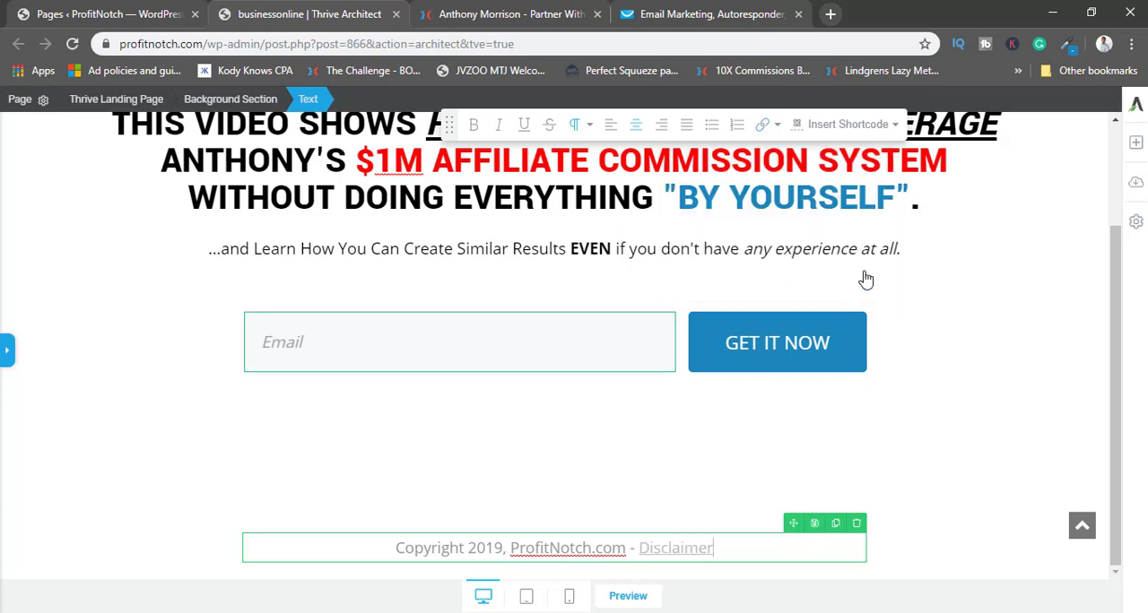
pyautogui.click(972, 299)
pyautogui.click(1036, 289)
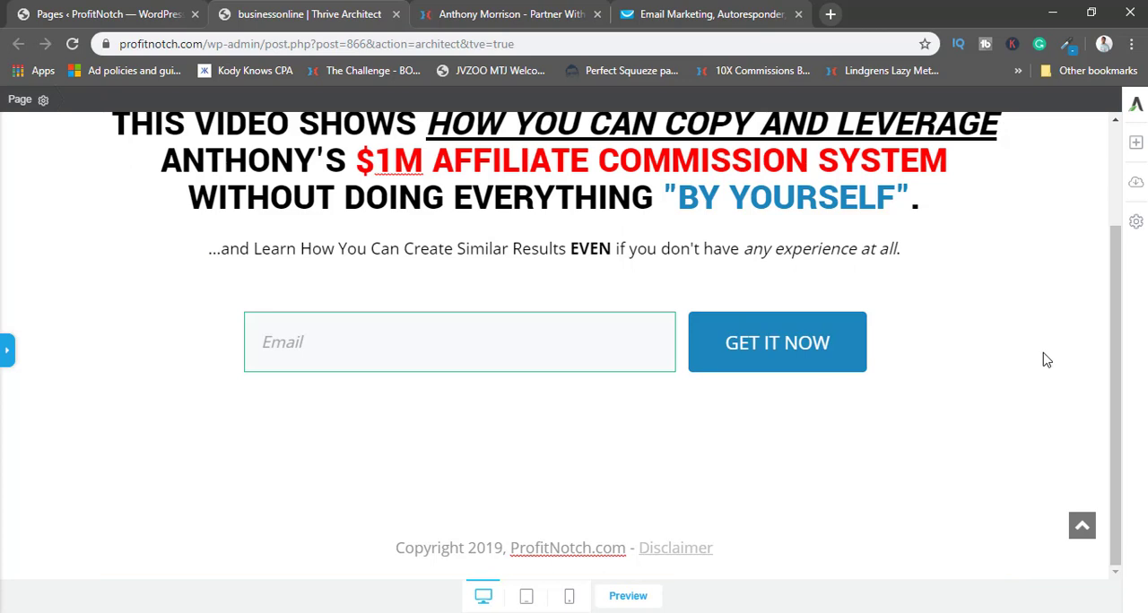
# Switch the landing page to the mobile view and check the layout of the logo, headline and subheadline.
pyautogui.scroll(3, 1045, 357)
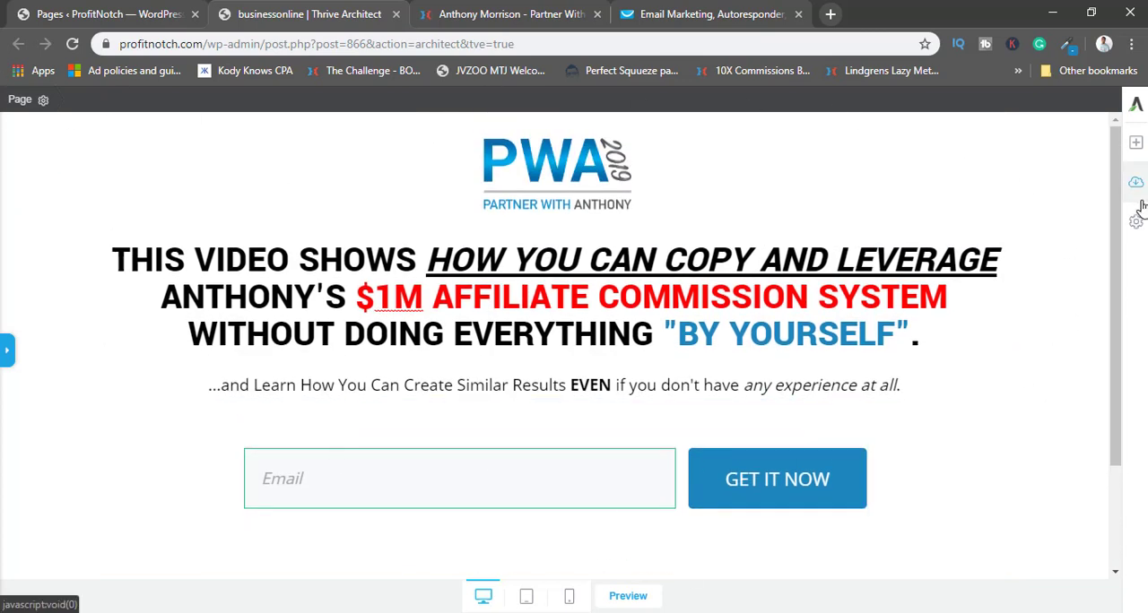
pyautogui.click(569, 596)
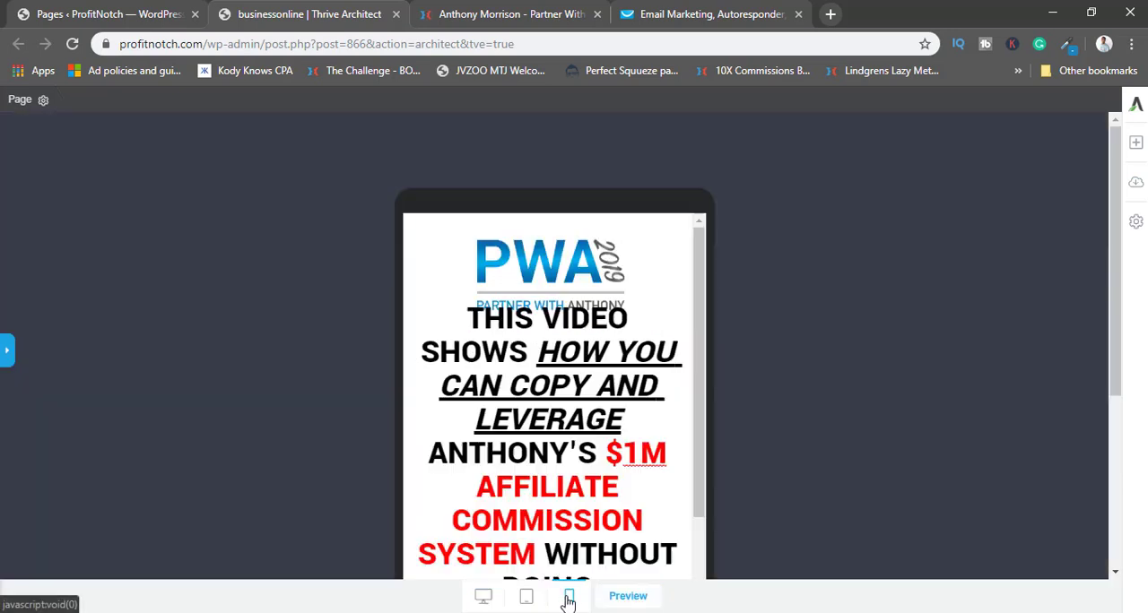
pyautogui.scroll(-3, 859, 358)
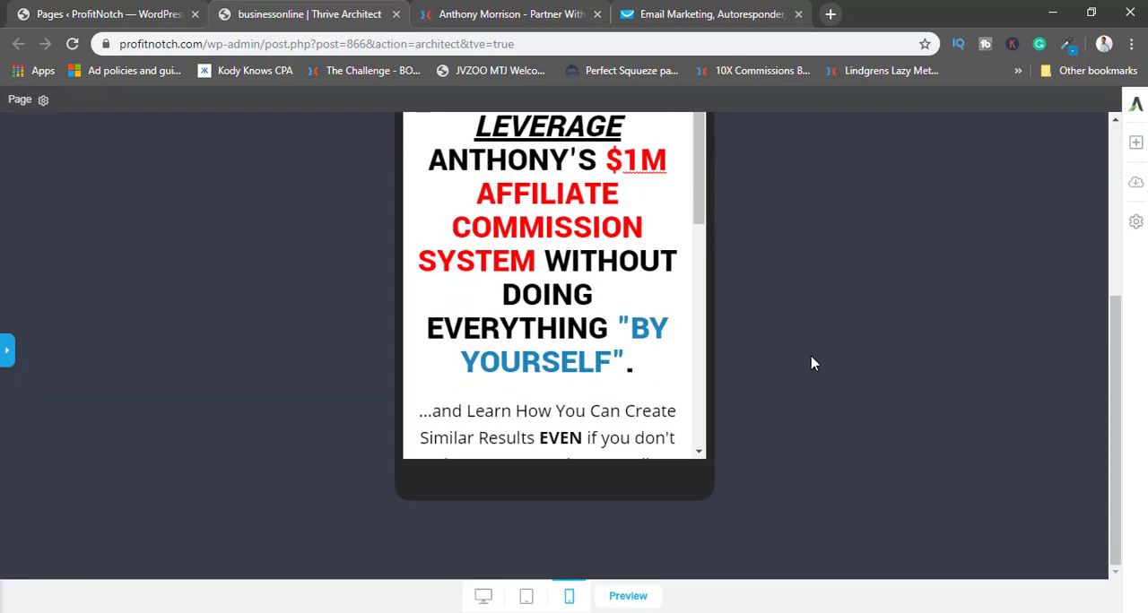
pyautogui.moveTo(702, 209)
pyautogui.mouseDown()
pyautogui.moveTo(694, 385)
pyautogui.moveTo(694, 192)
pyautogui.mouseUp()
pyautogui.scroll(3, 756, 269)
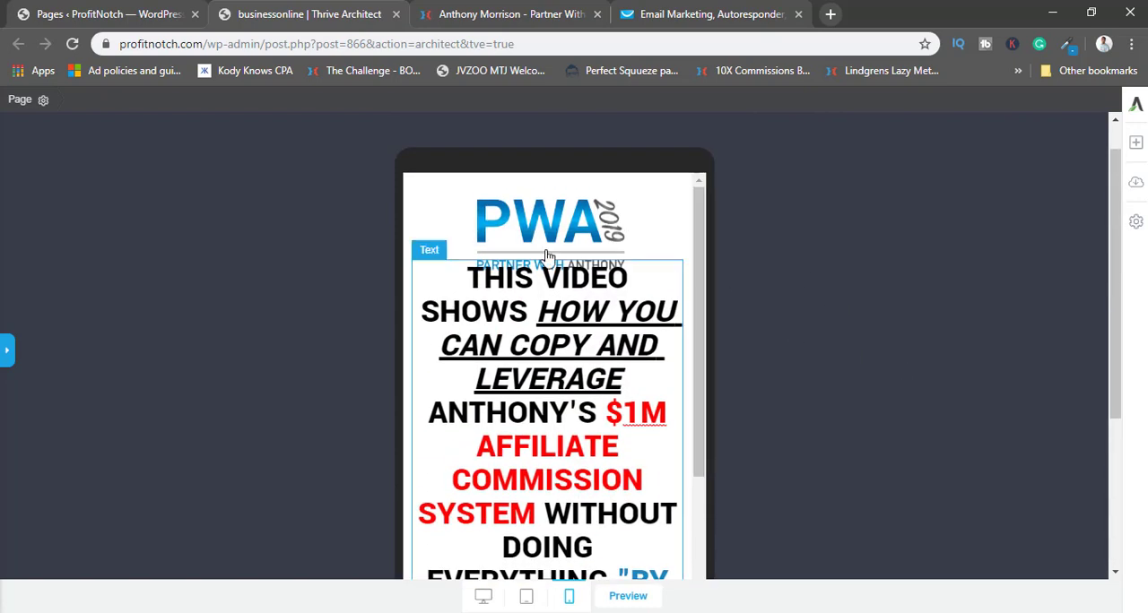
# Resize the PWA logo image in the mobile view to 158 px.
pyautogui.click(466, 260)
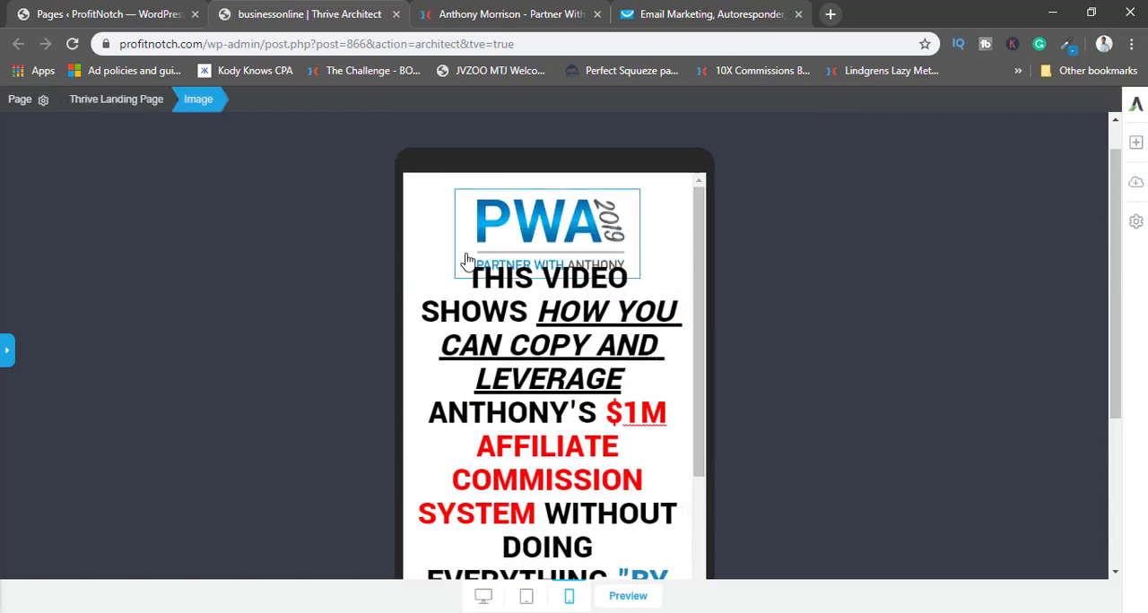
pyautogui.click(6, 351)
pyautogui.click(36, 142)
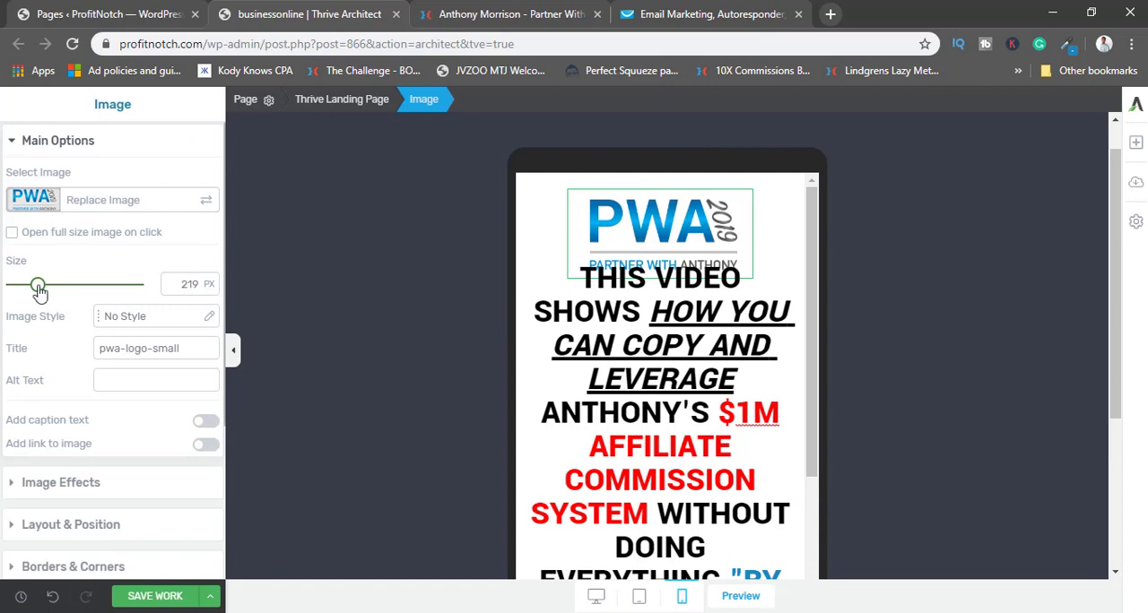
pyautogui.moveTo(38, 289); pyautogui.dragTo(30, 288)
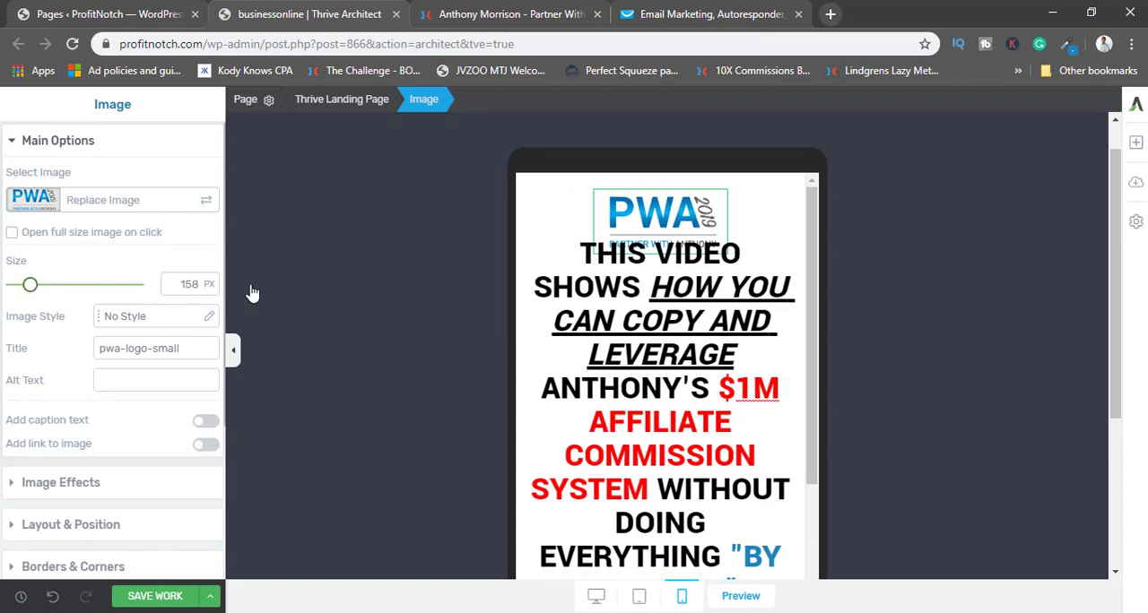
# Set the mobile headline's top margin to 57 px and its font size to 19 px.
pyautogui.click(618, 331)
pyautogui.click(72, 445)
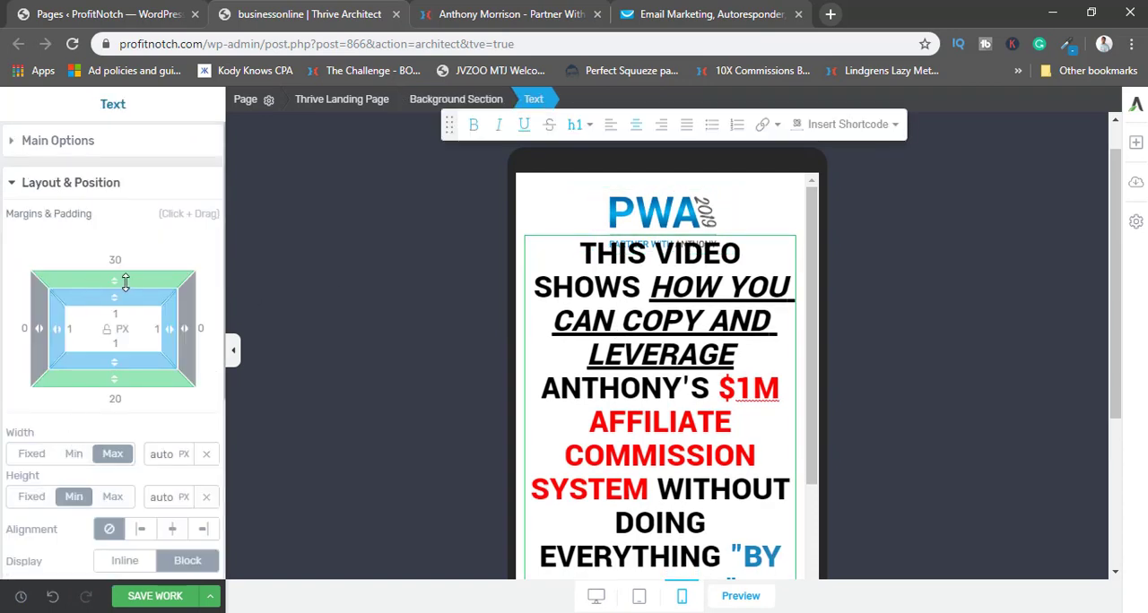
pyautogui.moveTo(124, 247); pyautogui.dragTo(125, 233)
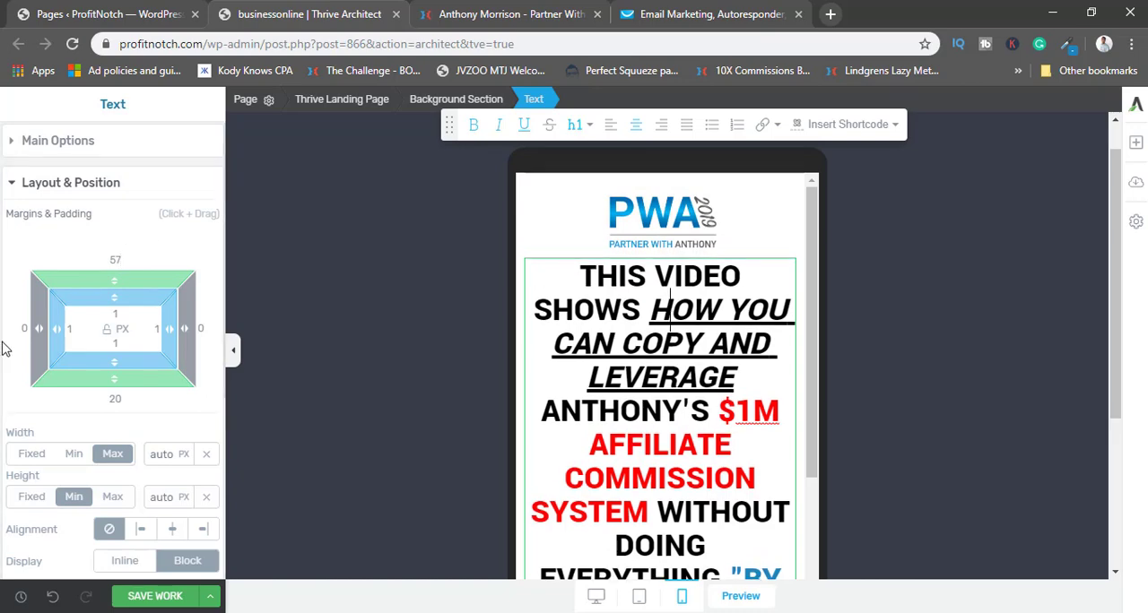
pyautogui.click(71, 151)
pyautogui.moveTo(62, 343); pyautogui.dragTo(36, 351)
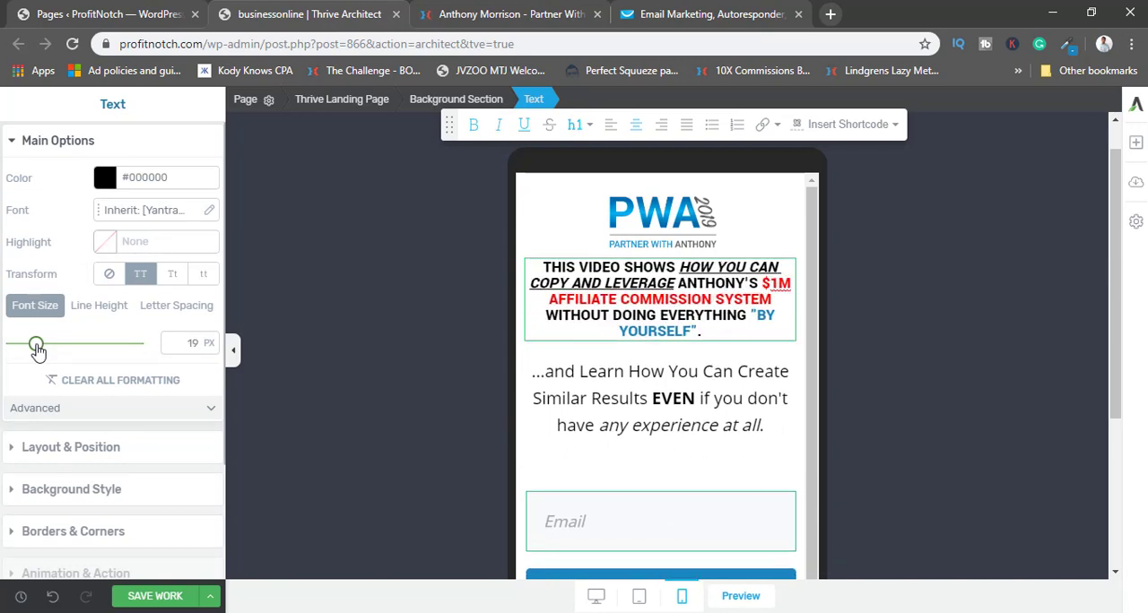
# Increase the mobile headline's top margin to 67 px to leave more space below the logo.
pyautogui.click(670, 219)
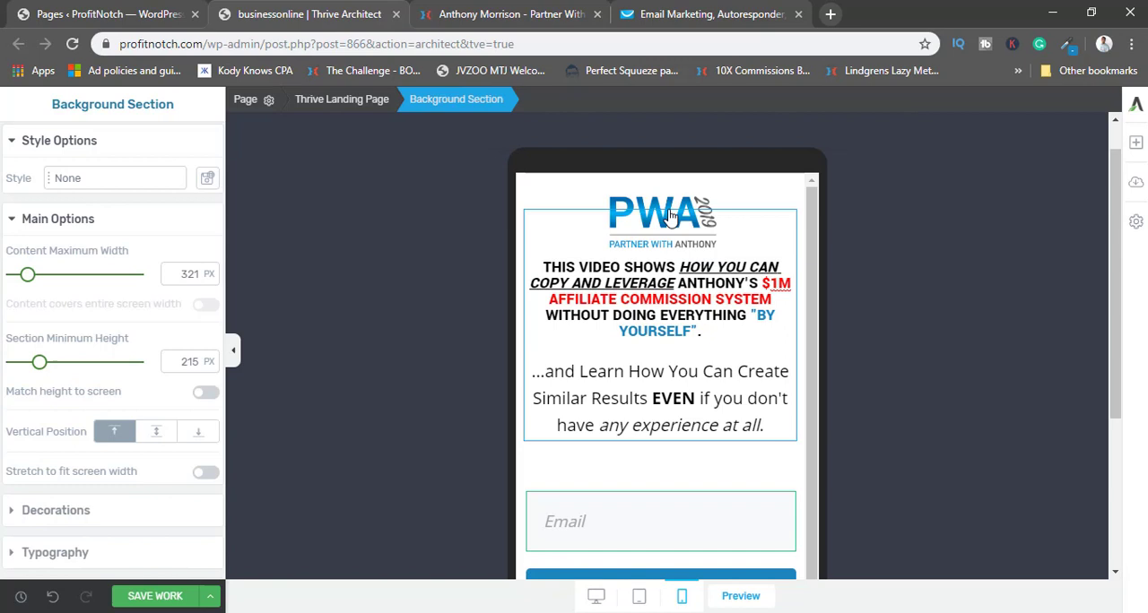
pyautogui.click(688, 300)
pyautogui.click(99, 447)
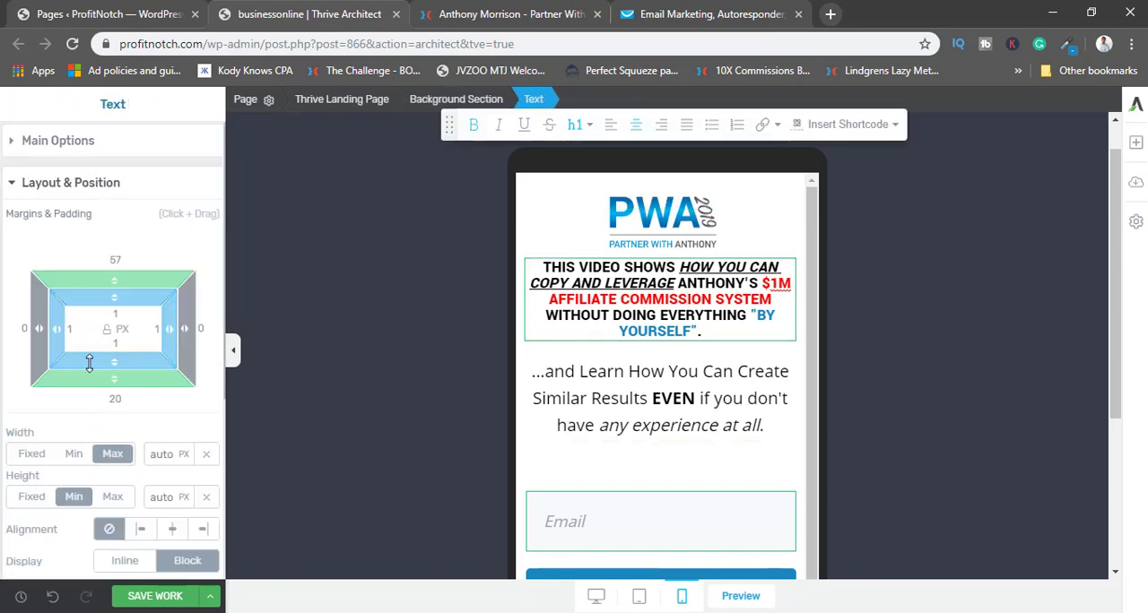
pyautogui.moveTo(116, 282); pyautogui.dragTo(119, 267)
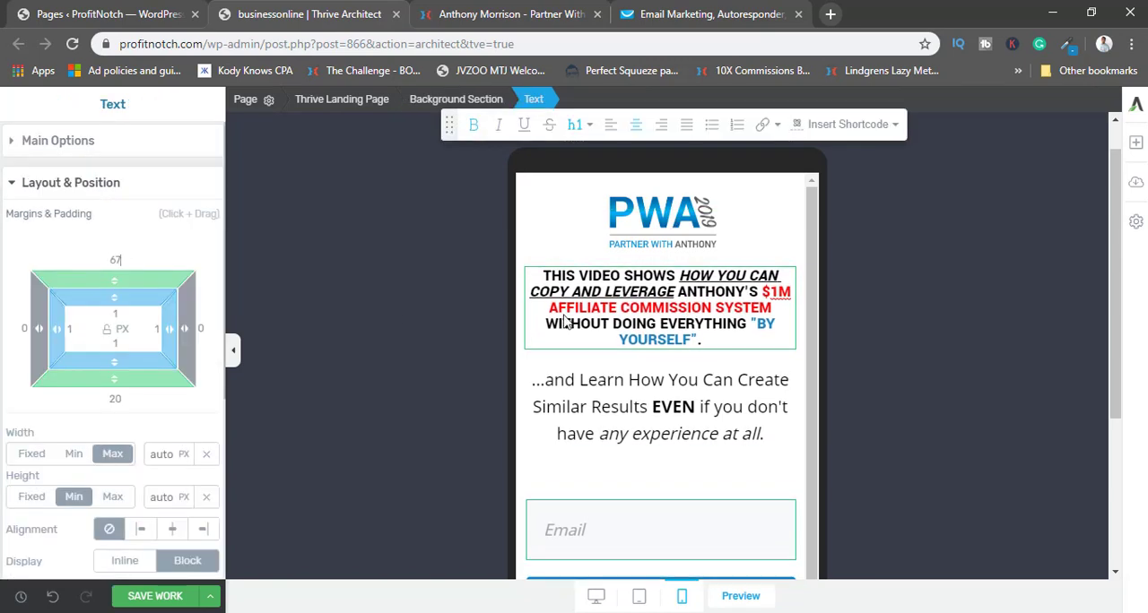
# Set the mobile subheadline's font size to 13 px and its line height to 1.6 em.
pyautogui.click(596, 409)
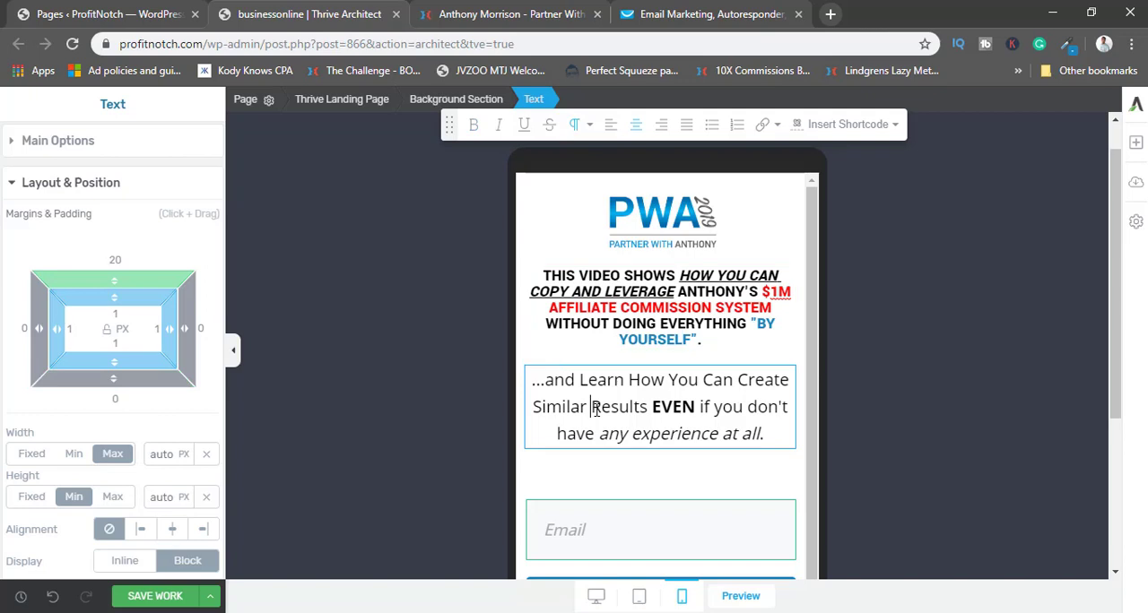
pyautogui.click(58, 142)
pyautogui.moveTo(31, 347); pyautogui.dragTo(29, 348)
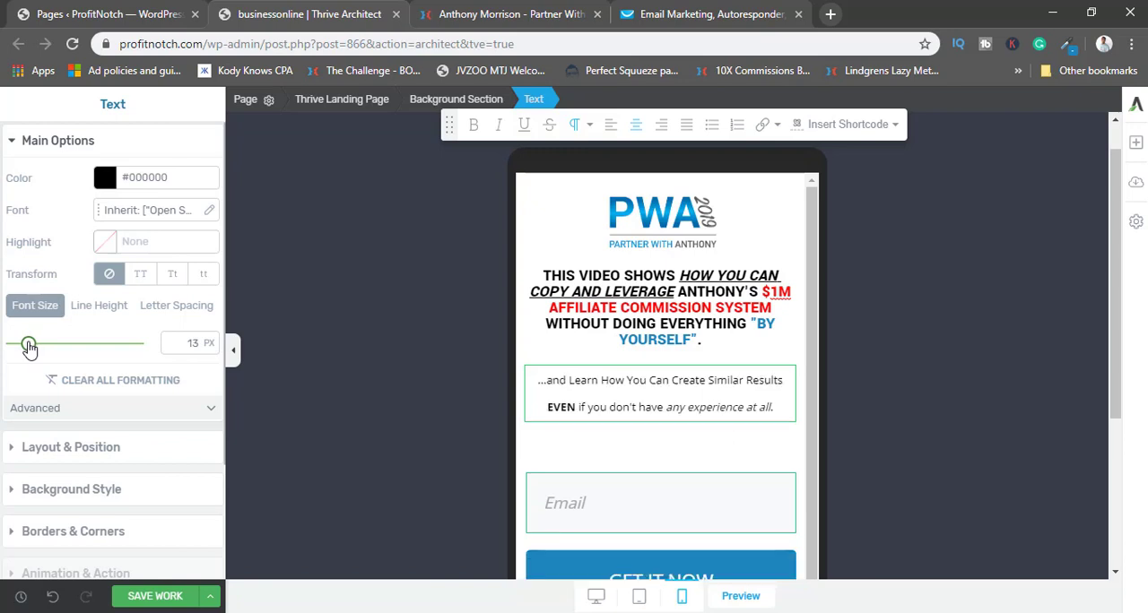
pyautogui.click(576, 397)
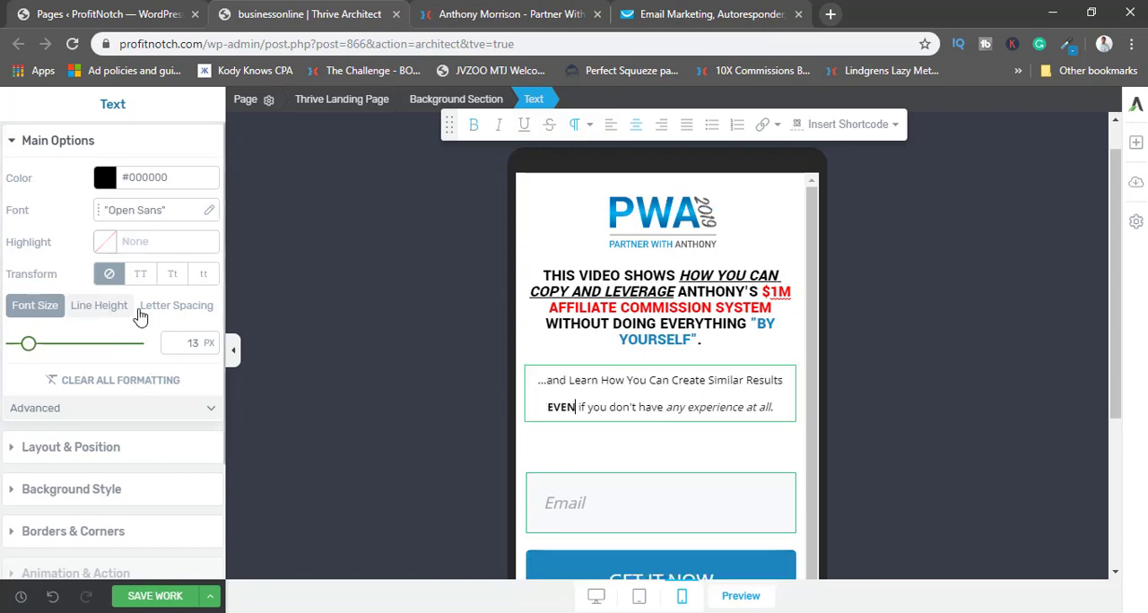
pyautogui.click(99, 310)
pyautogui.moveTo(51, 350); pyautogui.dragTo(39, 352)
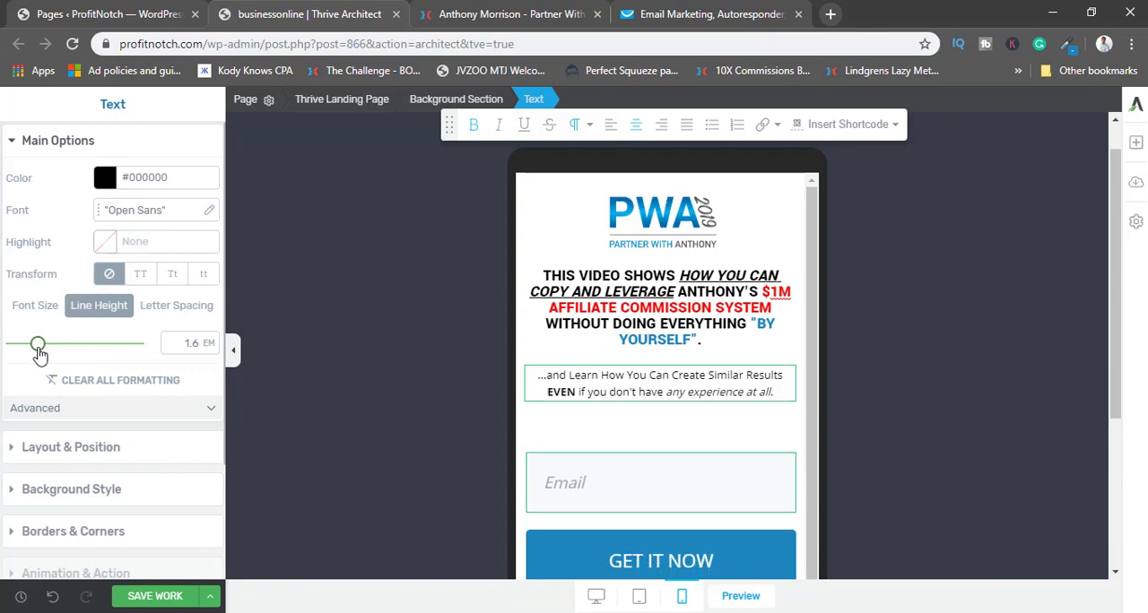
# Set the top margin of the Lead Generation form to 8 px in the mobile view.
pyautogui.click(666, 515)
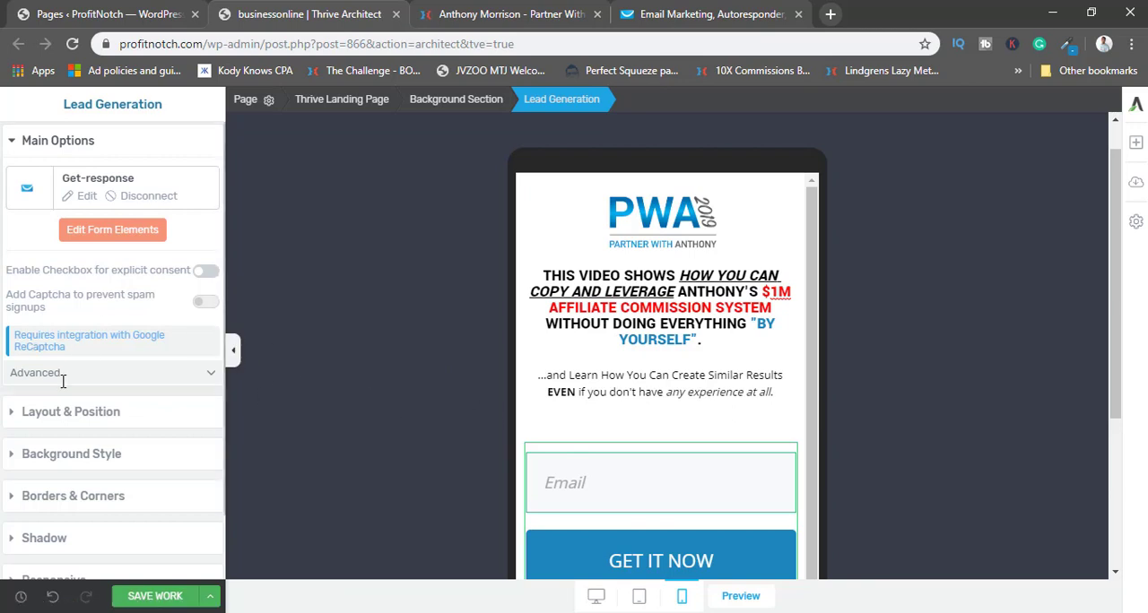
pyautogui.click(77, 413)
pyautogui.moveTo(115, 289); pyautogui.dragTo(112, 314)
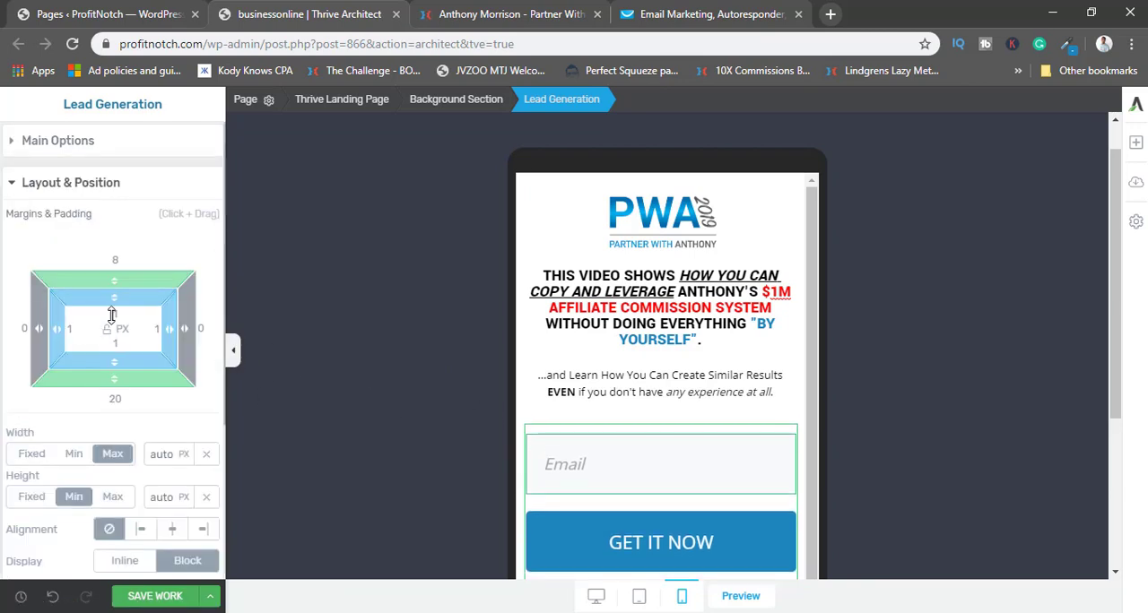
# Check the opt-in form and footer in the desktop view, and return to the mobile view.
pyautogui.click(595, 595)
pyautogui.scroll(-3, 653, 386)
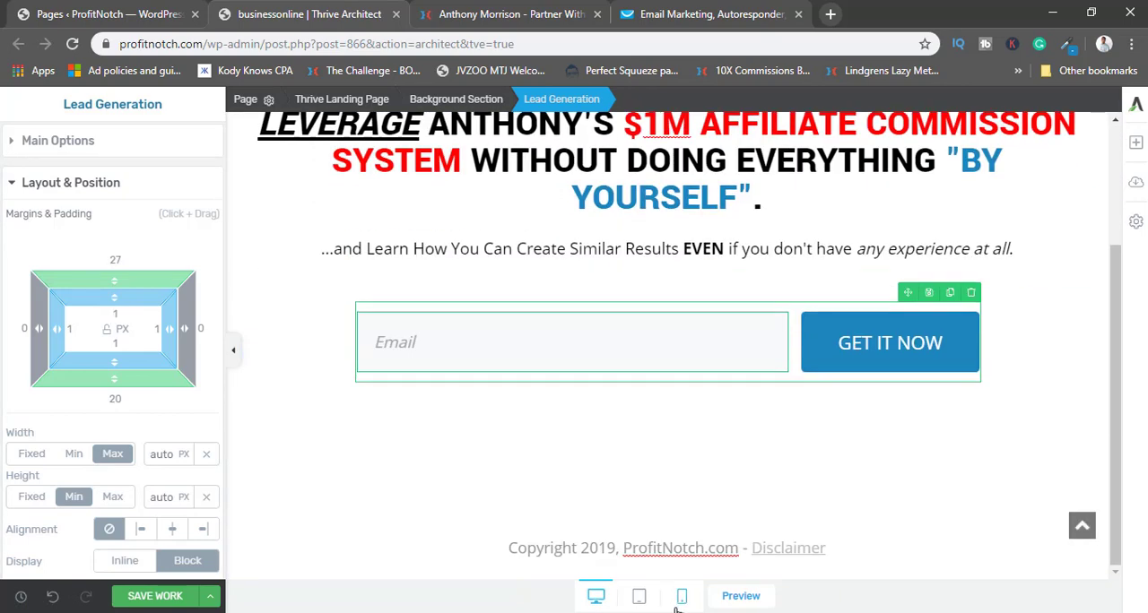
pyautogui.click(681, 596)
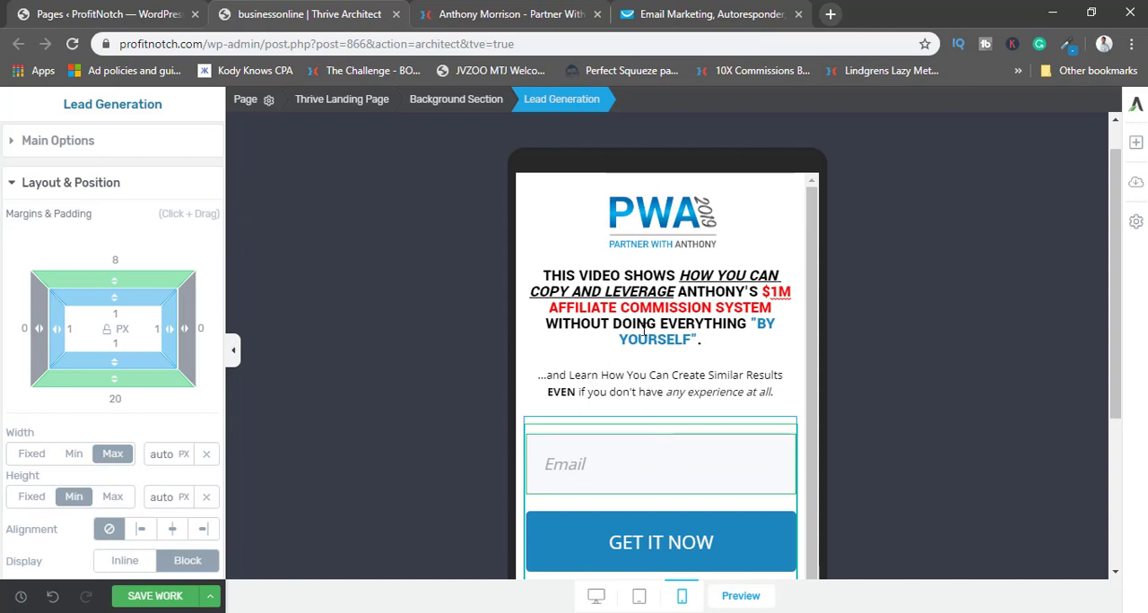
# Review the mobile layout from logo to footer, inspecting the headline's margins and the opt-in form's main options.
pyautogui.click(589, 293)
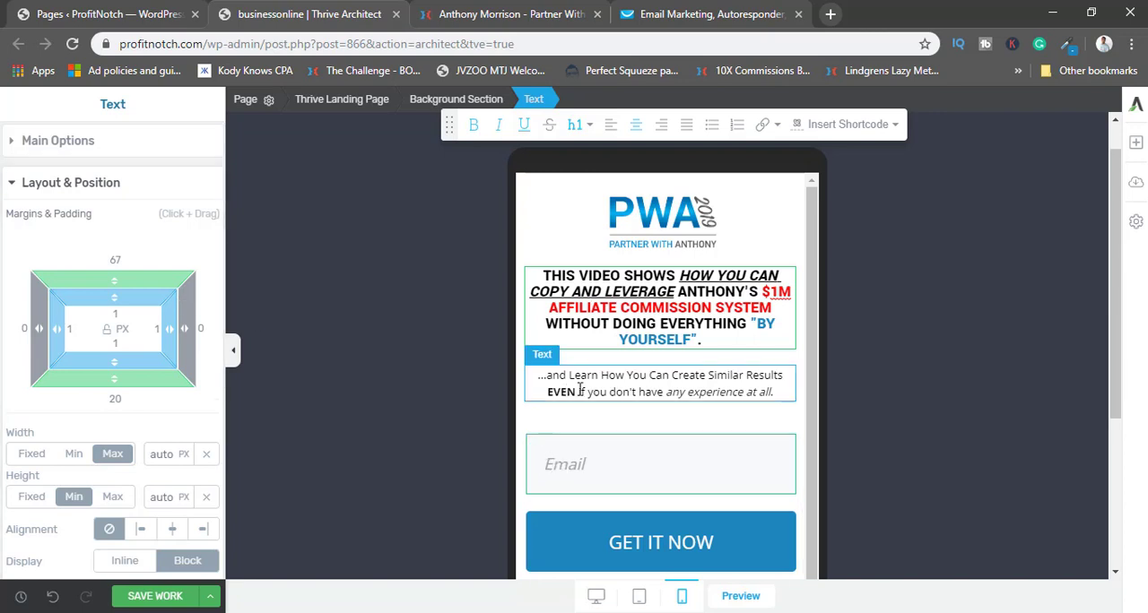
pyautogui.click(580, 468)
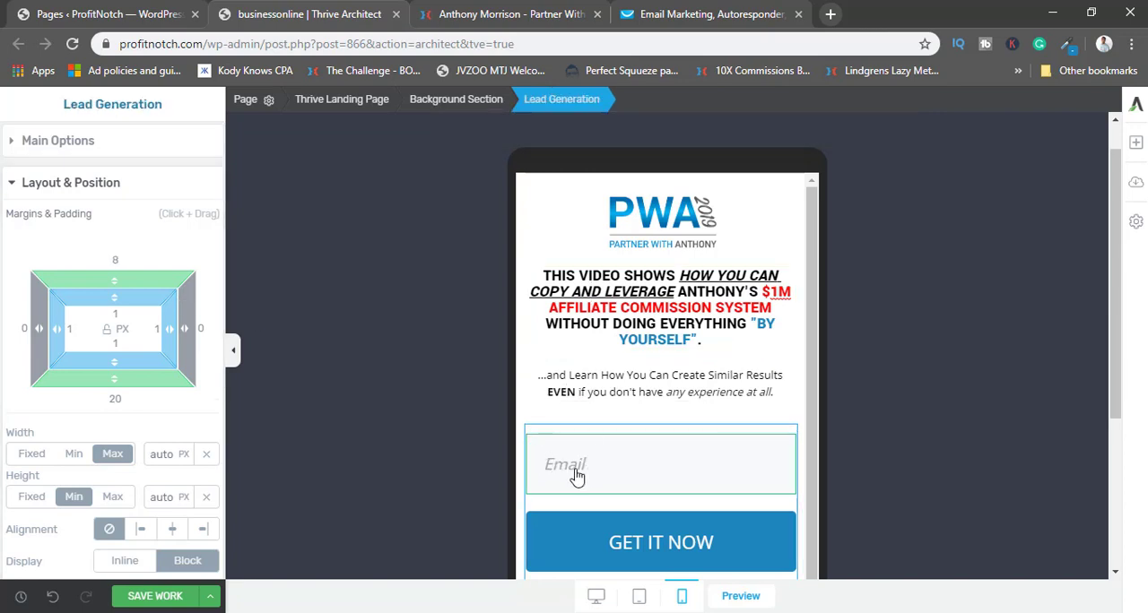
pyautogui.click(66, 144)
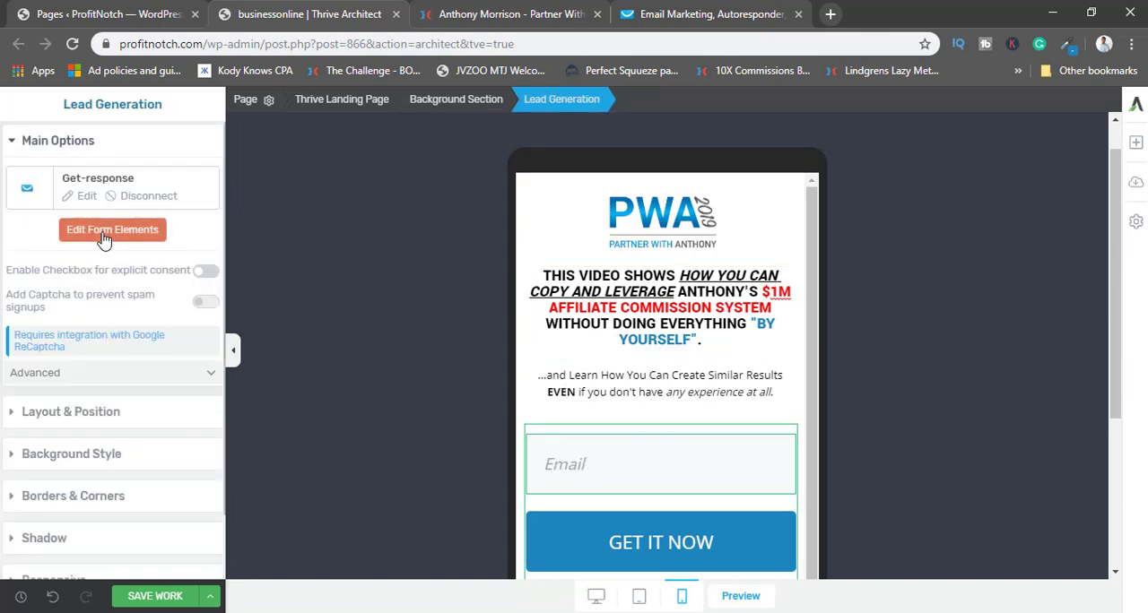
pyautogui.scroll(-1, 554, 468)
pyautogui.click(69, 234)
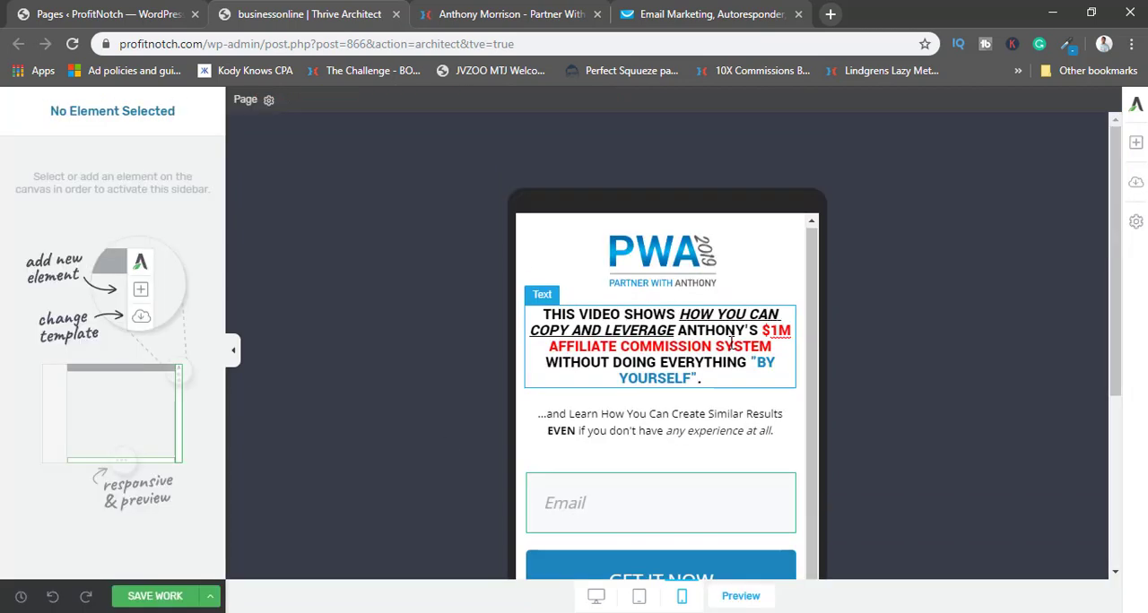
pyautogui.scroll(-1, 732, 349)
pyautogui.click(668, 462)
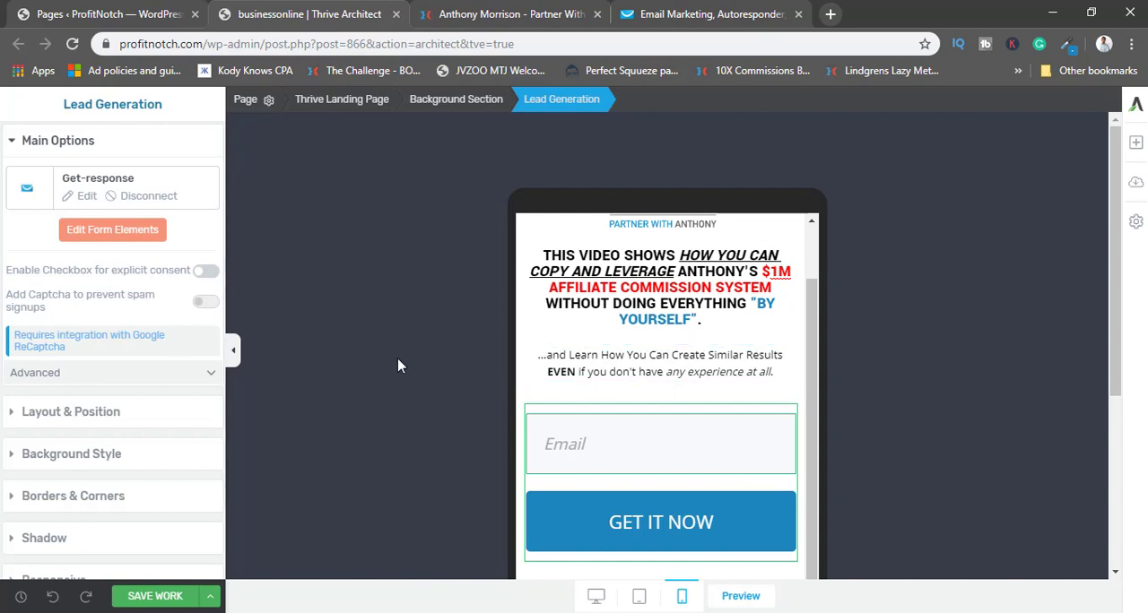
pyautogui.scroll(1, 756, 403)
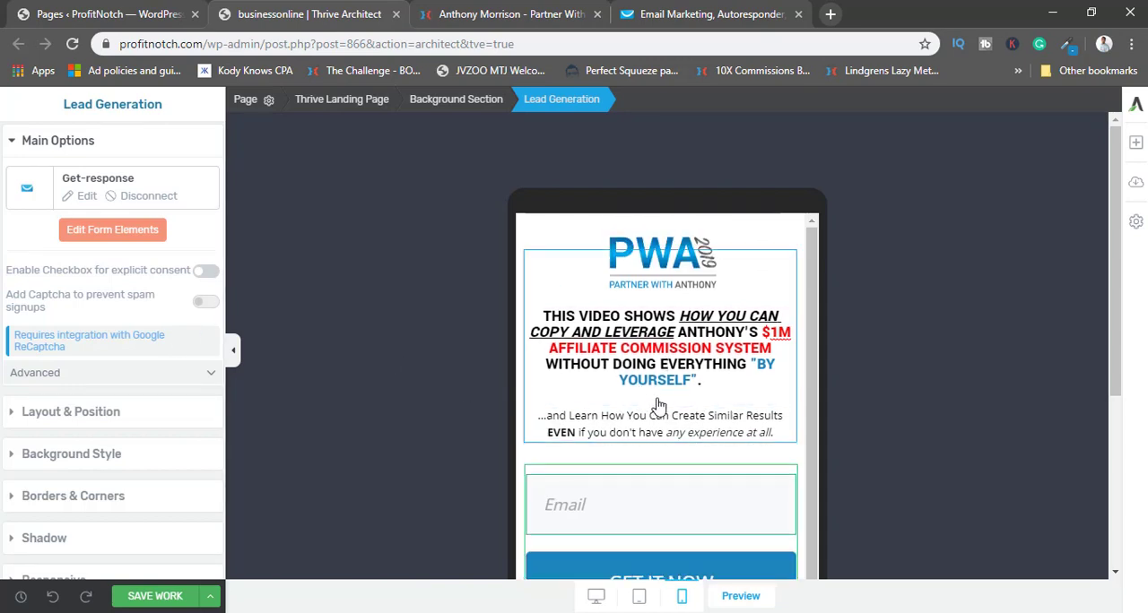
pyautogui.scroll(-1, 689, 382)
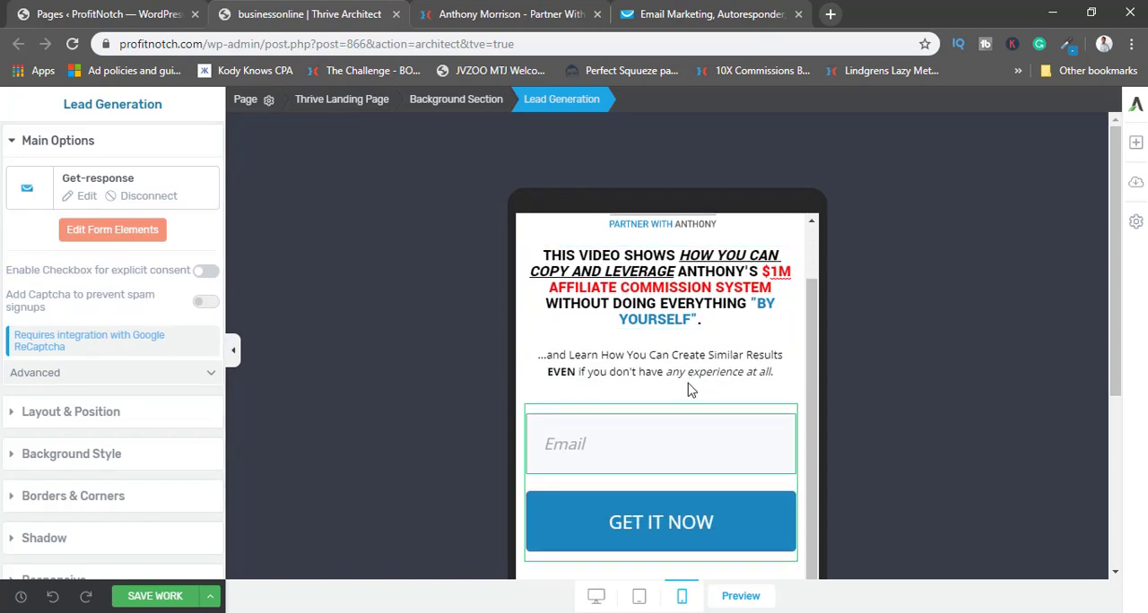
pyautogui.scroll(1, 691, 389)
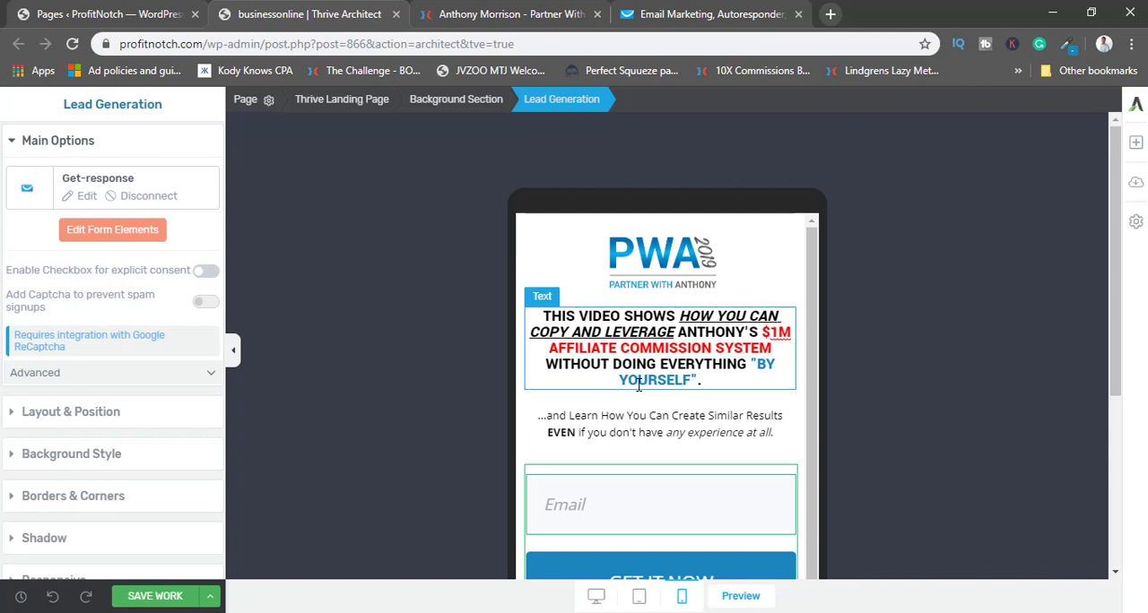
pyautogui.scroll(-5, 672, 385)
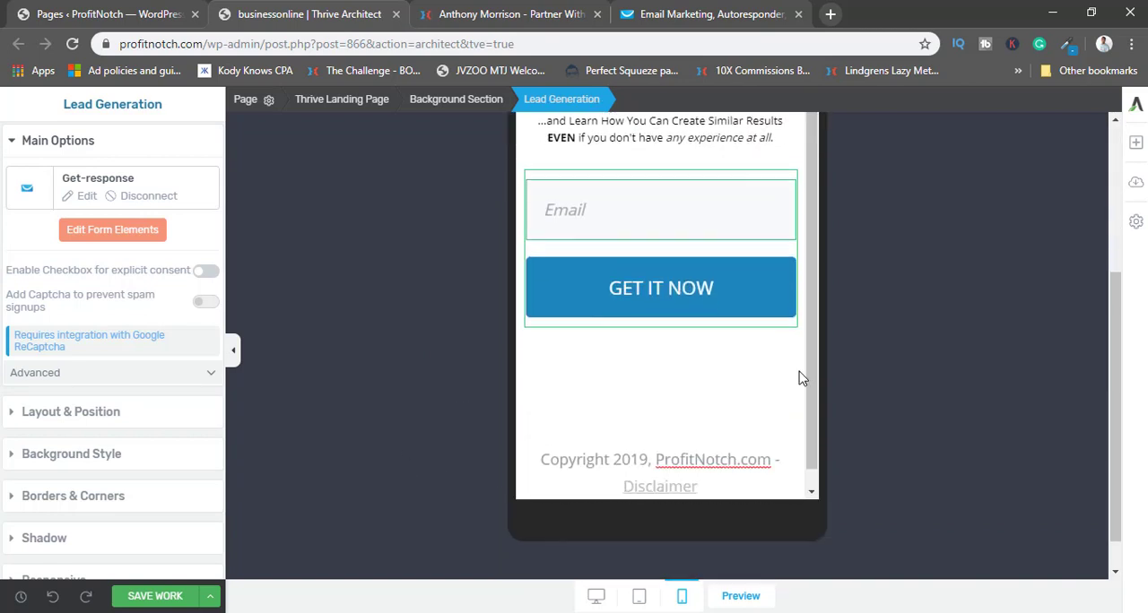
pyautogui.scroll(5, 694, 364)
pyautogui.scroll(-5, 897, 305)
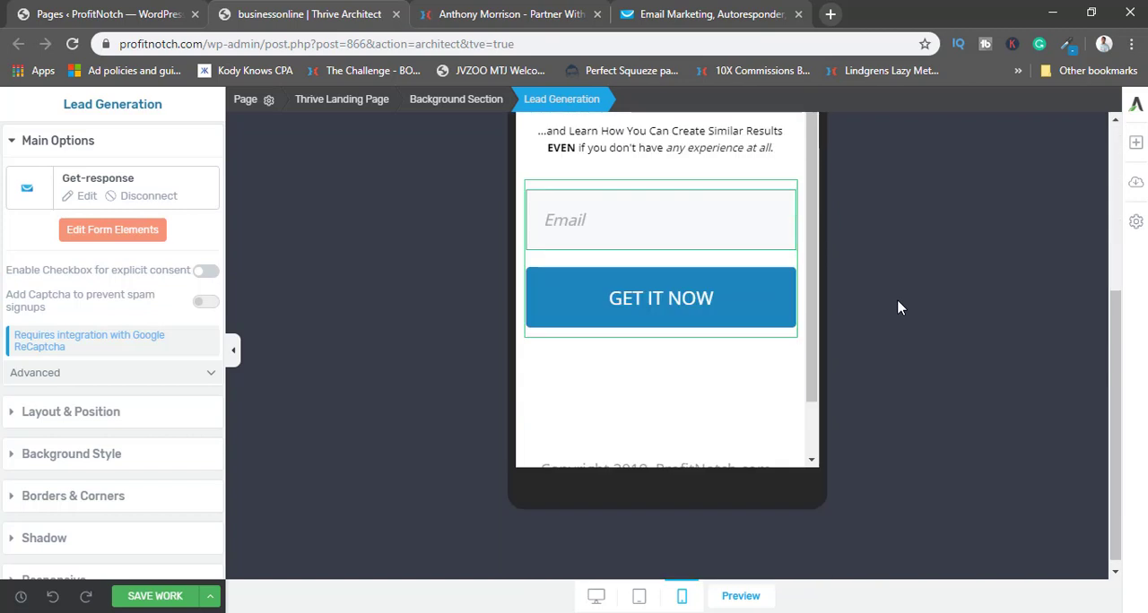
# Set the mobile footer text's font size to 12 px and deselect it.
pyautogui.click(648, 400)
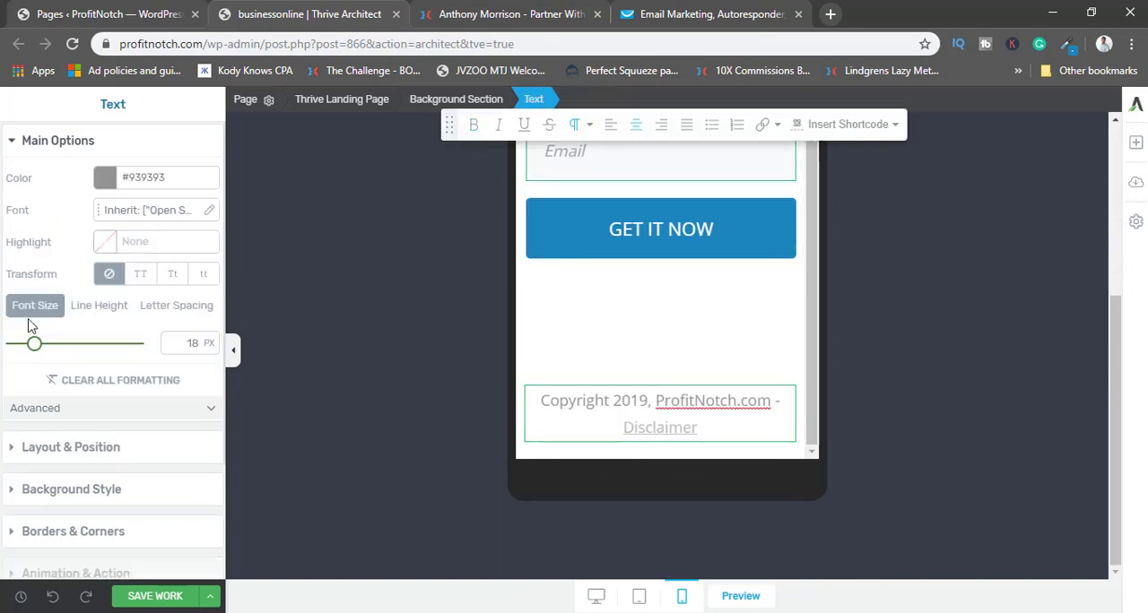
pyautogui.moveTo(34, 346); pyautogui.dragTo(29, 350)
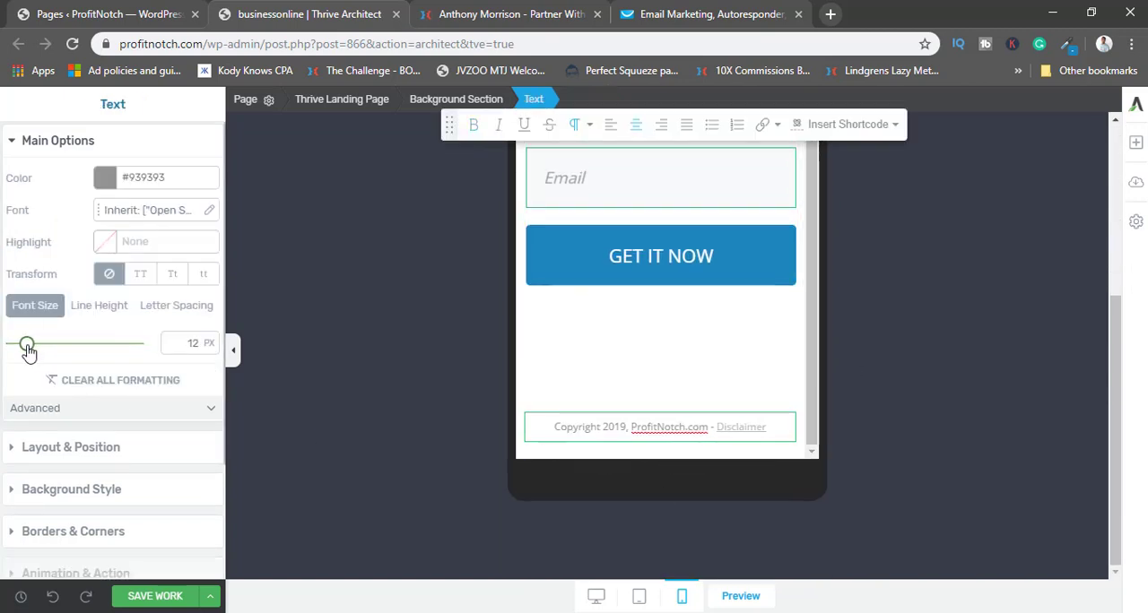
pyautogui.click(514, 389)
# Save the landing page and switch it back to the desktop view.
pyautogui.scroll(10, 700, 385)
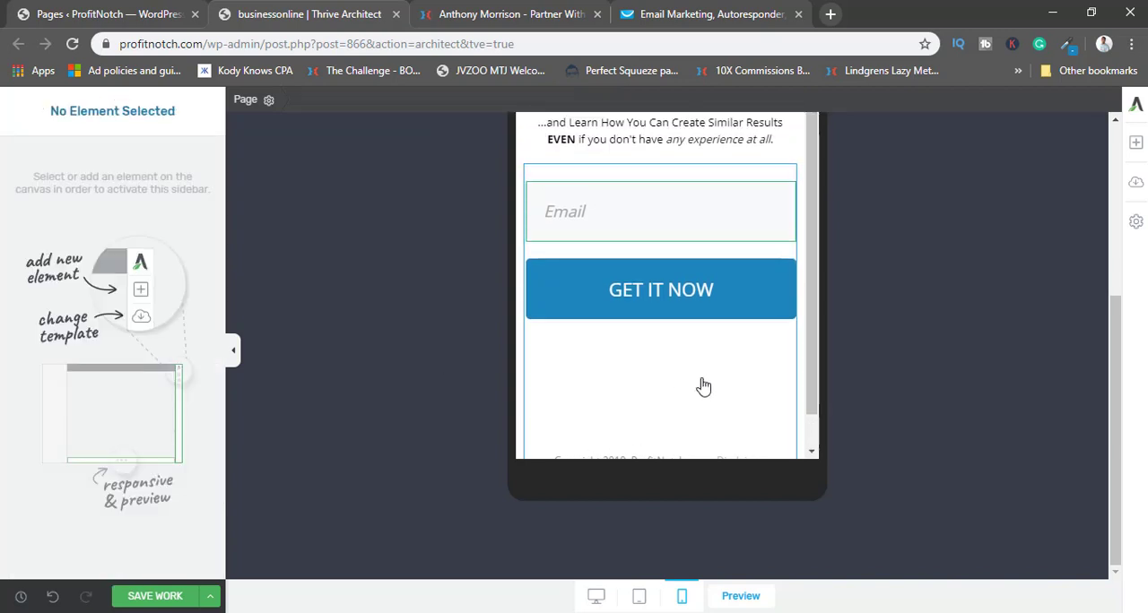
pyautogui.click(142, 596)
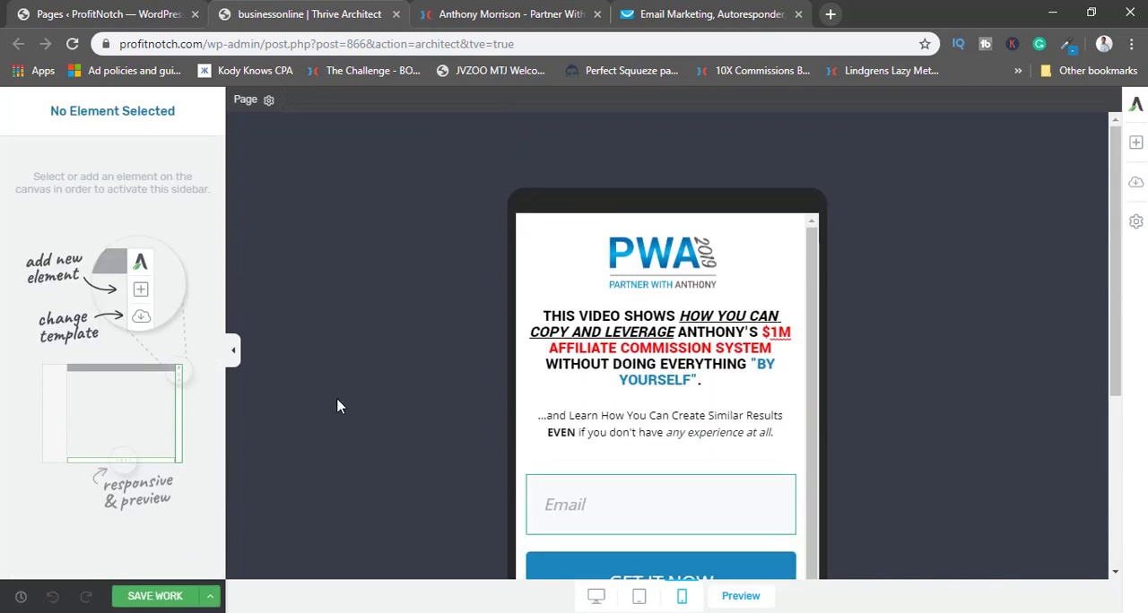
pyautogui.moveTo(1114, 336); pyautogui.dragTo(155, 296)
pyautogui.click(595, 596)
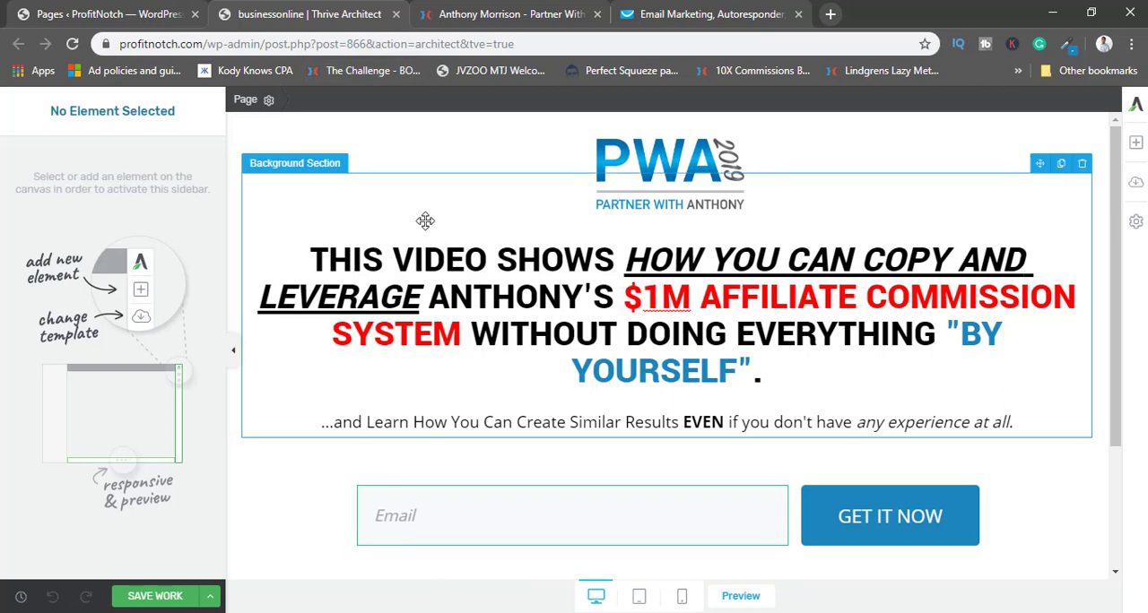
# Close the landing page editor and start adding a new page from the WordPress page list.
pyautogui.click(397, 15)
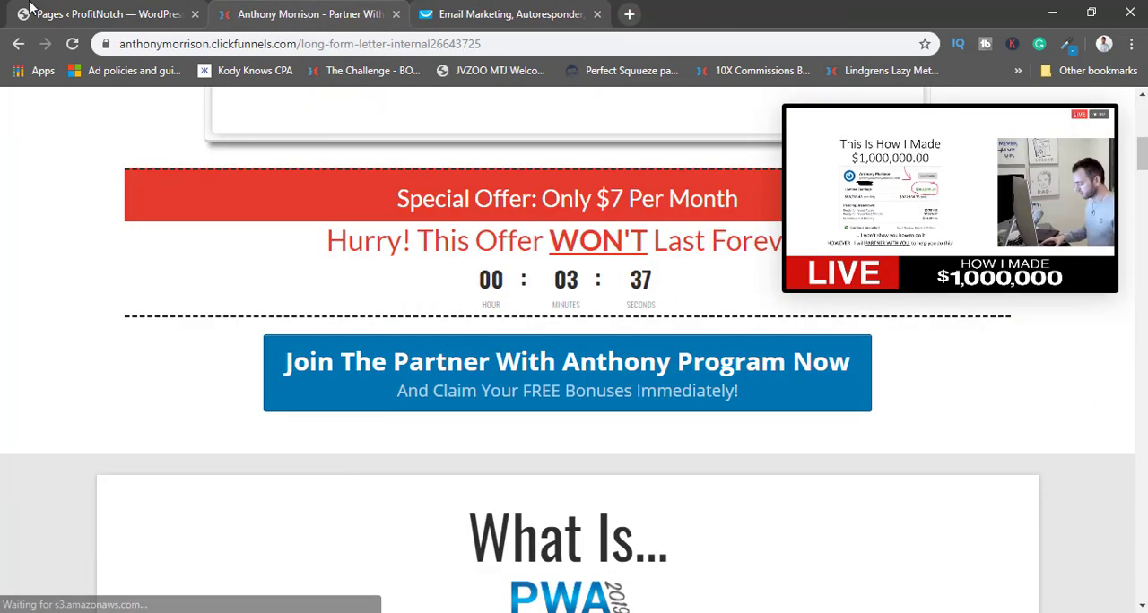
pyautogui.click(107, 13)
pyautogui.scroll(5, 257, 334)
pyautogui.scroll(3, 258, 334)
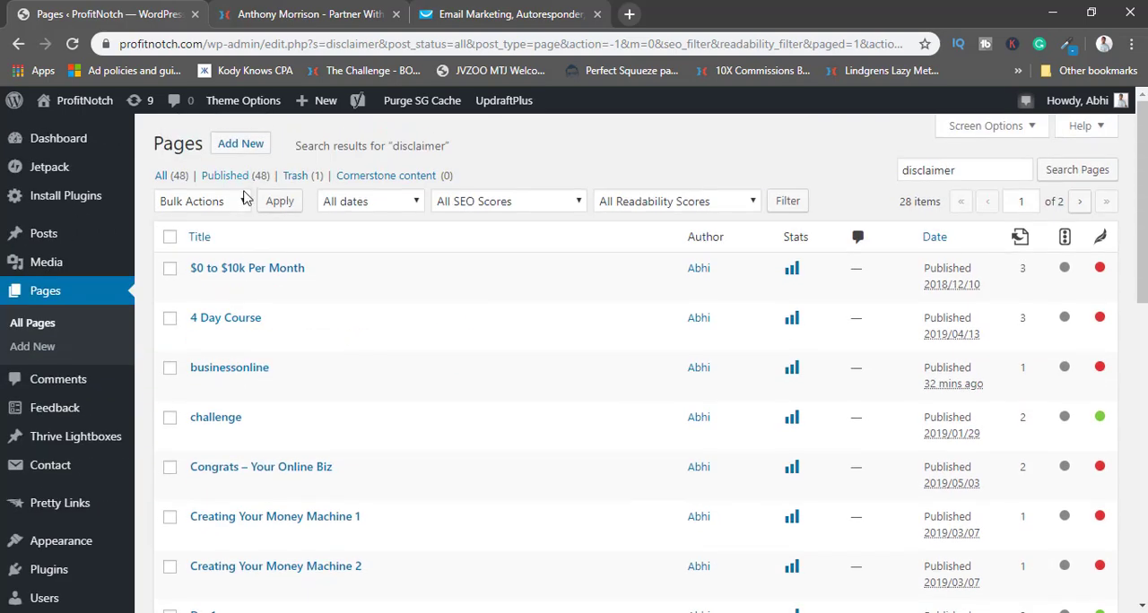
pyautogui.click(236, 145)
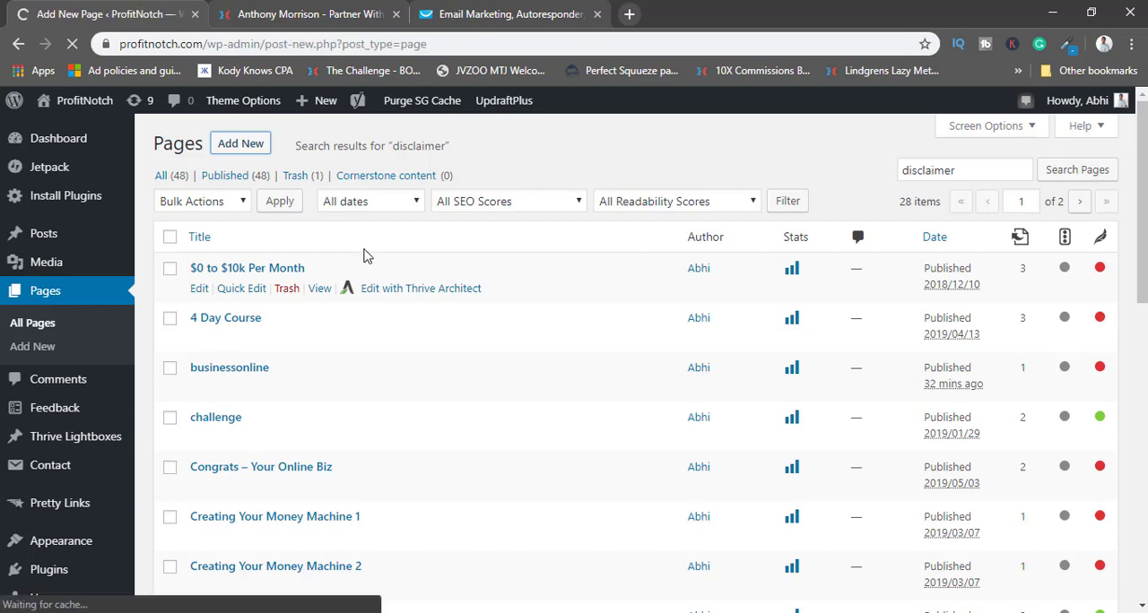
# Title the new page businessonline-ty, correcting the misspelled part before the hyphen.
pyautogui.write('businessonly-ty')
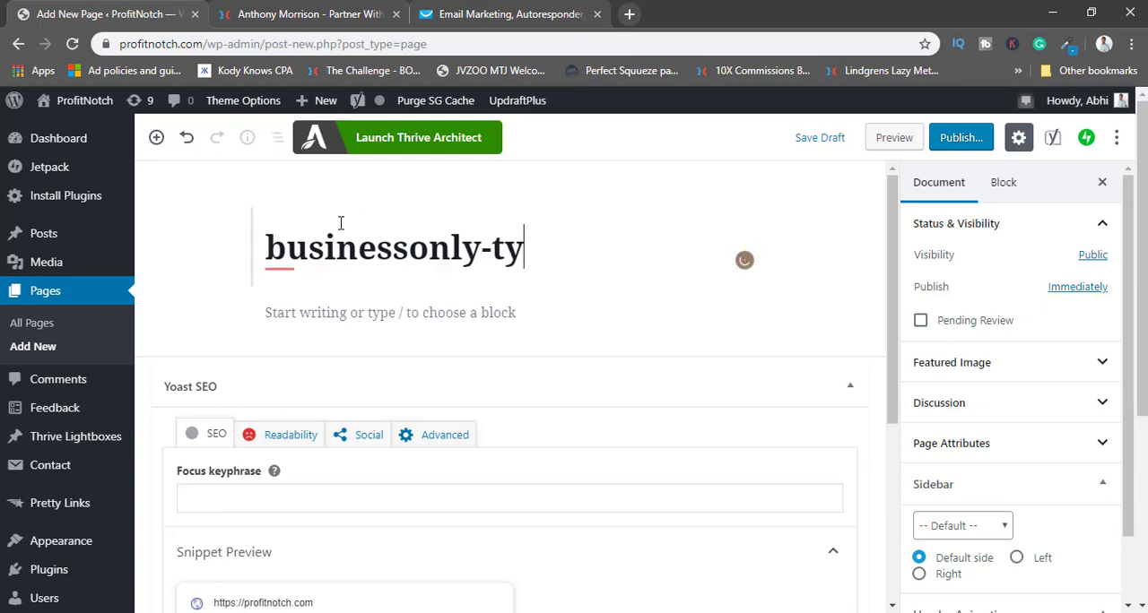
pyautogui.moveTo(420, 246)
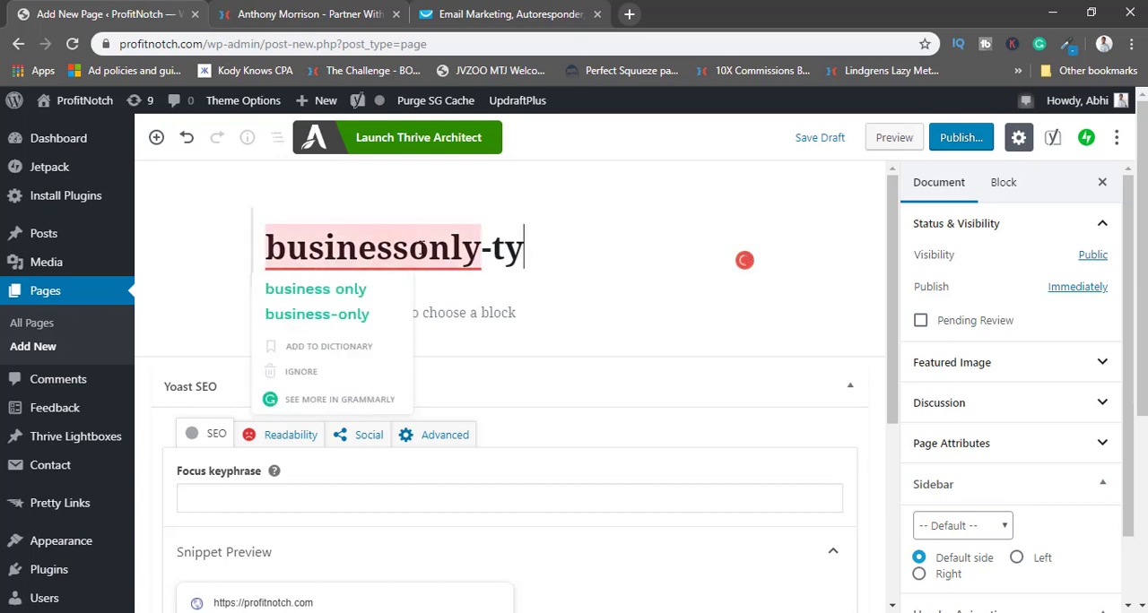
pyautogui.click(480, 247)
pyautogui.press('BackSpace')
pyautogui.press('BackSpace')
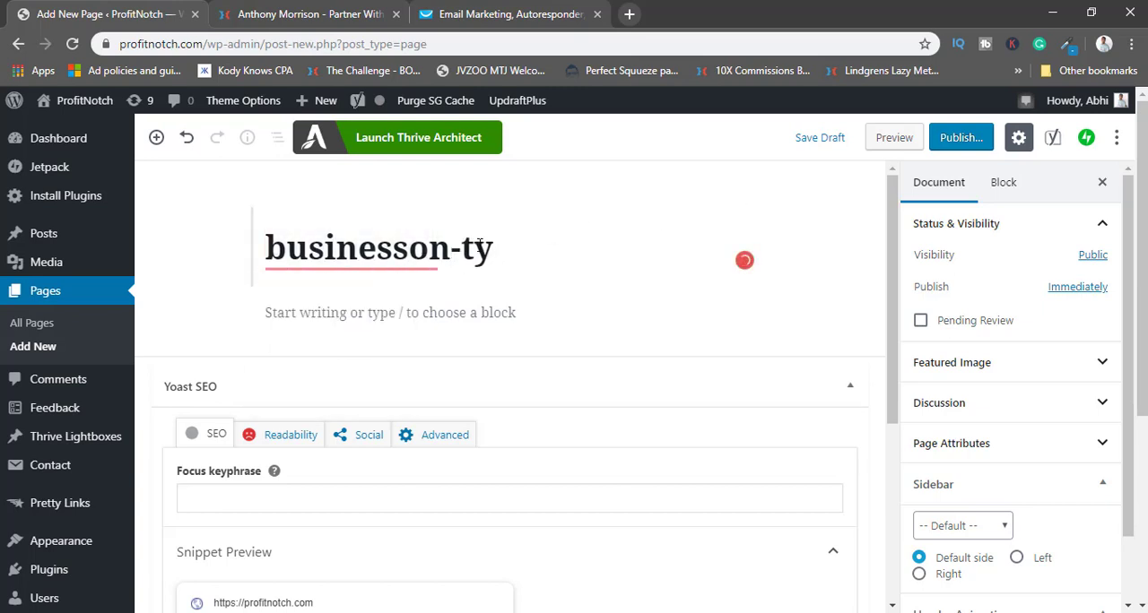
pyautogui.write('line')
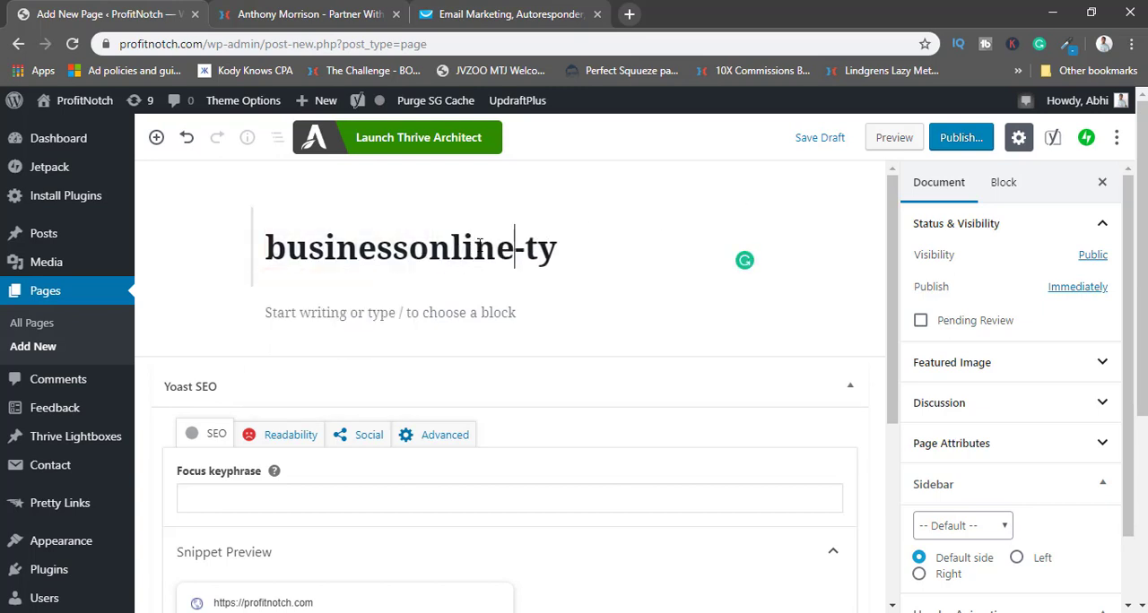
# Publish the new page and launch it in Thrive Architect.
pyautogui.click(957, 137)
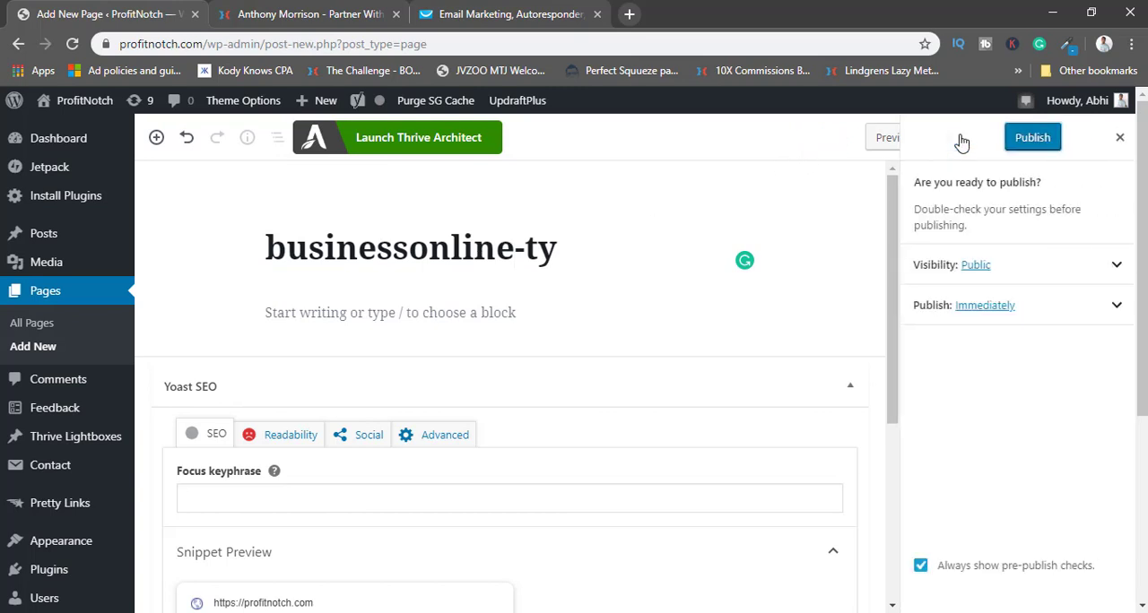
pyautogui.click(1022, 142)
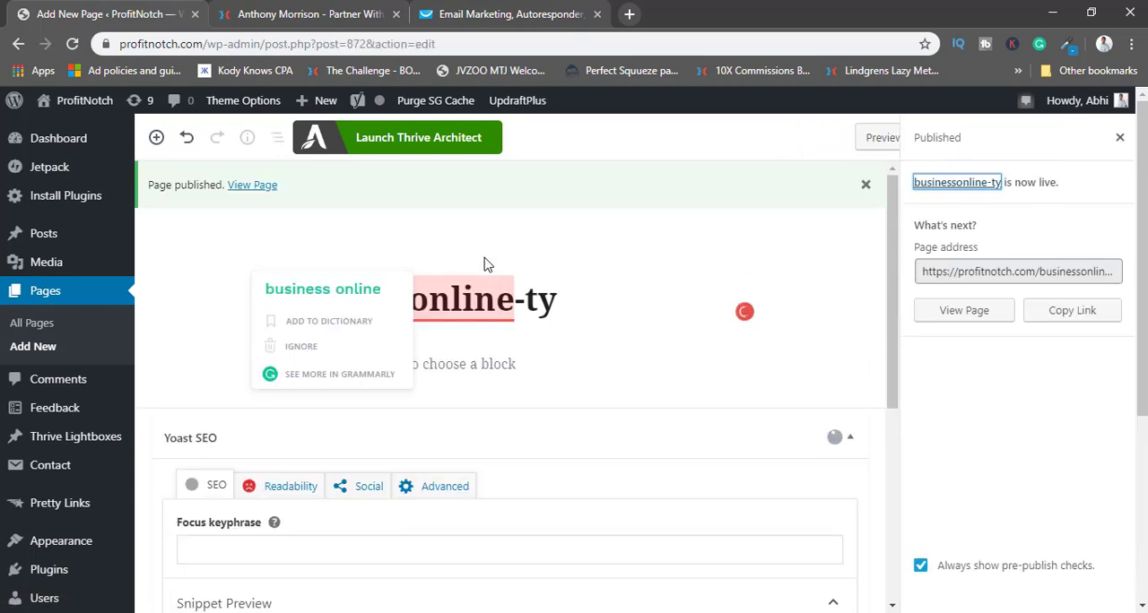
pyautogui.click(436, 151)
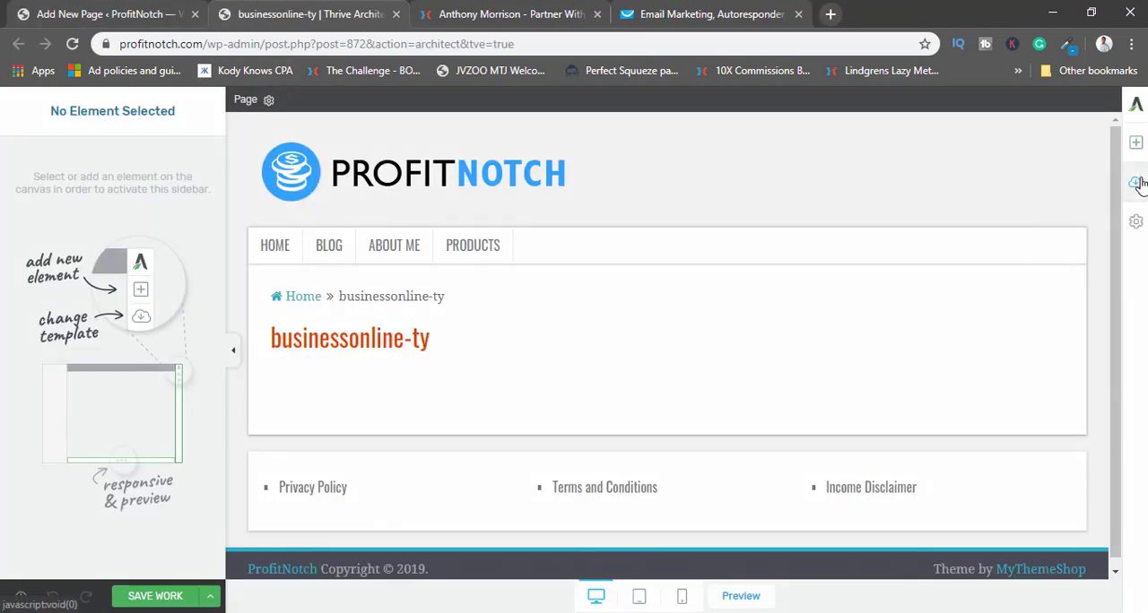
# Open the landing page template chooser and look through the saved landing pages for a suitable thank-you template.
pyautogui.click(1136, 182)
pyautogui.click(585, 242)
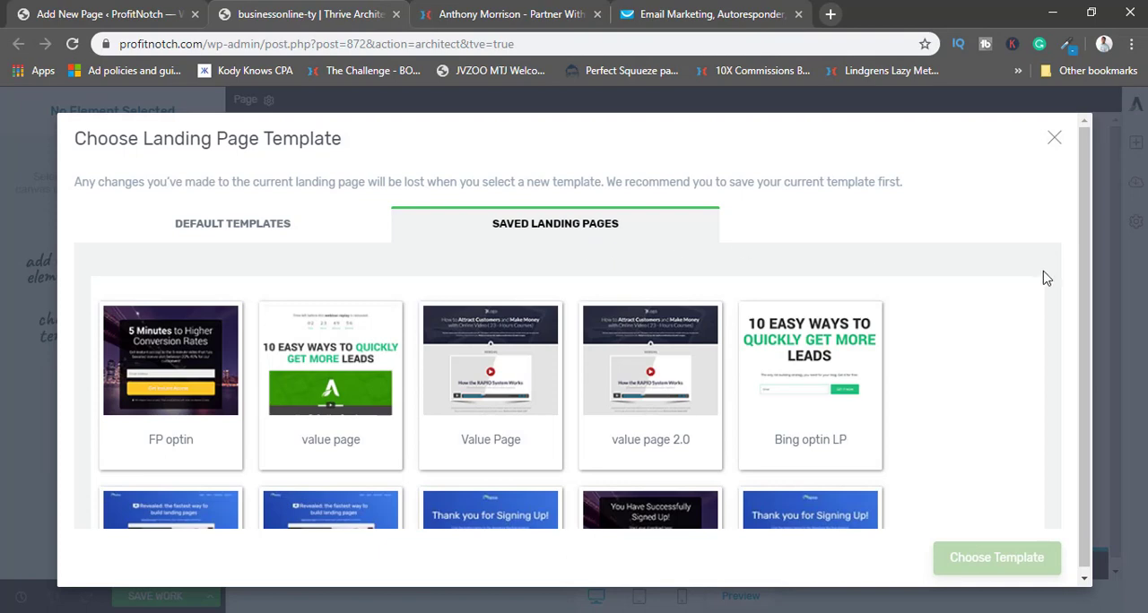
pyautogui.scroll(-4, 929, 316)
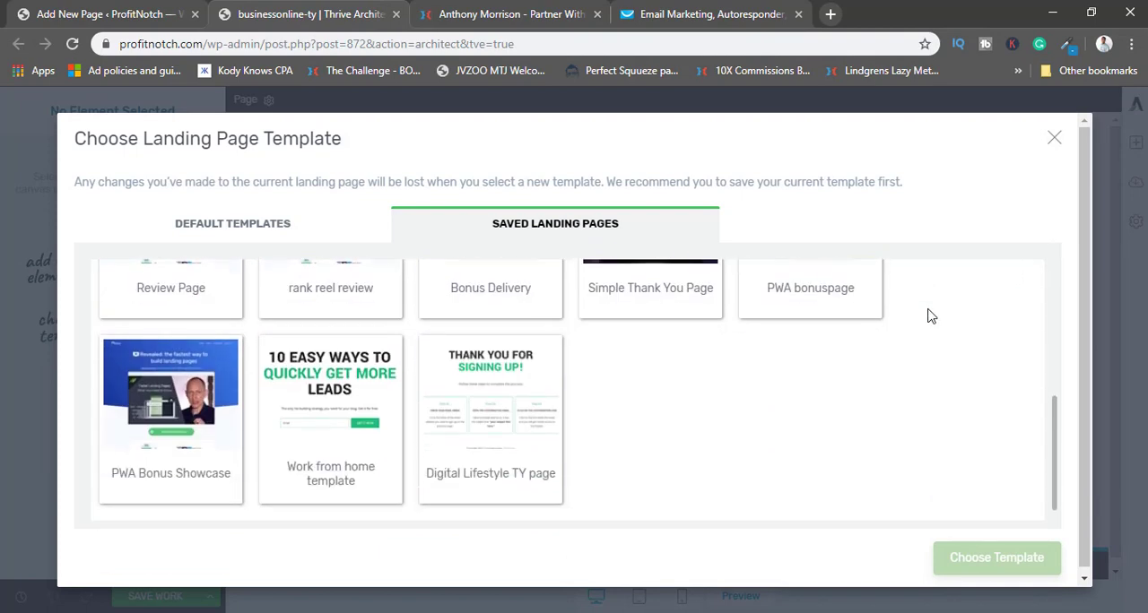
pyautogui.scroll(2, 732, 416)
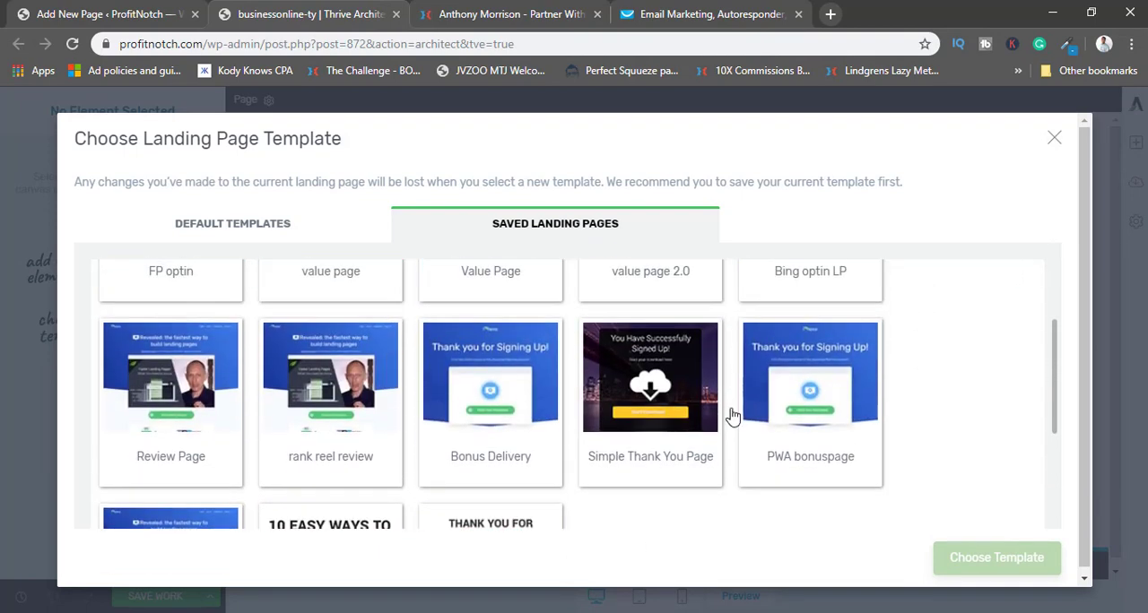
pyautogui.scroll(2, 835, 443)
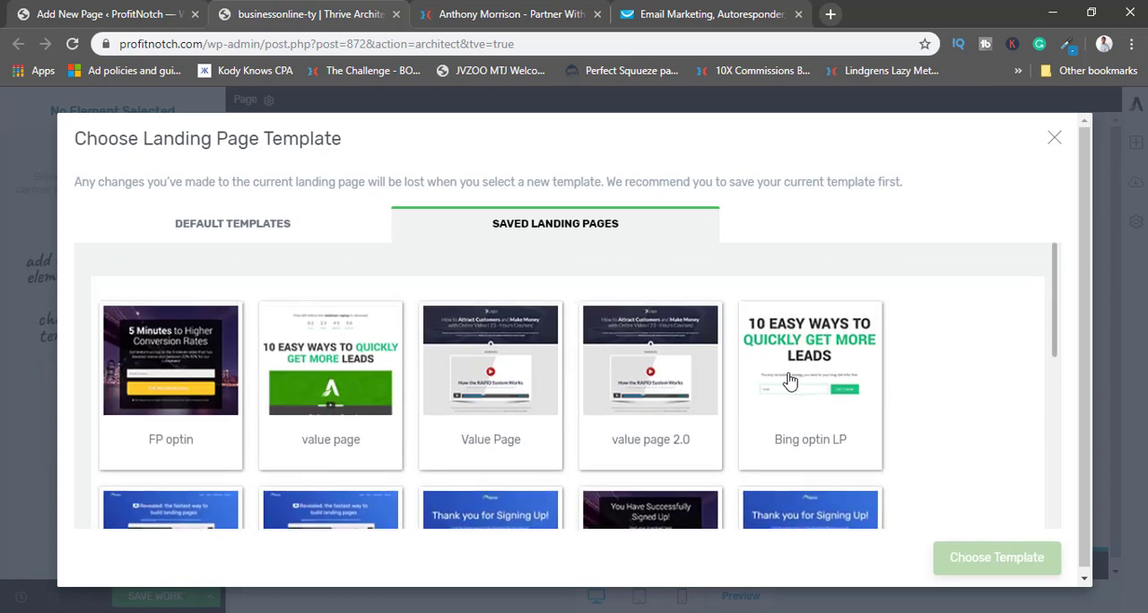
pyautogui.scroll(-5, 833, 358)
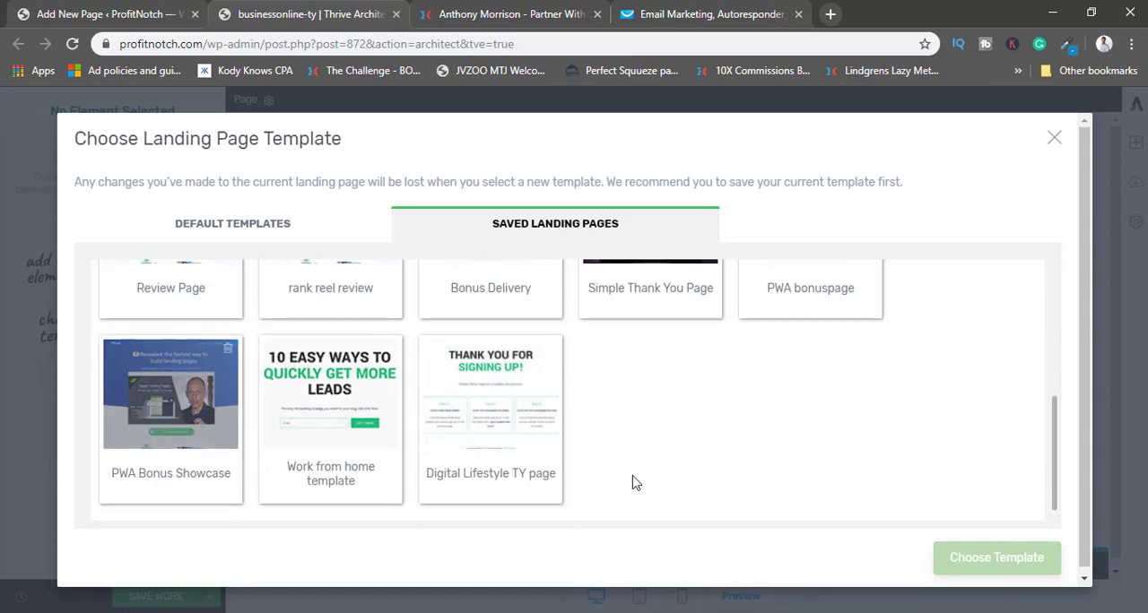
pyautogui.scroll(2, 699, 475)
pyautogui.scroll(1, 734, 477)
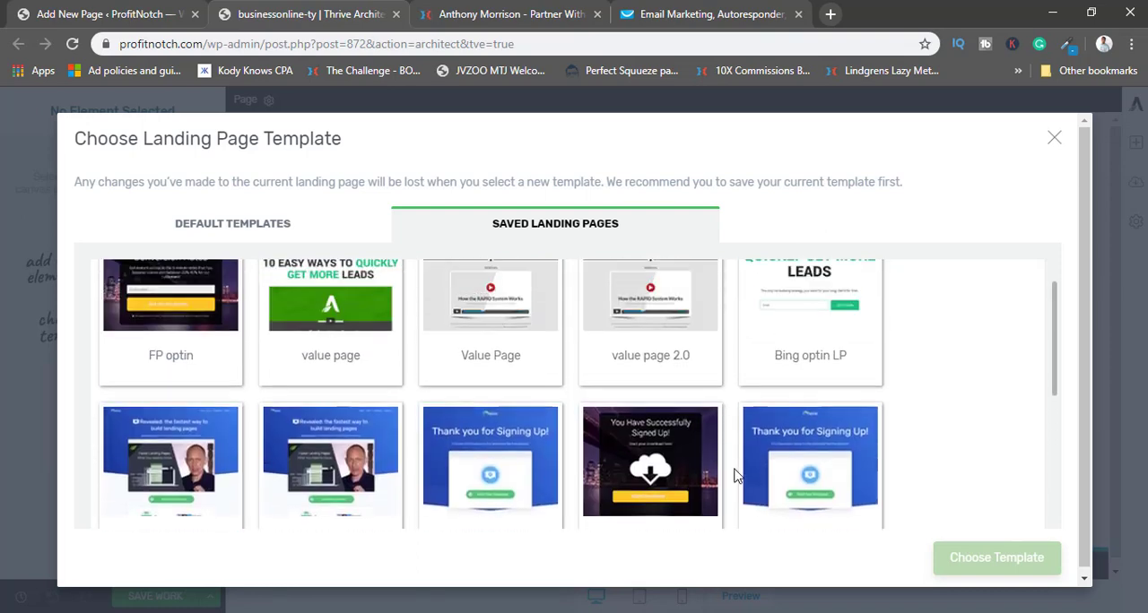
pyautogui.scroll(-1, 735, 463)
pyautogui.scroll(2, 404, 380)
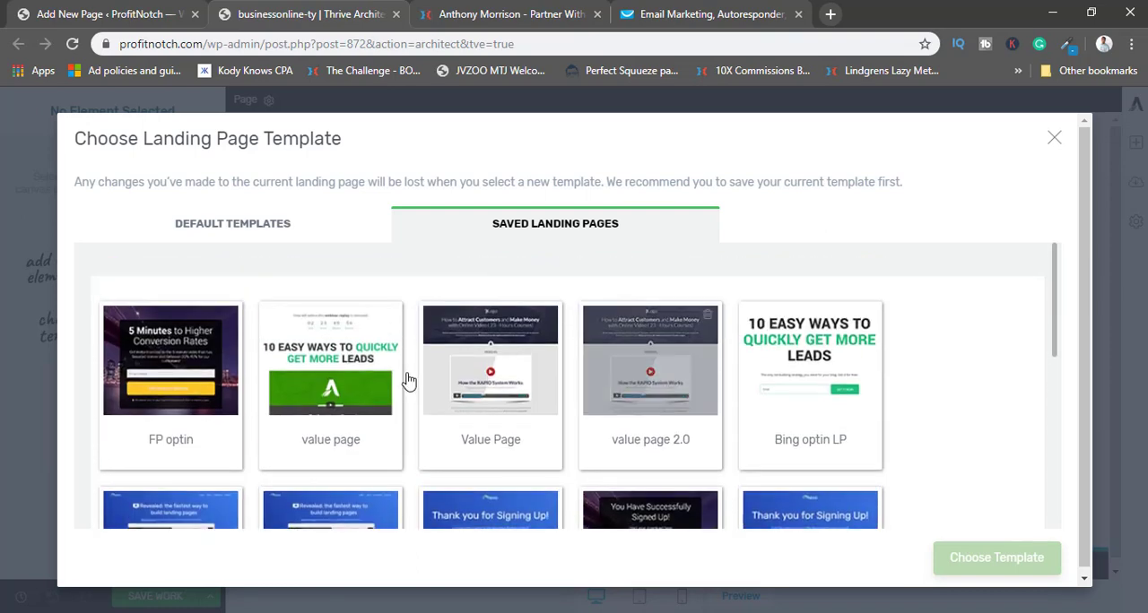
# Switch to the default templates and filter them by the confirmation page tag.
pyautogui.click(300, 221)
pyautogui.scroll(-10, 395, 390)
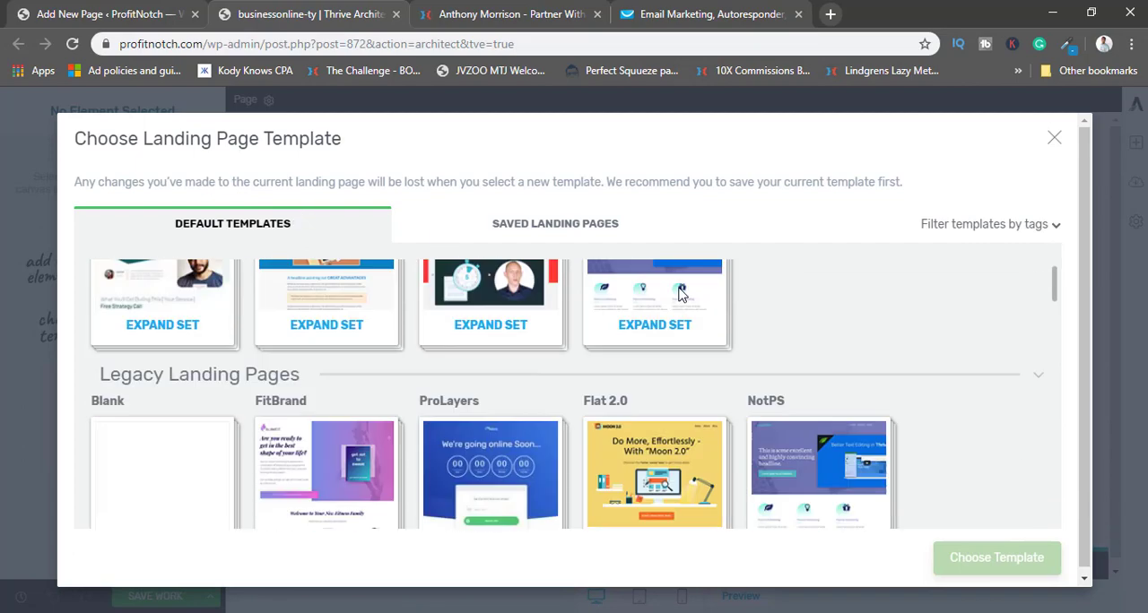
pyautogui.scroll(-5, 394, 390)
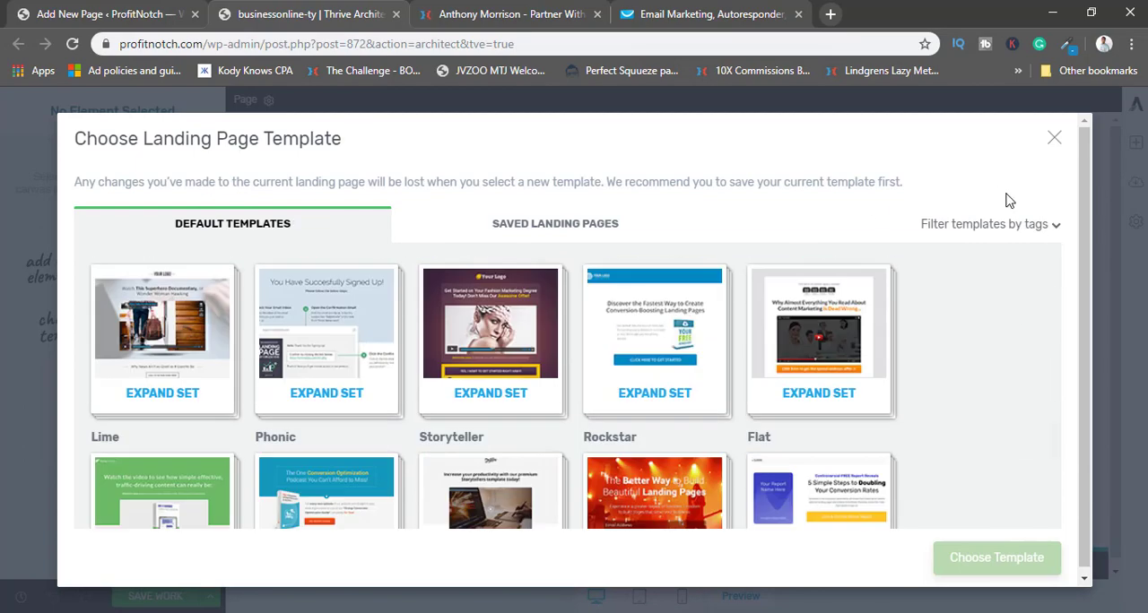
pyautogui.click(1042, 226)
pyautogui.scroll(-2, 924, 375)
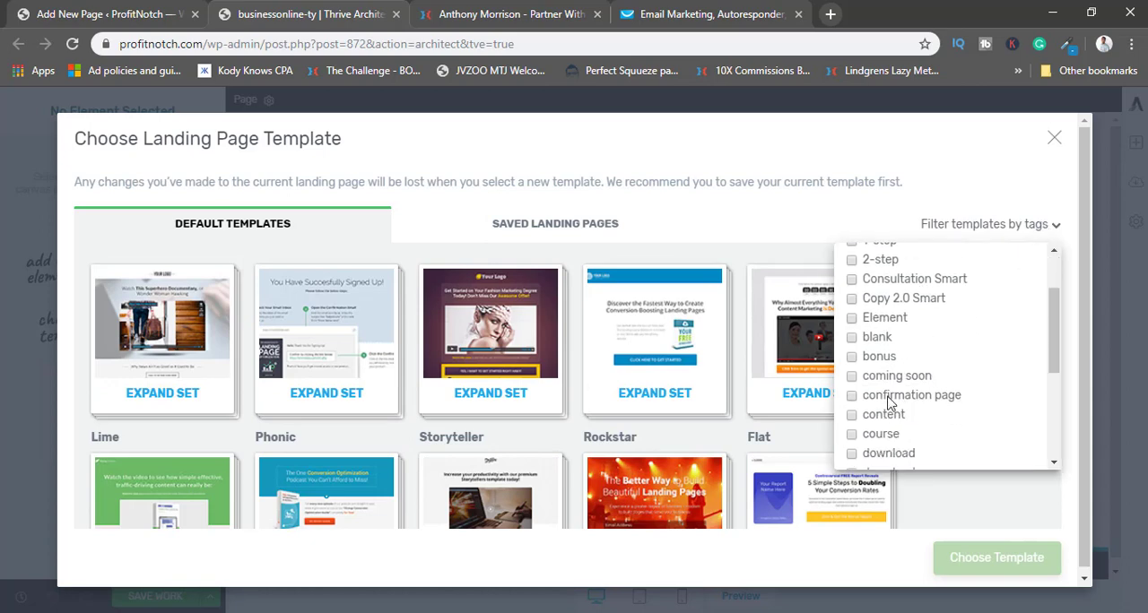
pyautogui.click(883, 399)
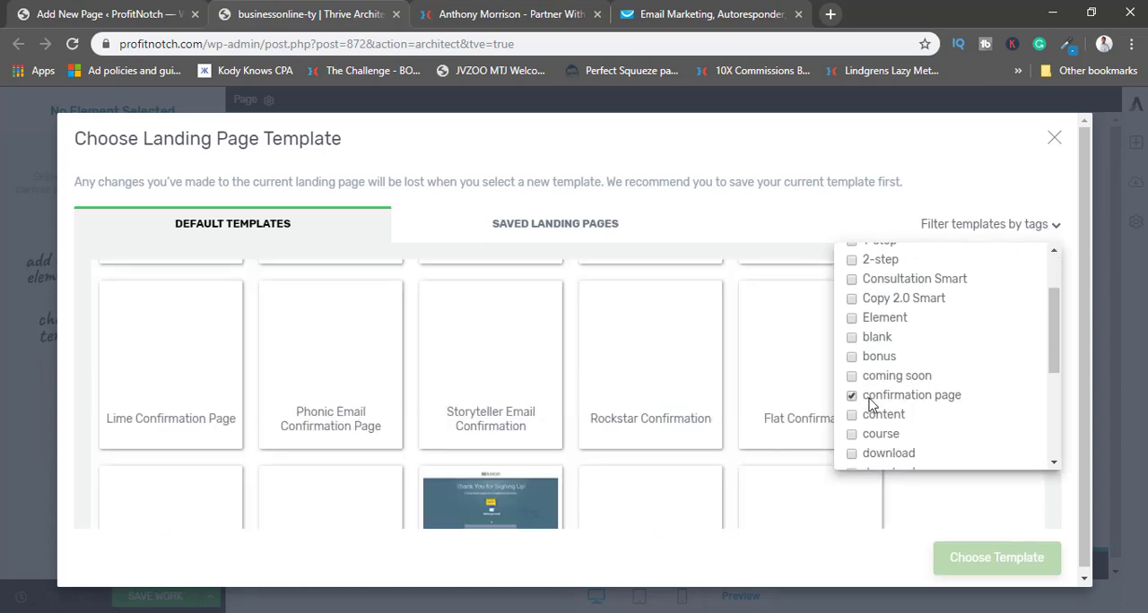
pyautogui.click(738, 218)
# Browse the filtered confirmation templates and apply the Atomic Email Confirmation page template.
pyautogui.scroll(-3, 574, 392)
pyautogui.scroll(3, 538, 390)
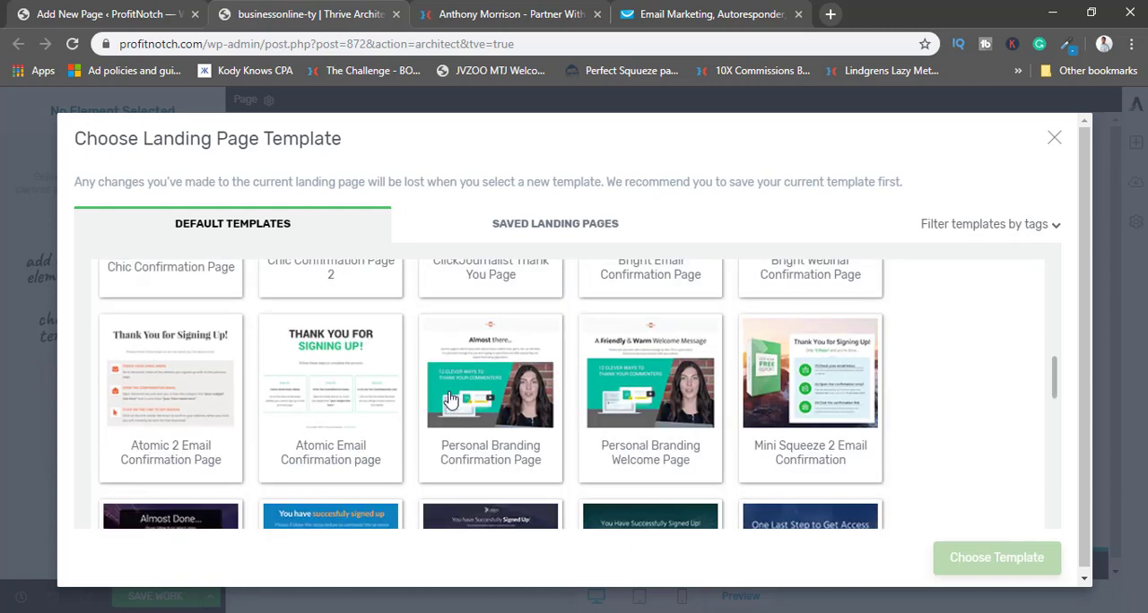
pyautogui.scroll(2, 435, 383)
pyautogui.scroll(-2, 436, 384)
pyautogui.scroll(5, 287, 377)
pyautogui.scroll(-8, 305, 359)
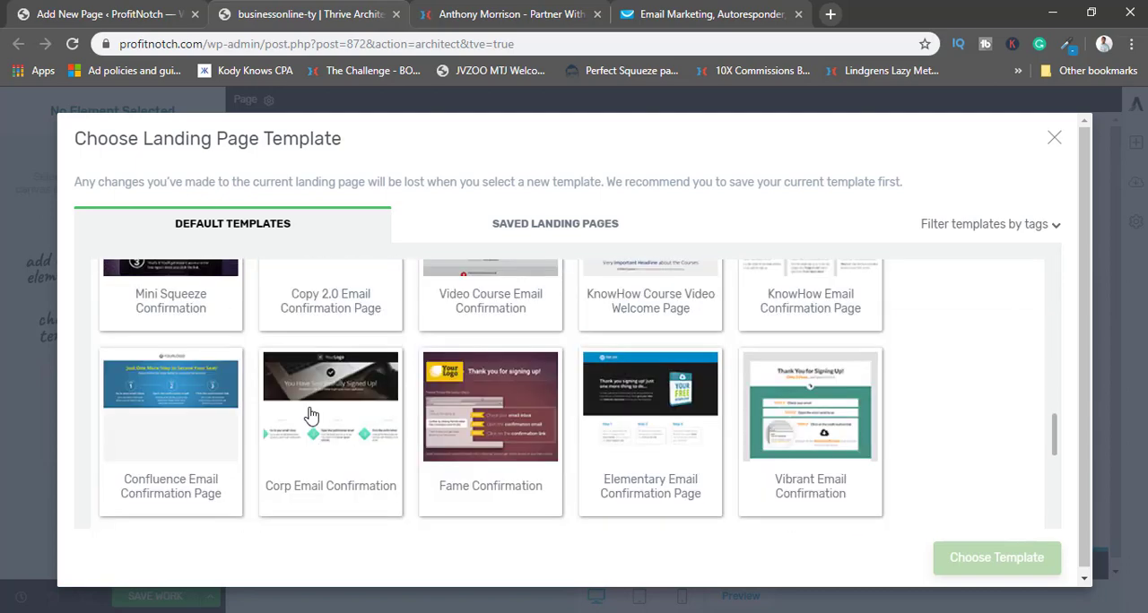
pyautogui.scroll(3, 311, 415)
pyautogui.scroll(-2, 310, 416)
pyautogui.scroll(4, 310, 414)
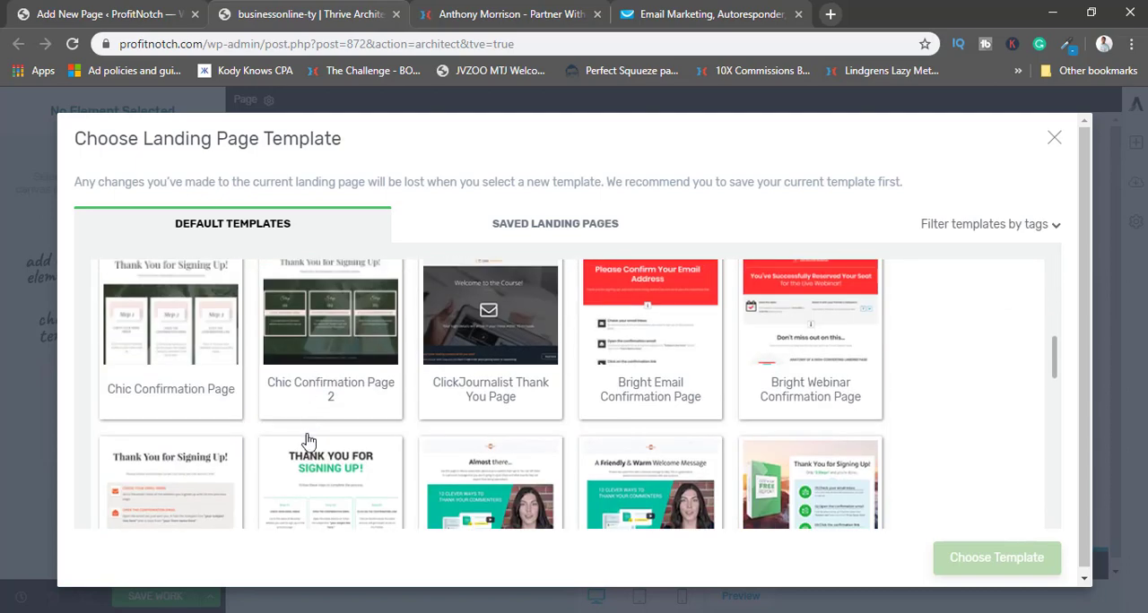
pyautogui.scroll(-1, 308, 441)
pyautogui.click(337, 383)
pyautogui.click(1014, 572)
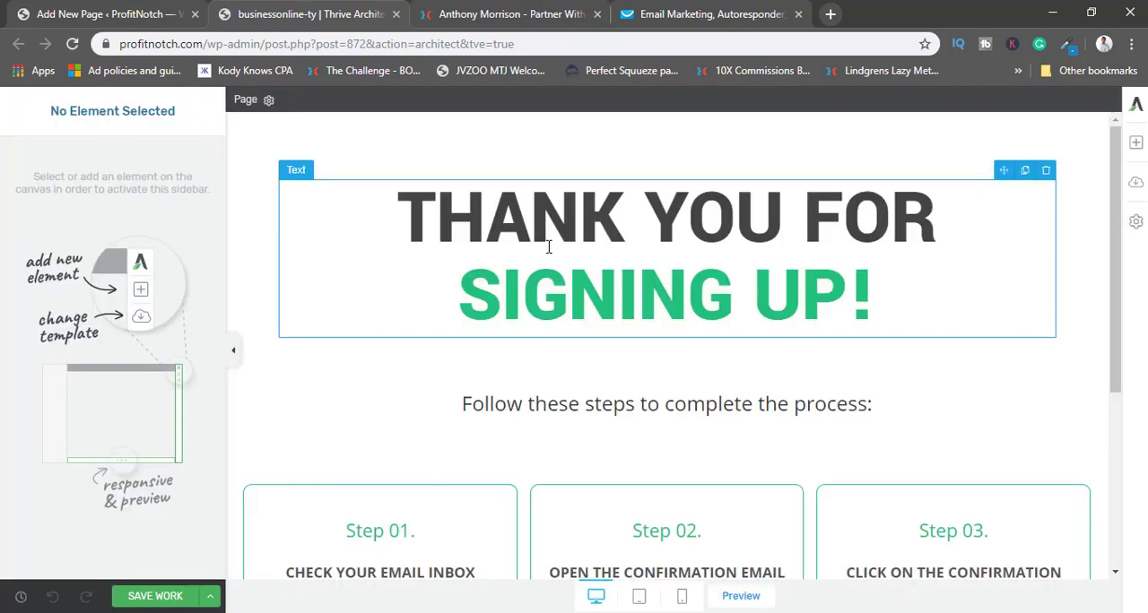
# Set the thank-you headline's font size to 50 px.
pyautogui.click(549, 247)
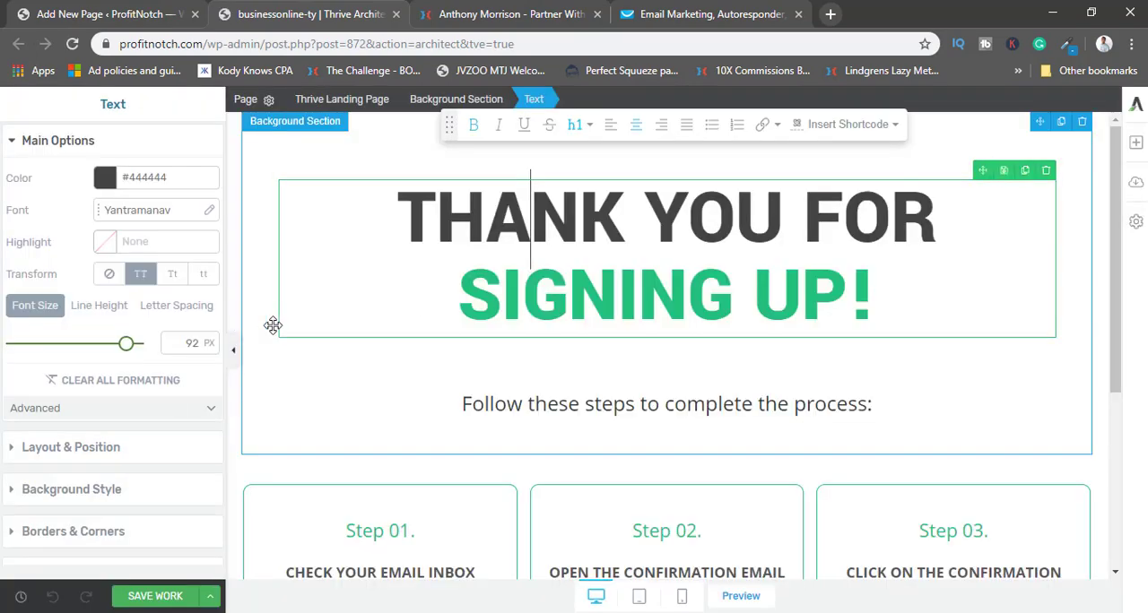
pyautogui.moveTo(126, 348); pyautogui.dragTo(74, 345)
pyautogui.click(844, 199)
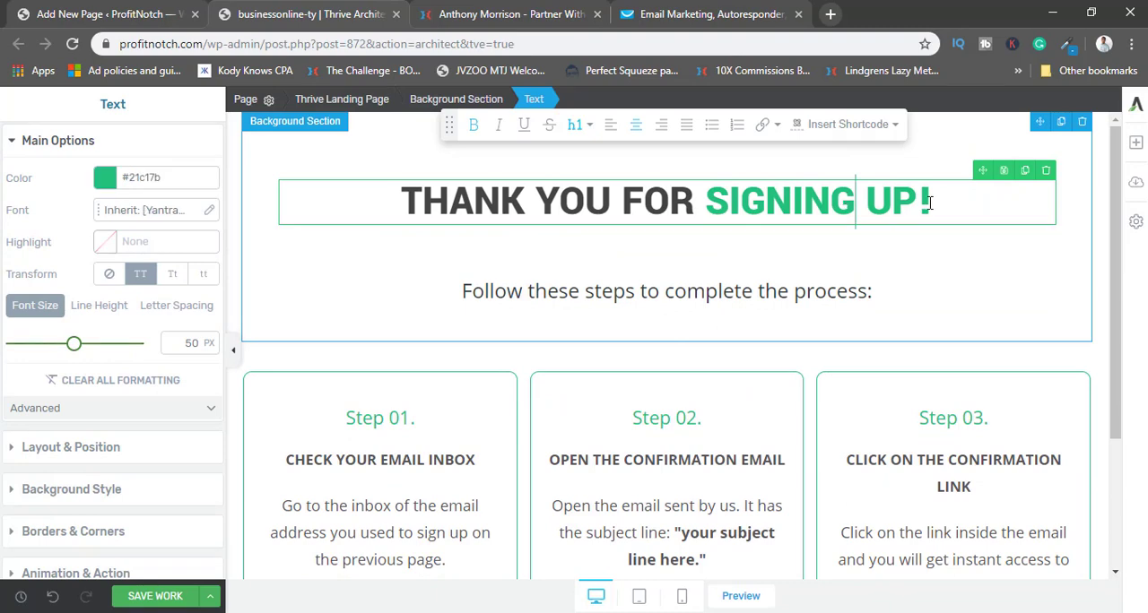
# Select "SIGNING UP!" in the headline and copy the blue hex code 1d85bb from the browser colour picker on the Partner With Anthony page.
pyautogui.moveTo(932, 201); pyautogui.dragTo(705, 203)
pyautogui.click(470, 11)
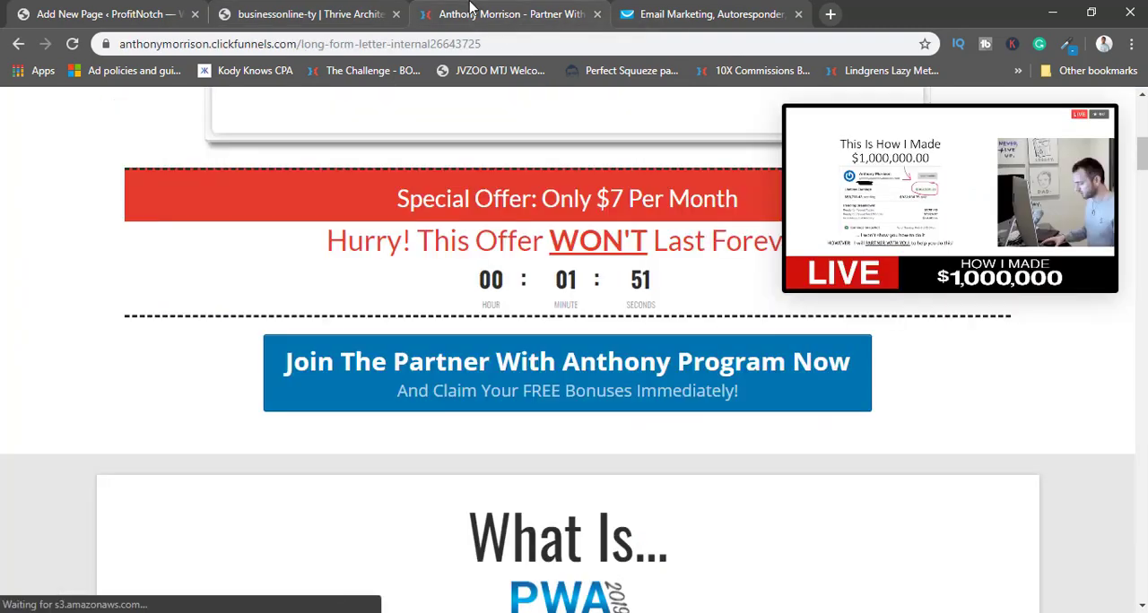
pyautogui.click(1067, 45)
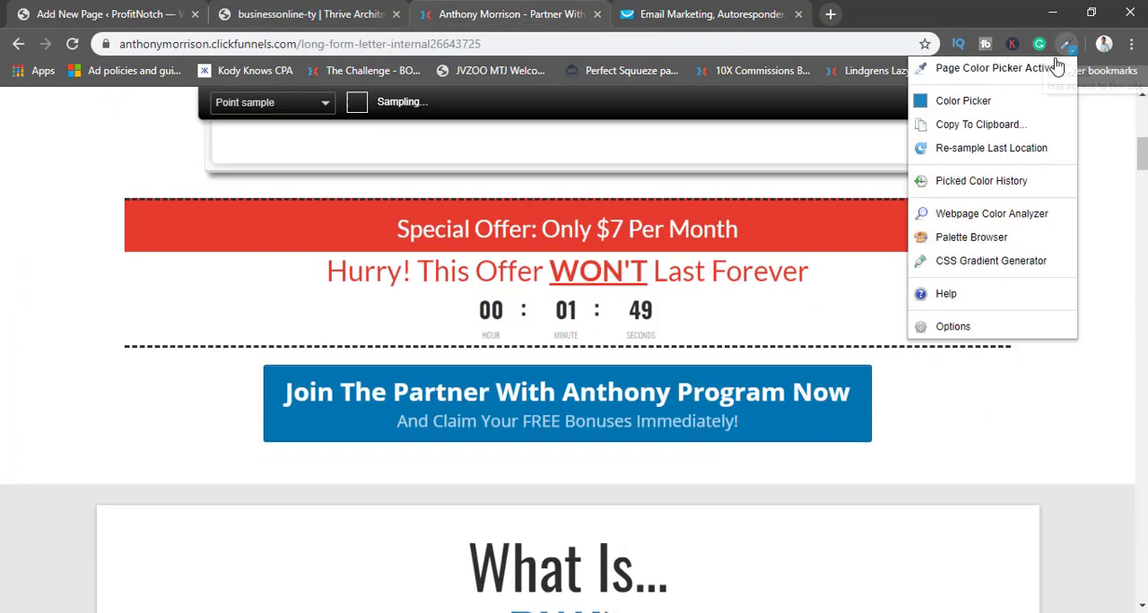
pyautogui.click(942, 100)
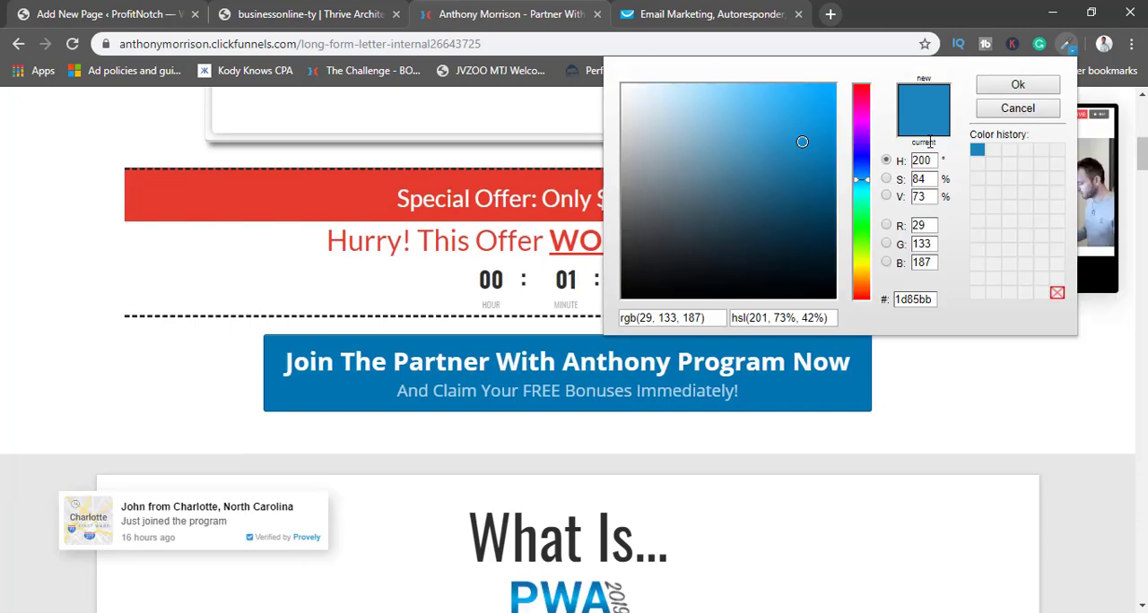
pyautogui.rightClick(928, 298)
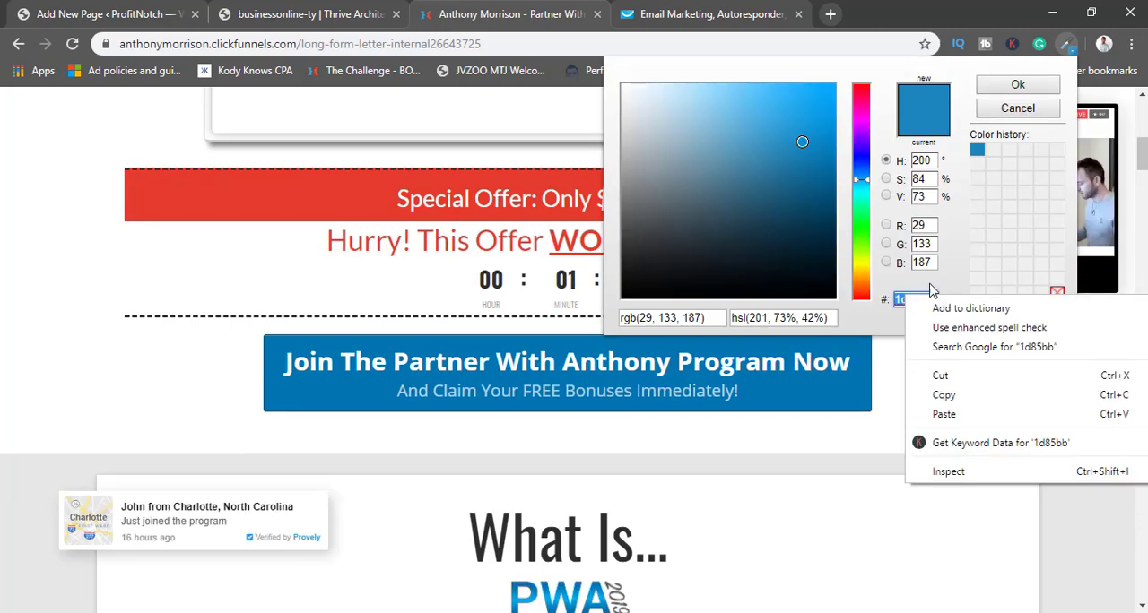
pyautogui.click(956, 394)
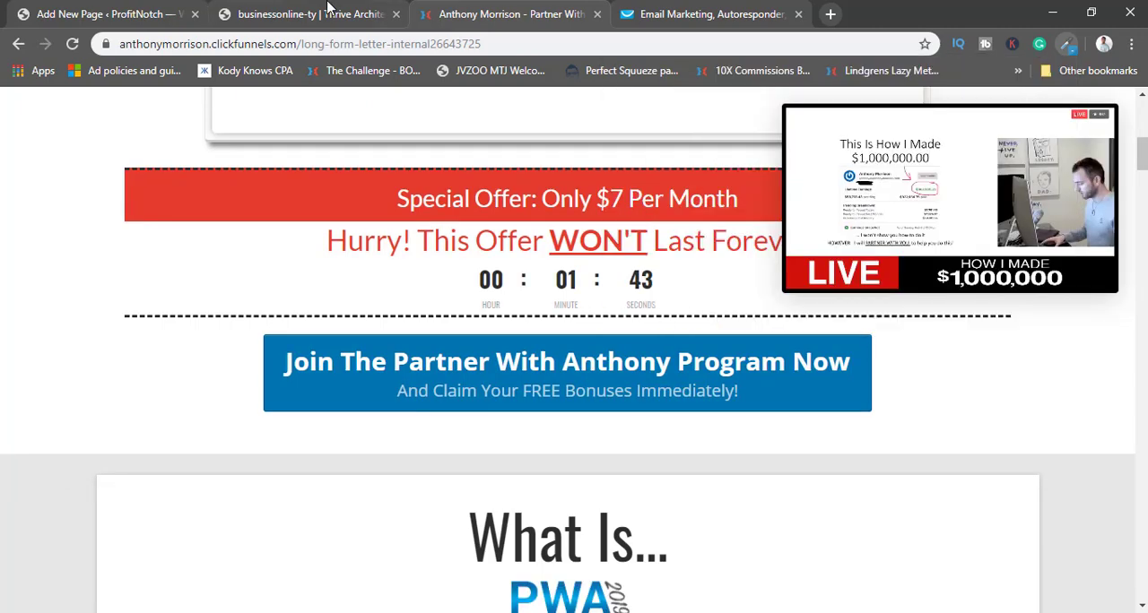
# Return to the page editor and set the "SIGNING UP!" text colour to #1d85bb.
pyautogui.click(152, 10)
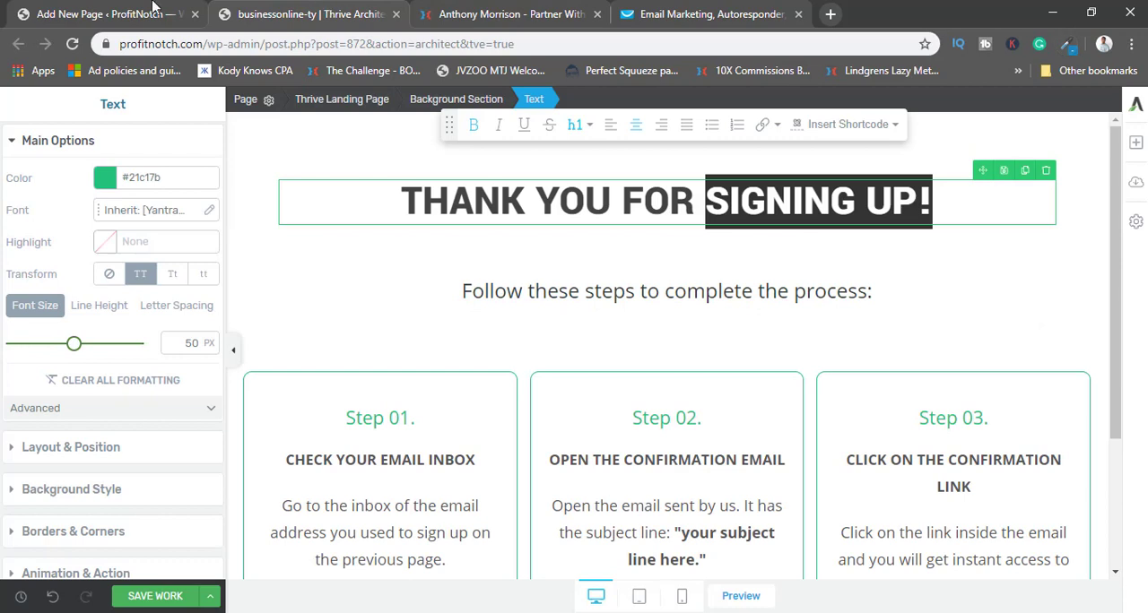
pyautogui.click(107, 178)
pyautogui.click(113, 408)
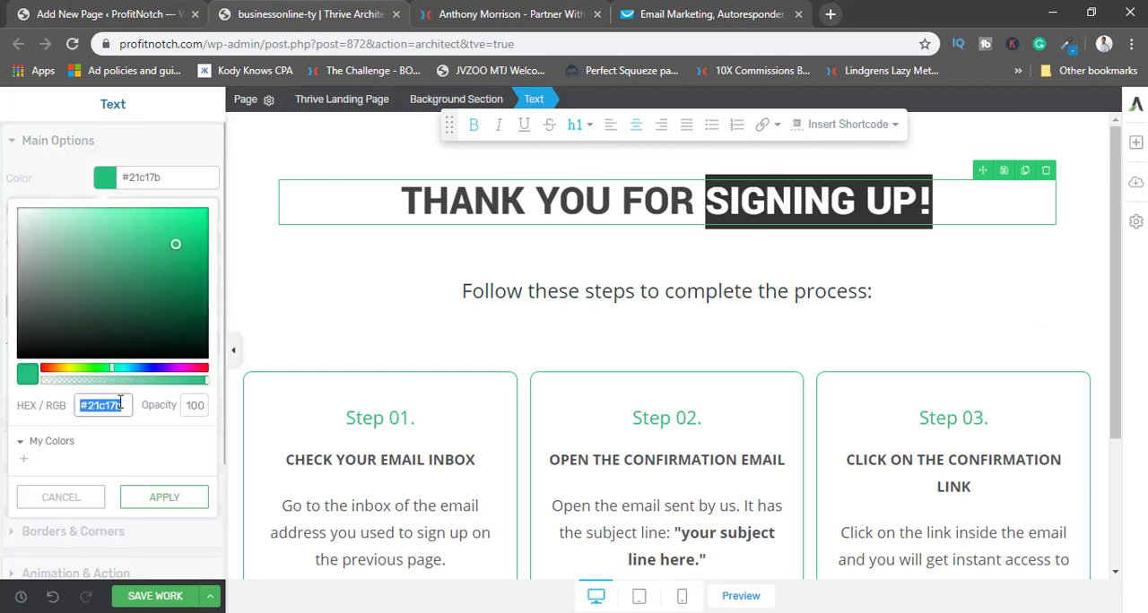
pyautogui.hotkey('ctrl', 'v')
pyautogui.click(164, 498)
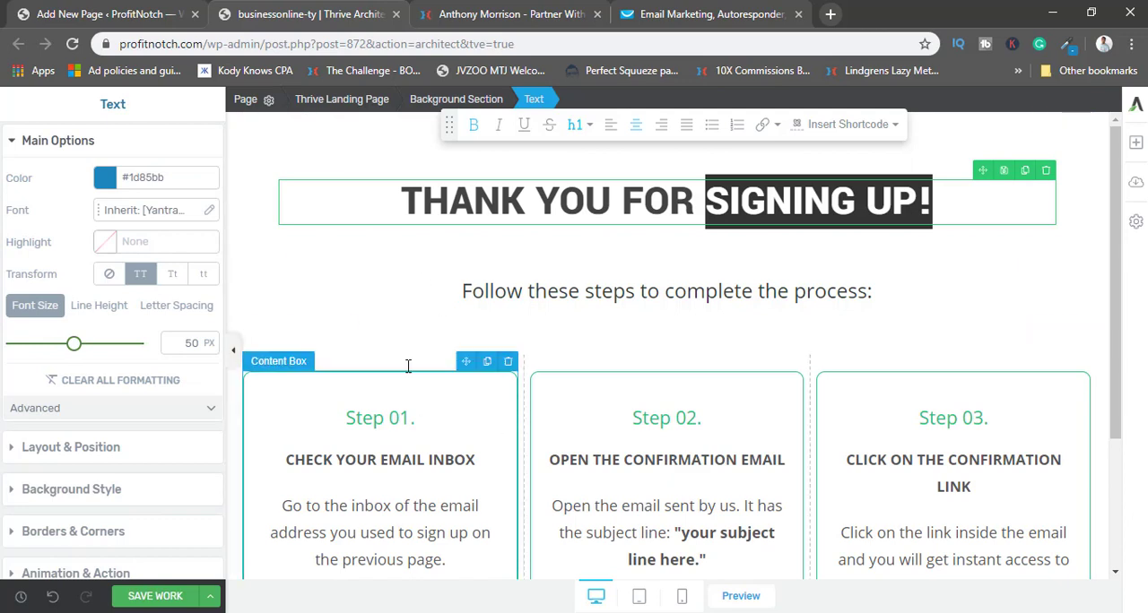
# Delete the three-column block with the Step 01, Step 02 and Step 03 confirmation instructions.
pyautogui.click(333, 284)
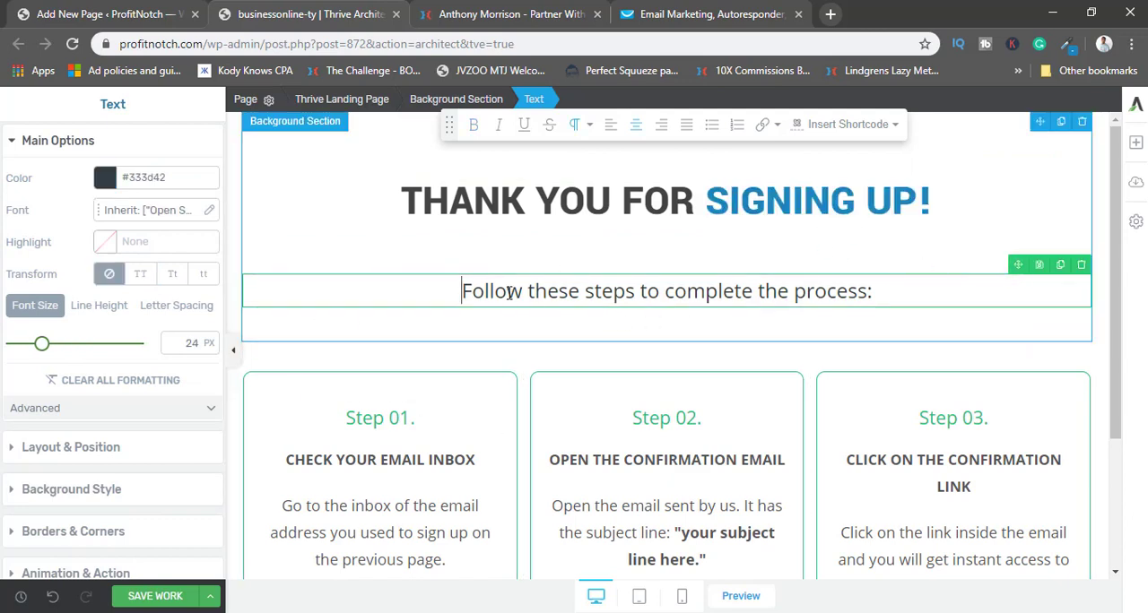
pyautogui.scroll(-1, 722, 259)
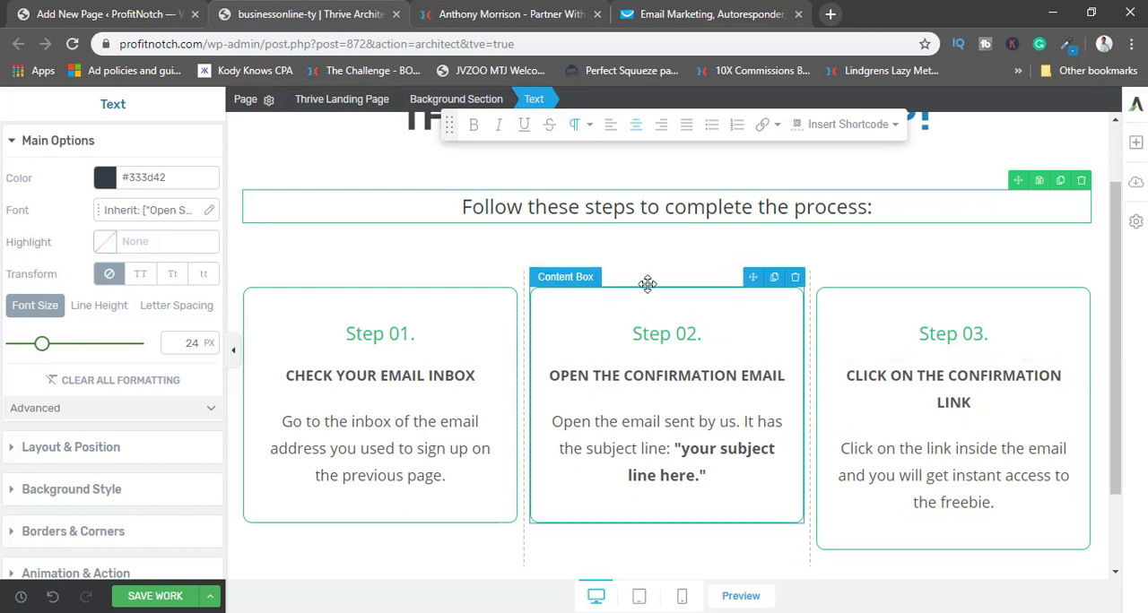
pyautogui.click(598, 264)
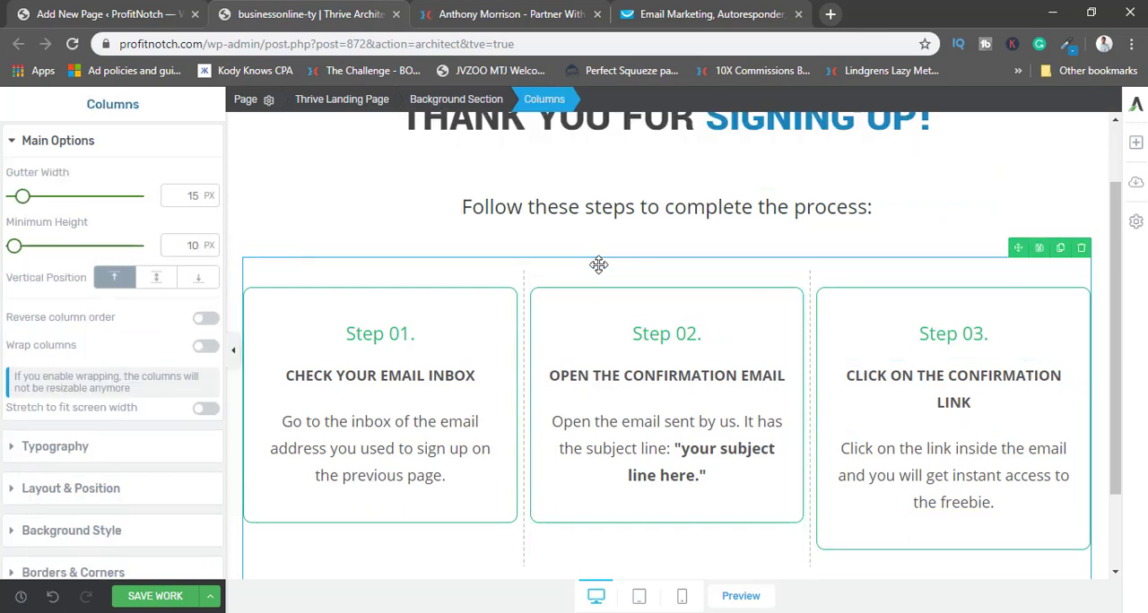
pyautogui.click(1080, 248)
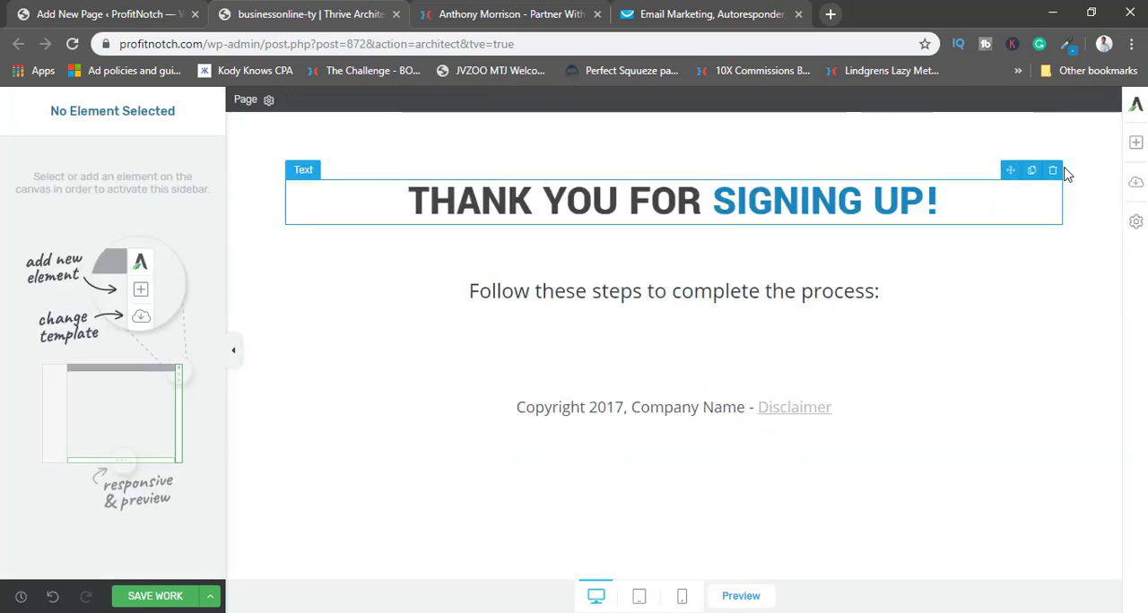
# Add a background section below the "Follow these steps" line and place a content box inside it.
pyautogui.click(1135, 142)
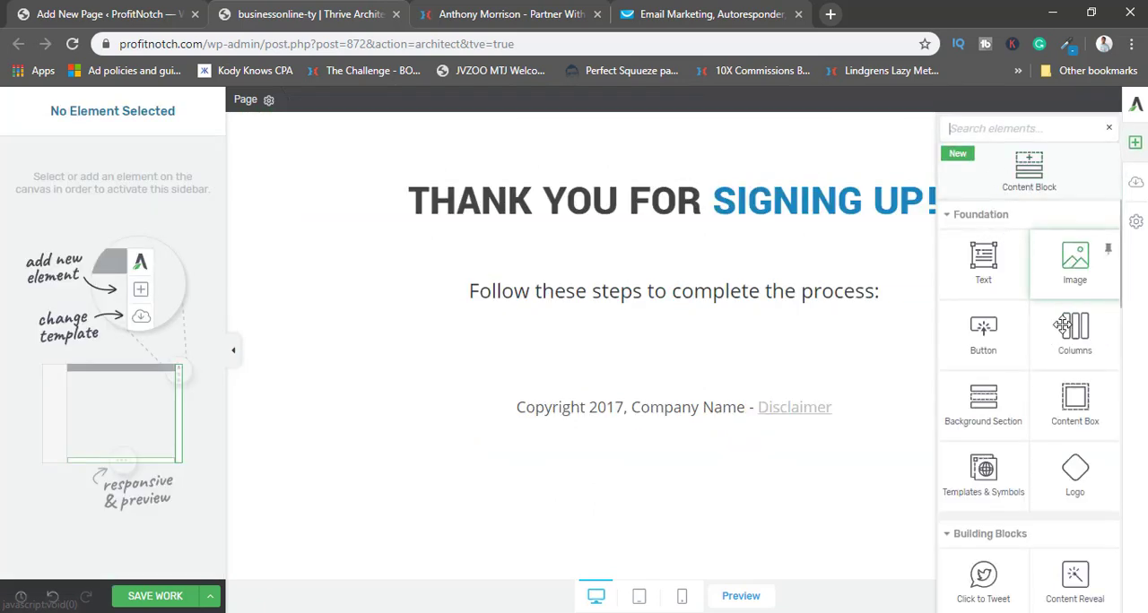
pyautogui.moveTo(1004, 405); pyautogui.dragTo(771, 338)
pyautogui.click(1137, 145)
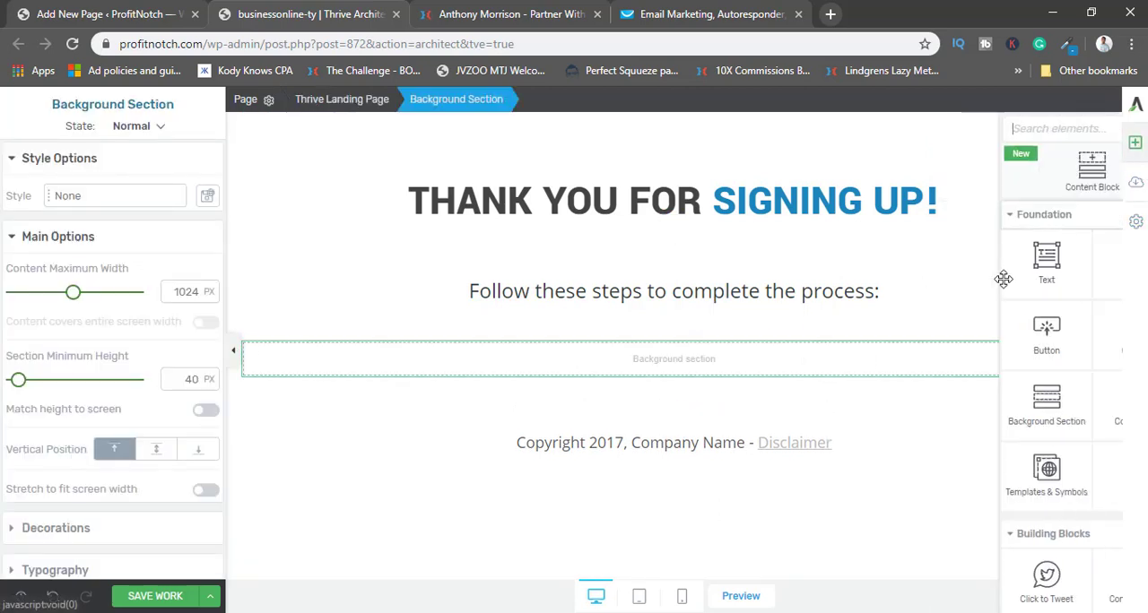
pyautogui.moveTo(1075, 400); pyautogui.dragTo(644, 364)
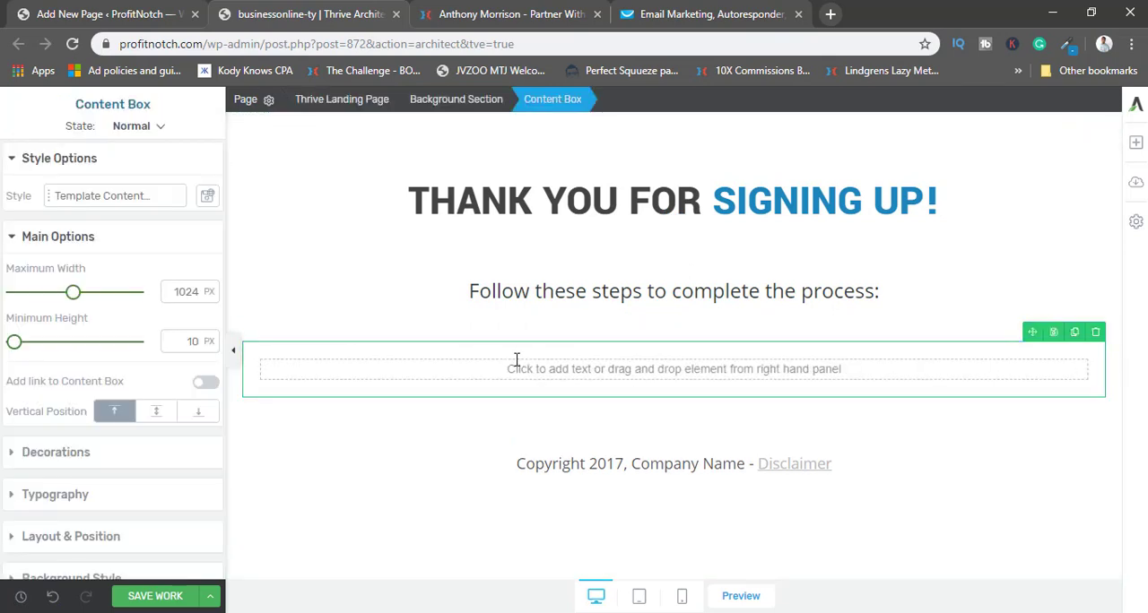
# Add a text element inside the new content box and select its placeholder text.
pyautogui.click(1137, 143)
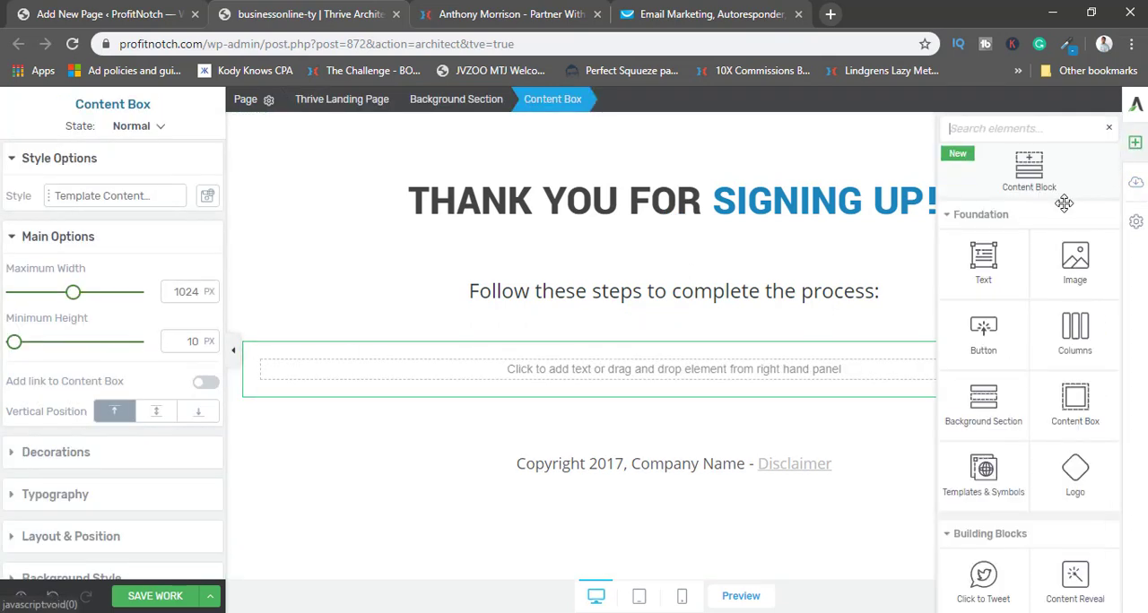
pyautogui.moveTo(987, 258); pyautogui.dragTo(650, 372)
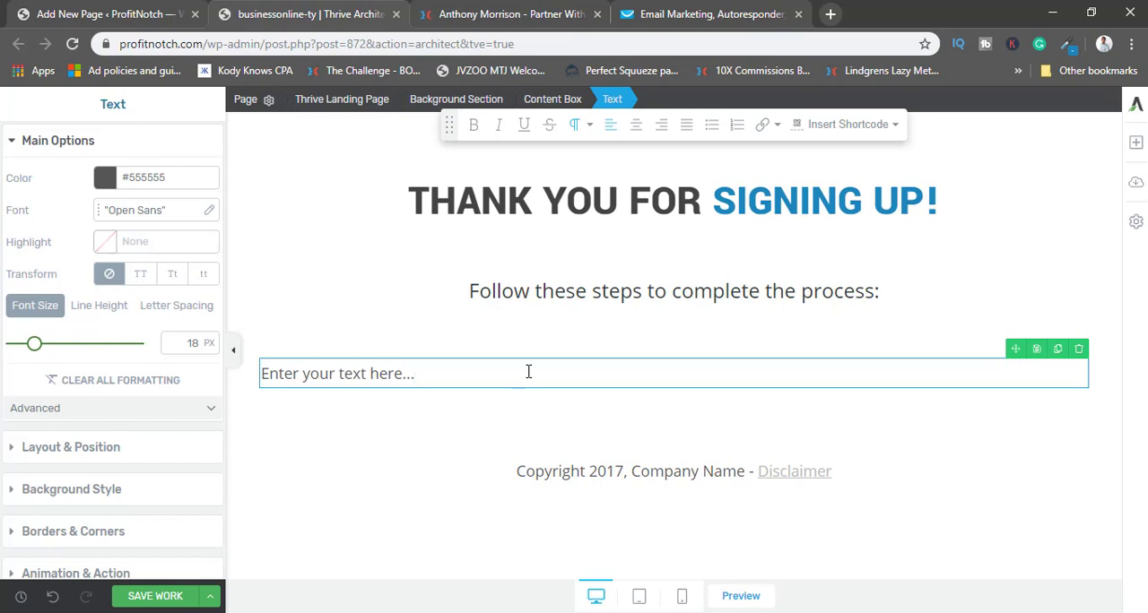
pyautogui.tripleClick(528, 371)
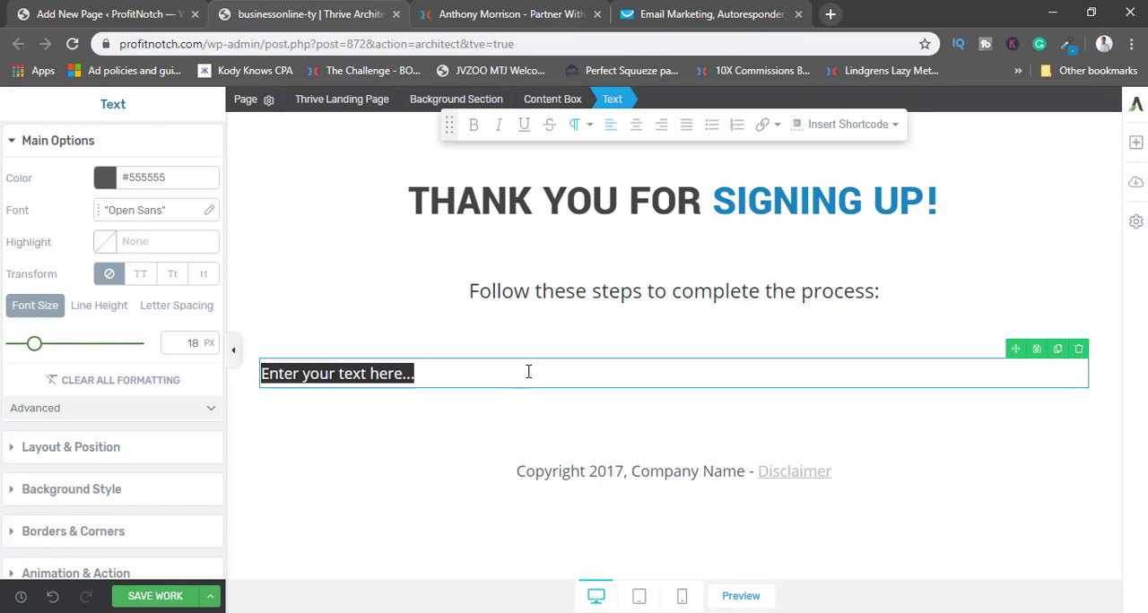
# Insert the Partner With Anthony logo from the media library as an image above the thank-you headline.
pyautogui.click(1135, 148)
pyautogui.moveTo(1004, 257)
pyautogui.mouseDown()
pyautogui.moveTo(797, 205)
pyautogui.moveTo(697, 160)
pyautogui.moveTo(696, 185)
pyautogui.mouseUp()
pyautogui.scroll(-10, 421, 359)
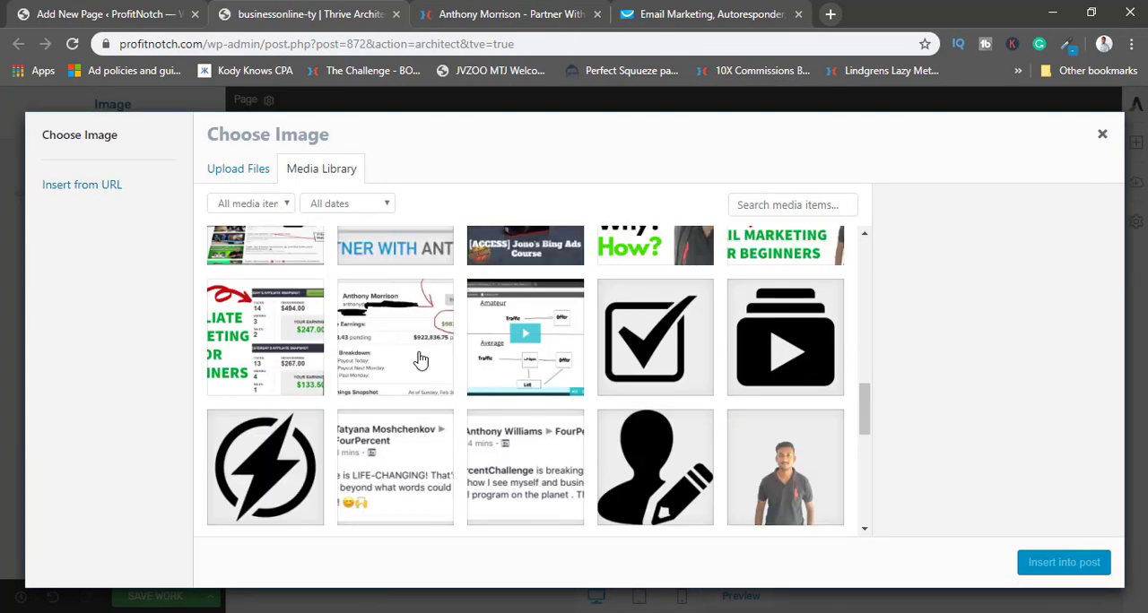
pyautogui.scroll(2, 421, 360)
pyautogui.click(417, 354)
pyautogui.click(1064, 563)
# Shrink the Partner With Anthony logo and align it to the centre of the page.
pyautogui.moveTo(55, 304); pyautogui.dragTo(34, 307)
pyautogui.click(72, 542)
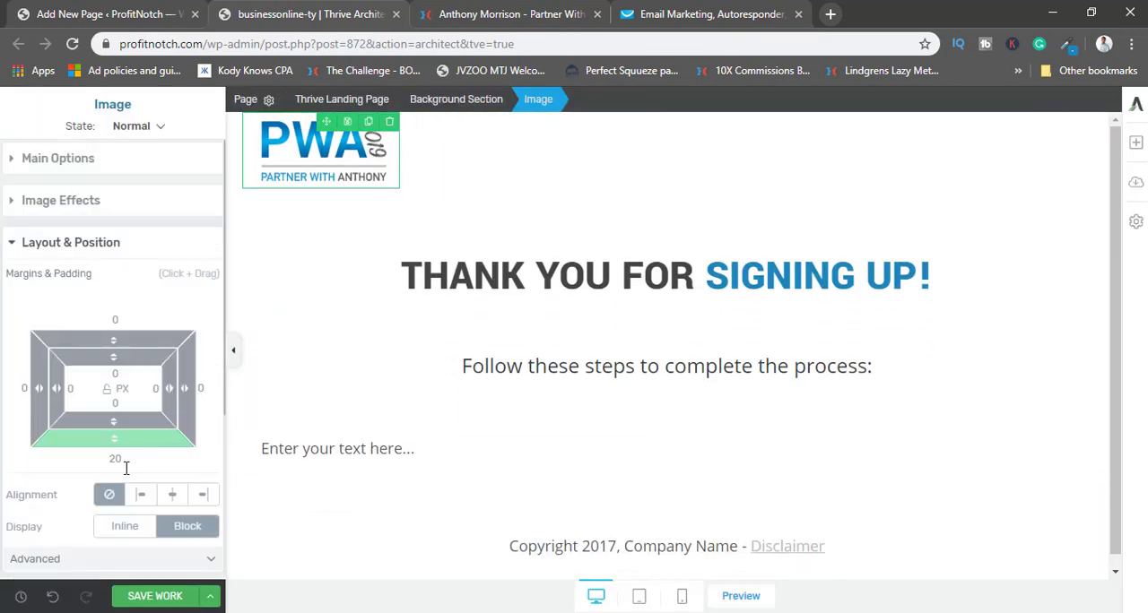
pyautogui.click(172, 494)
# Set the thank-you headline's top margin to 26 px and reduce the spacing above the "Follow these steps" line.
pyautogui.click(502, 276)
pyautogui.moveTo(114, 280); pyautogui.dragTo(114, 362)
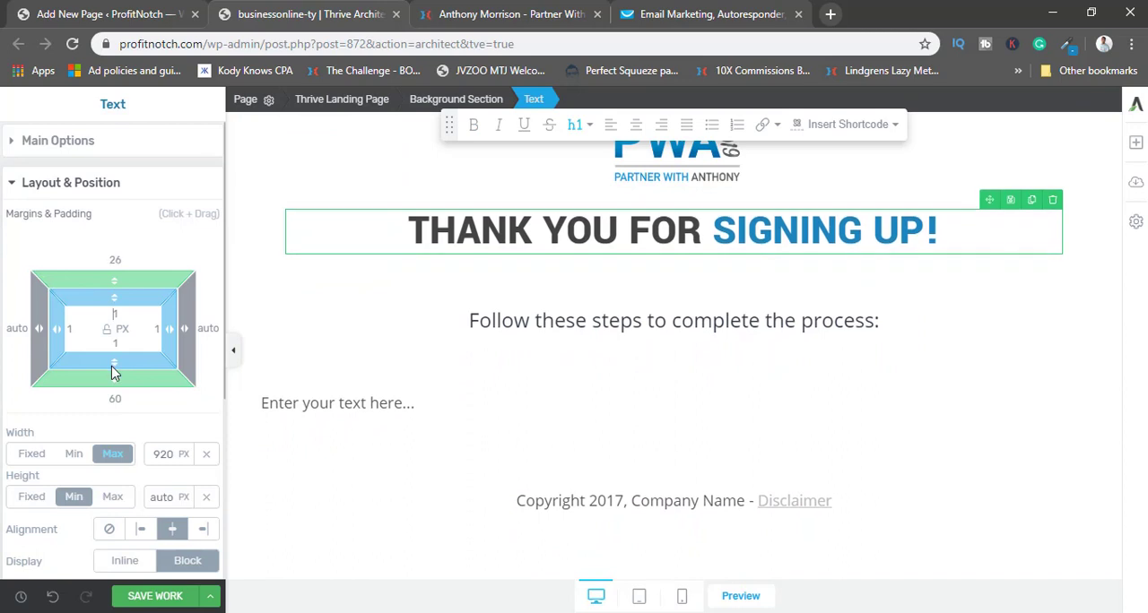
pyautogui.click(684, 324)
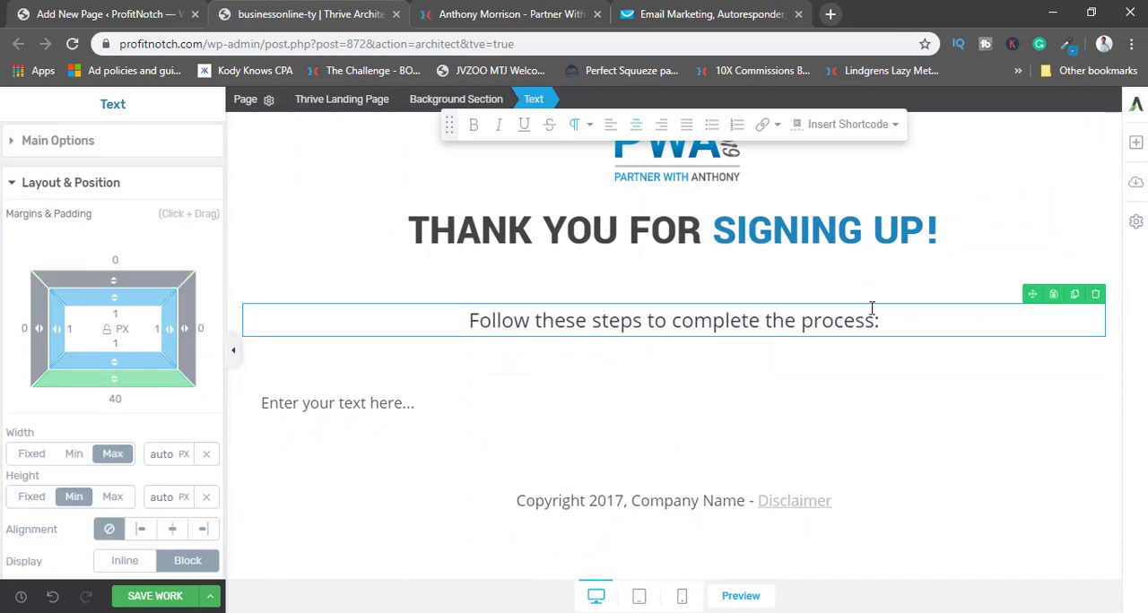
pyautogui.moveTo(891, 320); pyautogui.dragTo(583, 320)
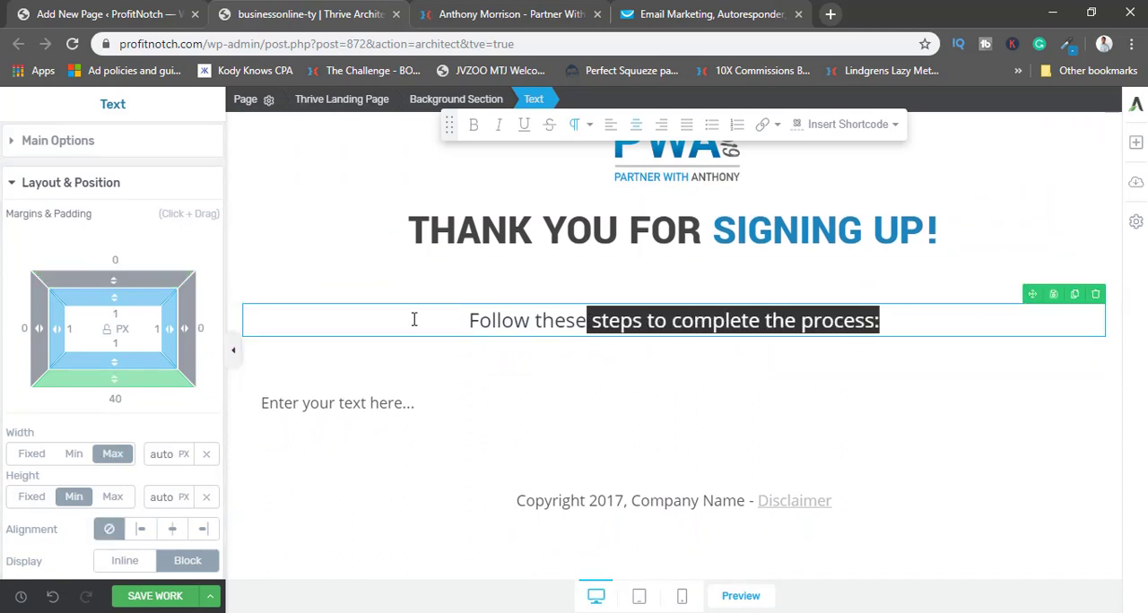
pyautogui.click(414, 319)
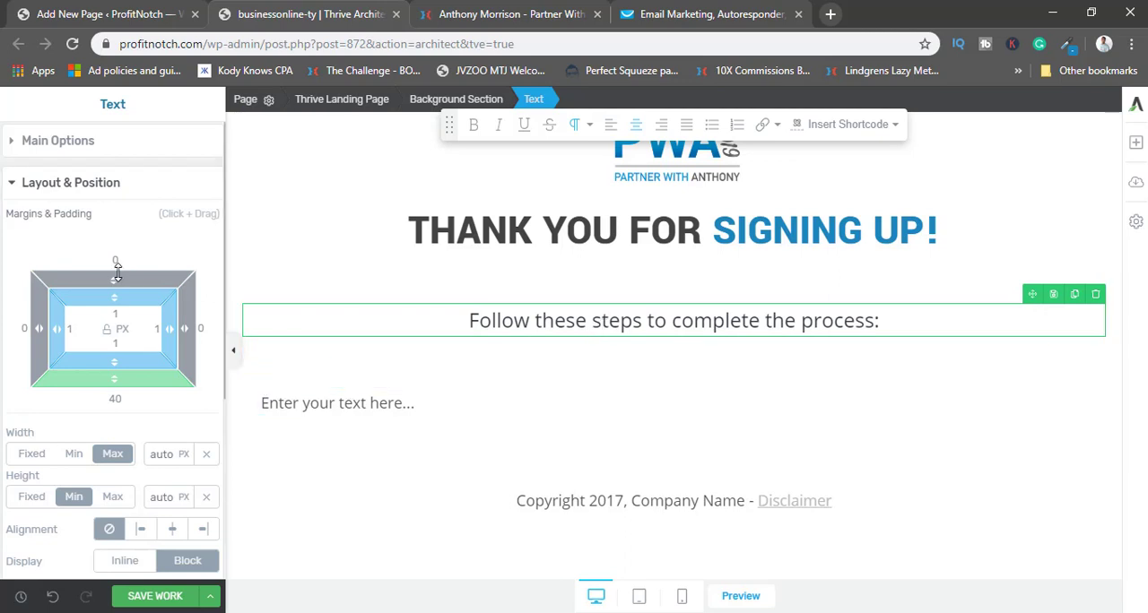
pyautogui.moveTo(116, 274); pyautogui.dragTo(119, 341)
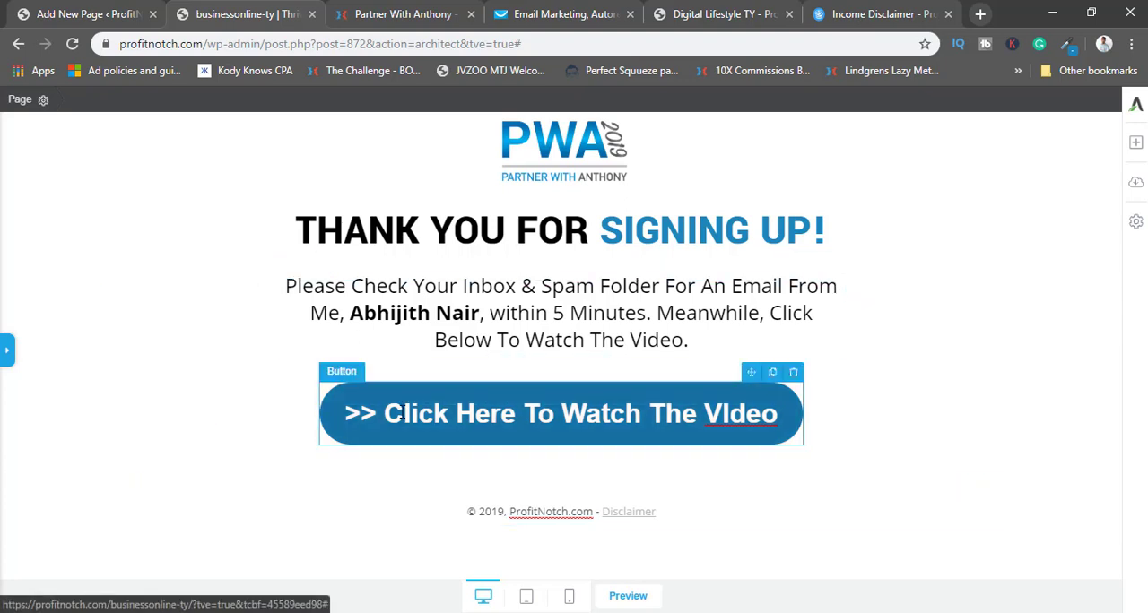
# Open ClickMagick in a new tab and look through the tracking links in the PWAnthony group.
pyautogui.click(980, 14)
pyautogui.write('clickmagick.com/user/')
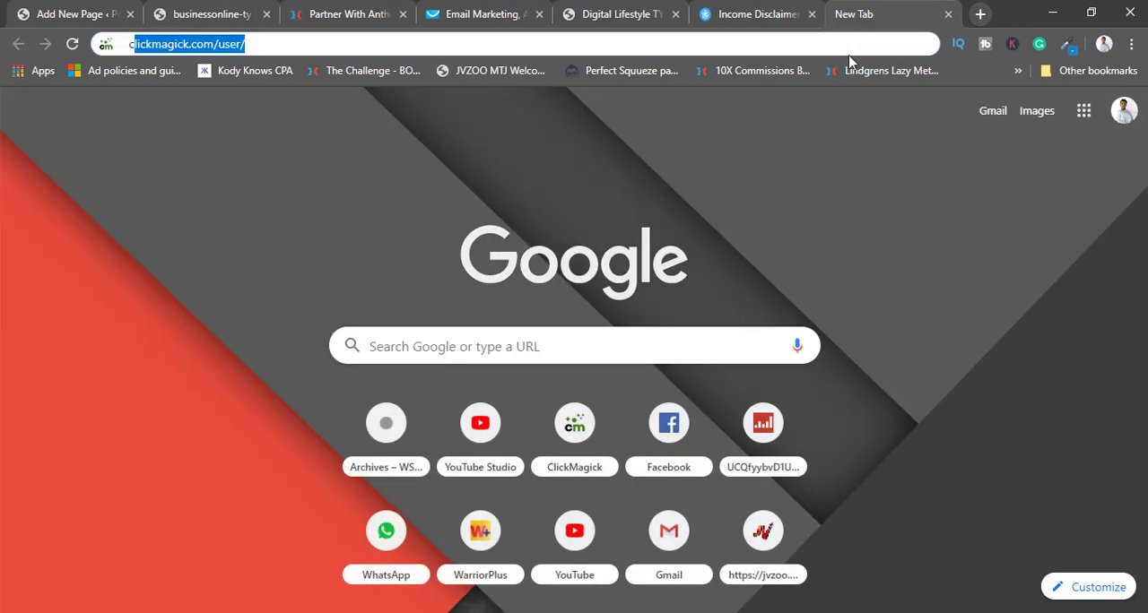
pyautogui.press('Return')
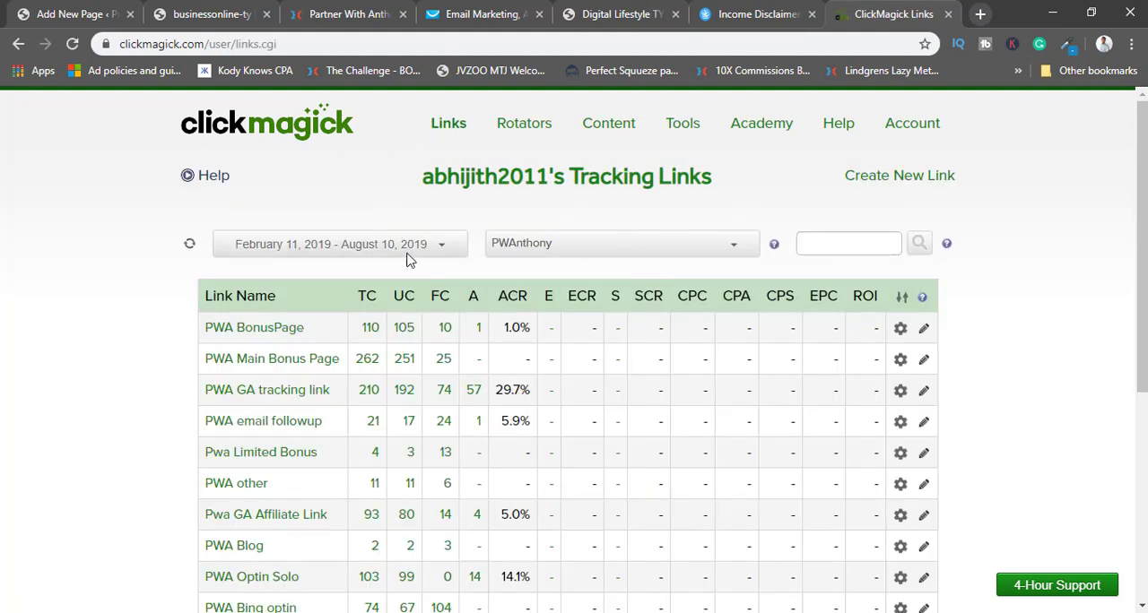
pyautogui.scroll(-4, 668, 222)
pyautogui.scroll(4, 663, 225)
pyautogui.click(532, 251)
pyautogui.click(531, 252)
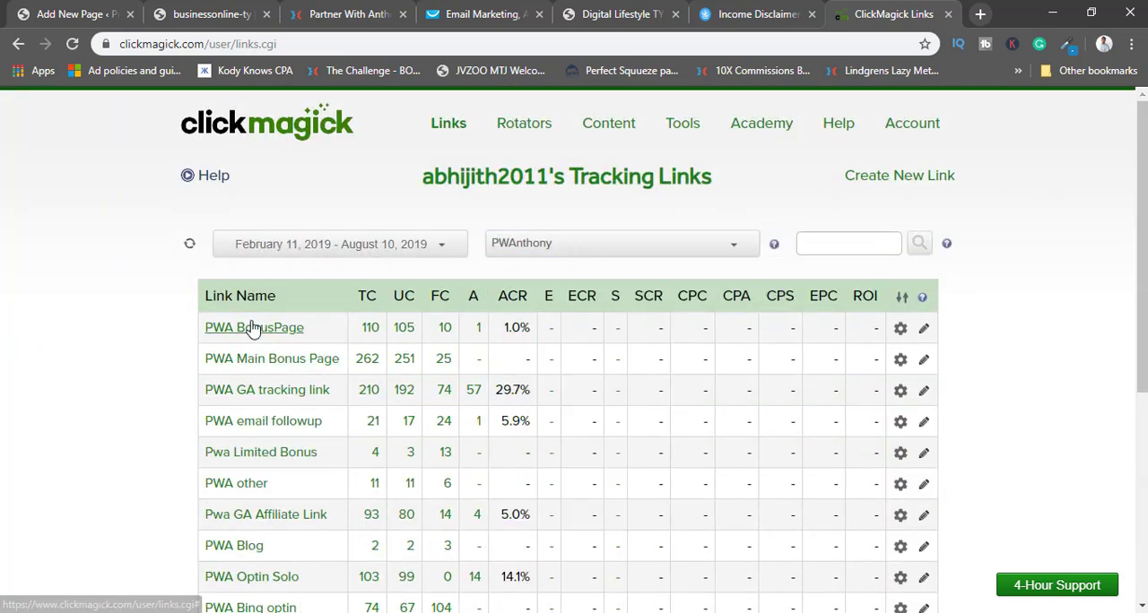
pyautogui.scroll(-2, 154, 389)
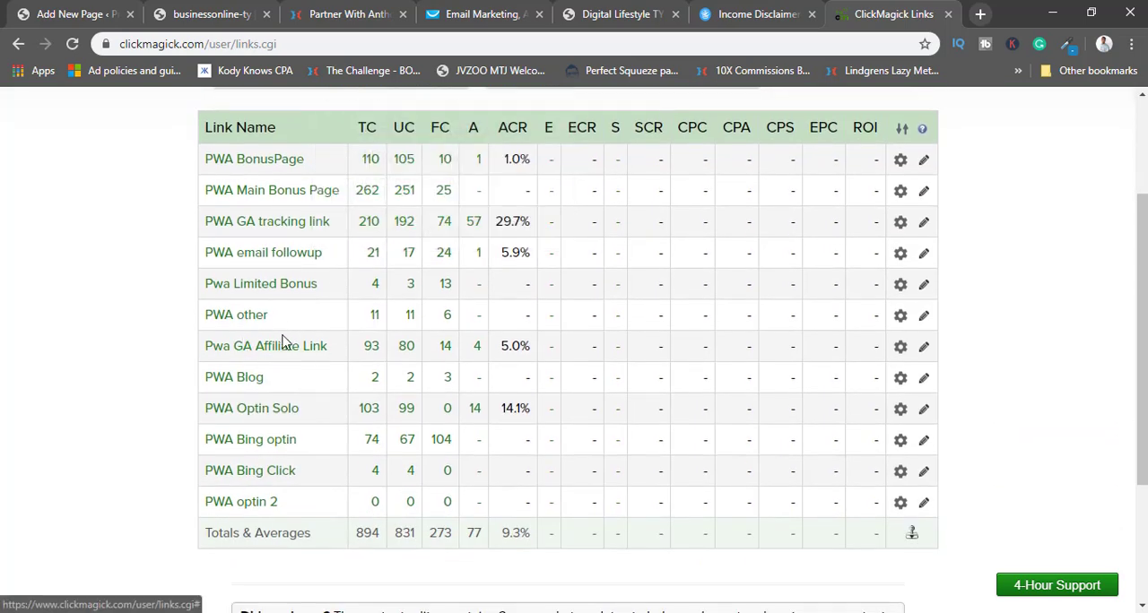
pyautogui.scroll(2, 341, 408)
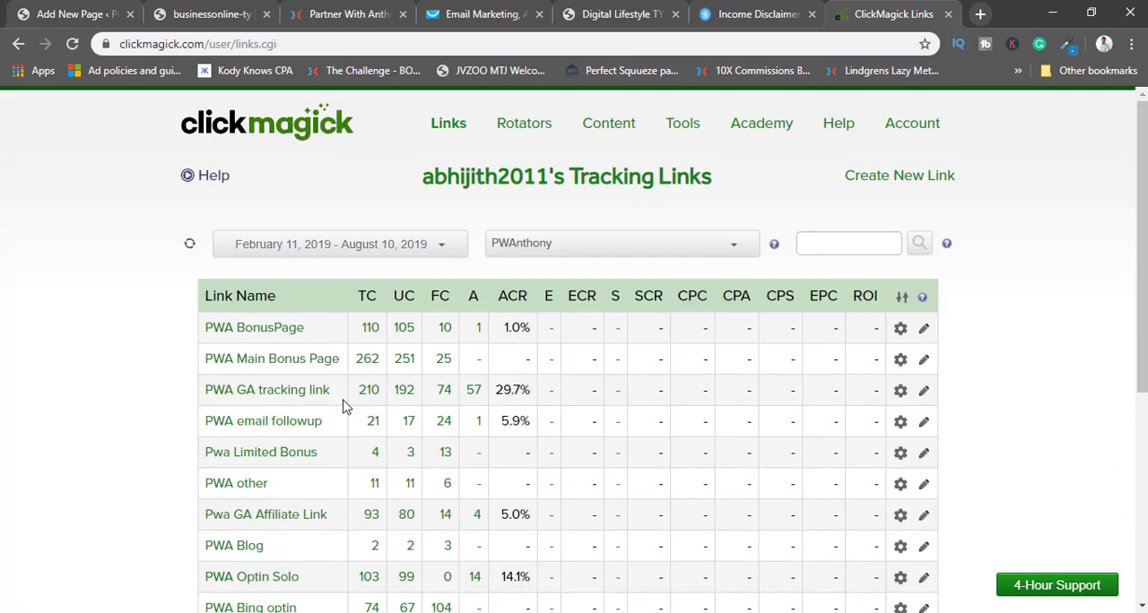
# Start a new tracking link in the PWAnthony group and name it "PWA Case Study TY".
pyautogui.click(893, 180)
pyautogui.click(416, 281)
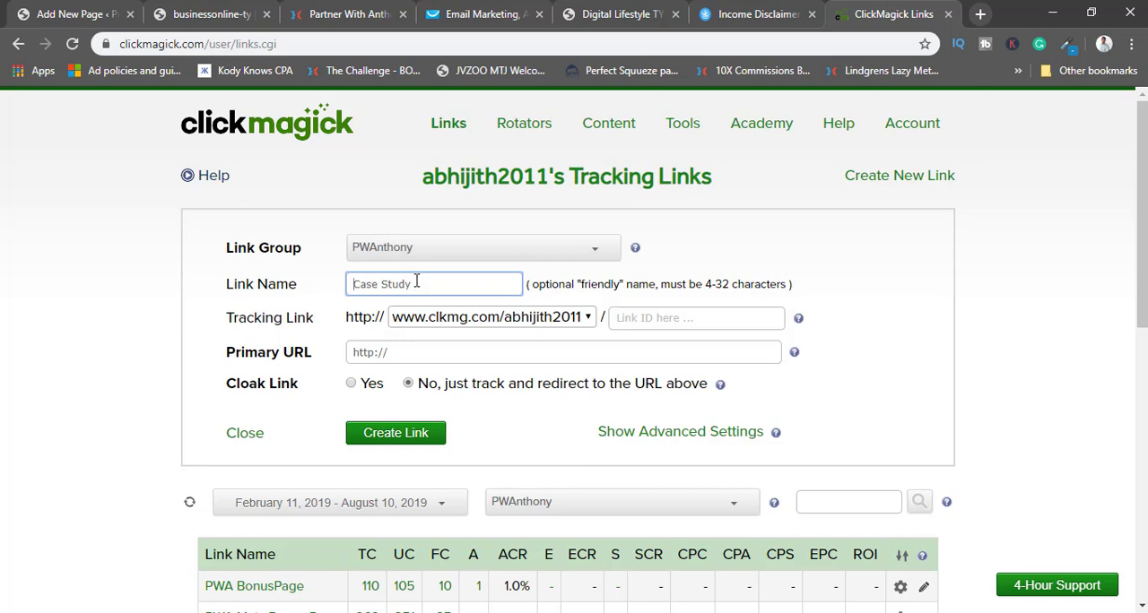
pyautogui.write('PWA')
# Set the tracking link's domain to marketingscroll.com and its link ID to pwacsty, and select the Primary URL placeholder for replacement.
pyautogui.click(513, 323)
pyautogui.click(431, 393)
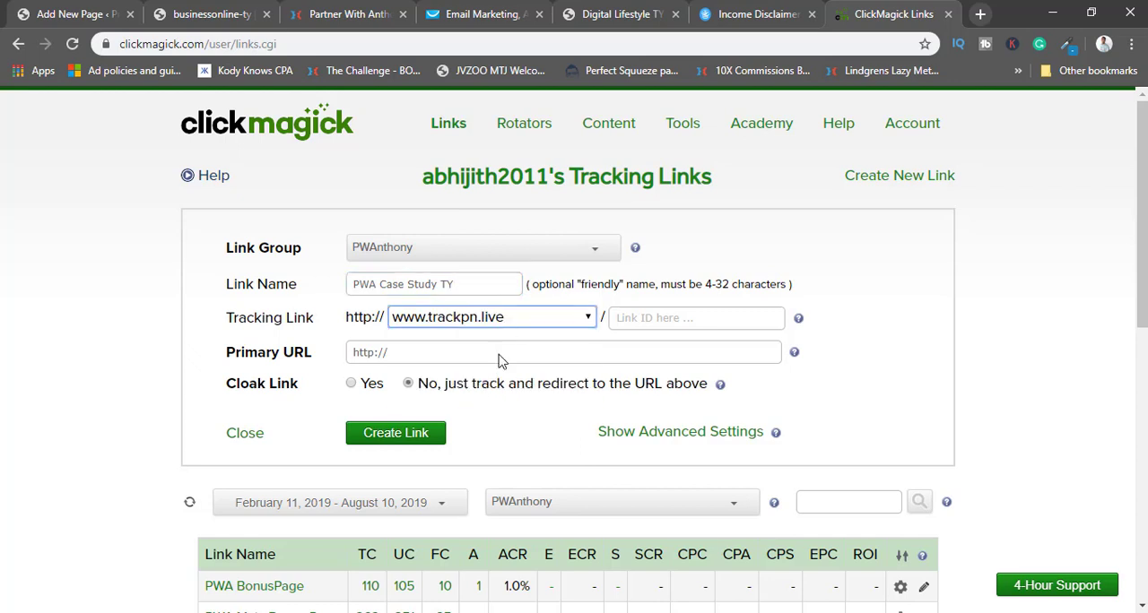
pyautogui.click(509, 324)
pyautogui.click(448, 354)
pyautogui.click(760, 321)
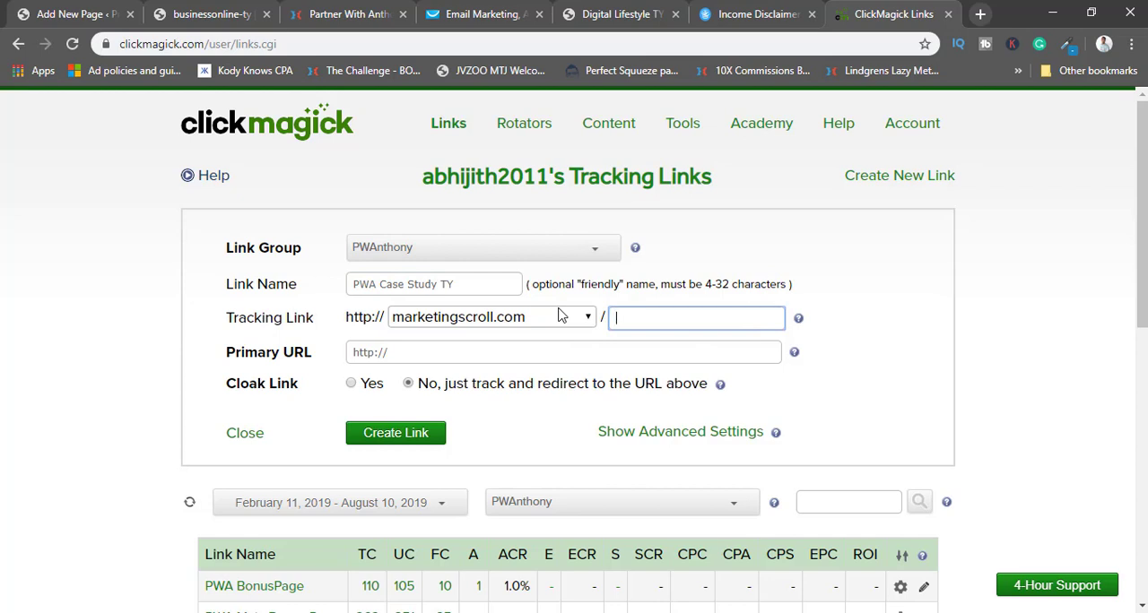
pyautogui.write('pwacsty')
pyautogui.click(442, 348)
pyautogui.moveTo(404, 345); pyautogui.dragTo(334, 353)
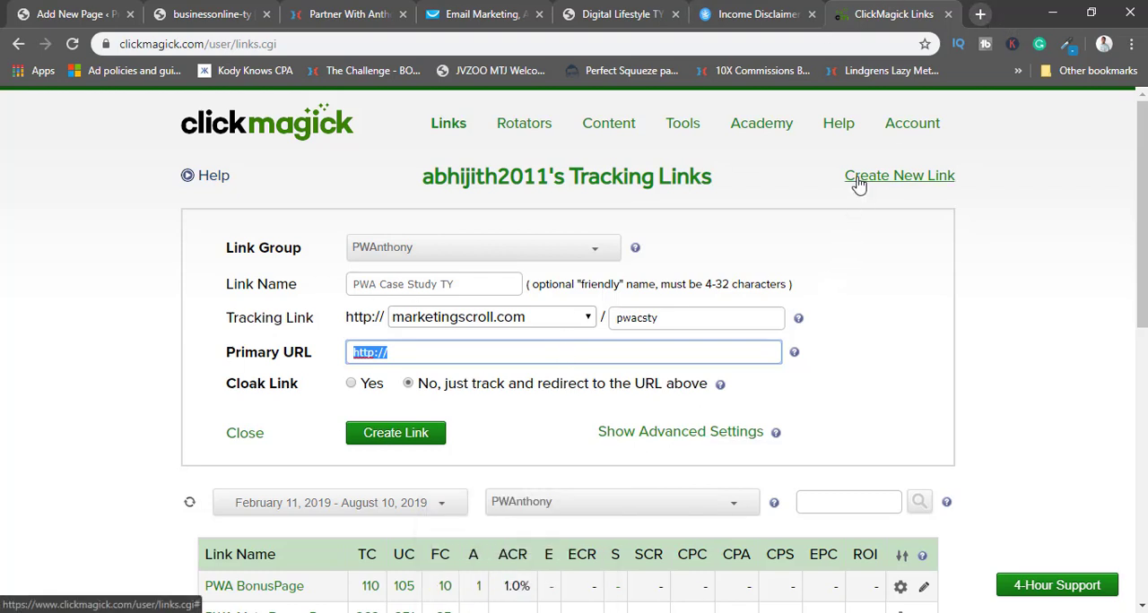
# Switch to Marketer's CRM in a new tab and review the Partner With Anthony campaign links and custom tracking IDs.
pyautogui.click(980, 13)
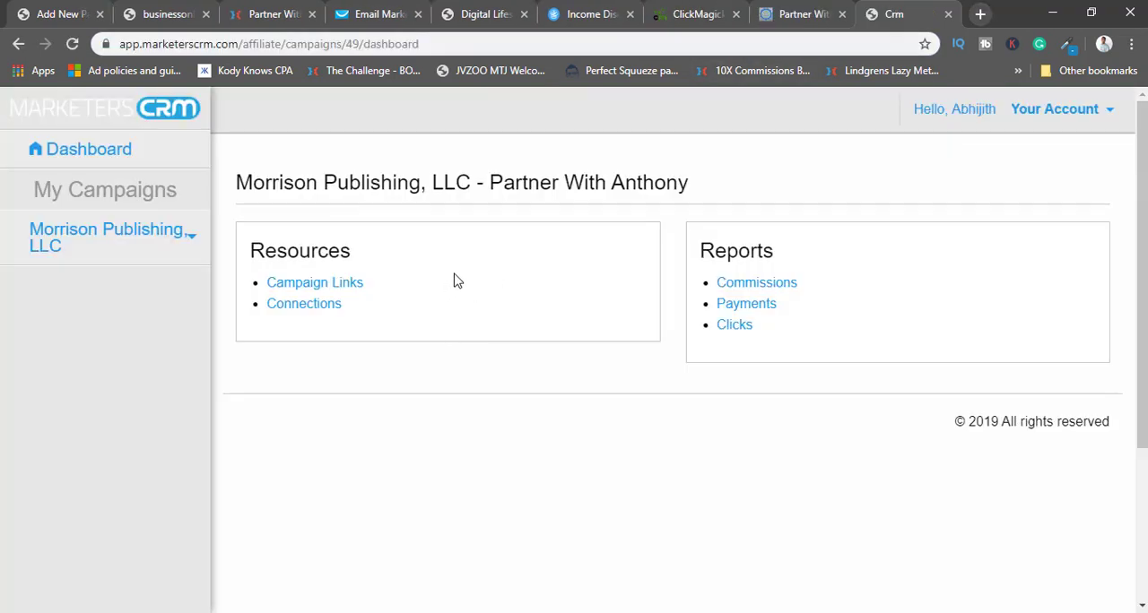
pyautogui.click(330, 292)
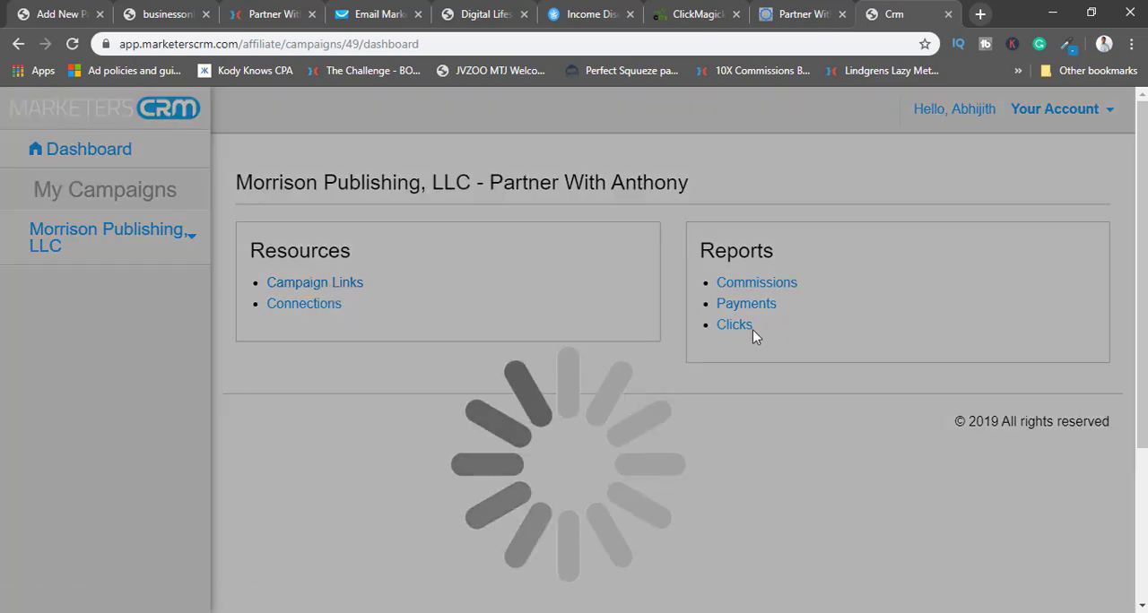
pyautogui.scroll(-2, 566, 307)
pyautogui.scroll(-5, 575, 307)
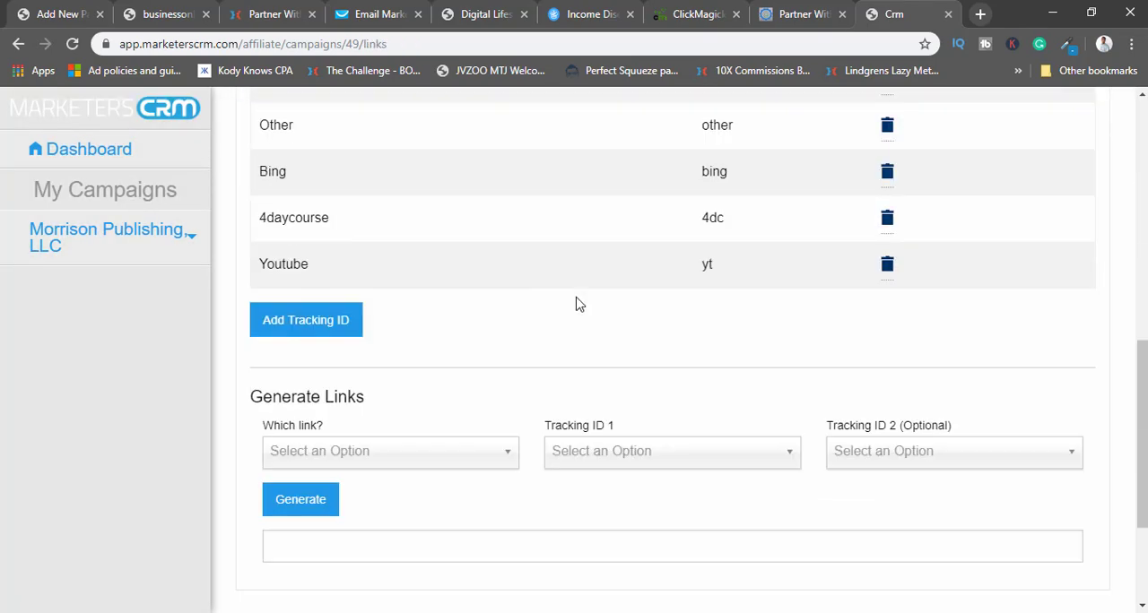
pyautogui.scroll(7, 577, 302)
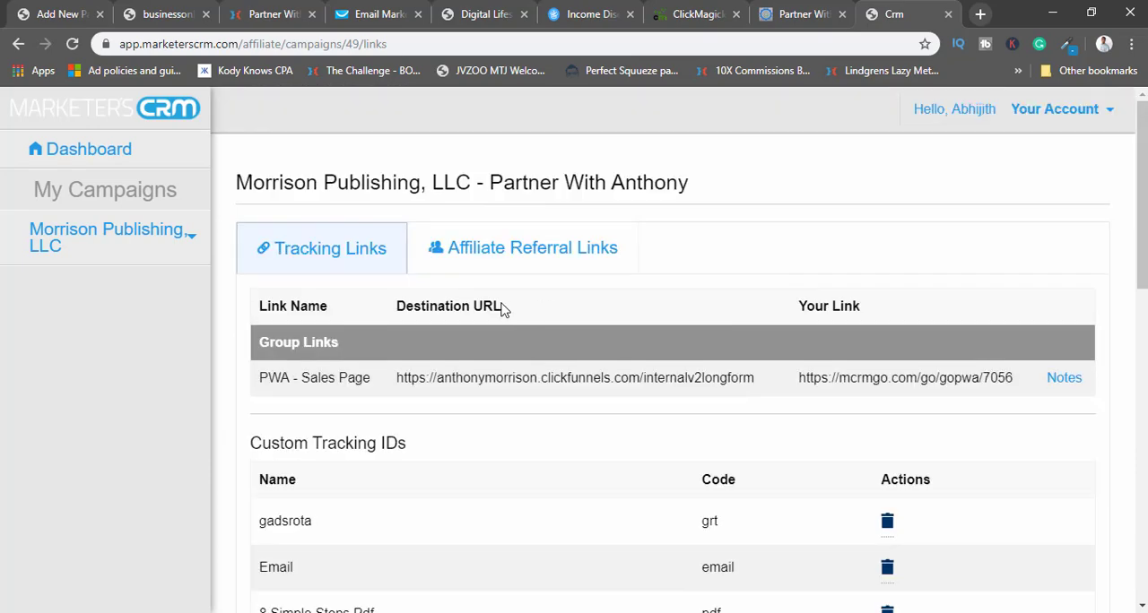
pyautogui.scroll(-6, 810, 274)
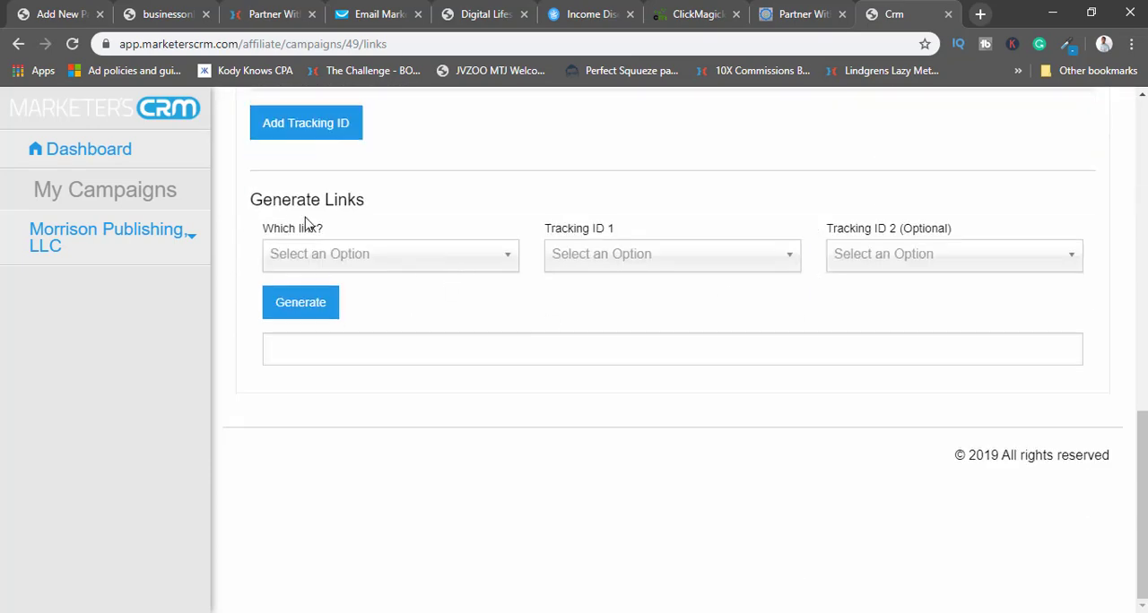
pyautogui.scroll(5, 326, 188)
pyautogui.scroll(-3, 350, 273)
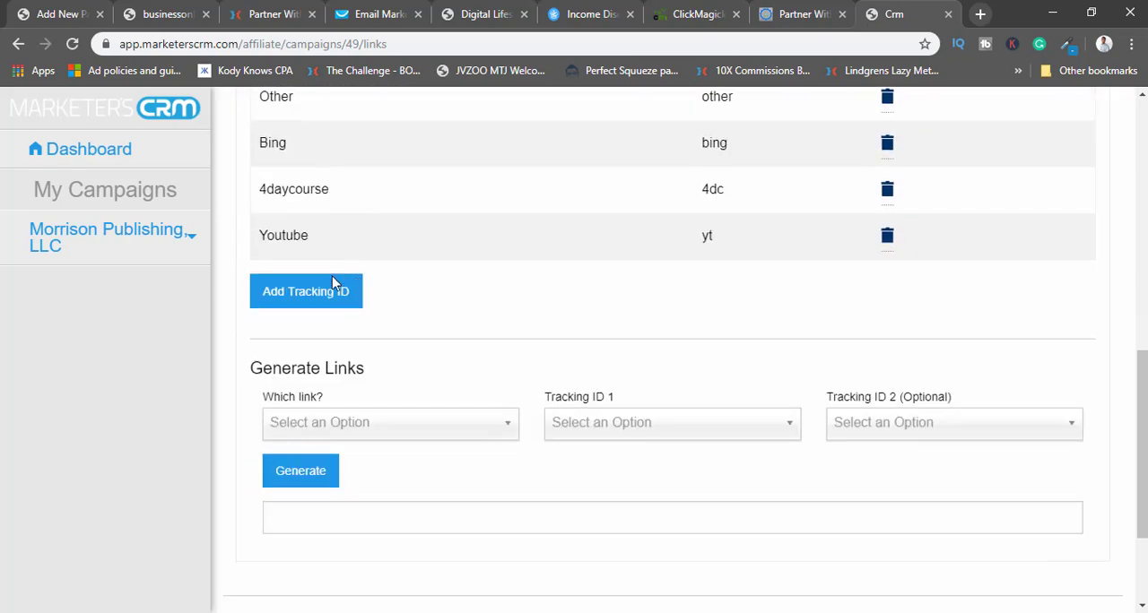
# Create a custom tracking ID named "Case Study" with the tracking code casestudy.
pyautogui.click(334, 284)
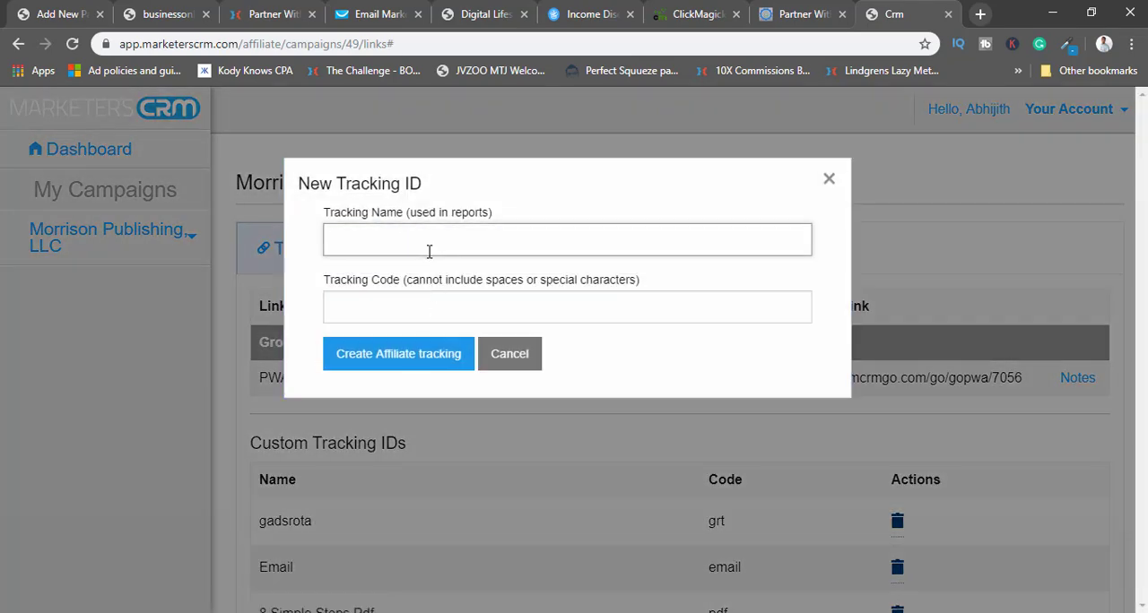
pyautogui.write('CaseStudy')
pyautogui.click(406, 314)
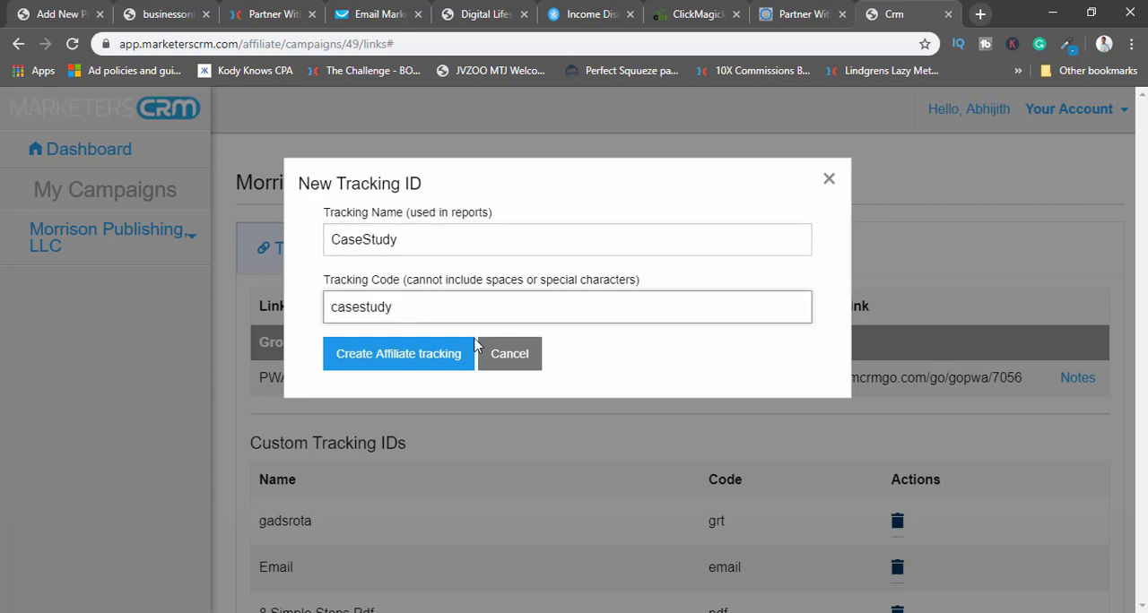
pyautogui.click(362, 239)
pyautogui.click(381, 356)
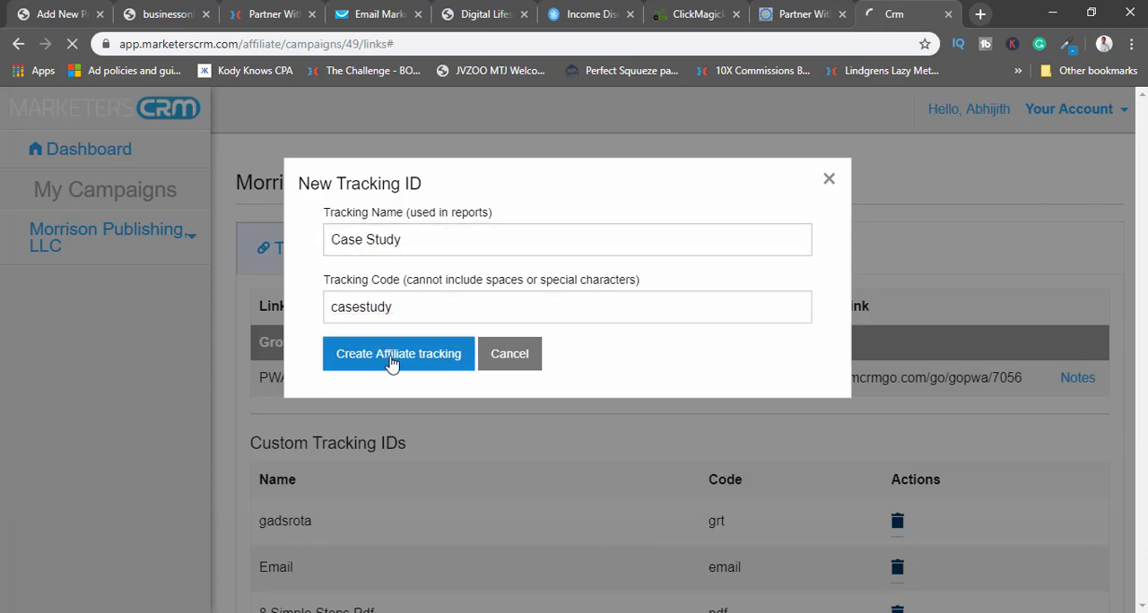
# Generate an affiliate link for PWA - Sales Page with Case Study as Tracking ID 1 and no second tracking ID.
pyautogui.scroll(-3, 565, 350)
pyautogui.scroll(-6, 566, 351)
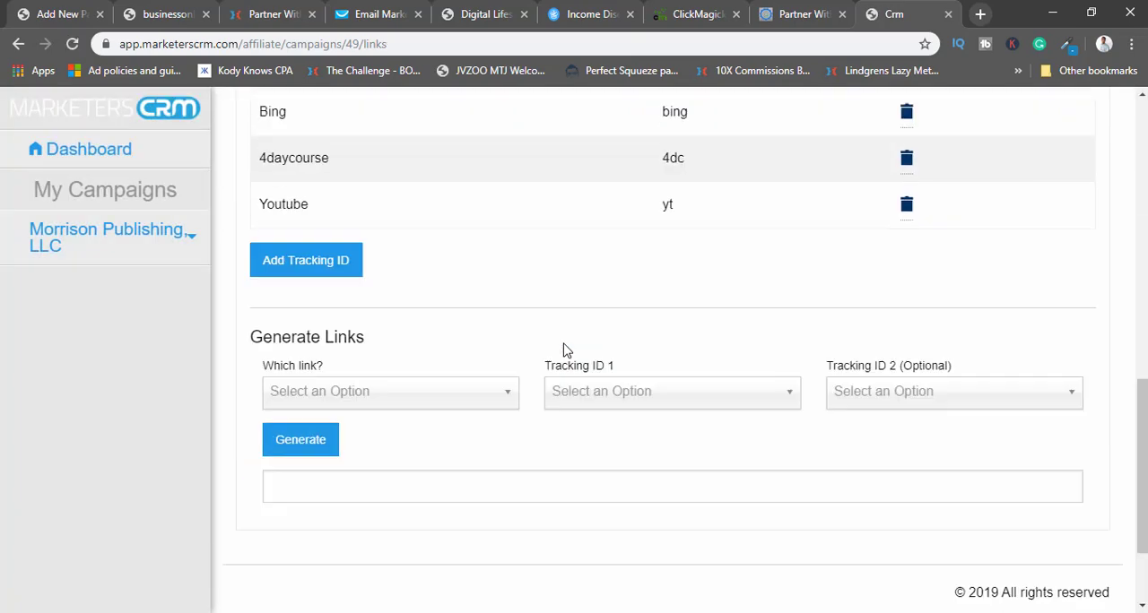
pyautogui.click(348, 260)
pyautogui.click(332, 323)
pyautogui.click(578, 260)
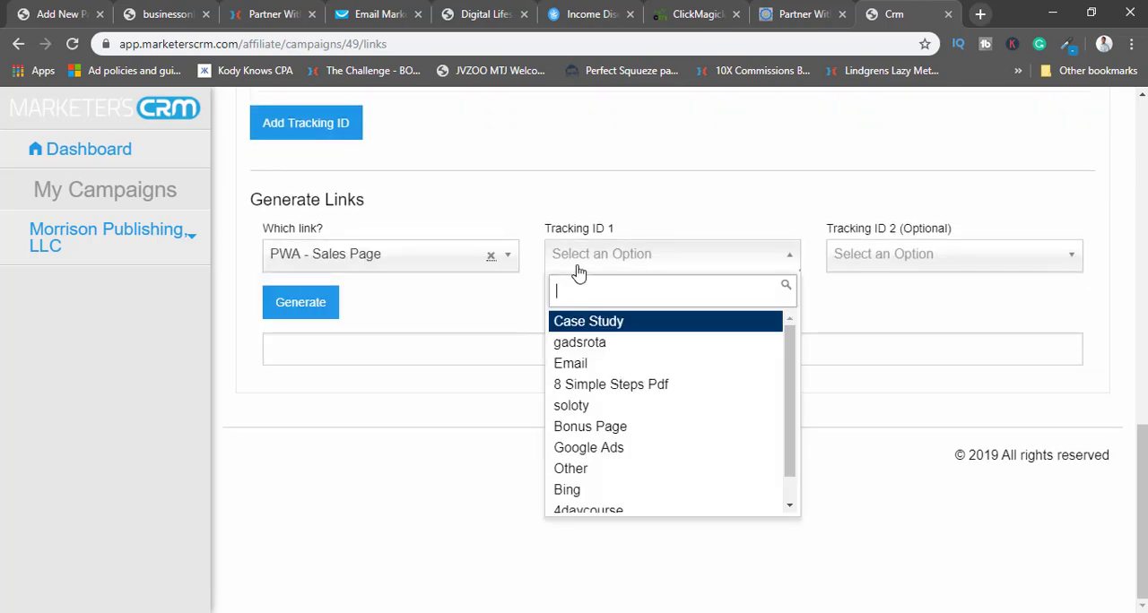
pyautogui.click(584, 323)
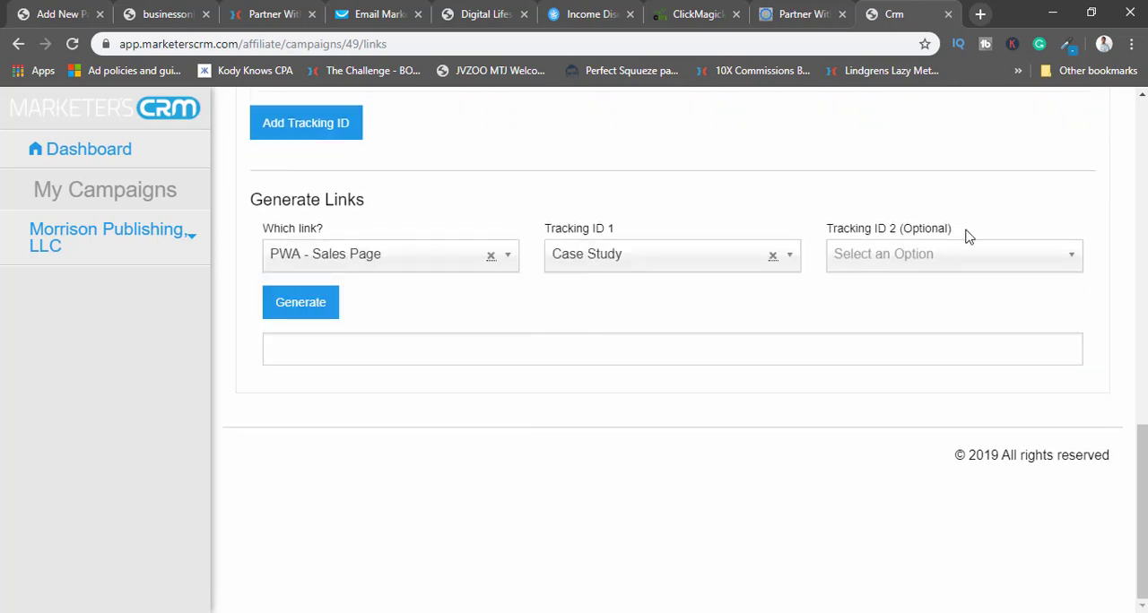
pyautogui.click(914, 259)
pyautogui.click(877, 325)
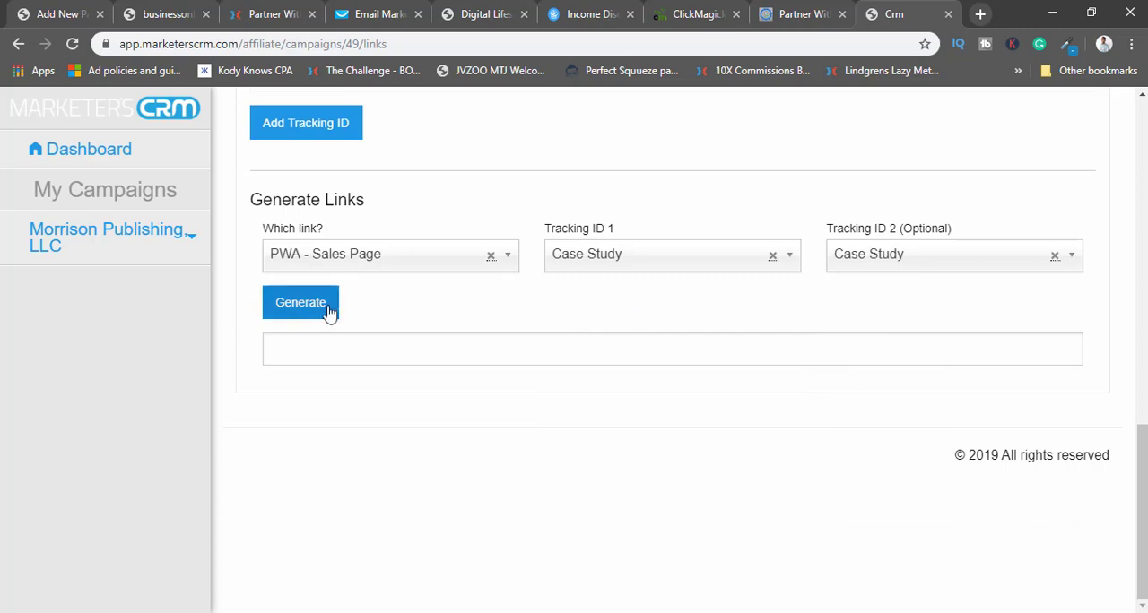
pyautogui.click(918, 259)
pyautogui.click(1055, 258)
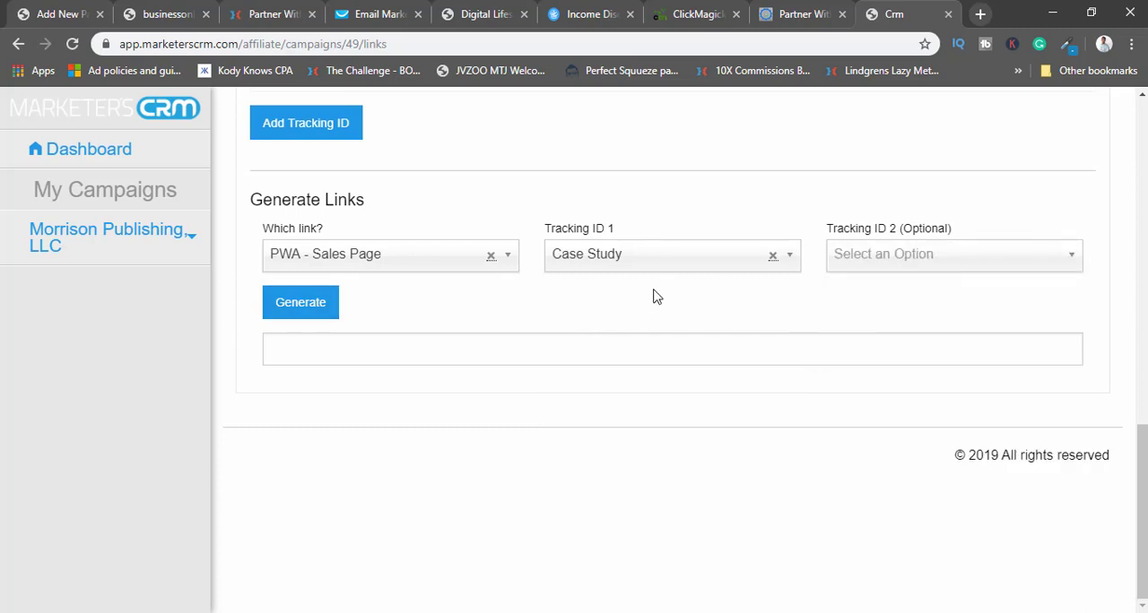
pyautogui.click(324, 305)
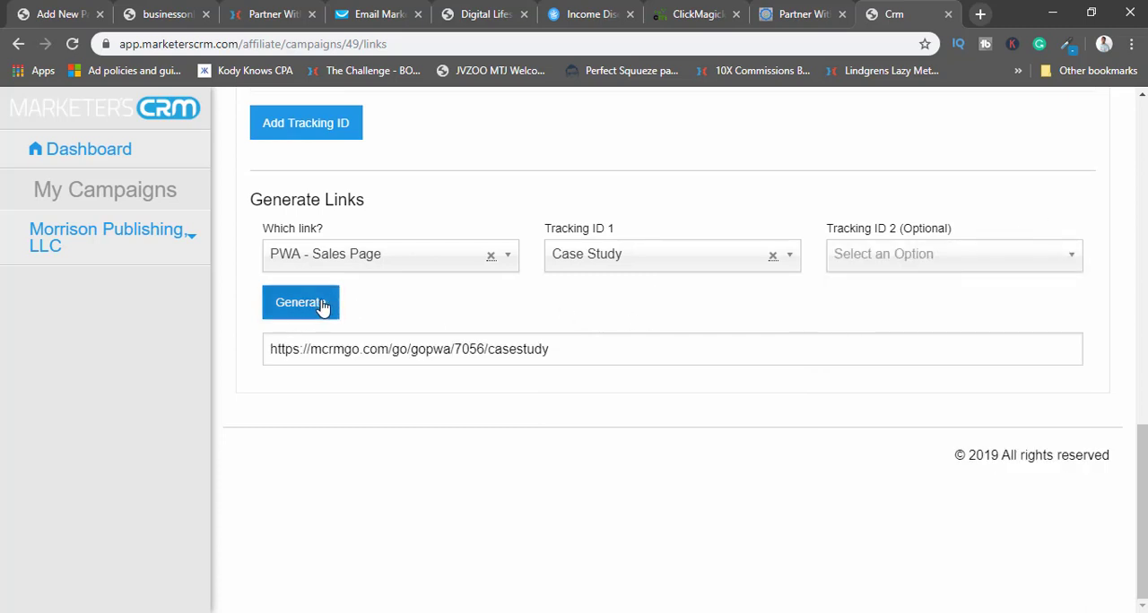
# Copy the generated casestudy affiliate link into the Primary URL of the new ClickMagick tracking link and create the link.
pyautogui.moveTo(490, 352); pyautogui.dragTo(271, 349)
pyautogui.click(578, 350)
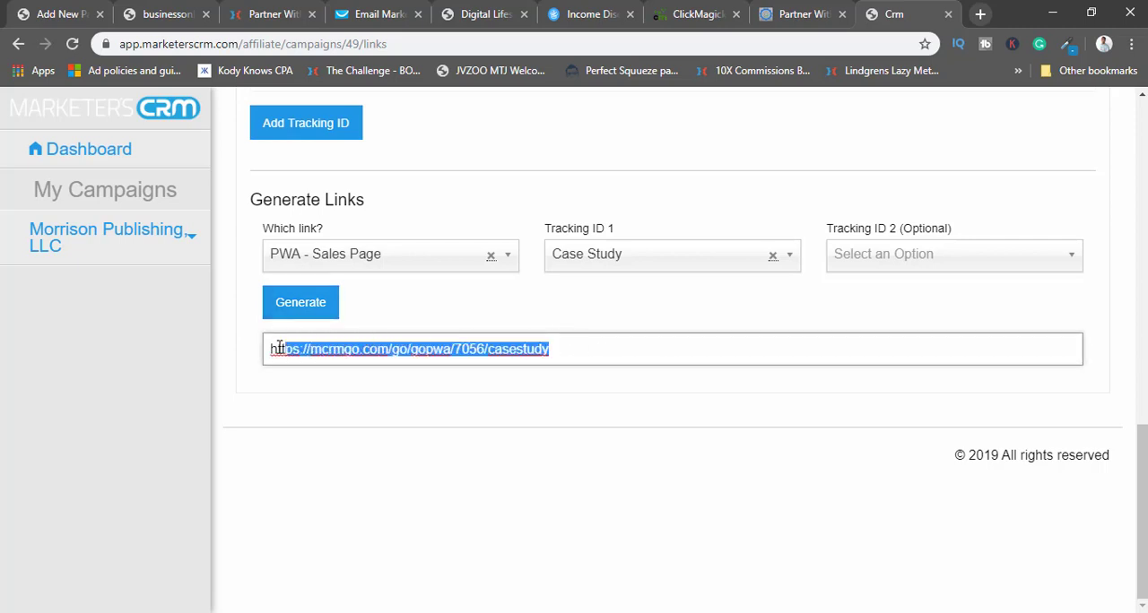
pyautogui.rightClick(332, 341)
pyautogui.click(372, 118)
pyautogui.click(690, 13)
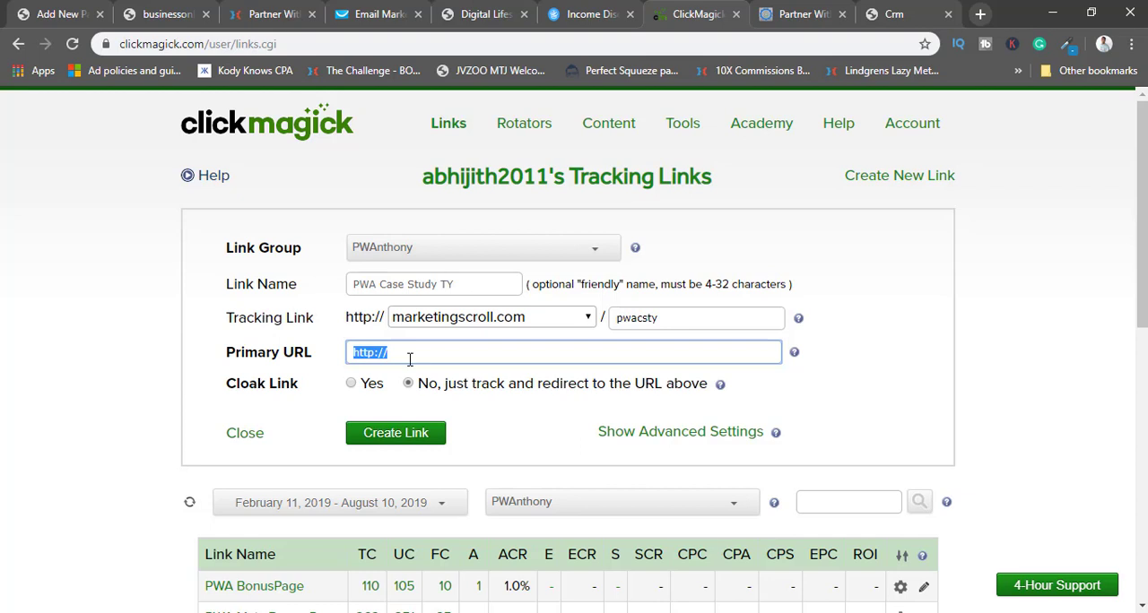
pyautogui.hotkey('ctrl', 'v')
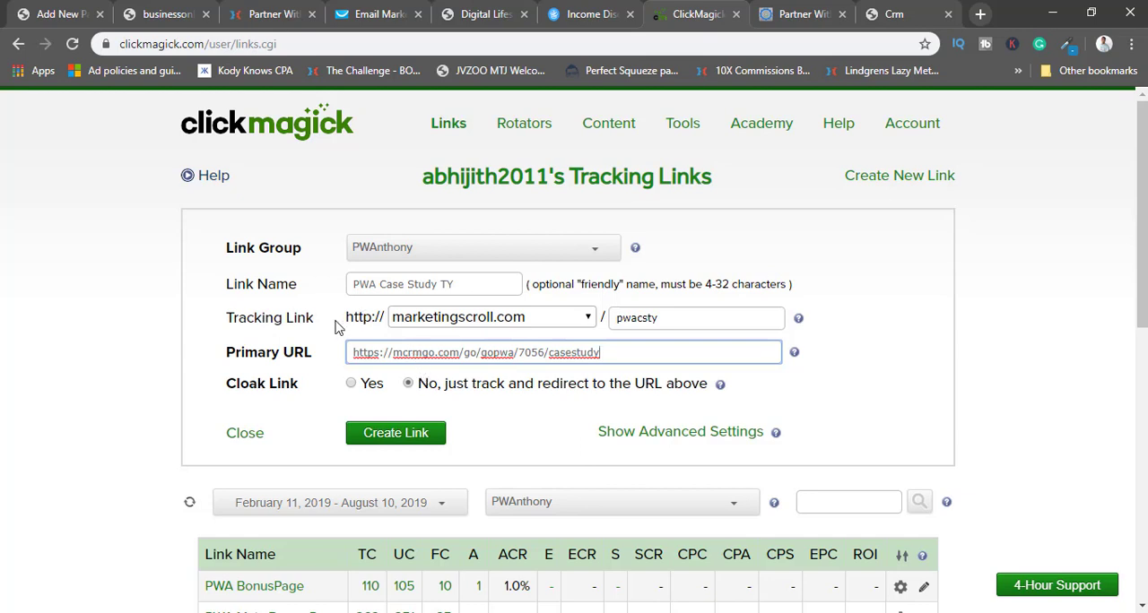
pyautogui.click(135, 310)
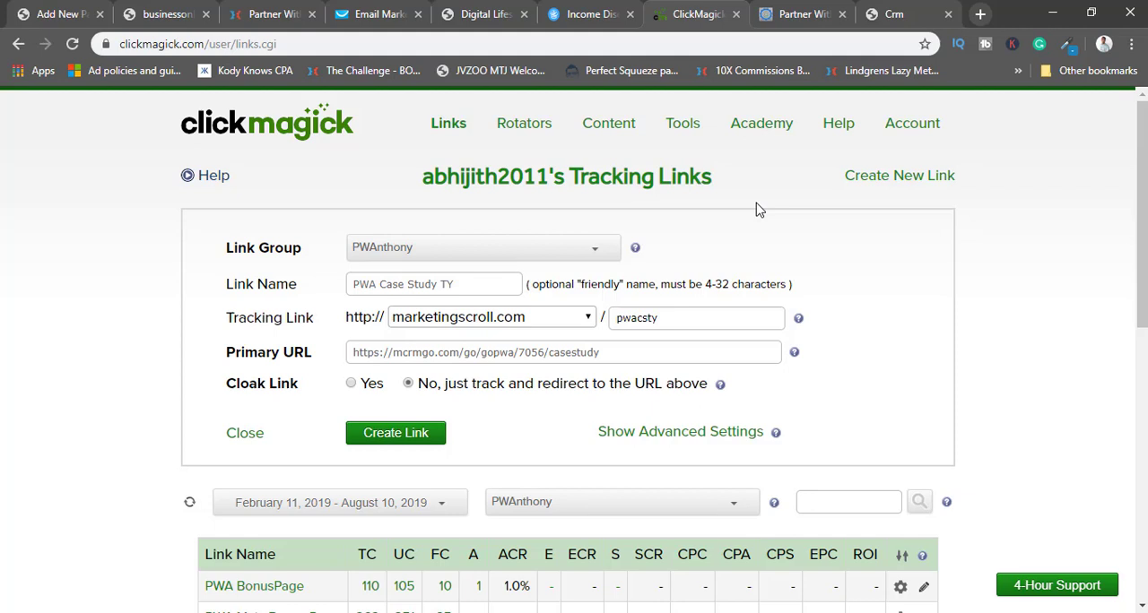
pyautogui.click(393, 434)
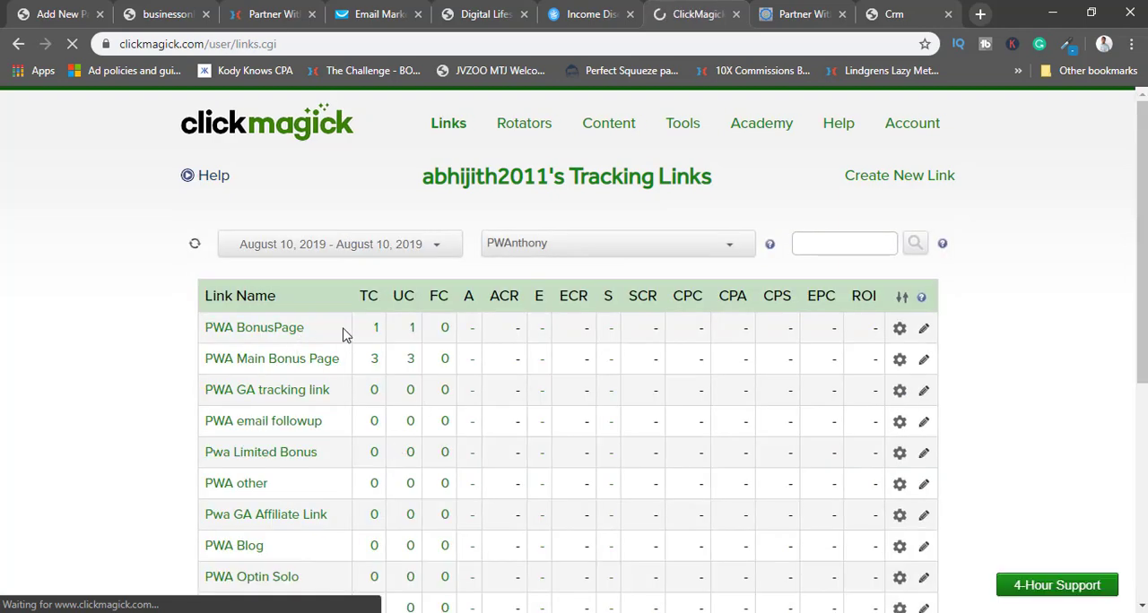
# Open the PWA Case Study TY link's details and copy its tracking link address.
pyautogui.scroll(-5, 389, 428)
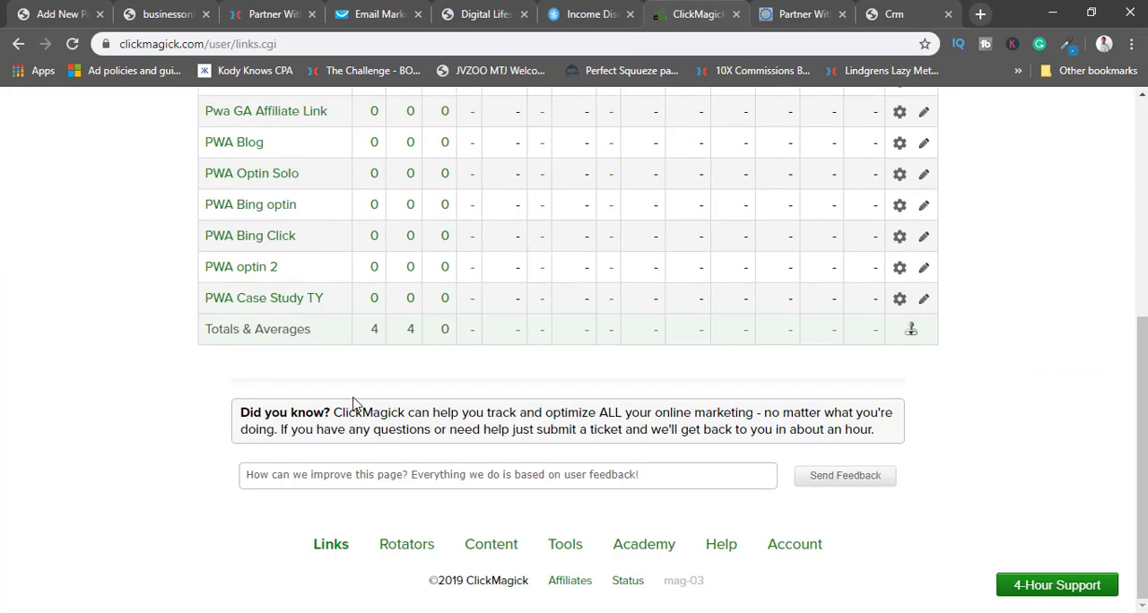
pyautogui.scroll(2, 352, 403)
pyautogui.click(285, 466)
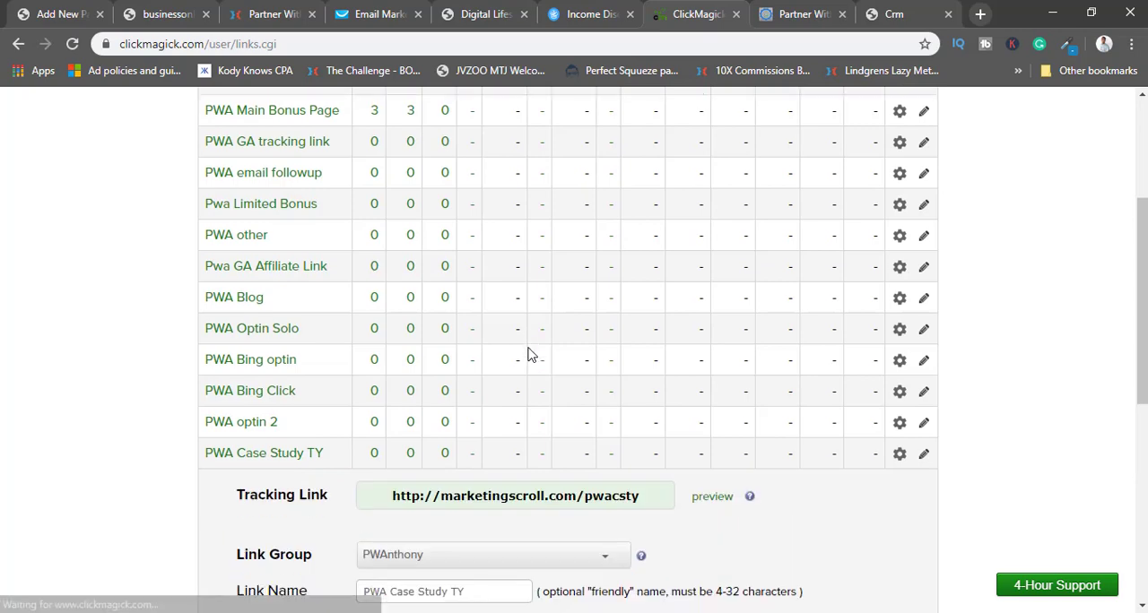
pyautogui.scroll(-2, 529, 355)
pyautogui.click(530, 343)
pyautogui.rightClick(531, 343)
pyautogui.click(566, 120)
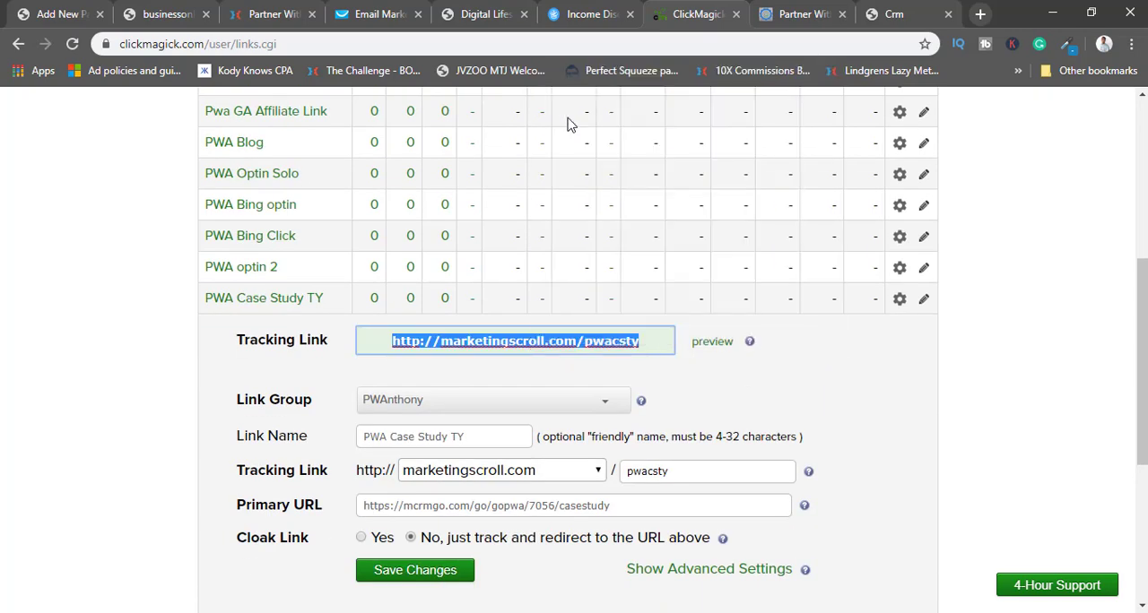
# Close the Digital Lifestyle thank-you page tab and return to the businessonline-ty page in Thrive Architect.
pyautogui.click(490, 6)
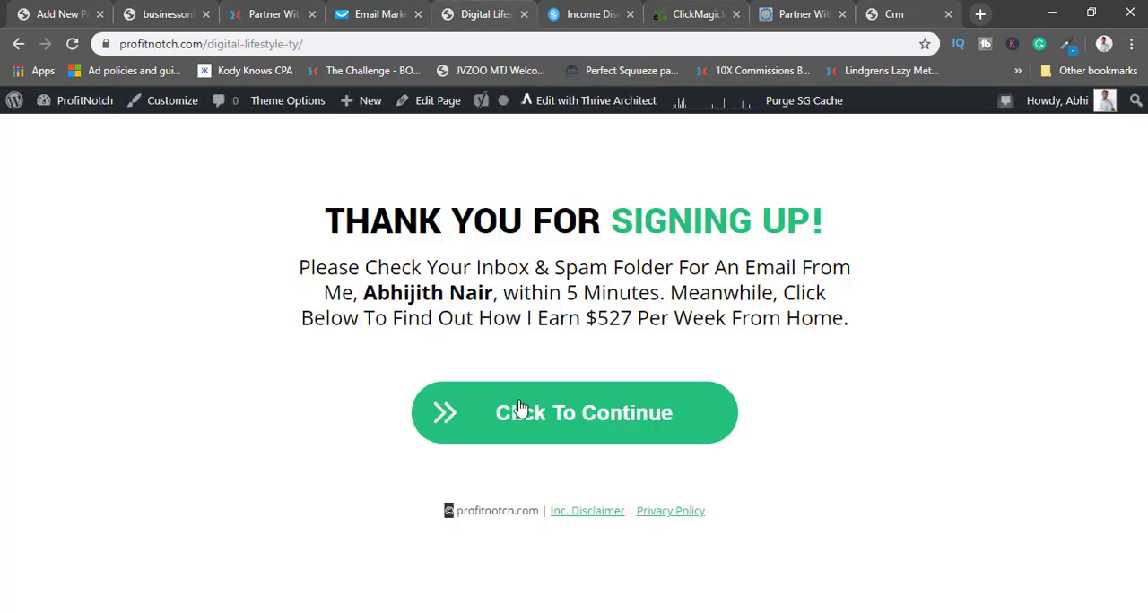
pyautogui.click(212, 7)
pyautogui.click(524, 15)
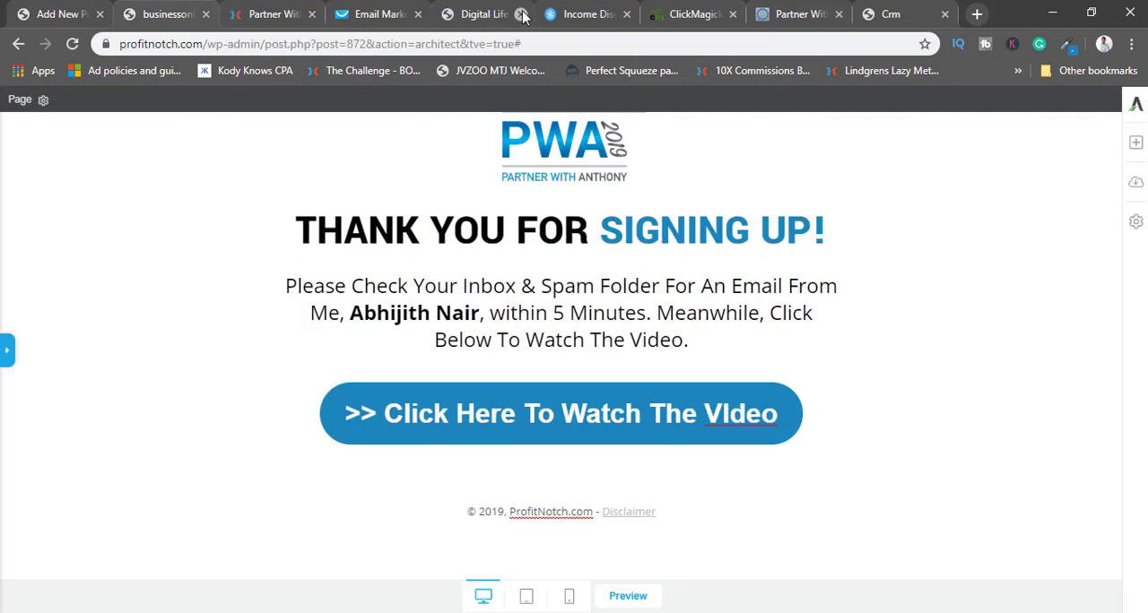
pyautogui.click(332, 427)
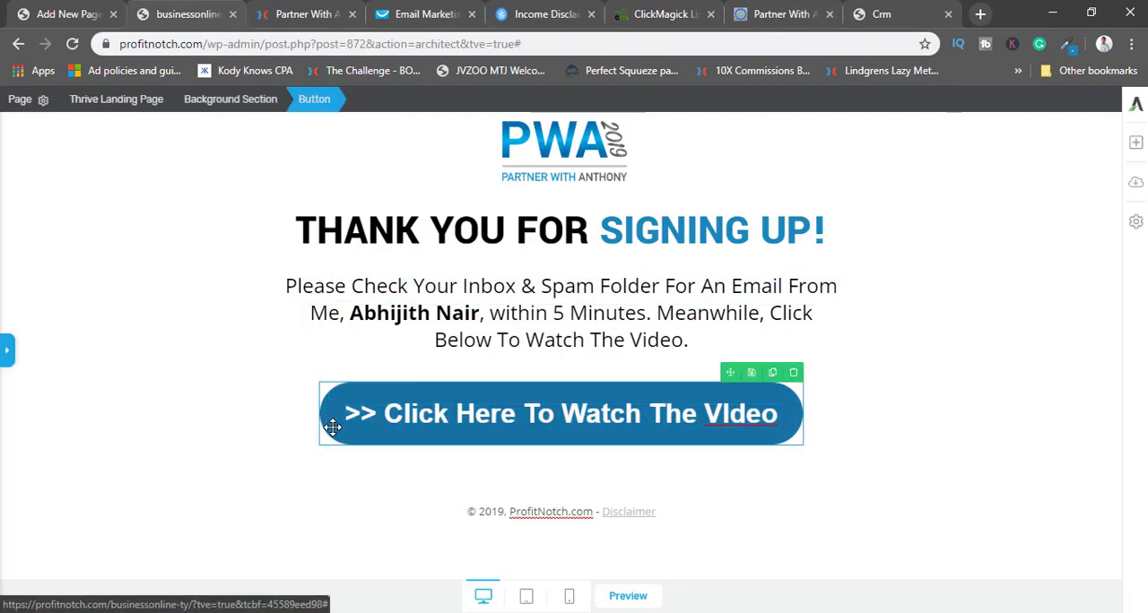
pyautogui.click(7, 352)
pyautogui.click(86, 520)
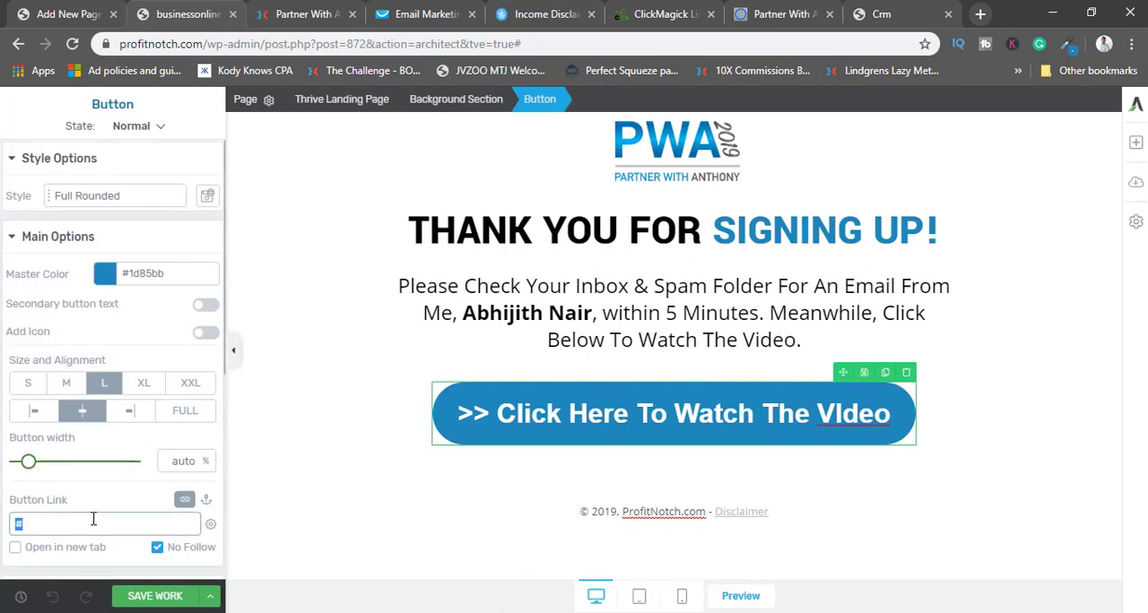
pyautogui.hotkey('ctrl', 'v')
pyautogui.scroll(-2, 171, 455)
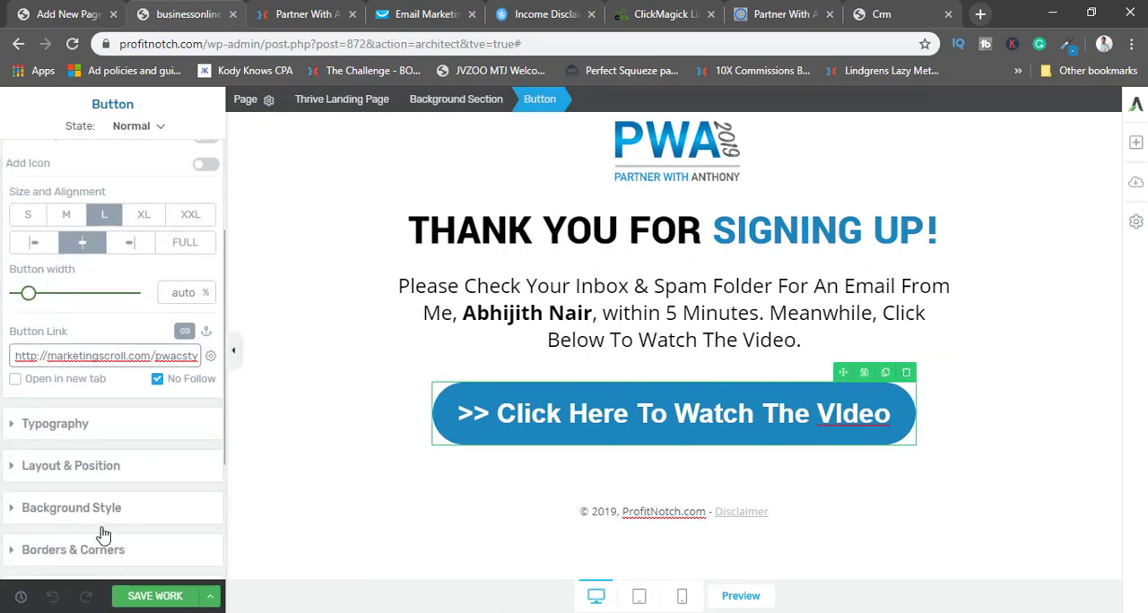
pyautogui.click(154, 596)
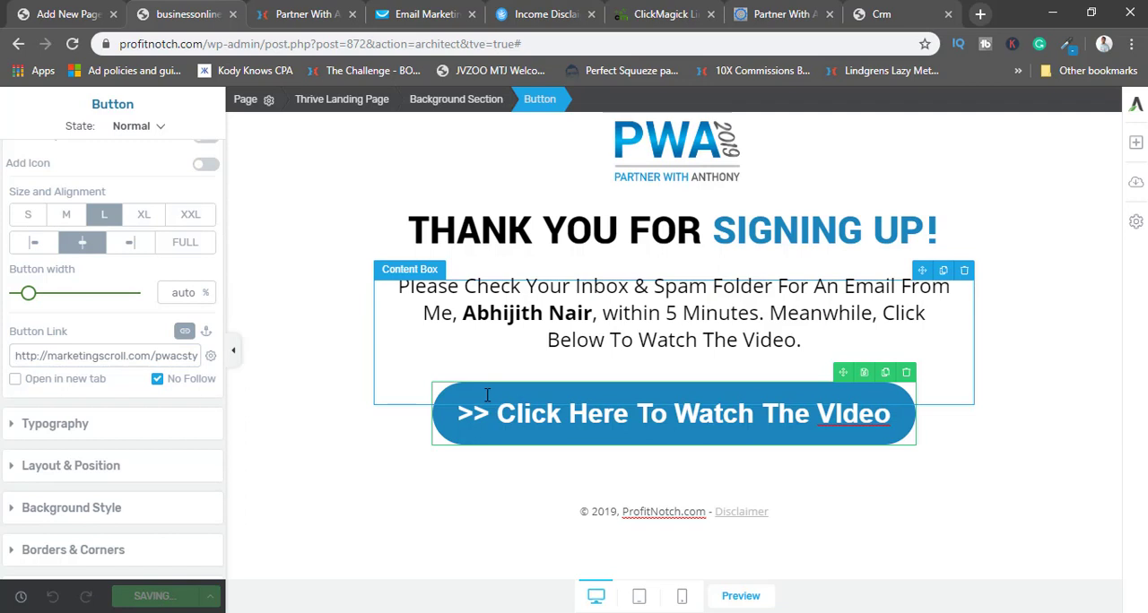
pyautogui.click(232, 350)
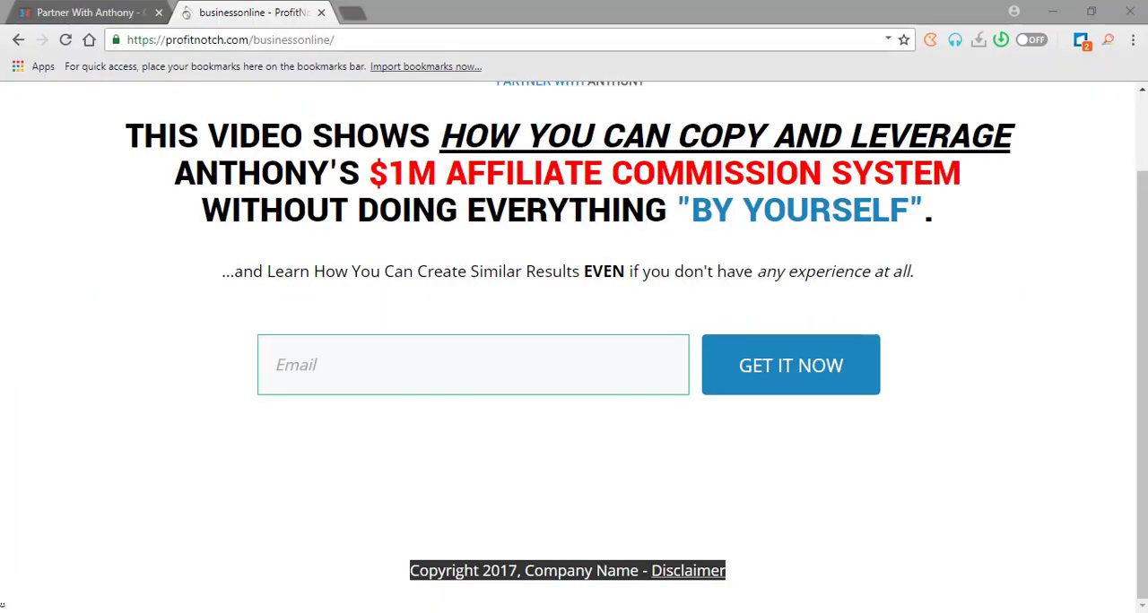
# Switch to Notepad and replace all the headline drafts with the funnel outline Optin, Ty and Email List on separate lines.
pyautogui.hotkey('alt', 'Tab')
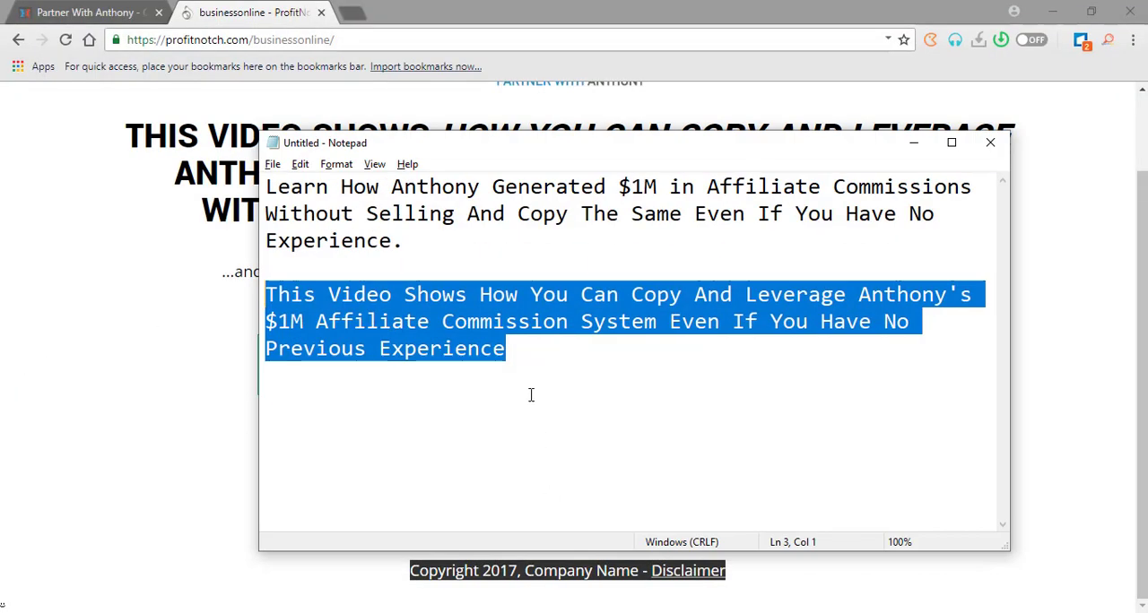
pyautogui.hotkey('ctrl', 'a')
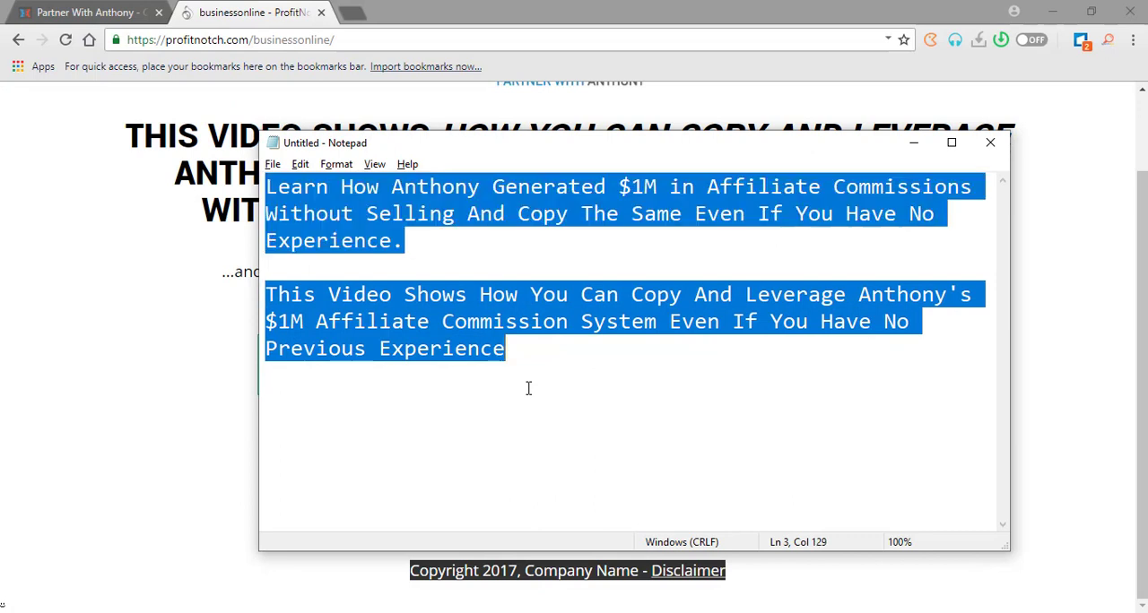
pyautogui.write('Optin')
pyautogui.press('Return')
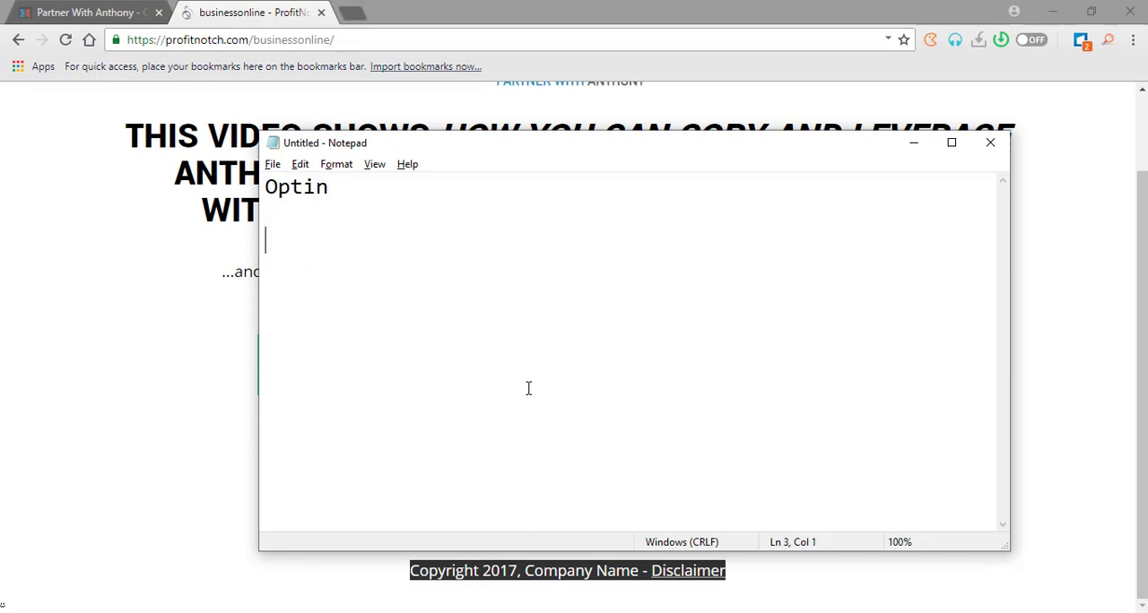
pyautogui.write('Ty')
pyautogui.press('Return')
pyautogui.press('Return')
pyautogui.write('Email')
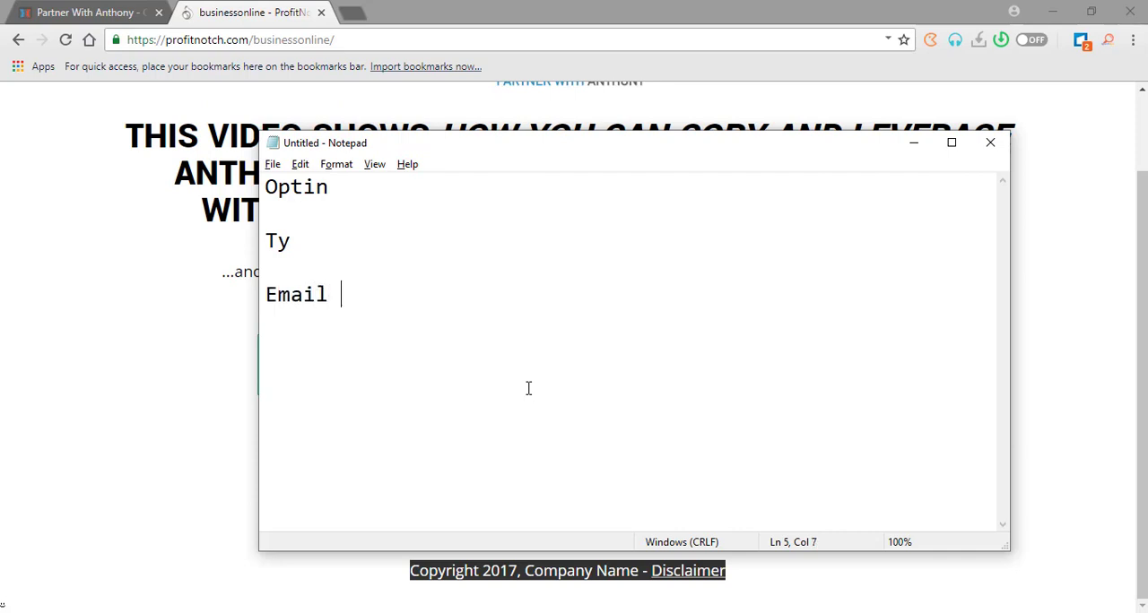
pyautogui.write(' List')
pyautogui.moveTo(330, 191); pyautogui.dragTo(297, 289)
pyautogui.moveTo(268, 190)
pyautogui.mouseDown()
pyautogui.moveTo(313, 296)
pyautogui.moveTo(412, 302)
pyautogui.moveTo(307, 253)
pyautogui.moveTo(267, 190)
pyautogui.mouseUp()
pyautogui.click(272, 194)
# Return to the main browser window, look over the GetResponse lists, and close the Income Disclaimer tab.
pyautogui.click(216, 9)
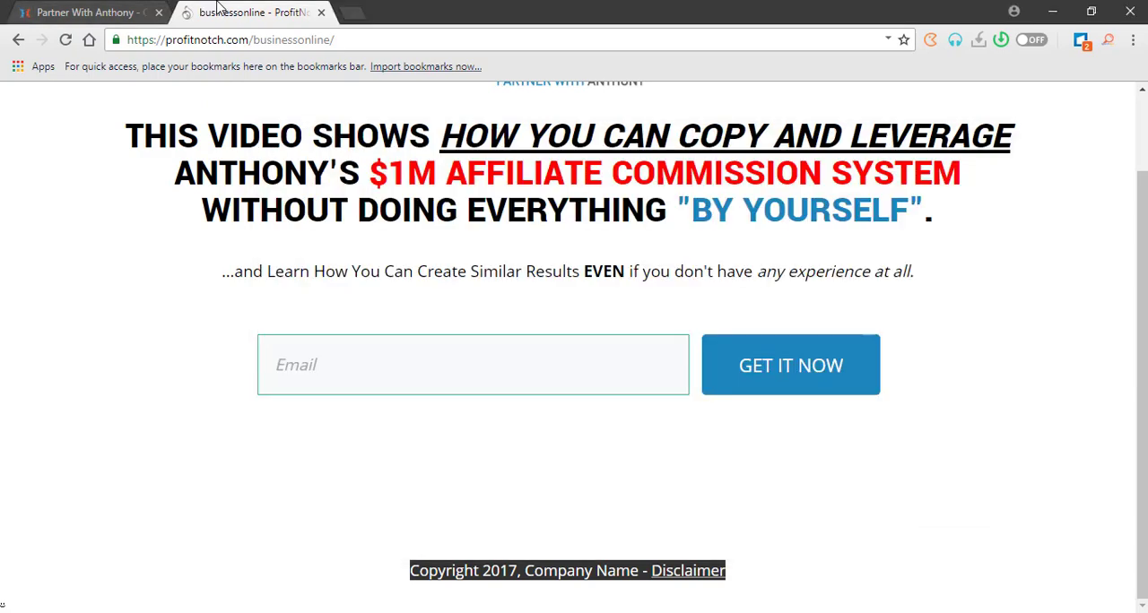
pyautogui.click(103, 8)
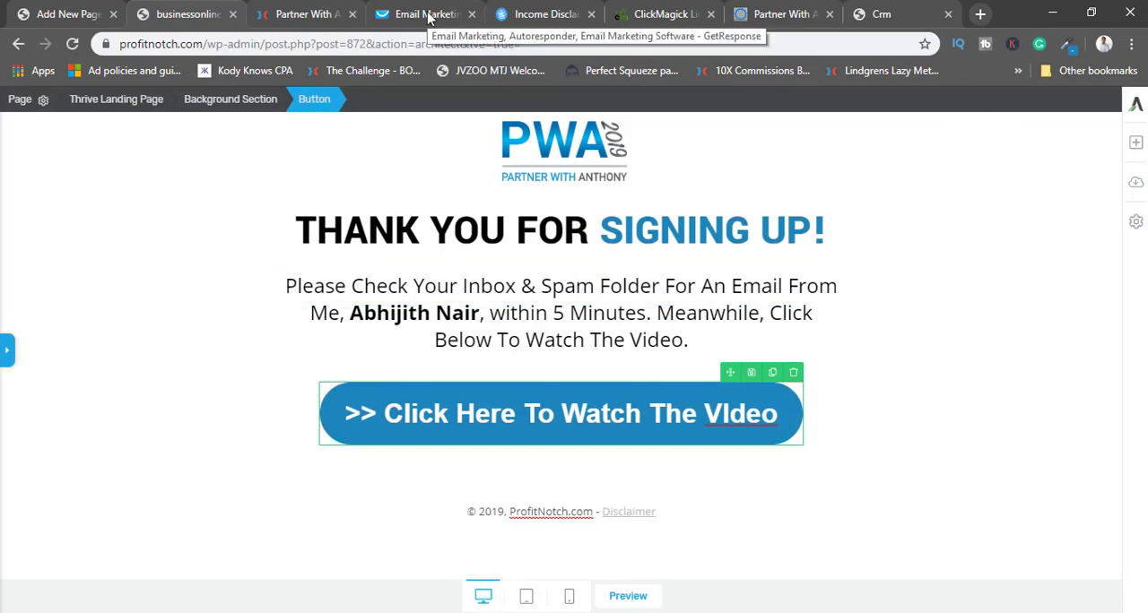
pyautogui.click(428, 15)
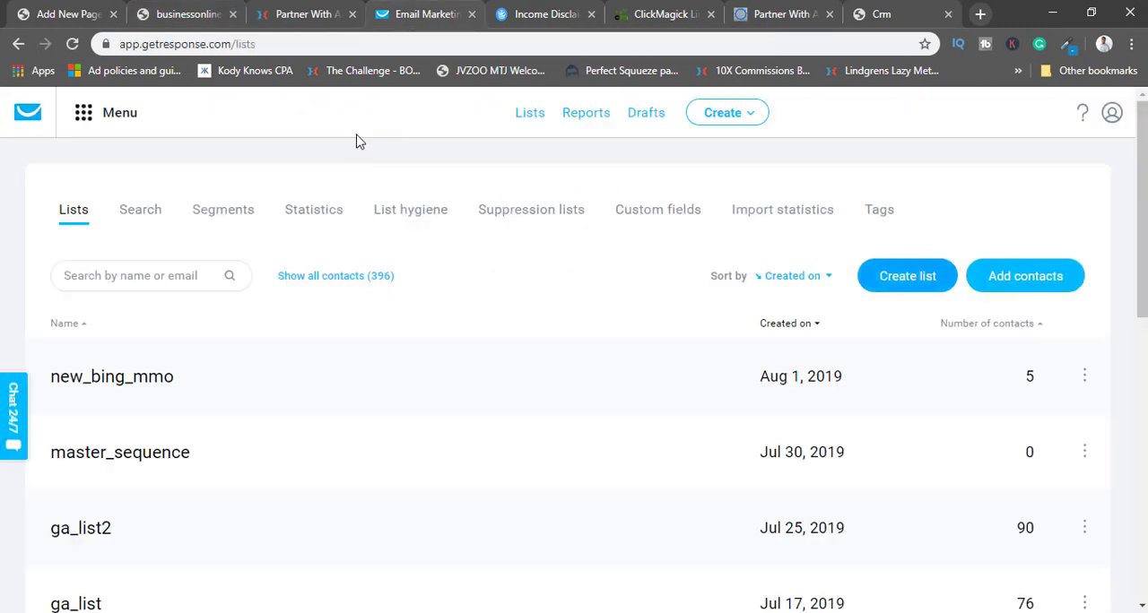
pyautogui.click(288, 11)
pyautogui.click(540, 12)
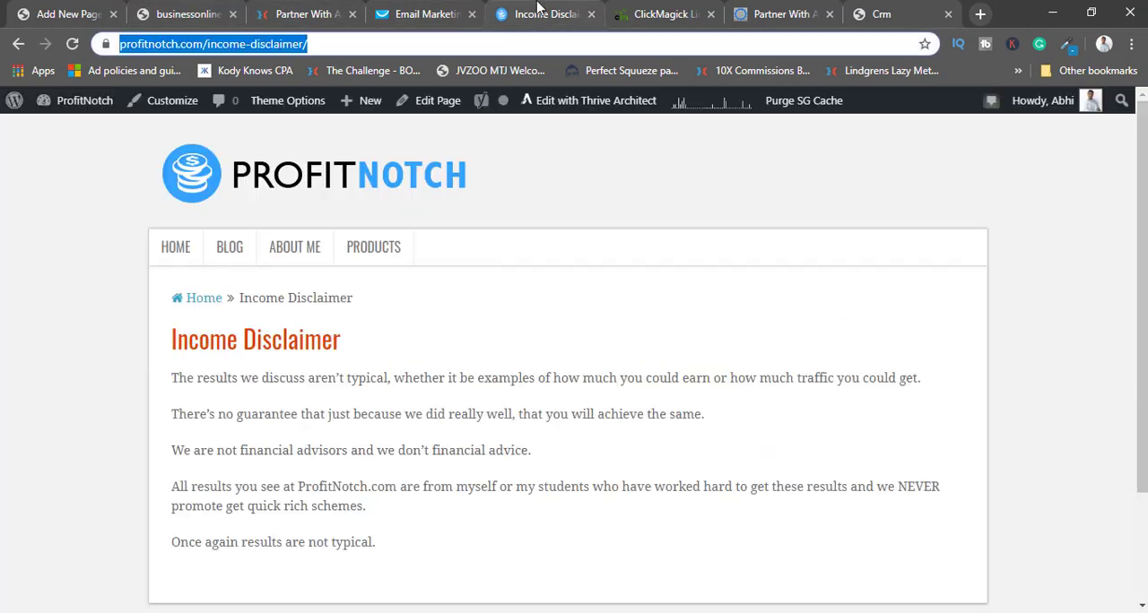
pyautogui.click(592, 15)
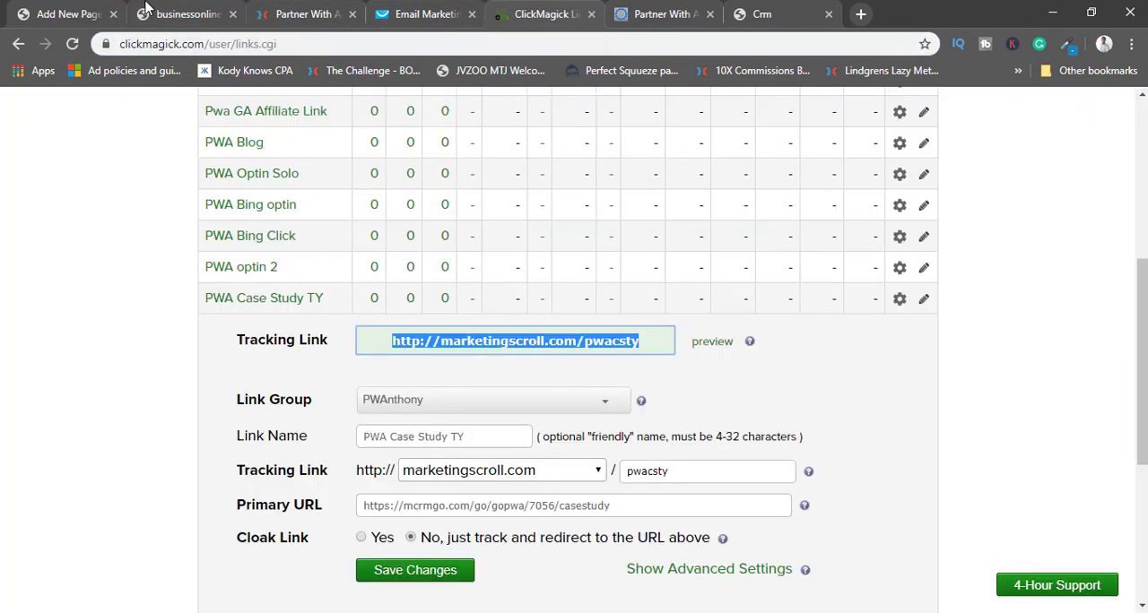
# Copy the link address of the published businessonline-ty page from its WordPress editor.
pyautogui.click(218, 11)
pyautogui.click(59, 9)
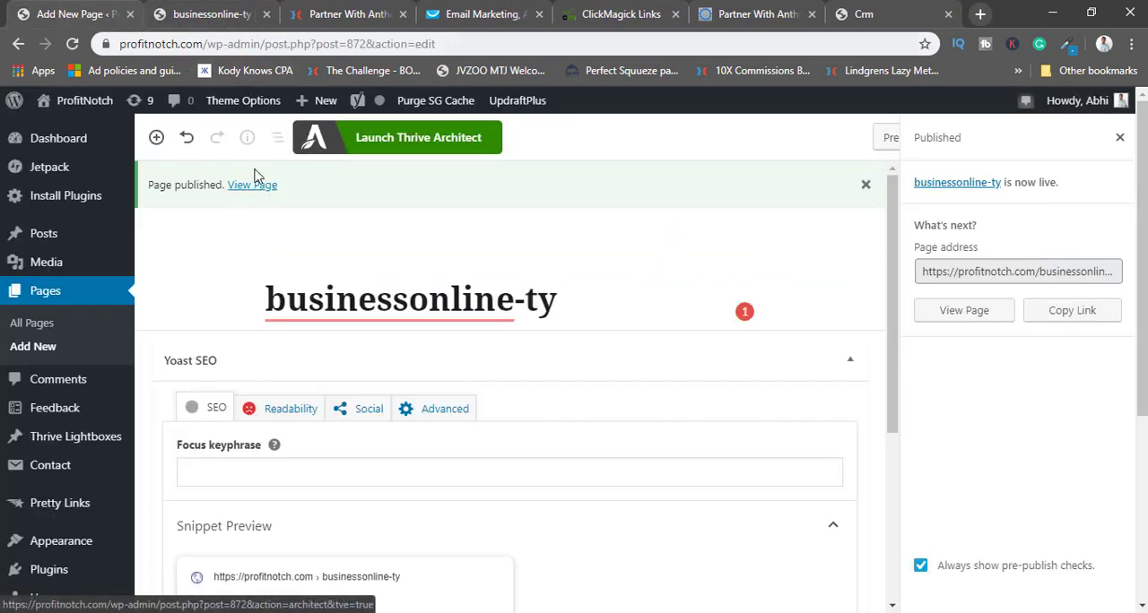
pyautogui.rightClick(248, 184)
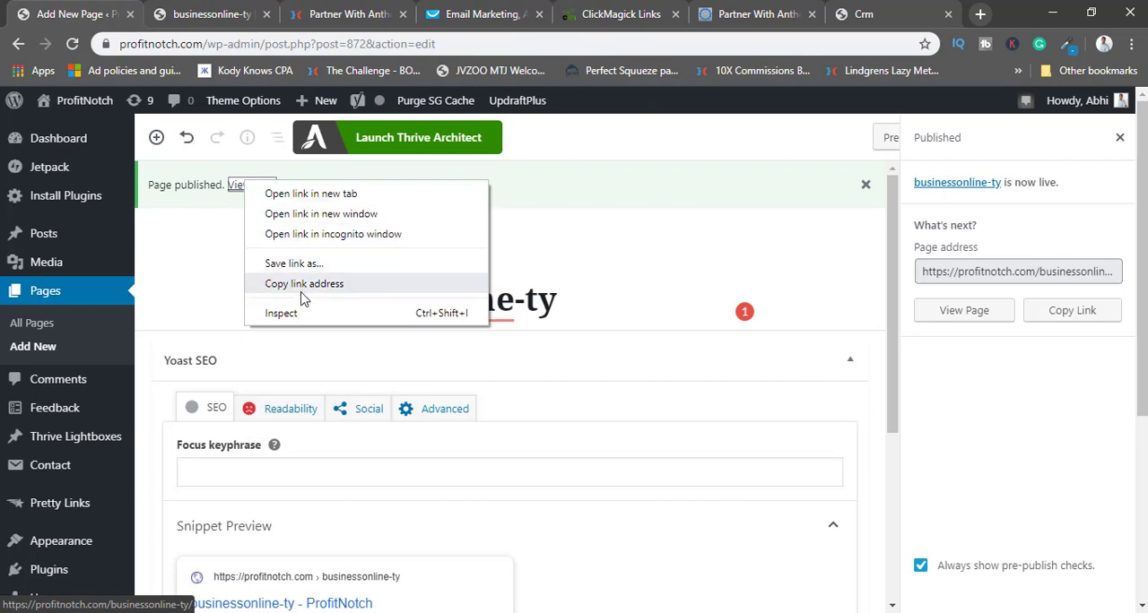
pyautogui.click(377, 212)
pyautogui.click(372, 7)
pyautogui.click(494, 14)
pyautogui.click(851, 13)
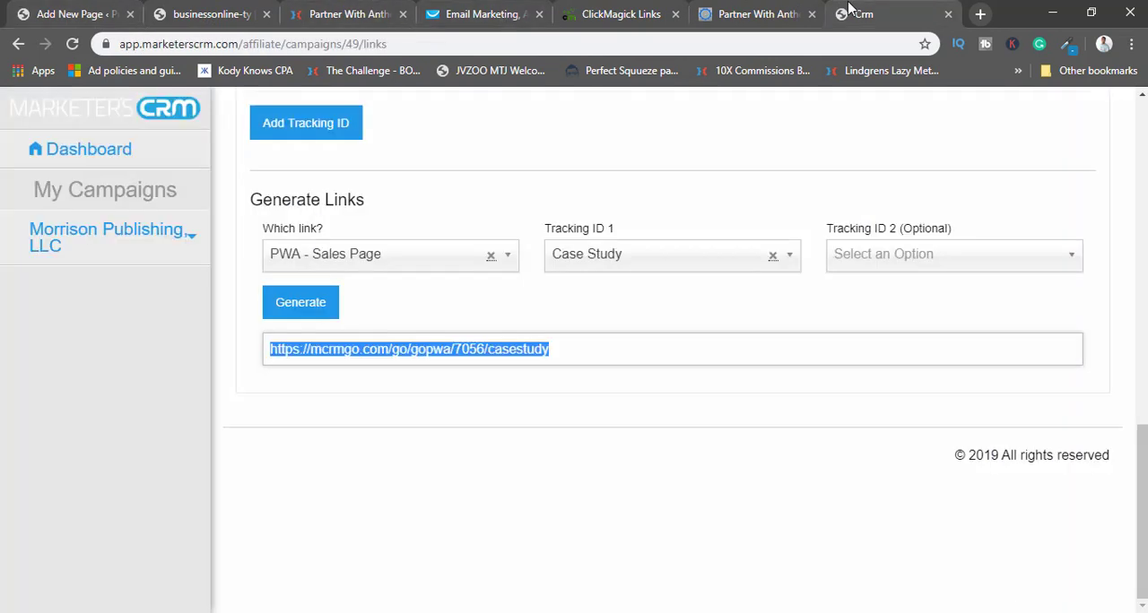
pyautogui.click(864, 39)
# Open the opt-in page profitnotch.com/businessonline in a new browser tab and look it over.
pyautogui.click(980, 13)
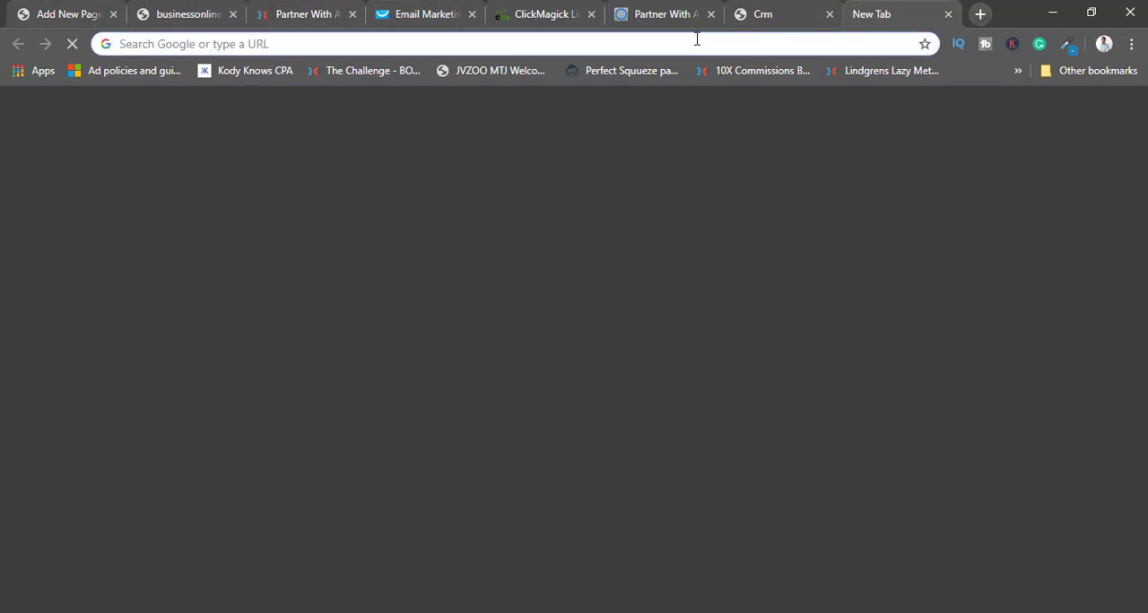
pyautogui.hotkey('ctrl', 'v')
pyautogui.press('BackSpace')
pyautogui.press('BackSpace')
pyautogui.press('BackSpace')
pyautogui.press('BackSpace')
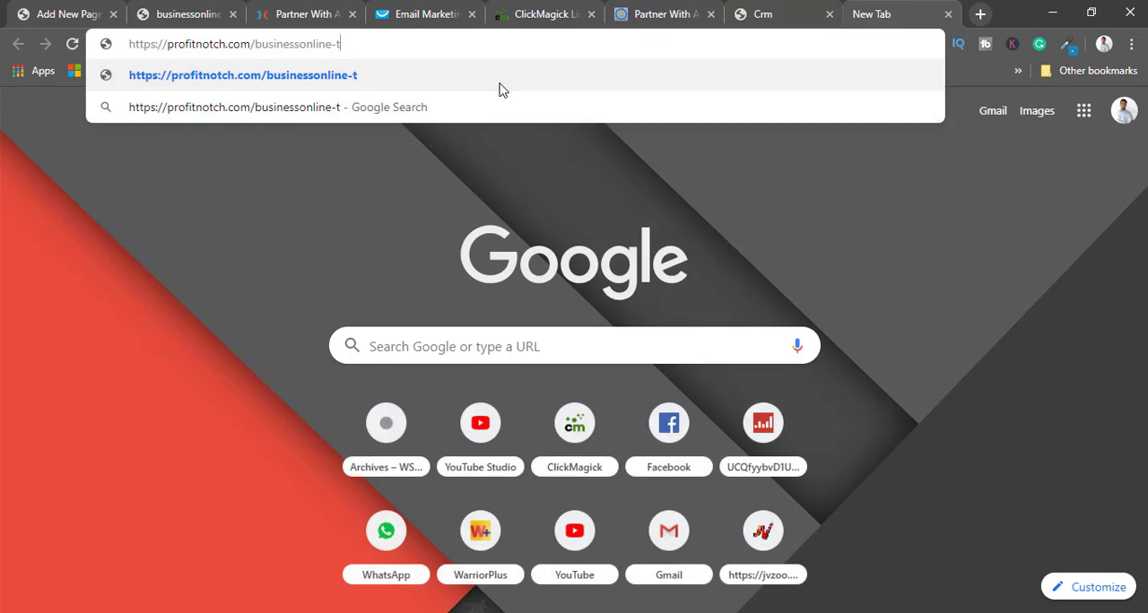
pyautogui.press('Return')
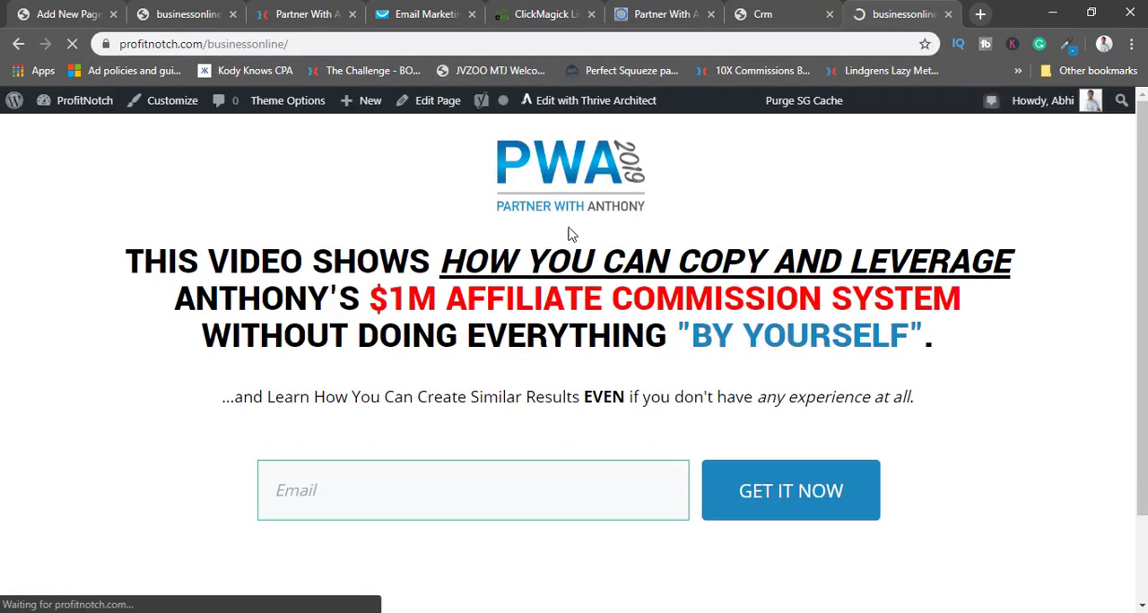
pyautogui.scroll(-1, 592, 323)
pyautogui.scroll(2, 592, 325)
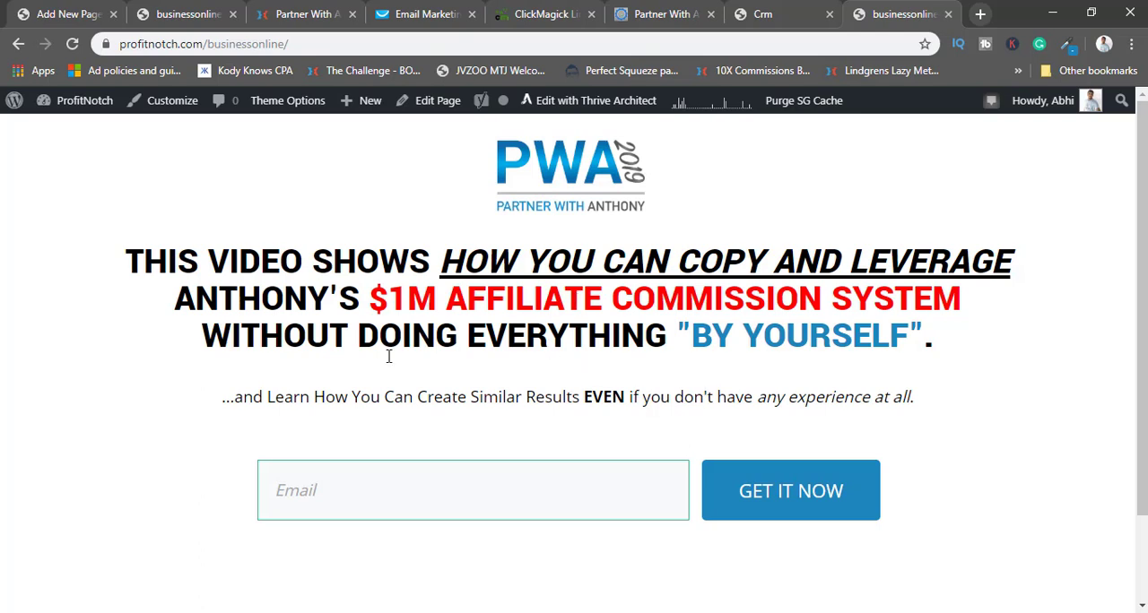
pyautogui.click(278, 43)
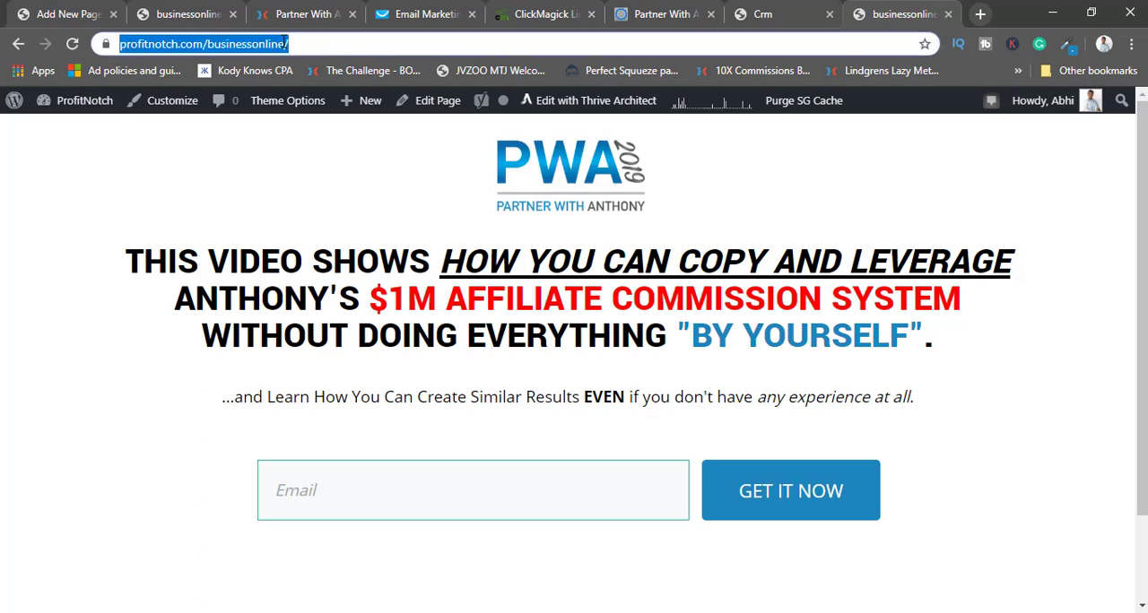
pyautogui.scroll(-2, 538, 383)
pyautogui.scroll(2, 538, 384)
# Open the opt-in page in Thrive Architect, copying the businessonline-ty page's link address from its WordPress editor meanwhile.
pyautogui.click(605, 105)
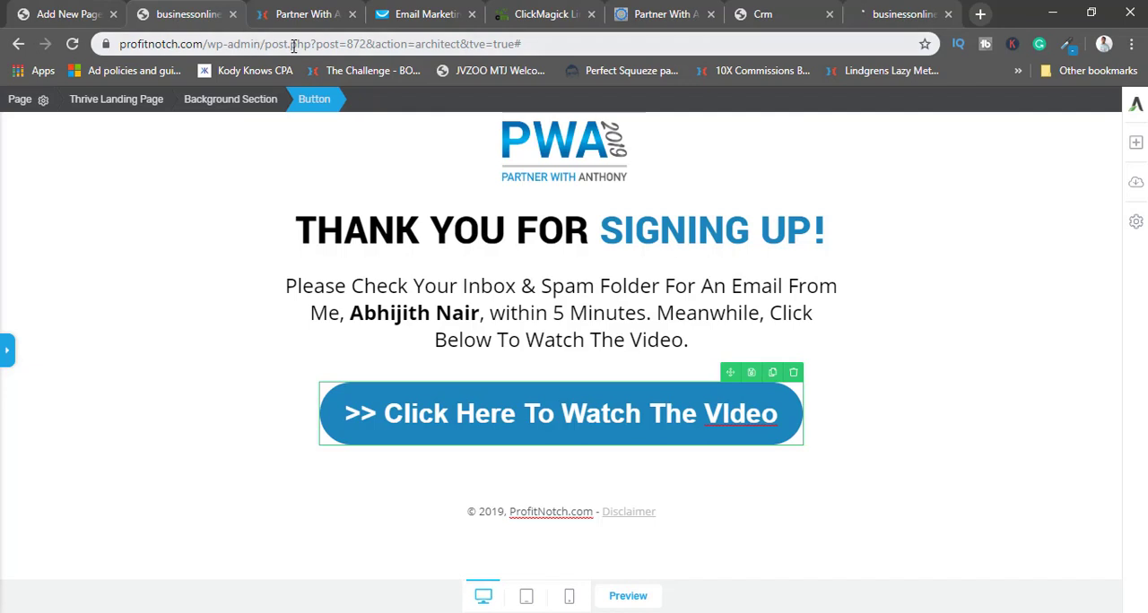
pyautogui.click(36, 11)
pyautogui.rightClick(252, 185)
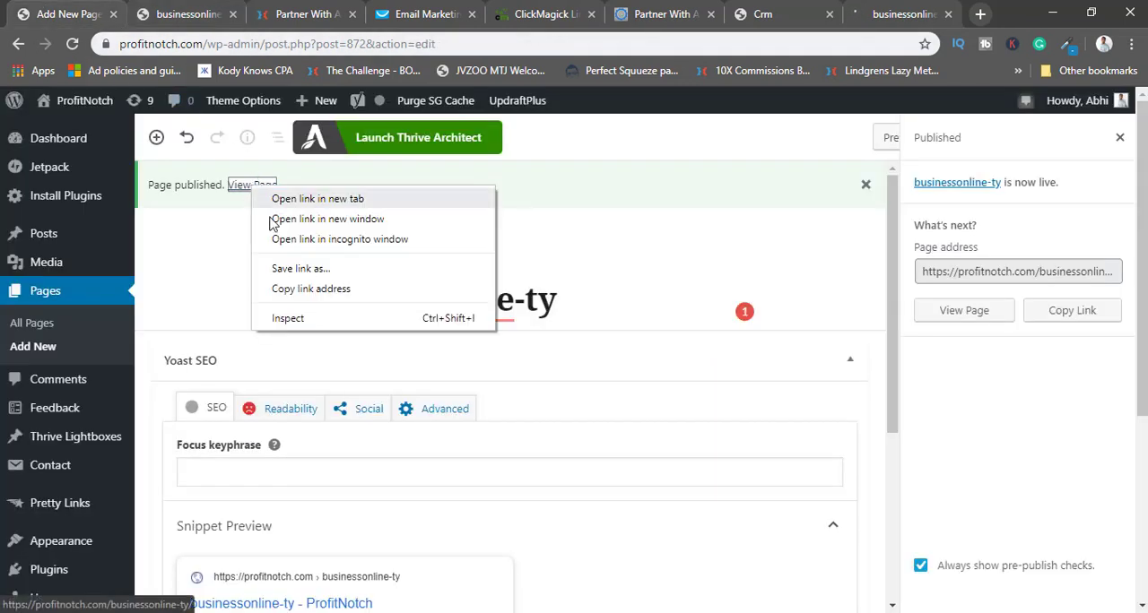
pyautogui.click(285, 289)
pyautogui.click(878, 18)
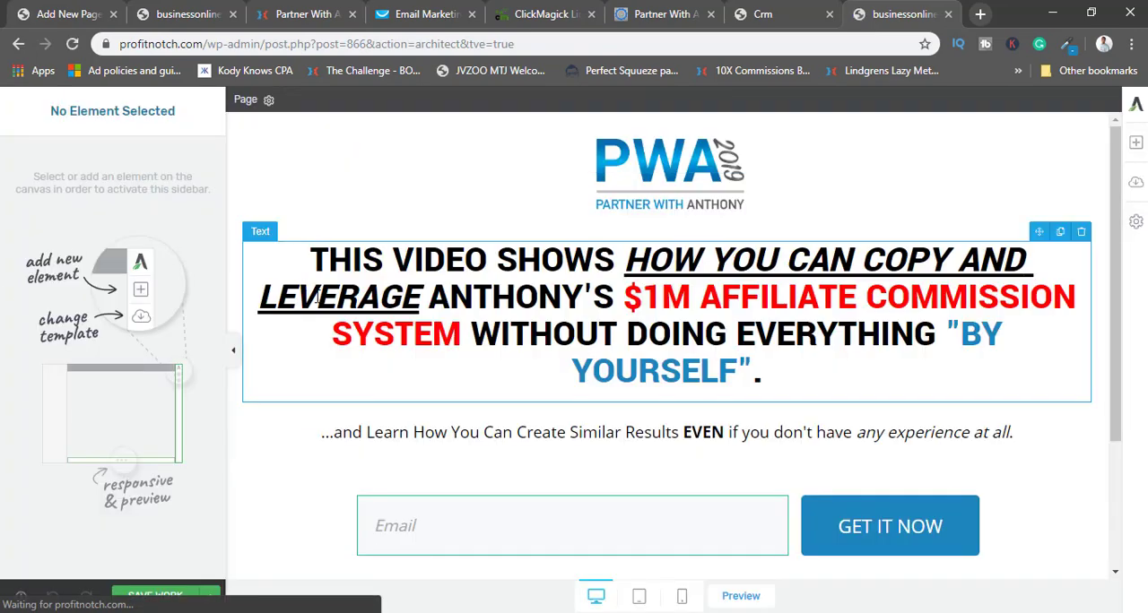
pyautogui.click(232, 349)
pyautogui.click(6, 349)
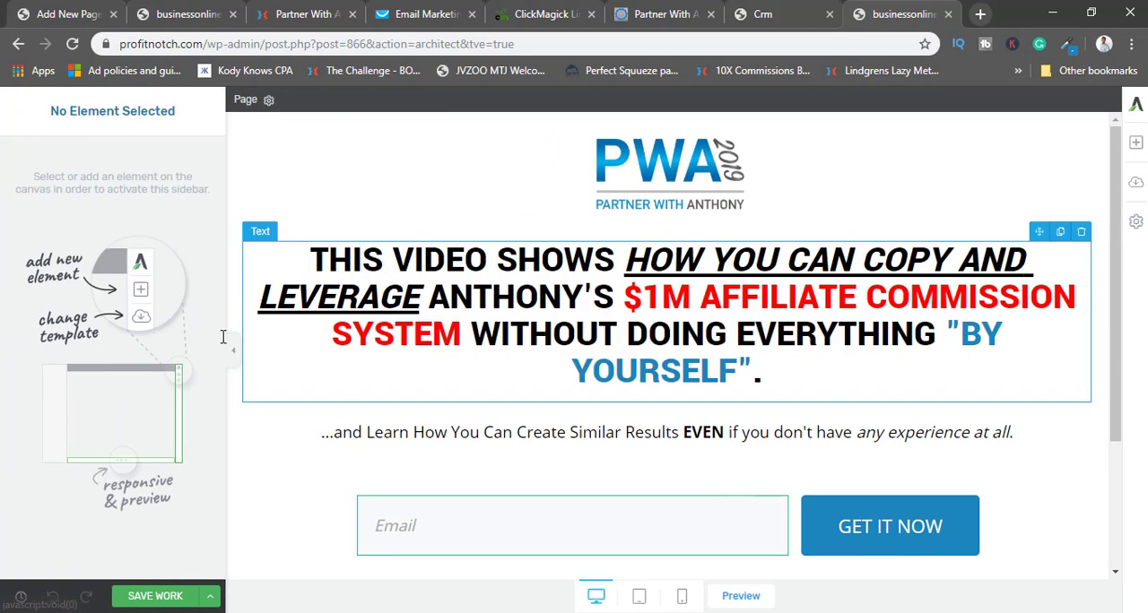
pyautogui.click(515, 298)
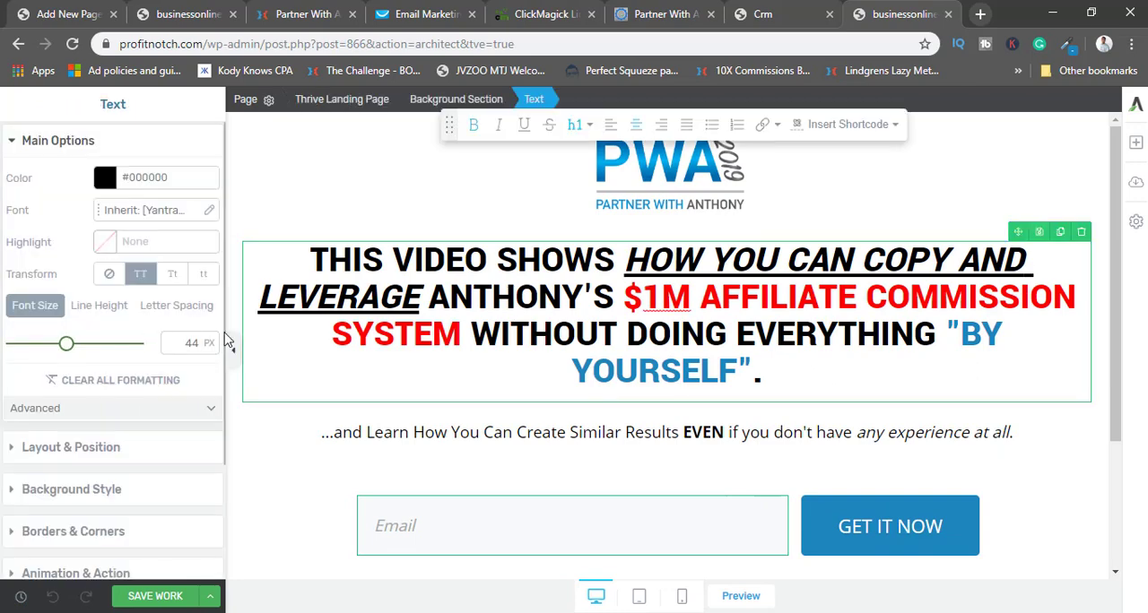
pyautogui.click(235, 350)
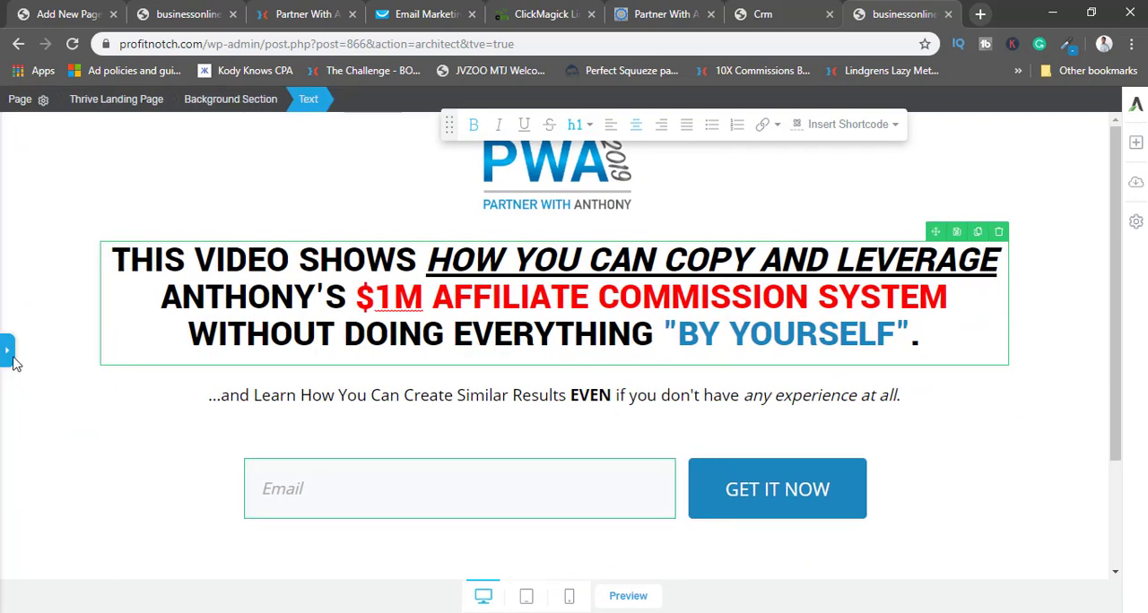
pyautogui.click(93, 251)
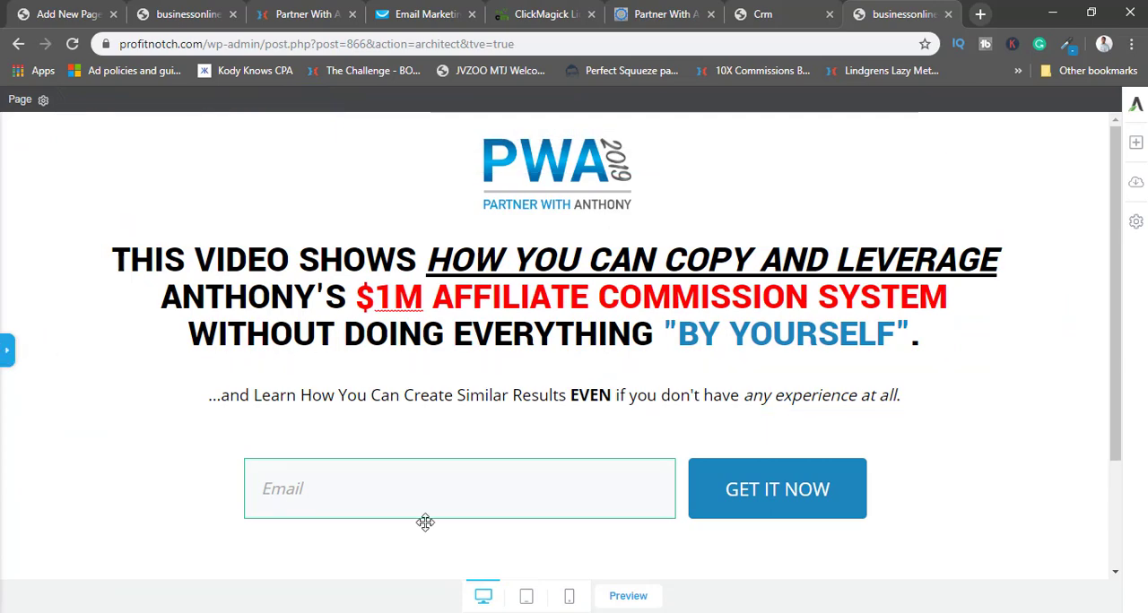
# Edit the opt-in form's GetResponse connection and choose Redirect to Custom URL as its post opt-in action.
pyautogui.click(269, 459)
pyautogui.click(8, 350)
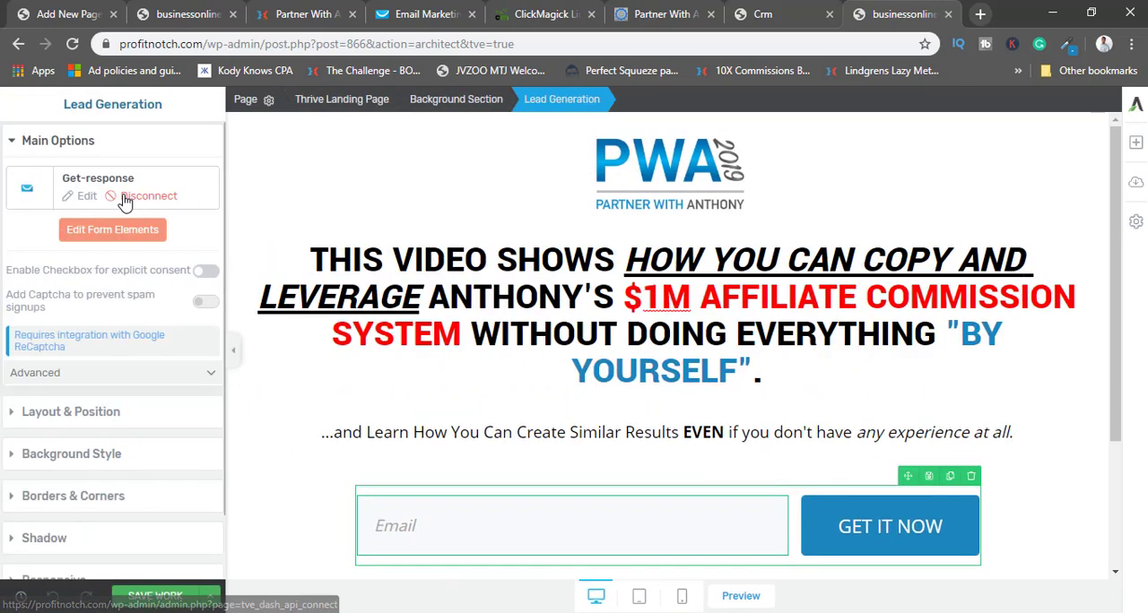
pyautogui.click(87, 197)
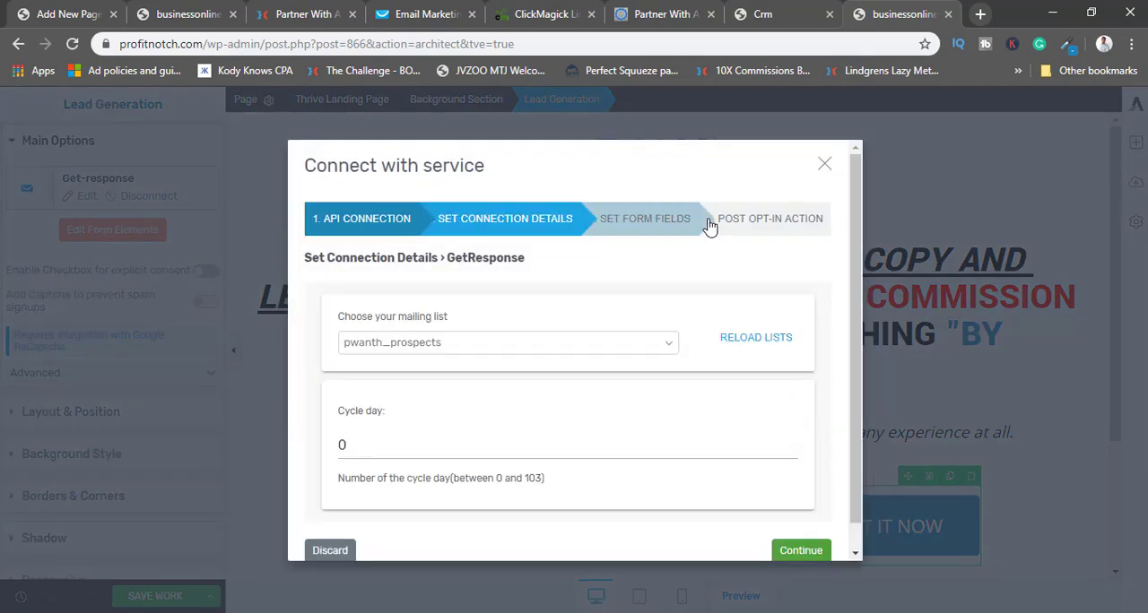
pyautogui.click(730, 220)
pyautogui.click(536, 345)
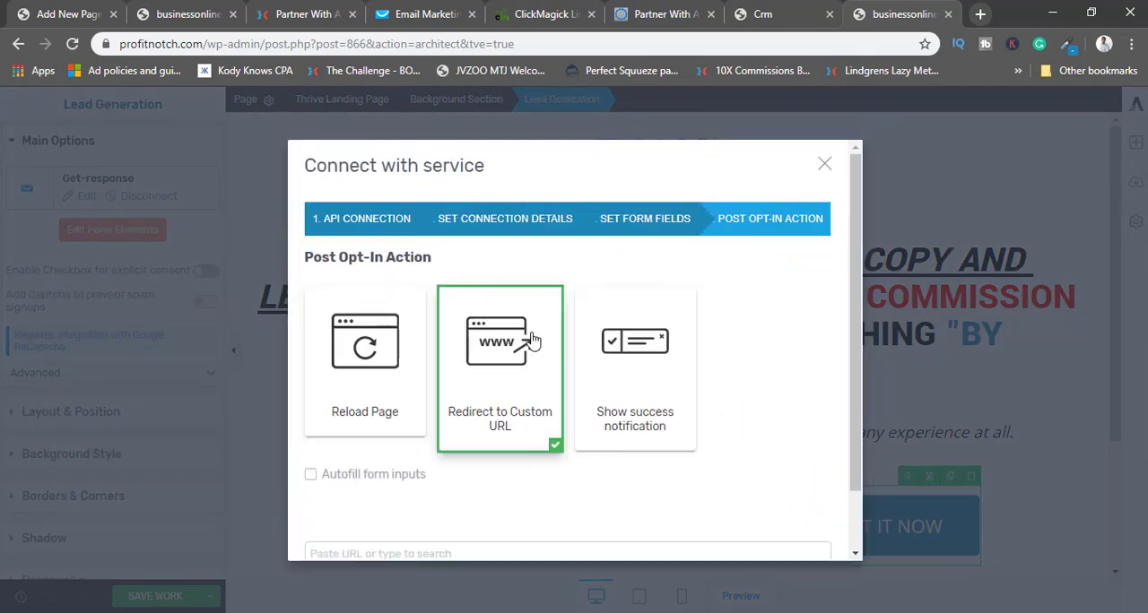
pyautogui.scroll(-2, 560, 334)
pyautogui.click(343, 475)
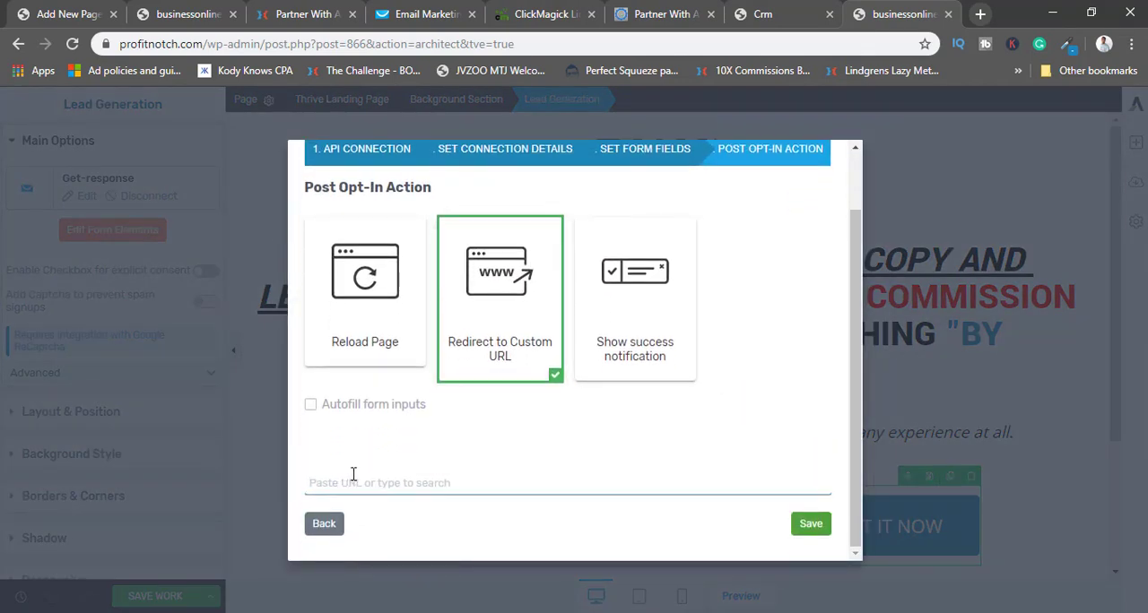
pyautogui.hotkey('ctrl', 'v')
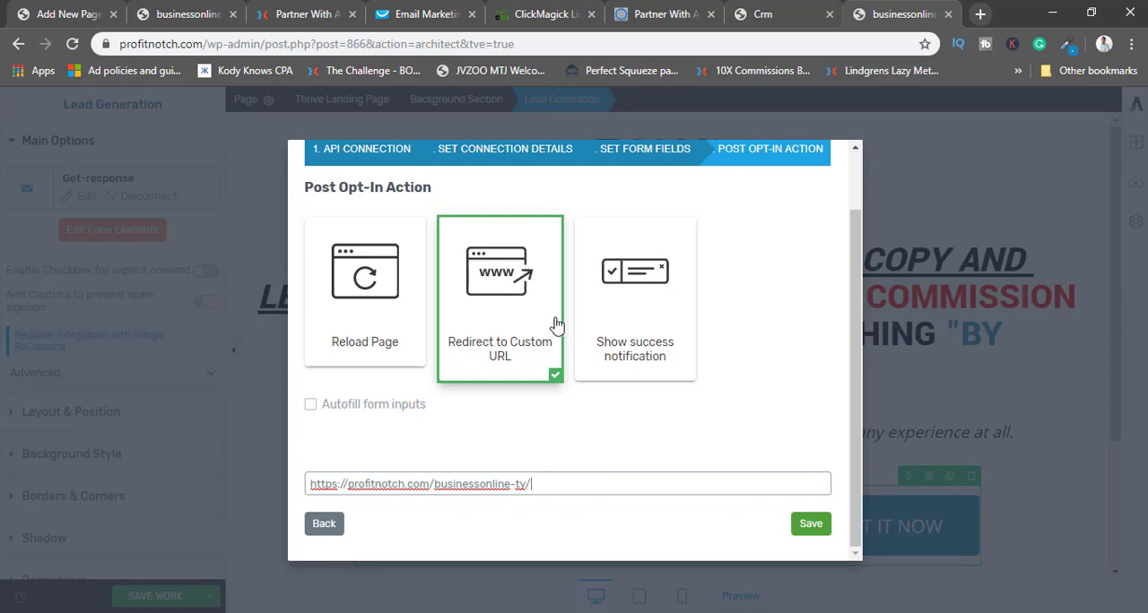
pyautogui.moveTo(309, 484); pyautogui.dragTo(532, 482)
pyautogui.click(550, 481)
pyautogui.click(808, 527)
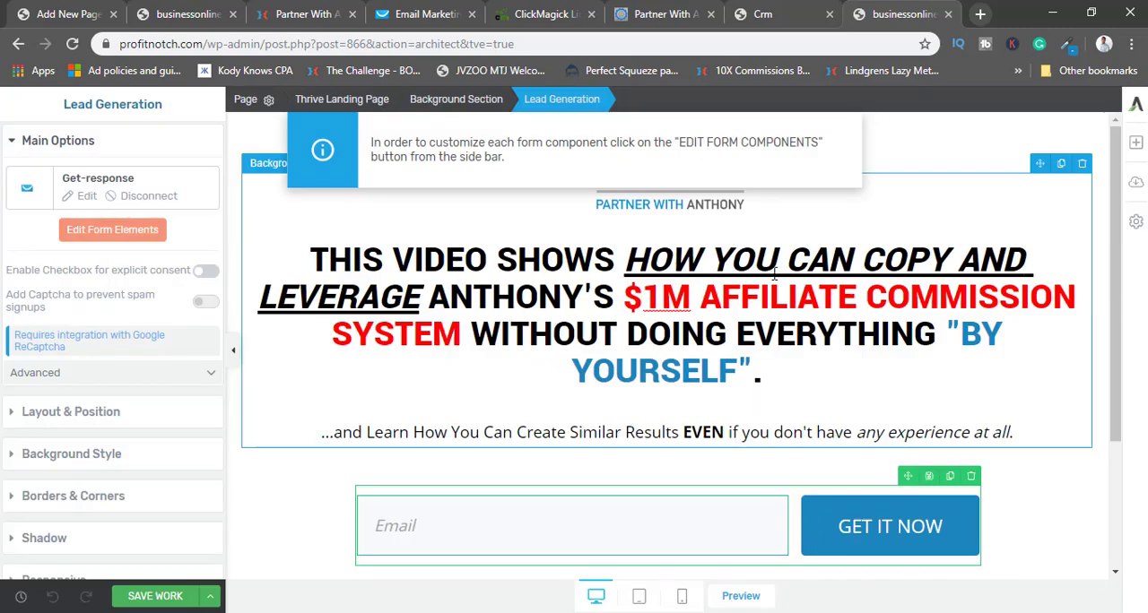
pyautogui.click(153, 596)
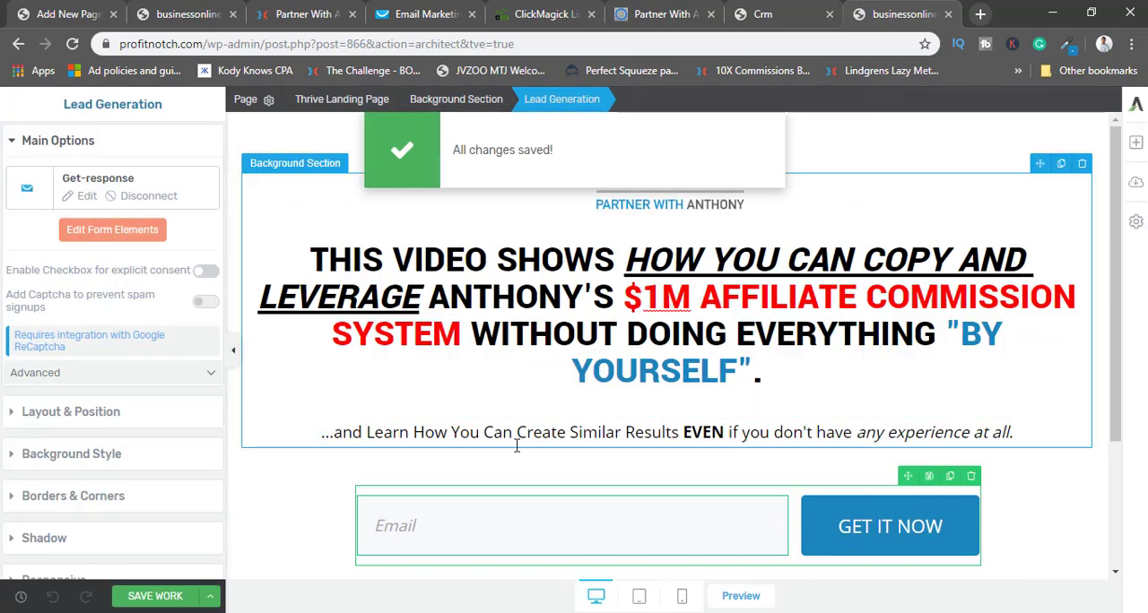
pyautogui.click(231, 347)
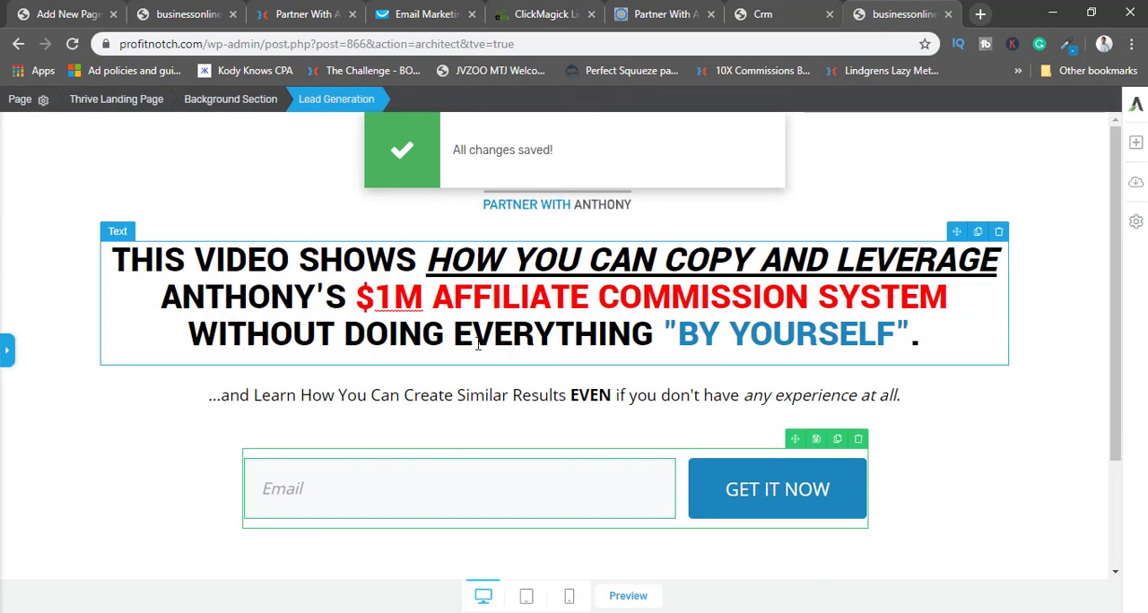